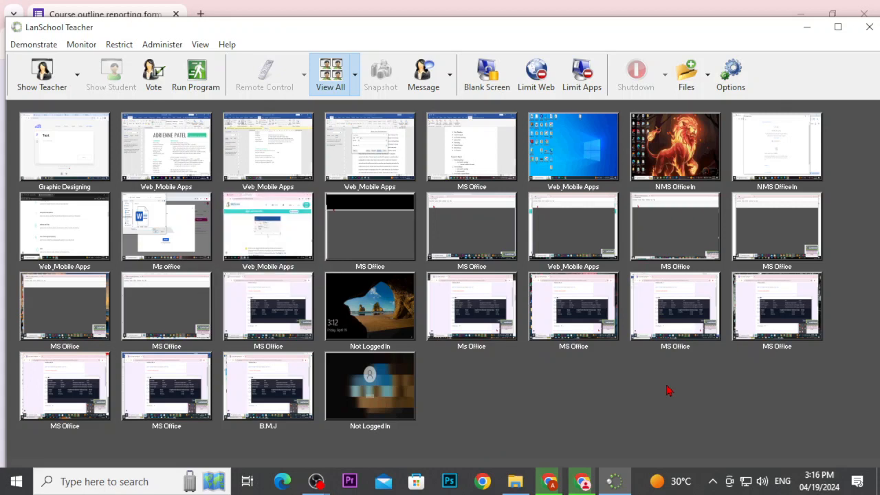
Step: Switch to Chrome and open a new Incognito window
key("ctrl+a")
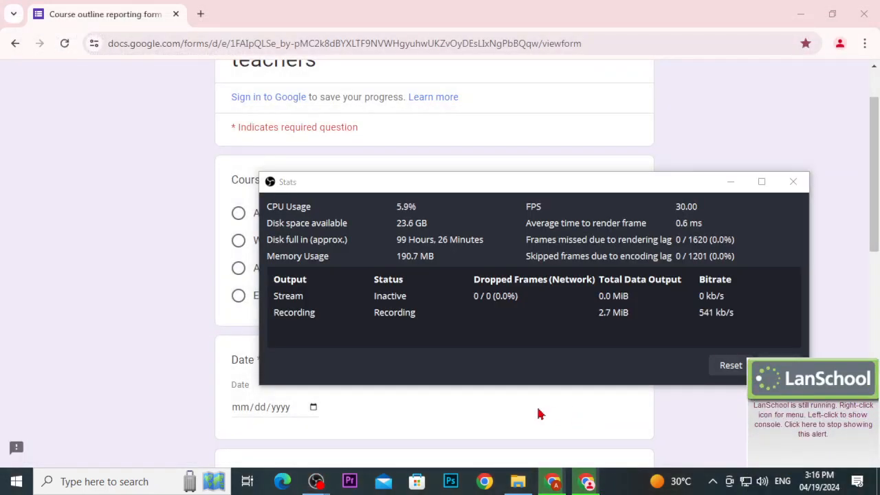
left_click(200, 15)
left_click(864, 44)
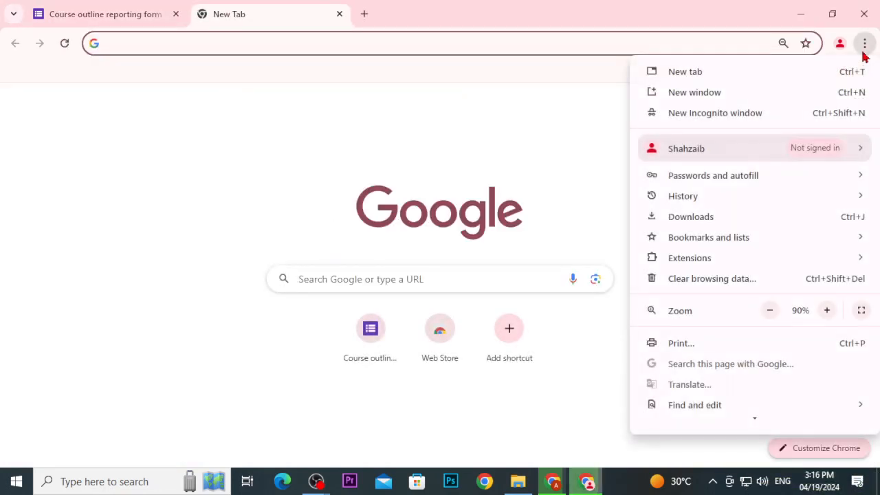
left_click(704, 117)
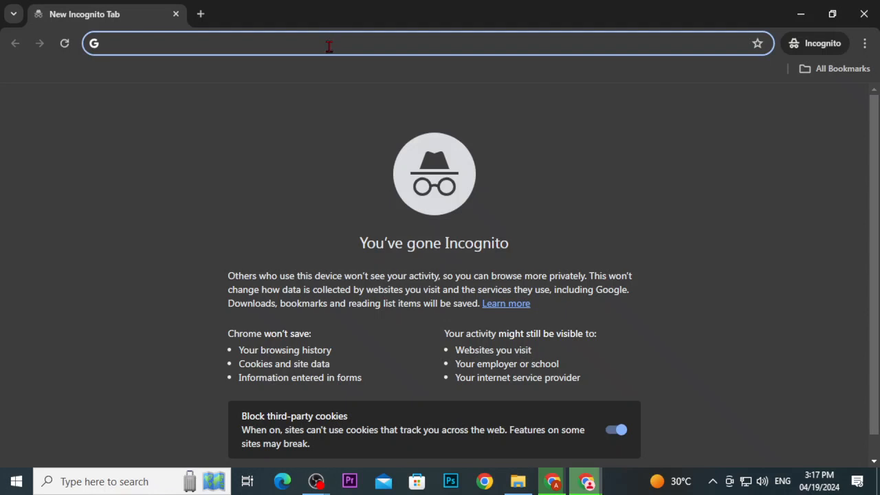
Step: Search the web for "gcf global word" and open the GCFGlobal Word tutorials page from the results
type("gcf")
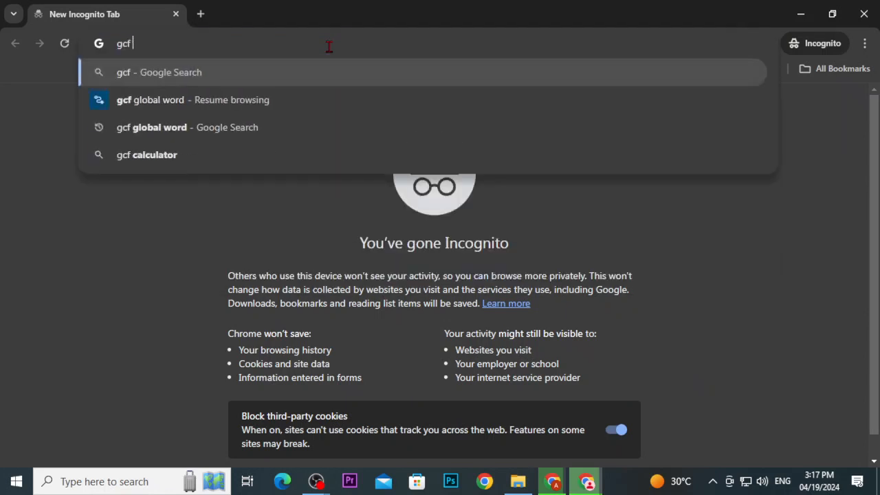
type(" global ")
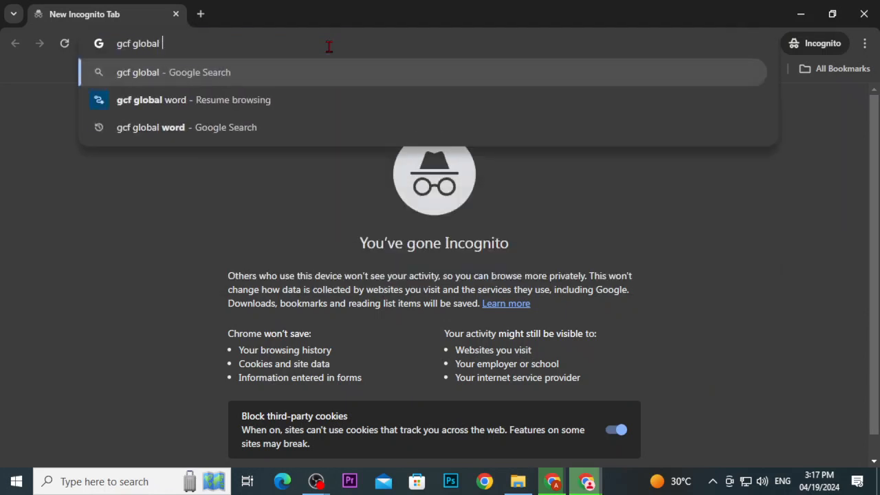
type("word")
key("Return")
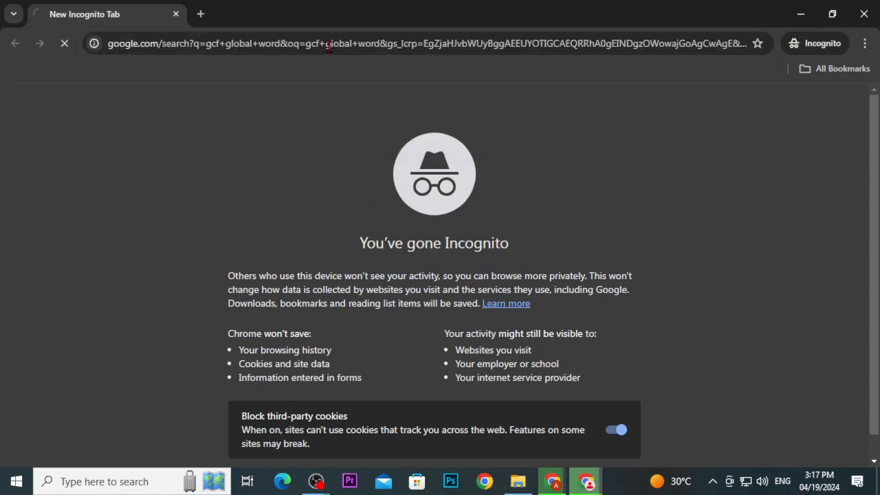
left_click(139, 346)
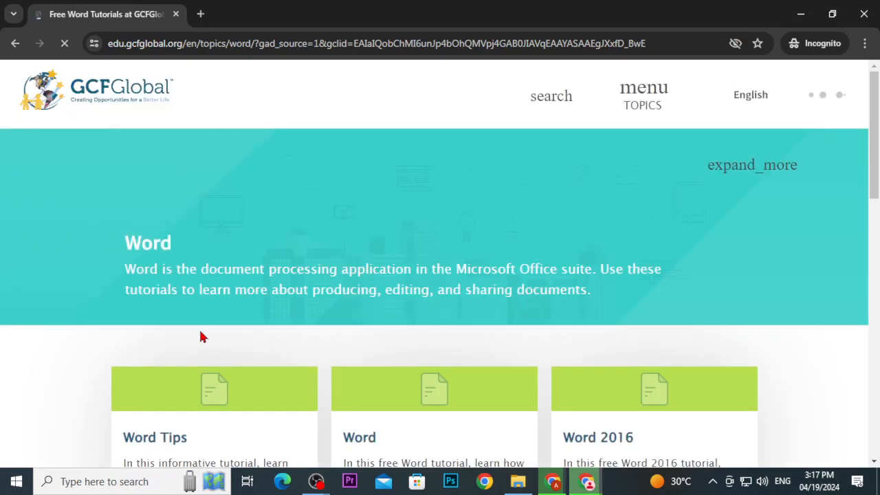
Step: Open the tutorial titled Word and dismiss the site's cookie notice and topics overview
scroll(387, 258, "down", 2)
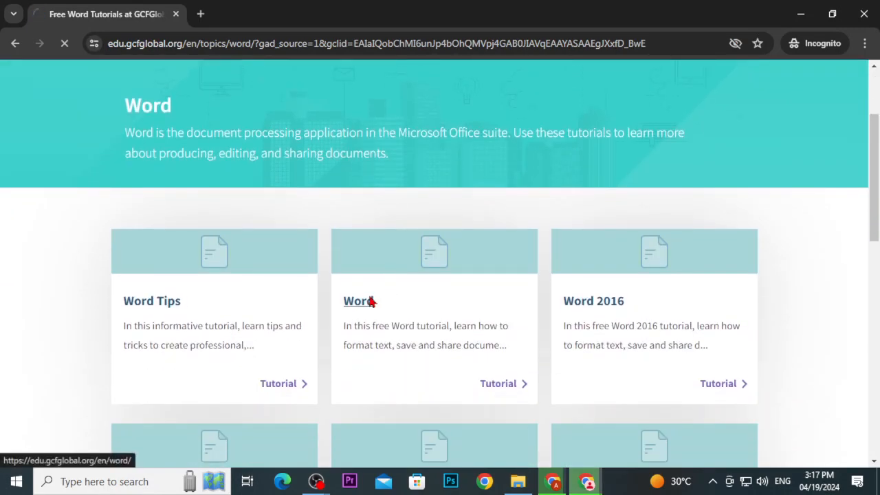
left_click(369, 300)
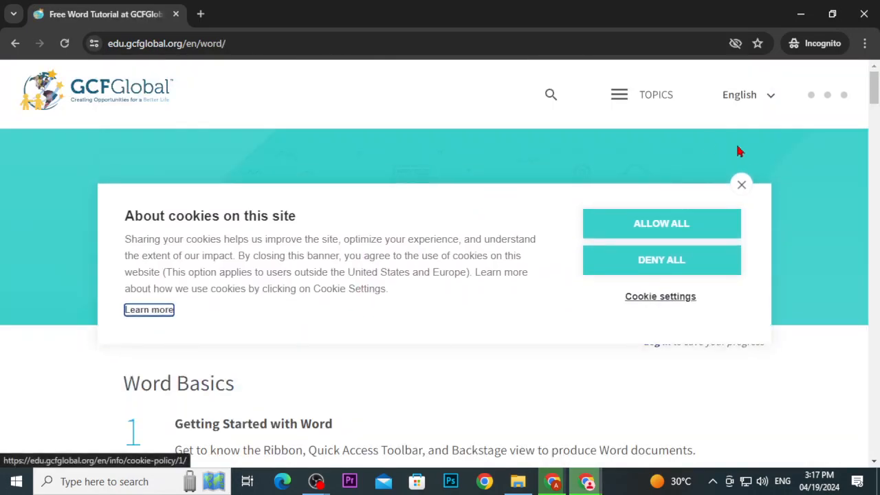
left_click(742, 183)
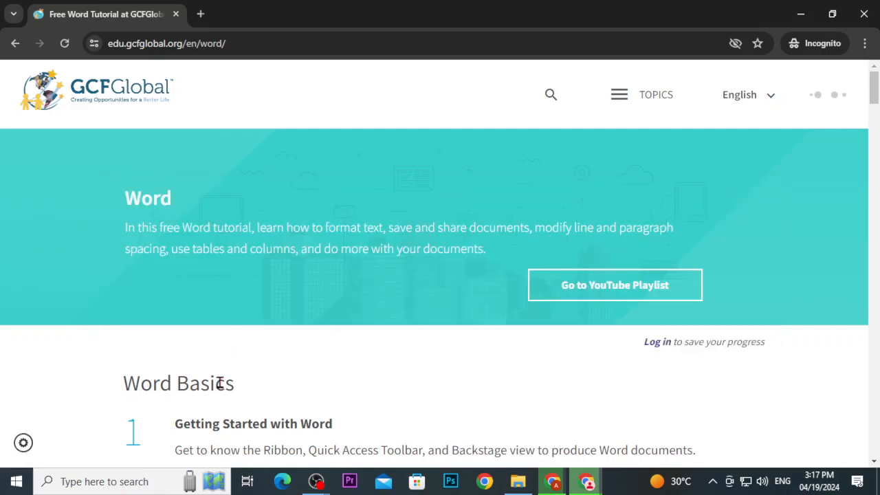
left_click(520, 105)
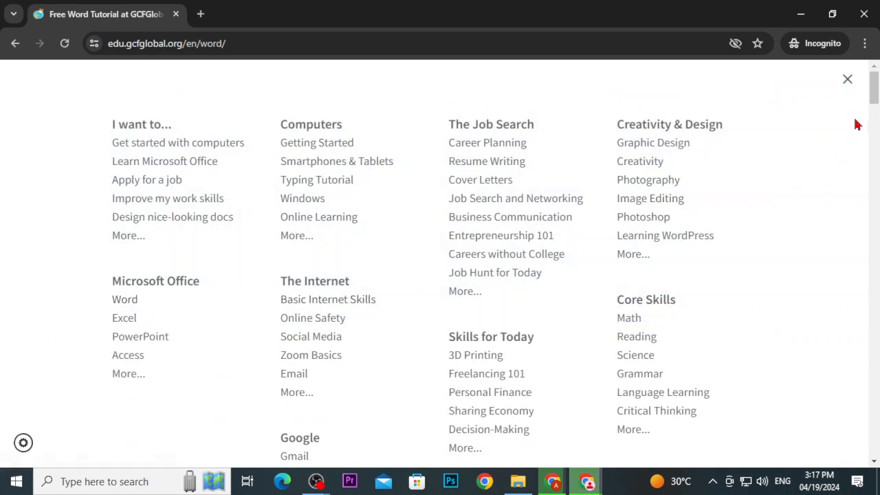
left_click(846, 85)
Step: Examine the Word tutorial's lesson list through the Working with Text and Layout and Printing sections
scroll(243, 381, "down", 10)
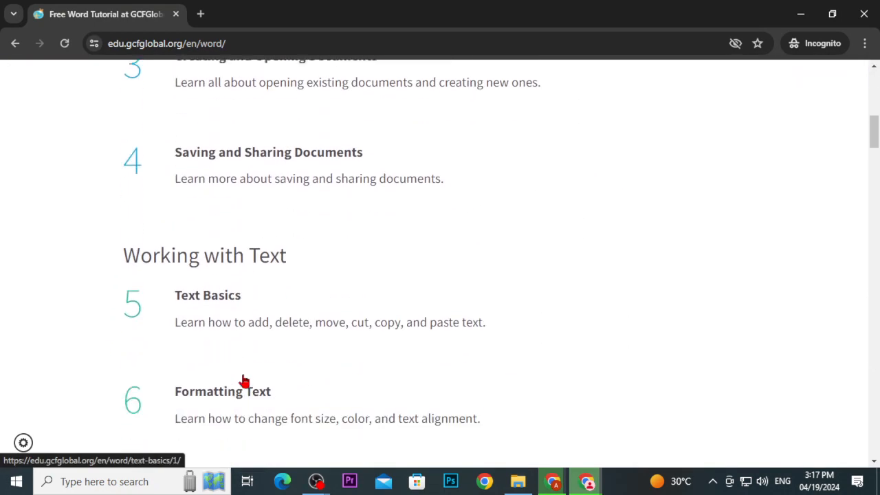
scroll(181, 362, "down", 1)
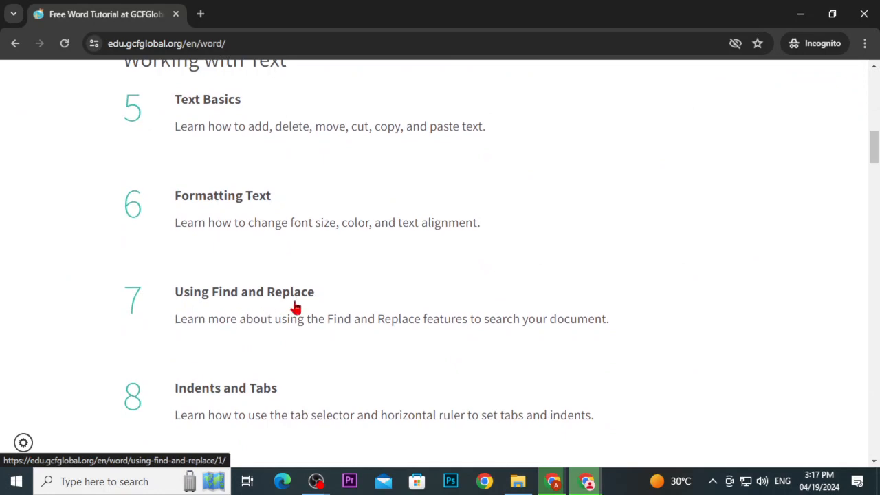
scroll(289, 323, "down", 1)
scroll(289, 323, "down", 1)
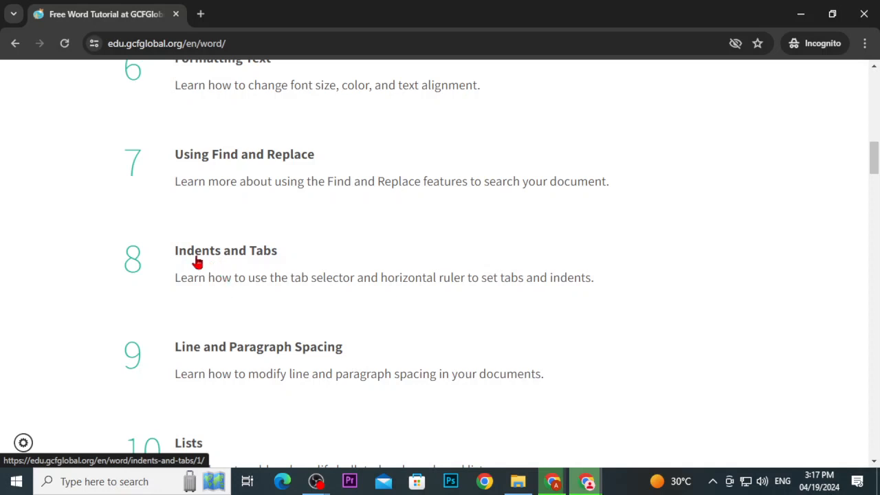
scroll(204, 277, "down", 3)
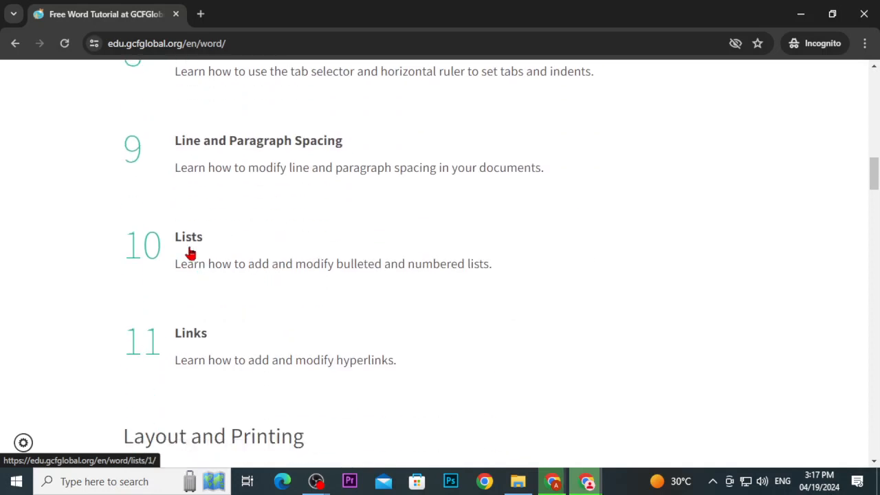
scroll(162, 344, "down", 3)
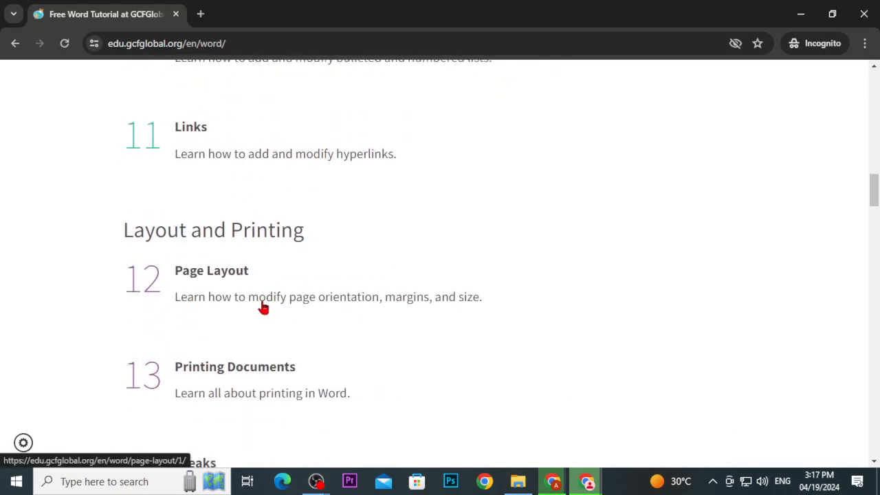
scroll(261, 313, "down", 2)
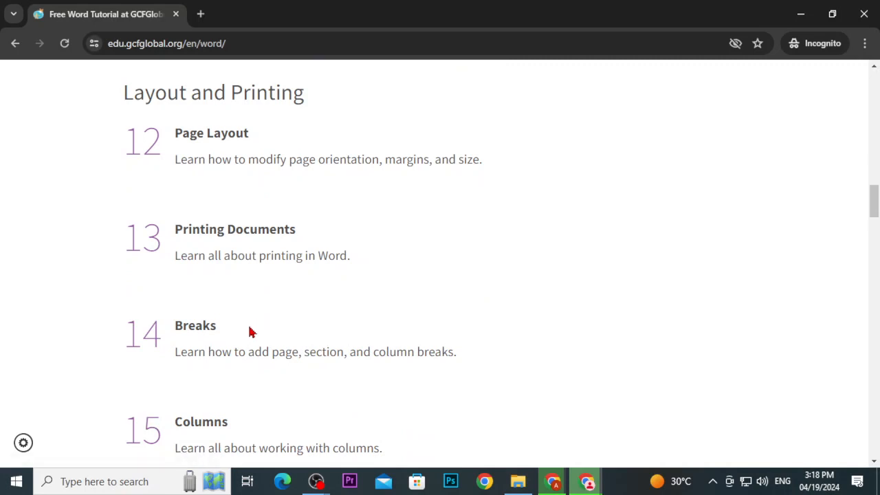
Step: Open lesson 8, Indents and Tabs, in the Working with Text section
scroll(253, 333, "up", 8)
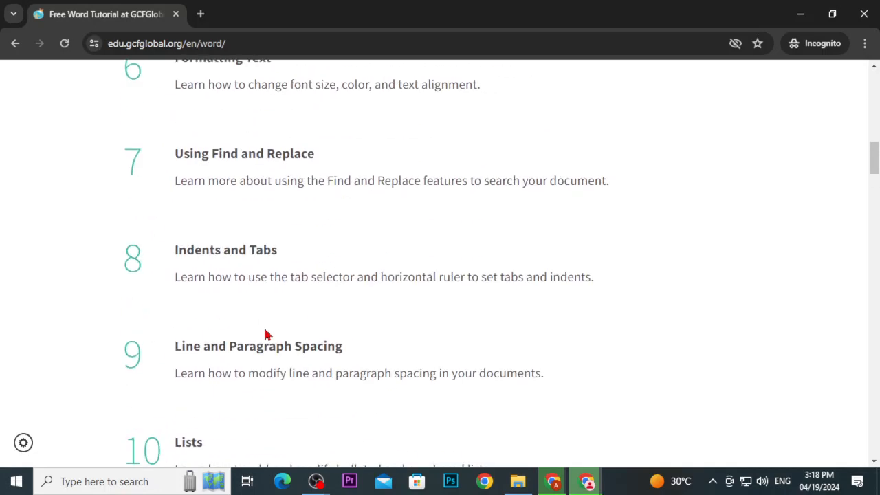
scroll(241, 226, "down", 1)
left_click(229, 195)
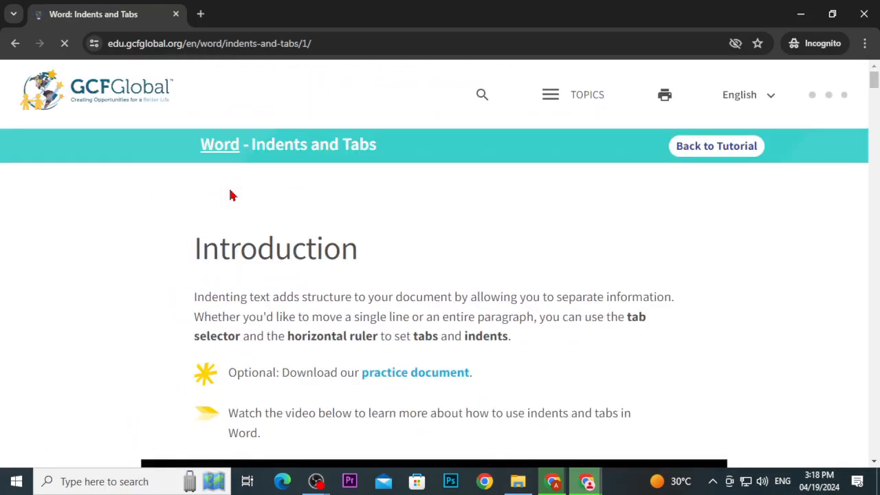
Step: Read the lesson's sections on the tab selector, the types of tab stops and adding tab stops
left_click_drag(873, 80, 874, 284)
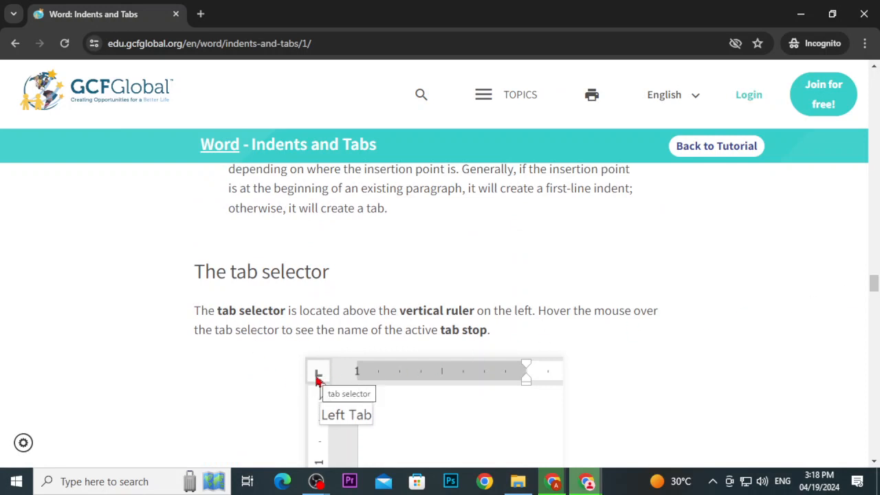
scroll(317, 379, "down", 7)
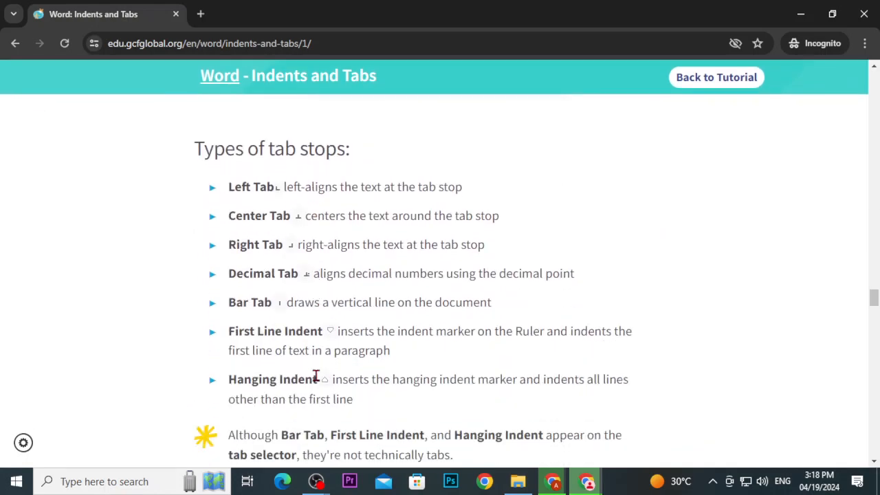
scroll(319, 385, "down", 5)
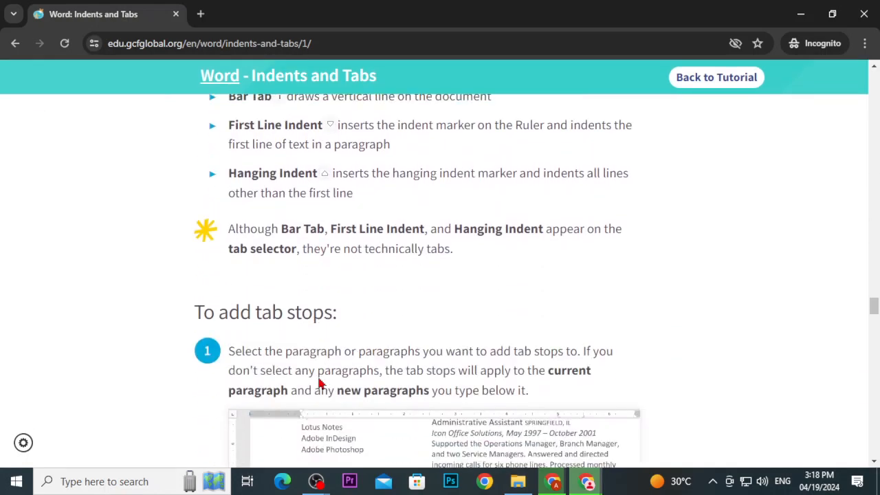
scroll(319, 384, "up", 2)
scroll(318, 383, "up", 4)
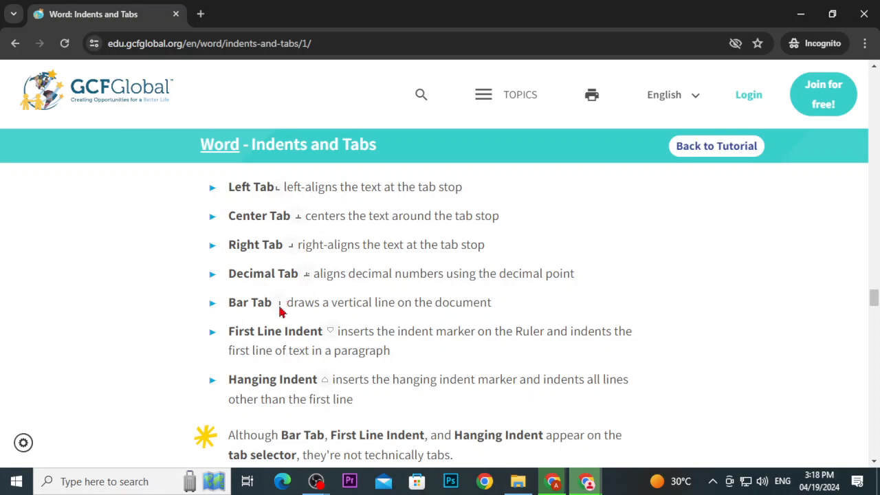
scroll(280, 311, "down", 16)
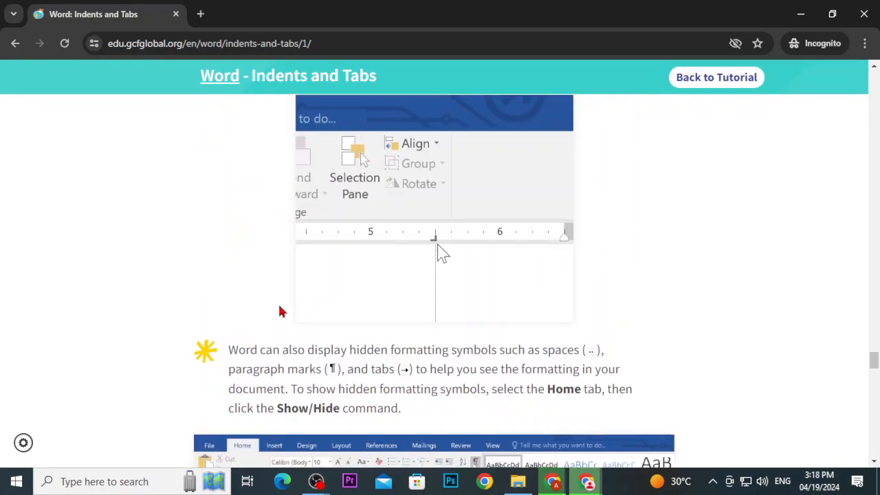
scroll(279, 311, "down", 20)
Step: Download the practice document from the lesson's Challenge section, saving it in Downloads as word_indentstabs_practice (1).docx
scroll(280, 311, "up", 6)
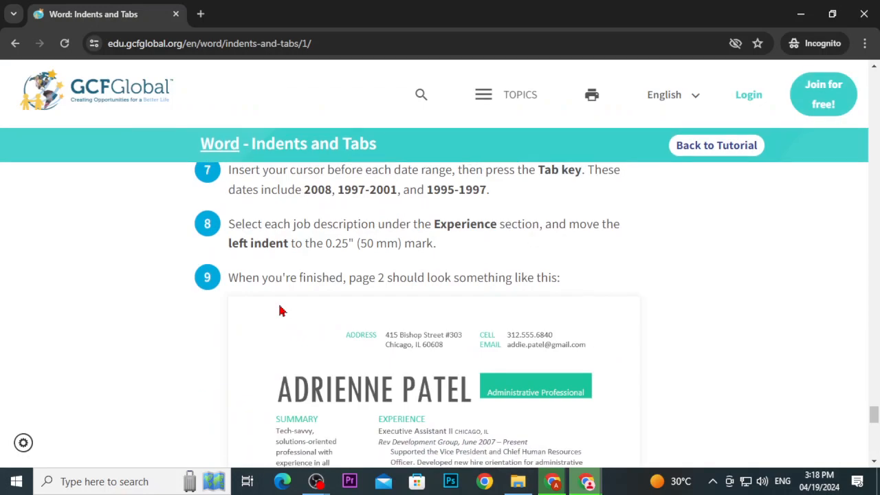
scroll(280, 312, "up", 10)
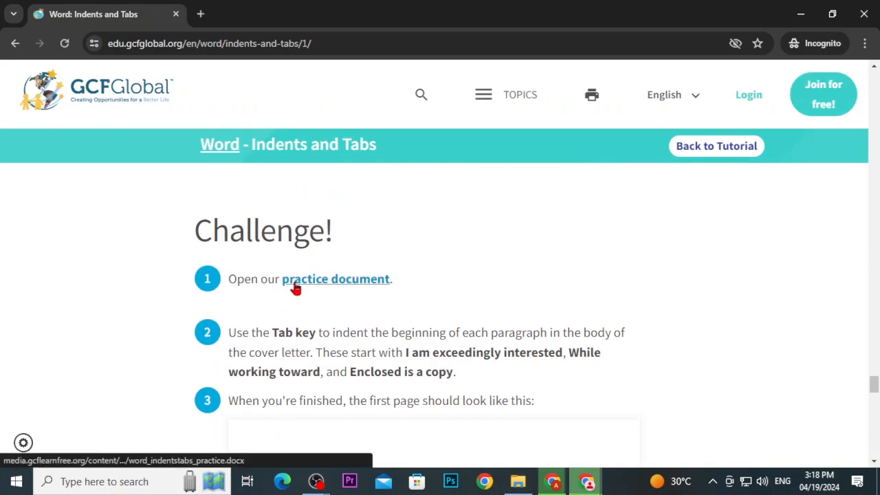
left_click(295, 287)
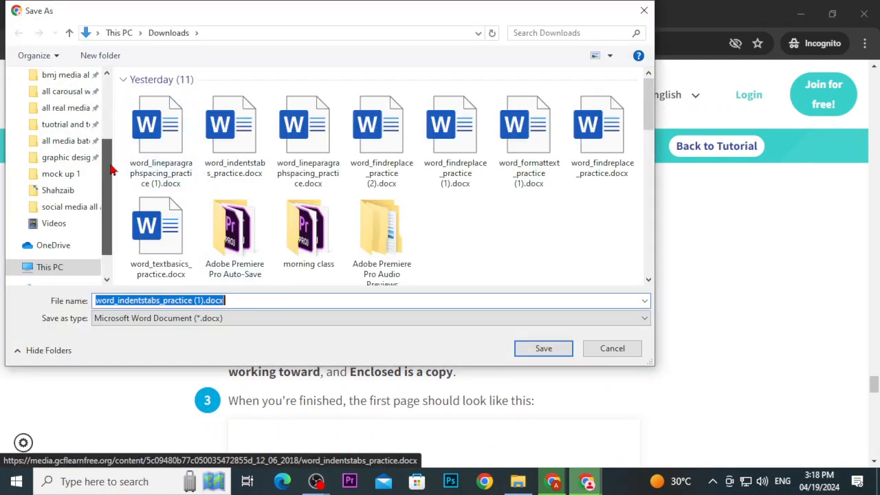
scroll(52, 110, "up", 3)
left_click(56, 124)
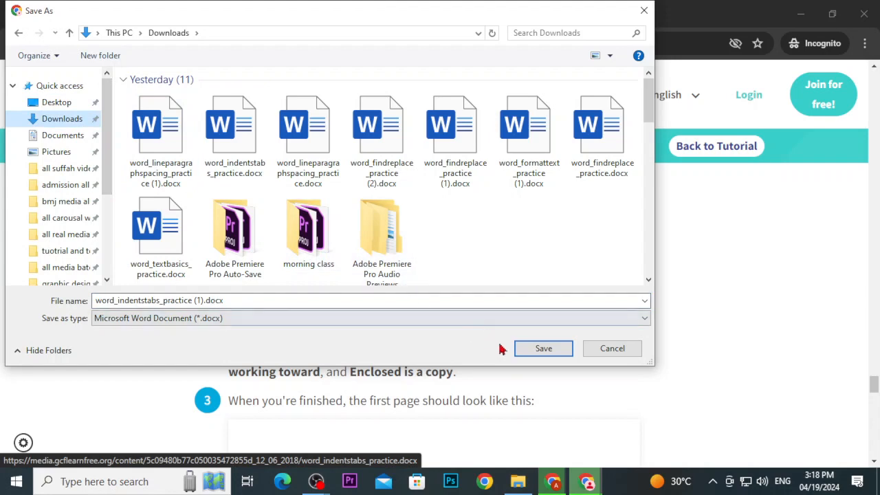
left_click(533, 349)
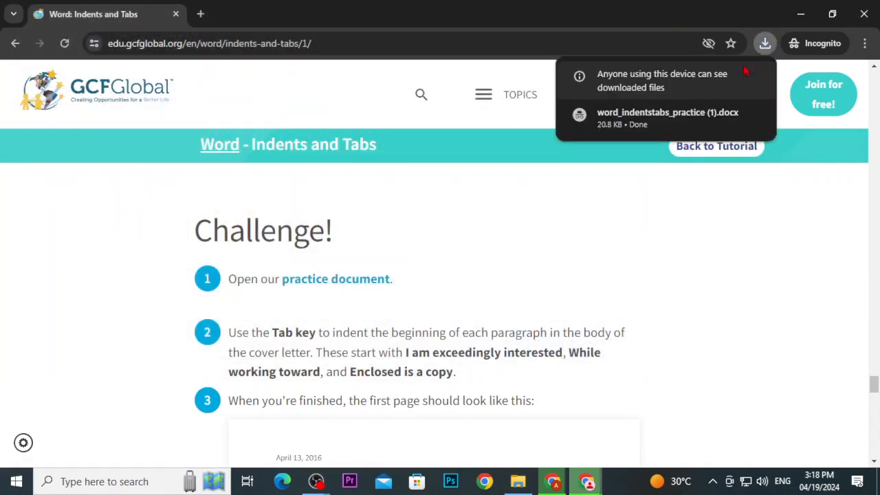
Step: Open the downloaded practice document in Word, dismiss the Genuine Office notices and enable editing
left_click(629, 121)
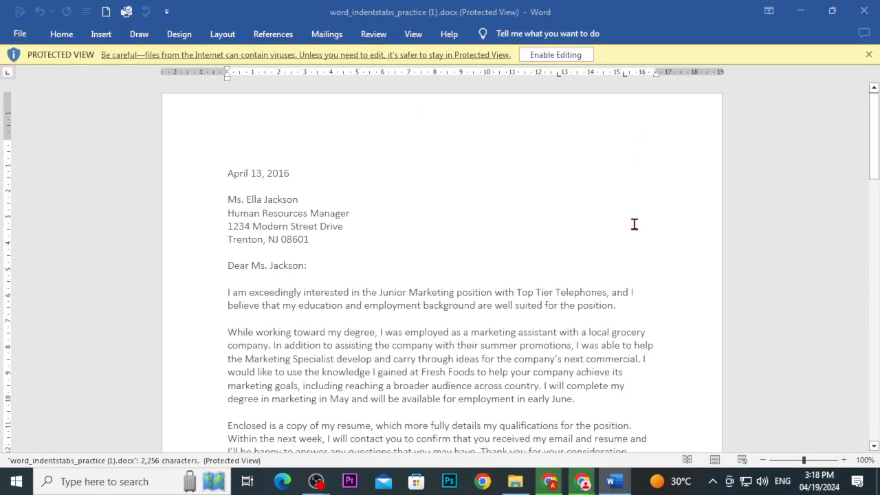
mouse_move(316, 481)
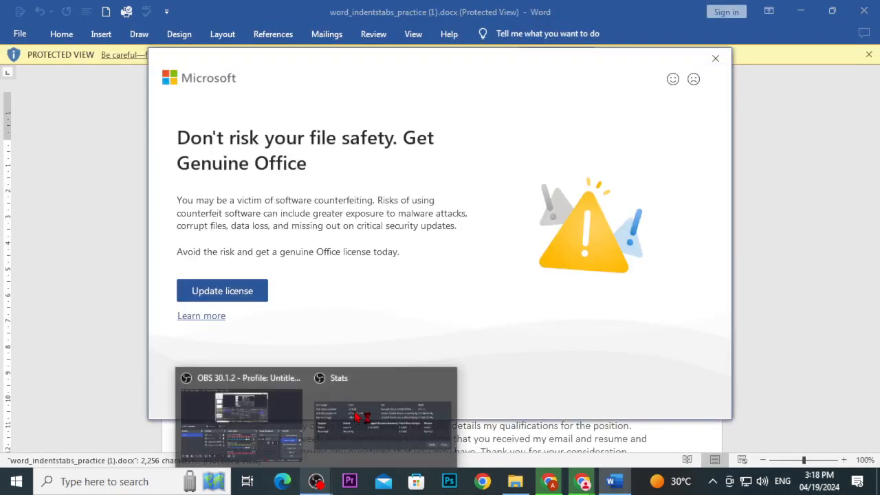
left_click(719, 59)
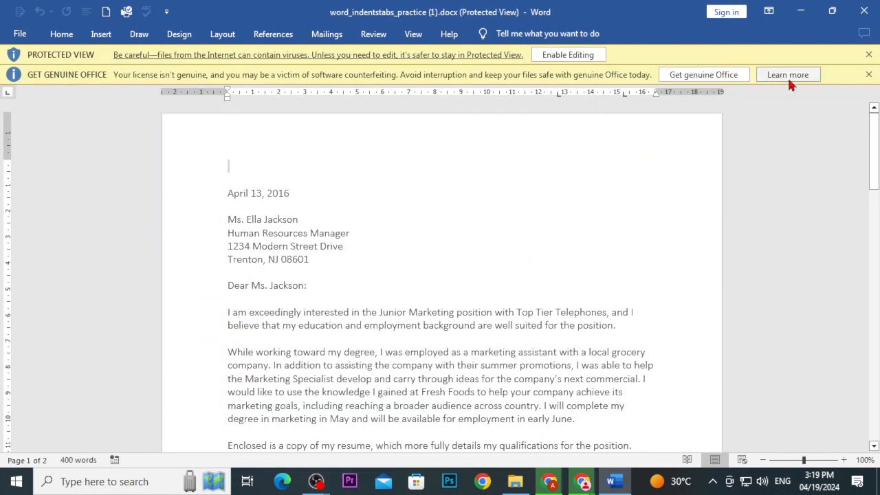
left_click(868, 74)
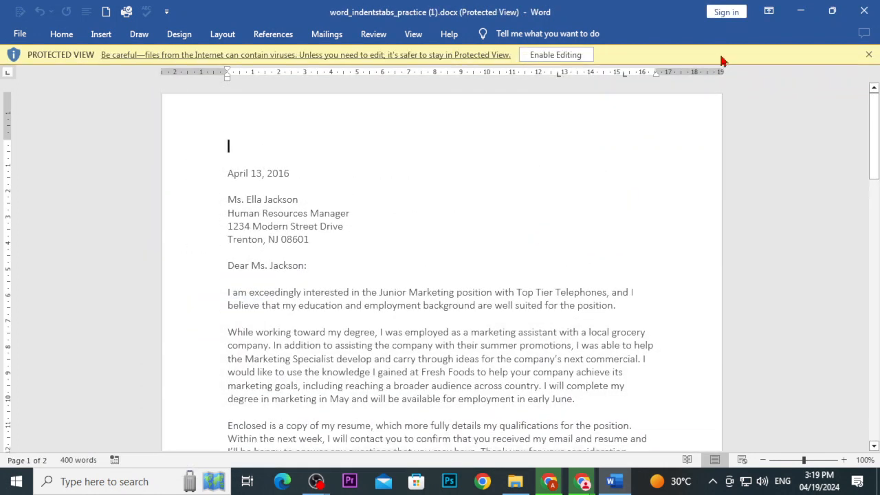
left_click(589, 54)
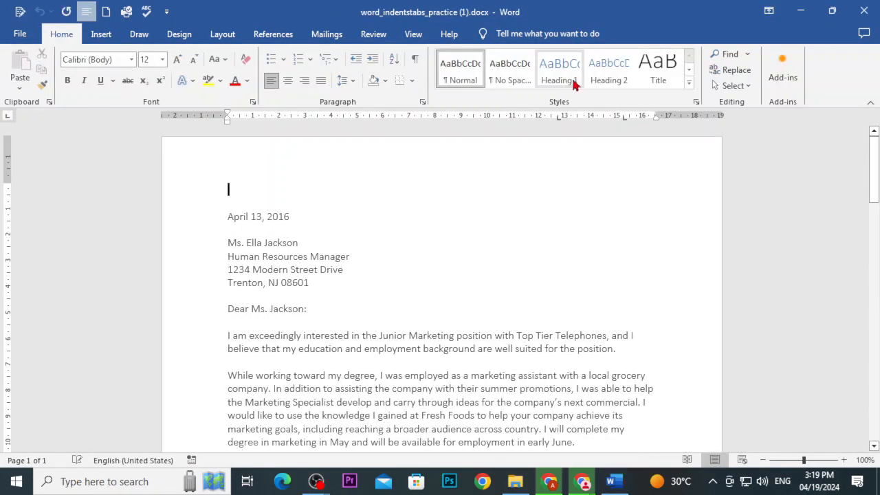
scroll(583, 182, "down", 5)
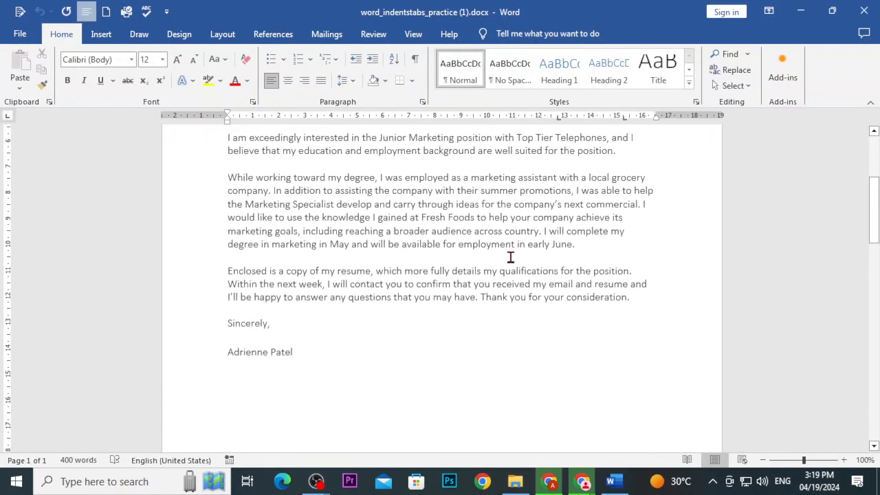
Step: Switch to Chrome, check the recent downloads, and close the window holding the Adobe Premiere Pro, FileCR and New Tab pages
left_click(550, 484)
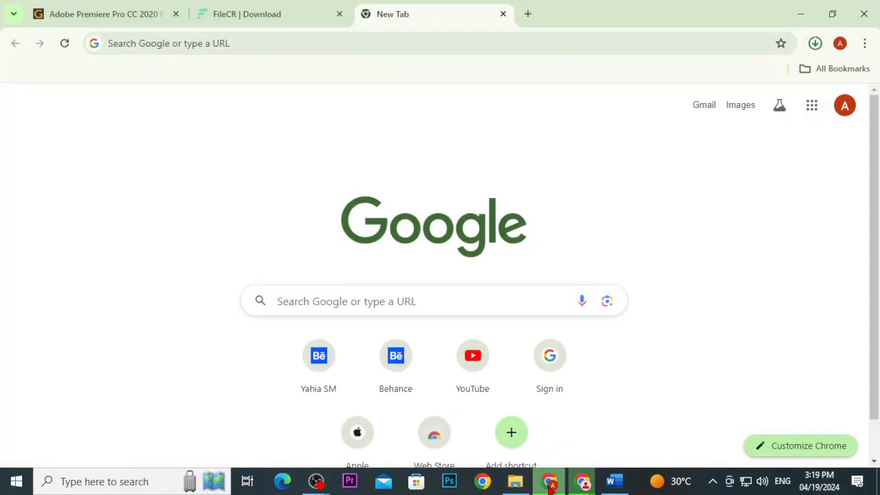
left_click(131, 19)
left_click(219, 19)
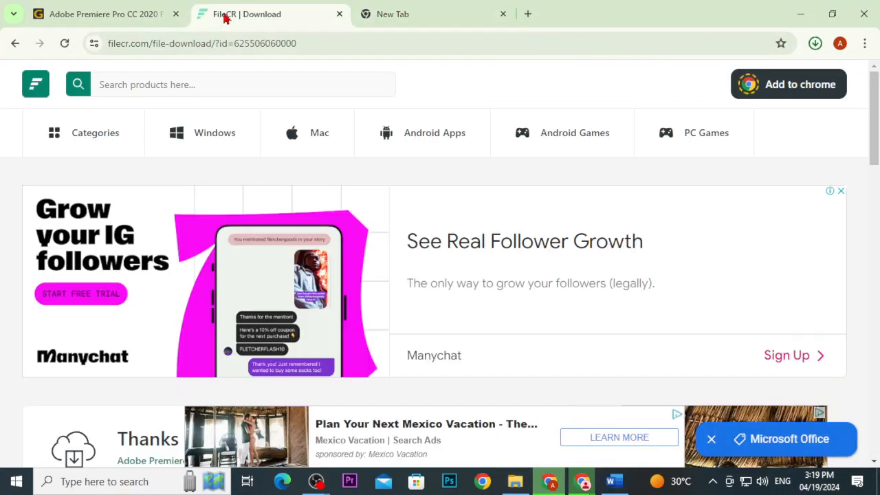
left_click(147, 21)
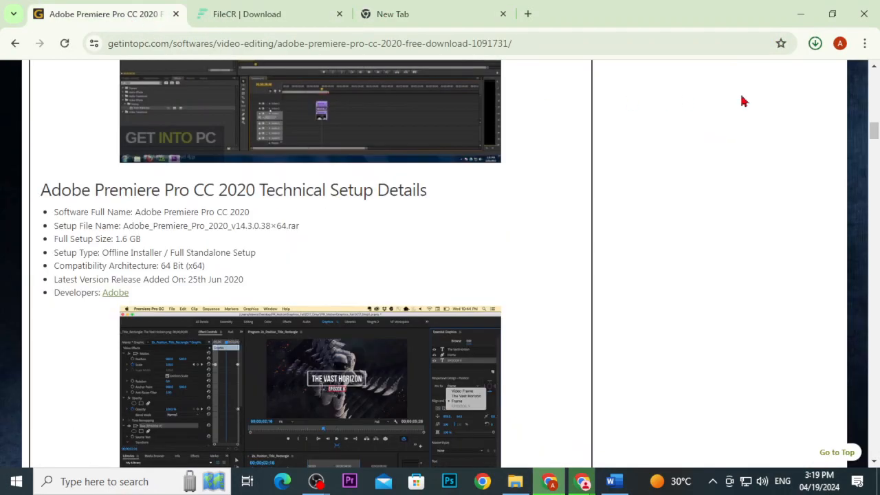
left_click(815, 44)
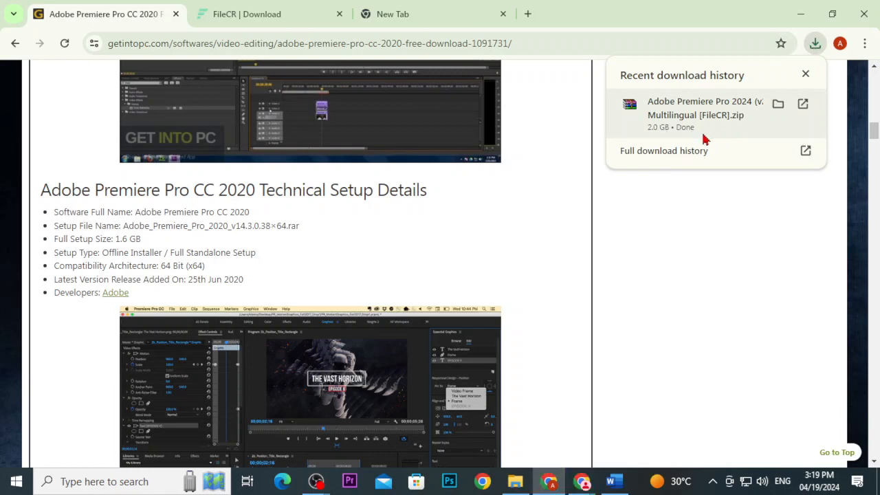
left_click(174, 15)
left_click(175, 15)
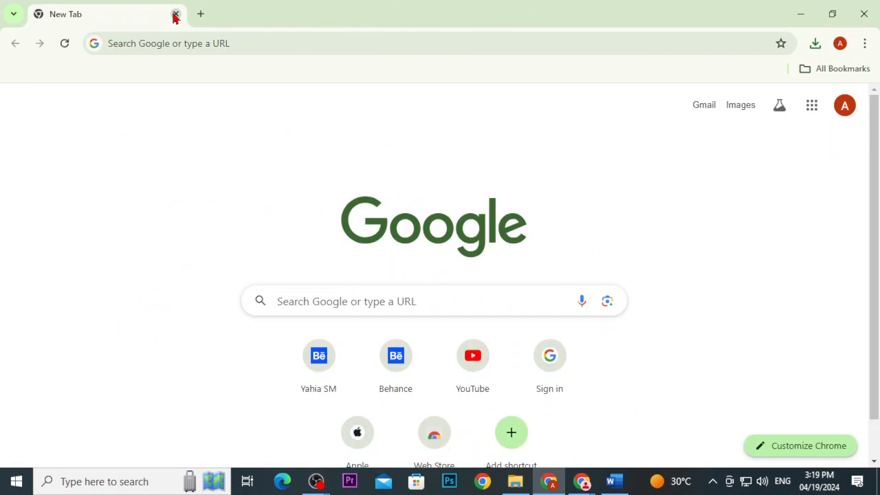
left_click(175, 14)
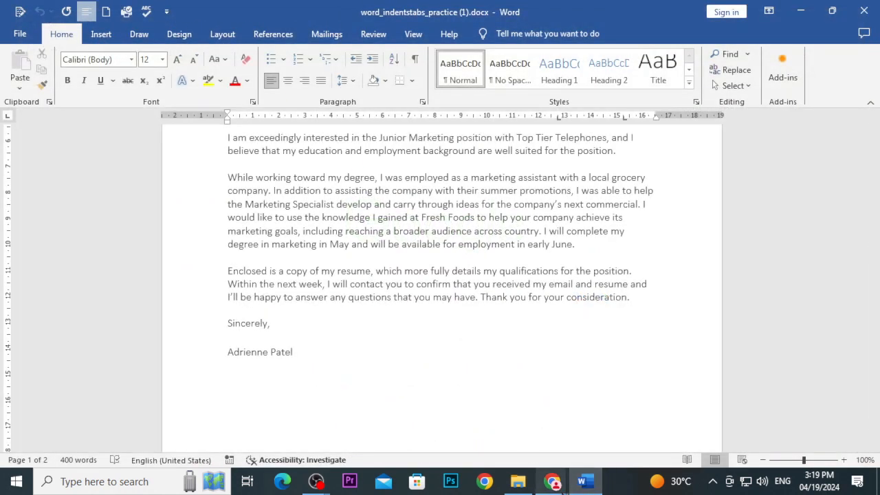
Step: Close the other Chrome window holding the New Tab page and the Course outline reporting form
mouse_move(557, 482)
left_click(509, 447)
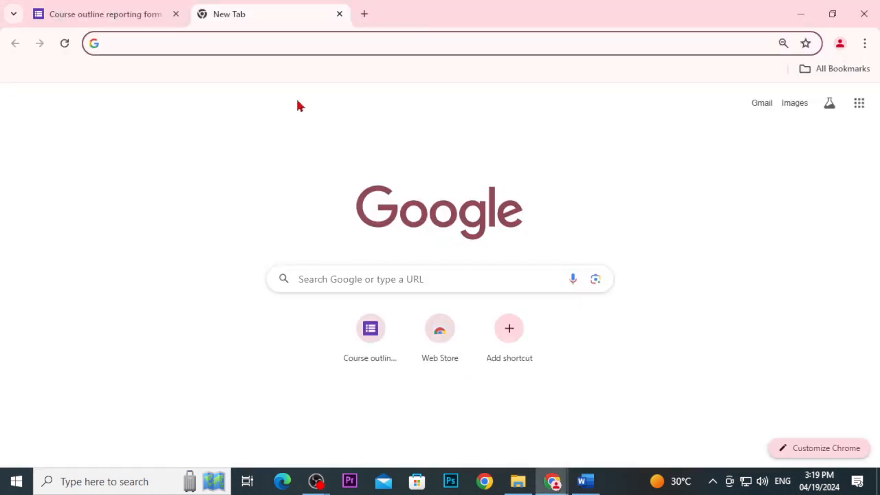
left_click(340, 15)
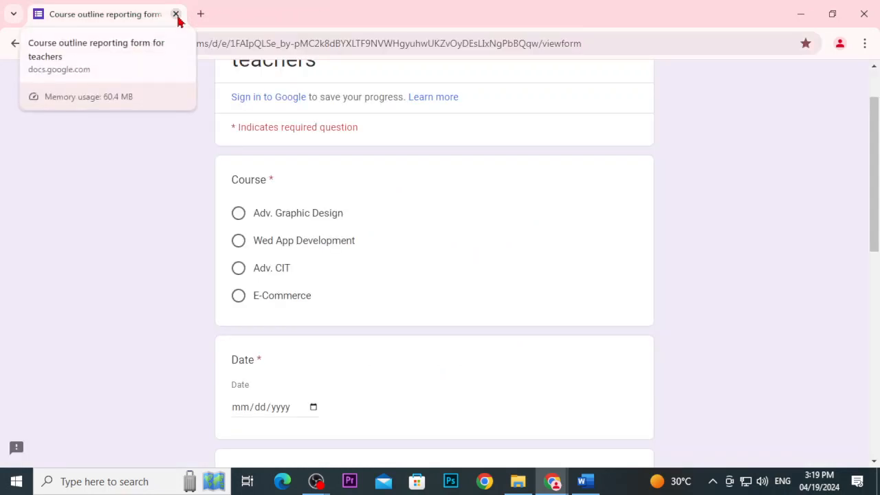
left_click(176, 13)
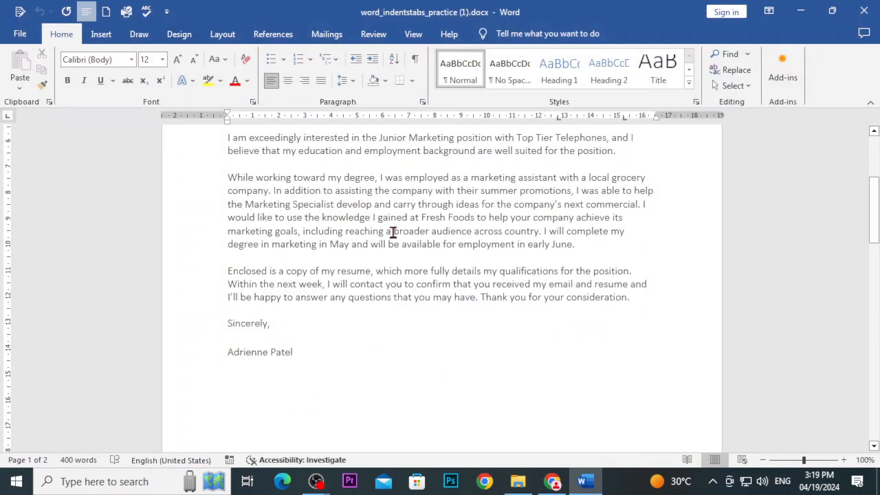
Step: Check the open lesson page and Word document, and close the Downloads folder window
left_click(559, 484)
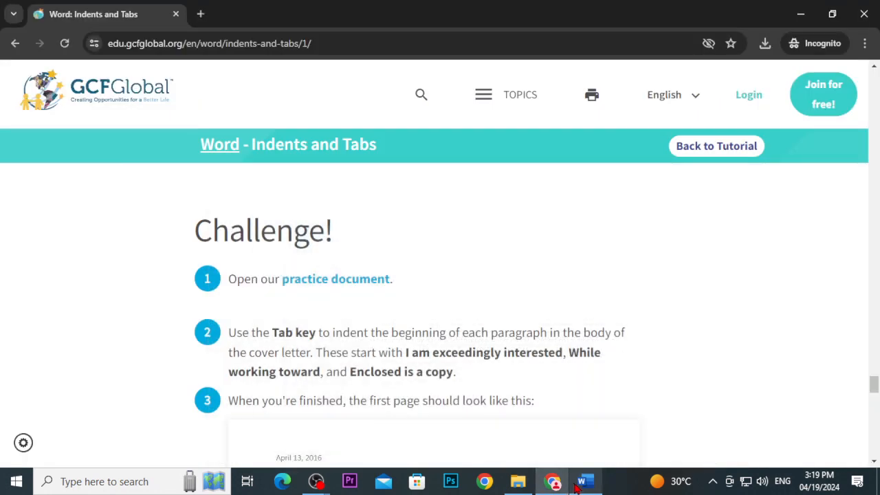
left_click(581, 483)
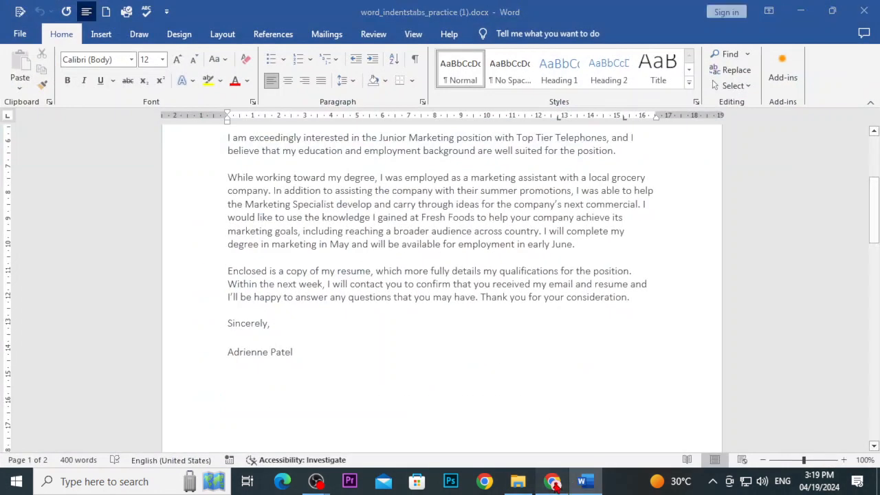
left_click(555, 484)
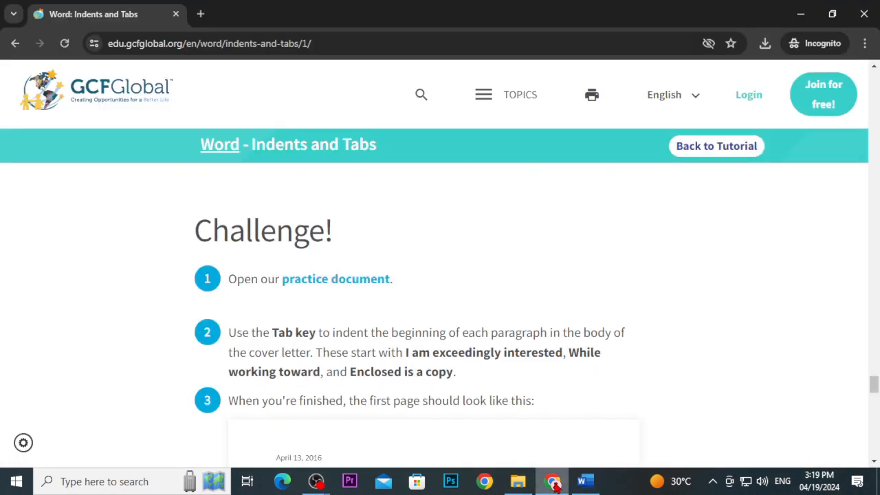
left_click(593, 487)
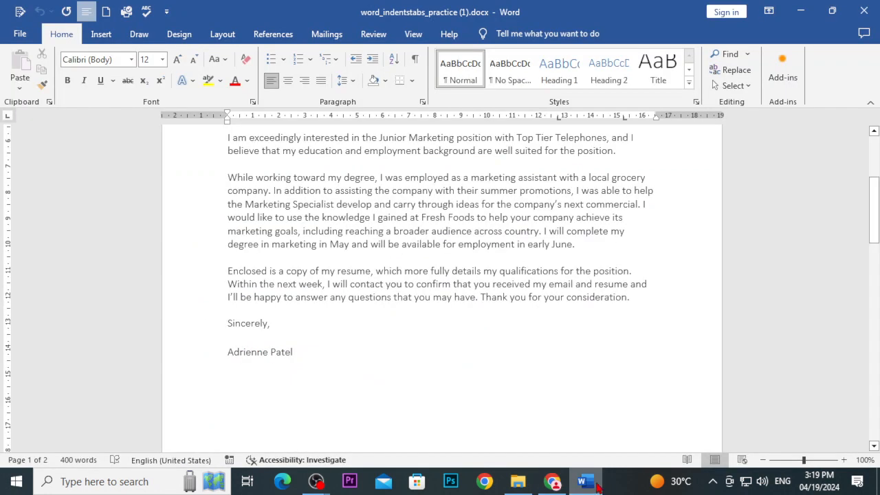
mouse_move(530, 488)
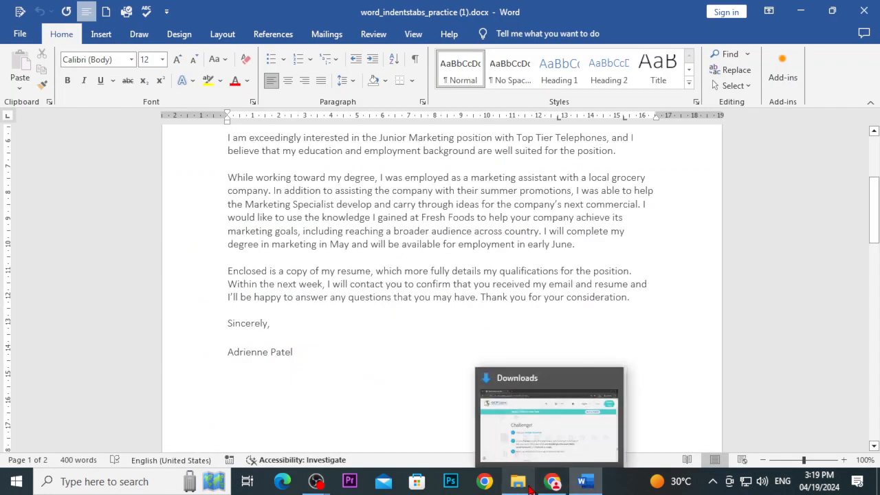
left_click(582, 377)
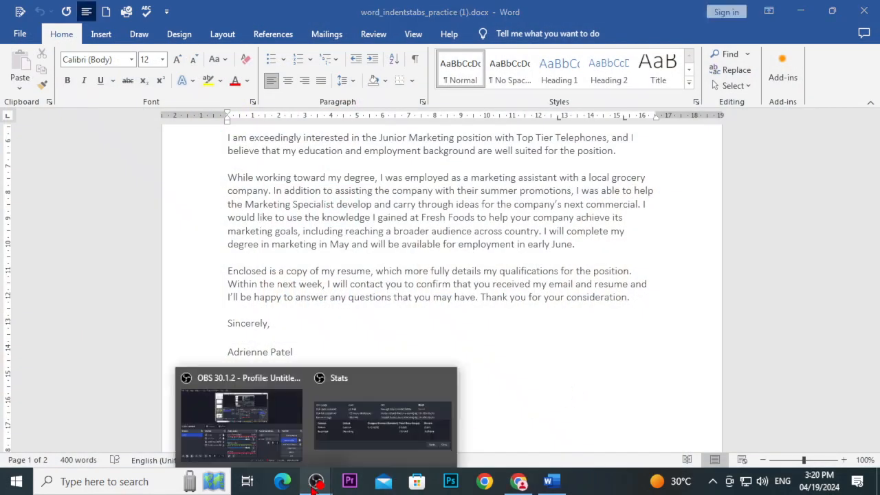
Step: Switch to the lesson in Chrome and read Challenge steps 2 and 3, examining the paragraph indents in the sample cover letter
left_click(521, 486)
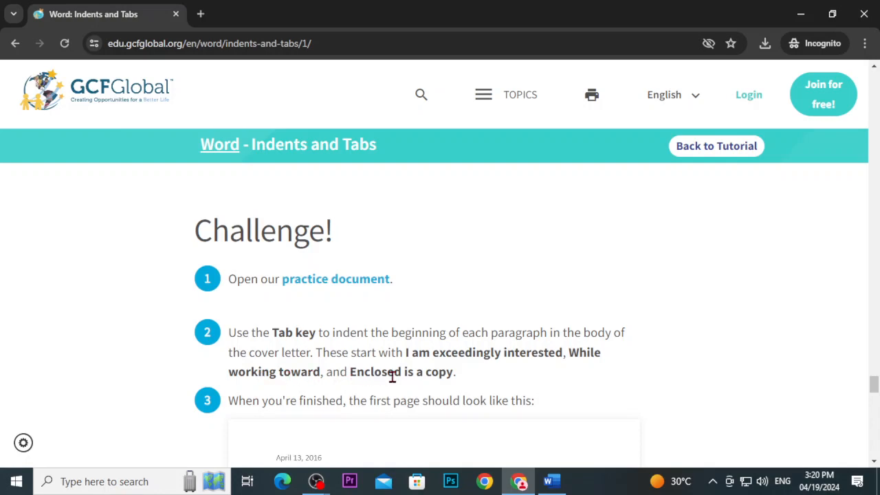
scroll(392, 377, "down", 2)
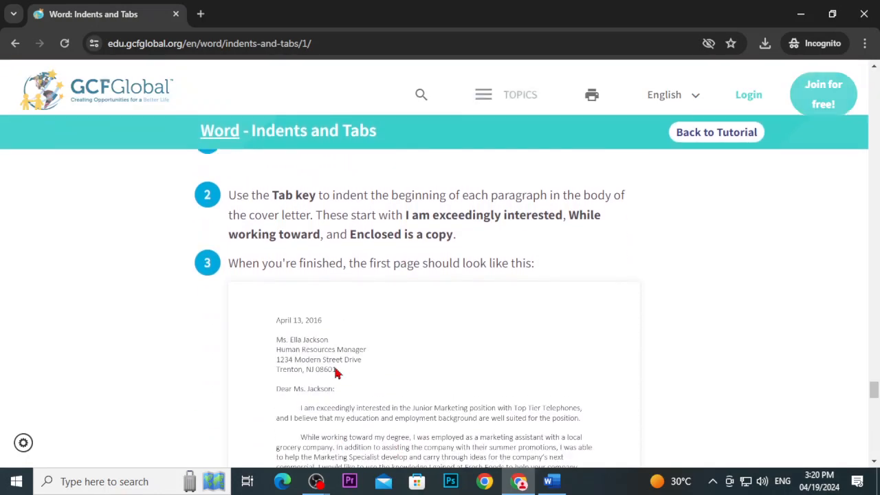
scroll(409, 305, "up", 1)
scroll(410, 310, "down", 3)
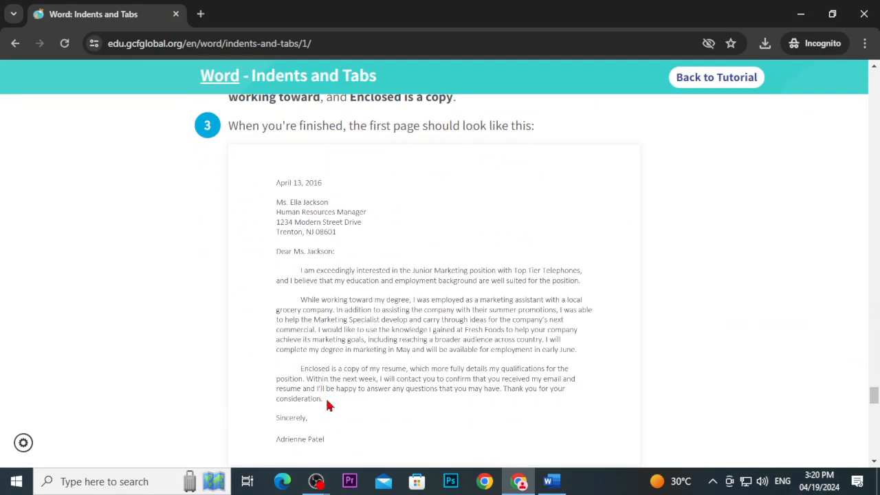
scroll(328, 406, "up", 3)
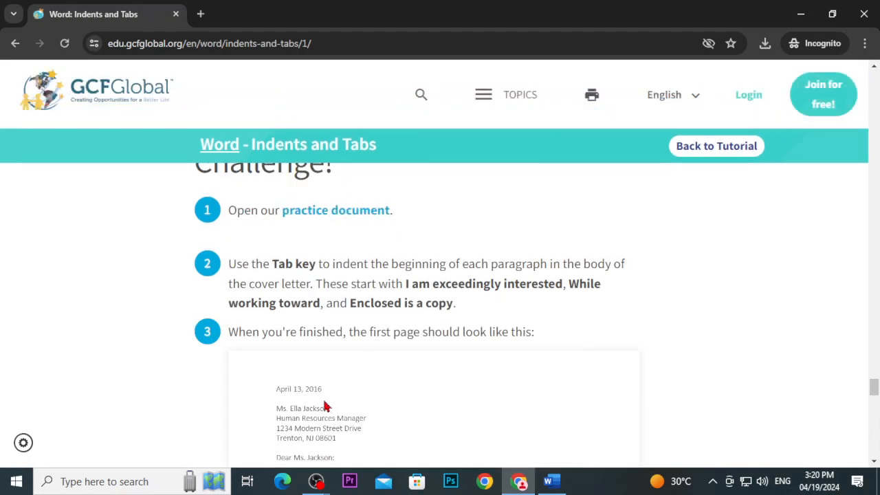
scroll(415, 347, "down", 3)
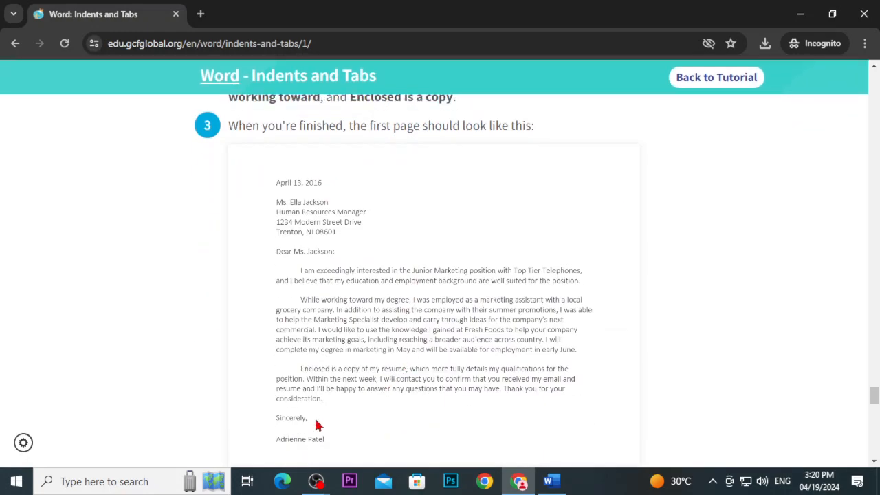
scroll(327, 413, "down", 3)
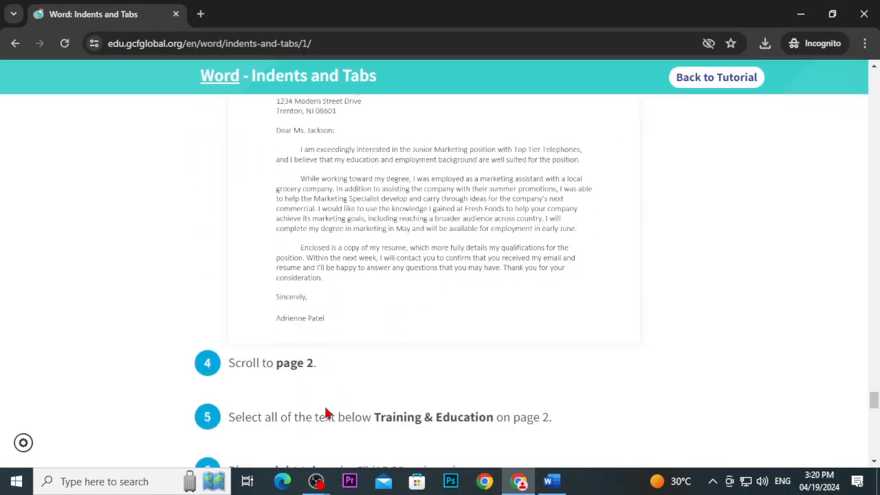
scroll(327, 414, "up", 5)
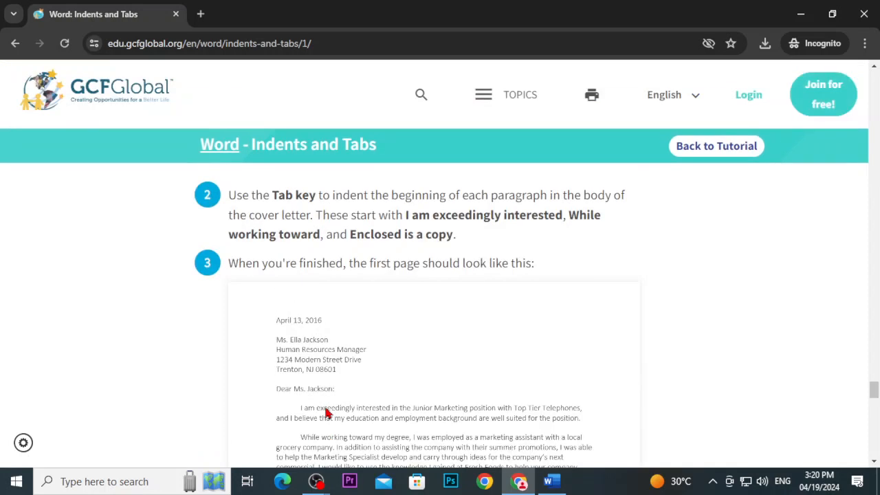
scroll(327, 412, "down", 2)
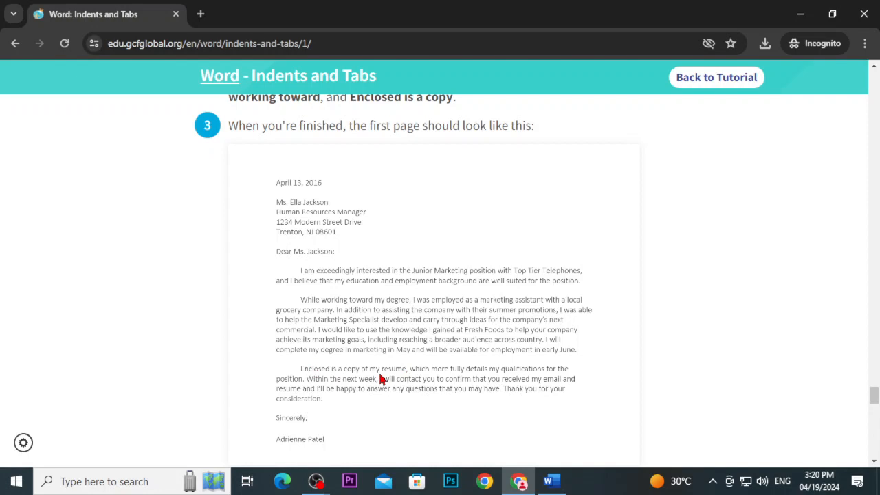
left_click(548, 481)
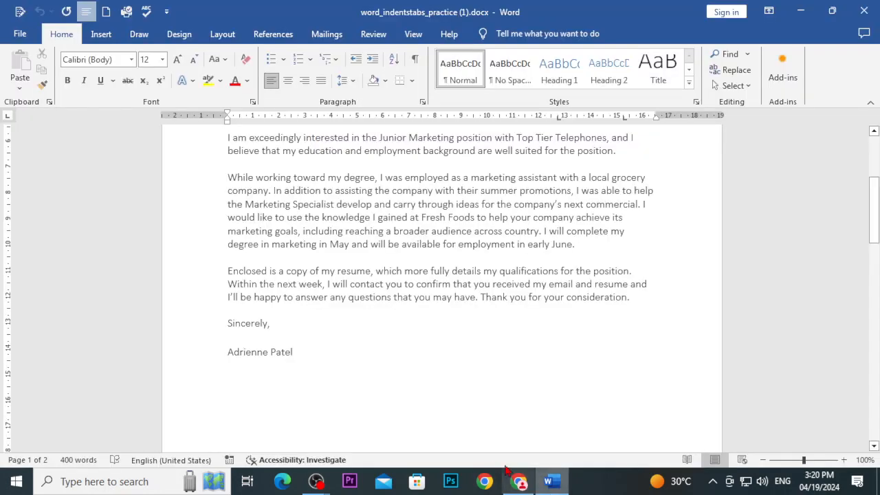
left_click(519, 482)
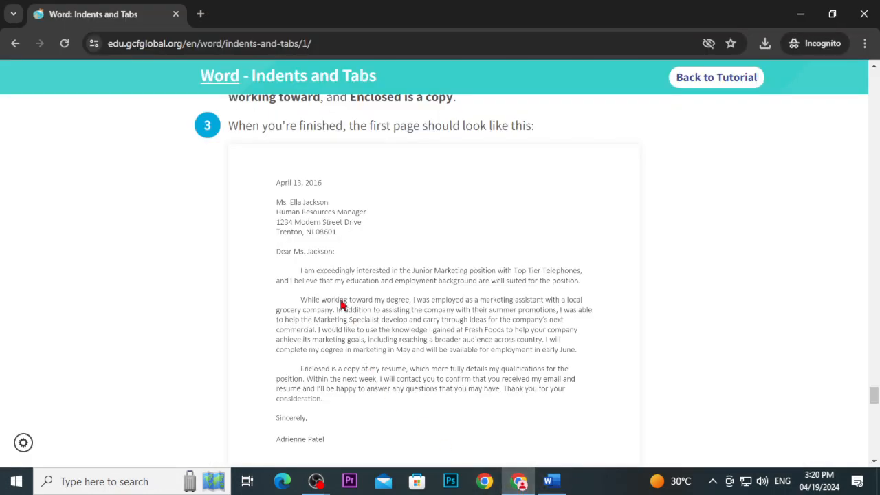
scroll(336, 295, "up", 2)
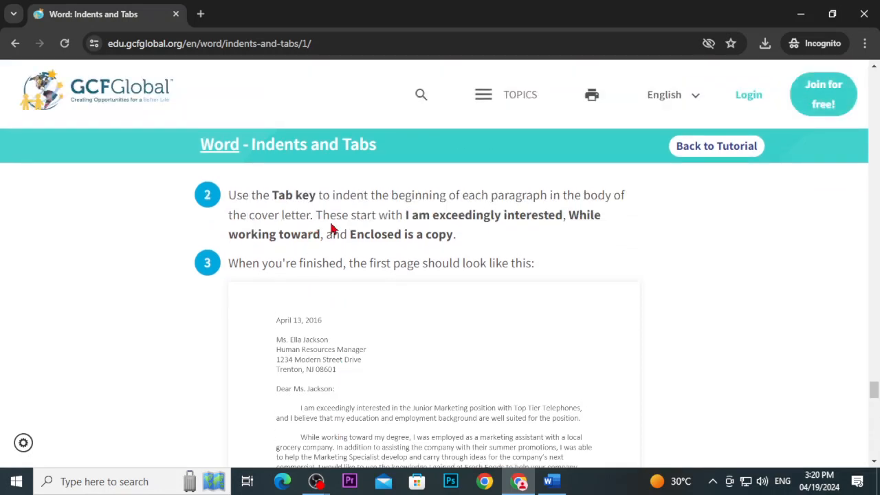
scroll(296, 440, "down", 2)
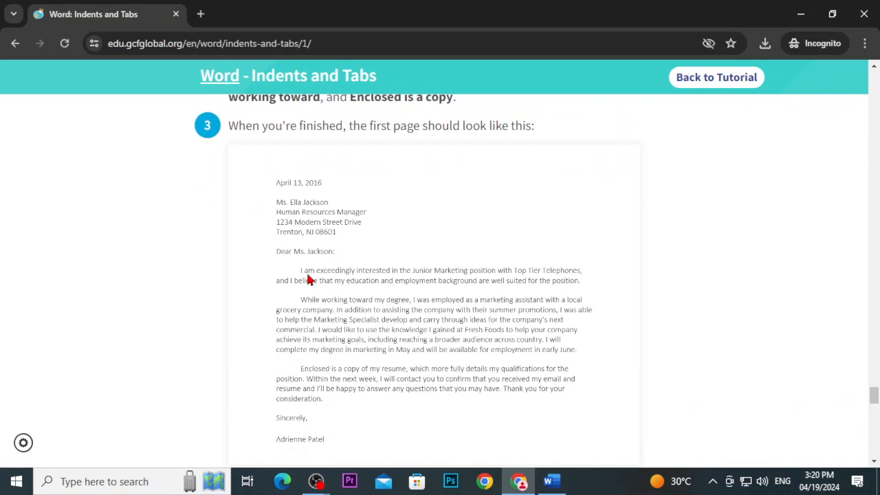
Step: In Word, tab-indent the first lines of the cover letter paragraphs starting "I am exceedingly interested", "While working toward" and "Enclosed is a copy"
left_click(548, 481)
scroll(371, 330, "up", 4)
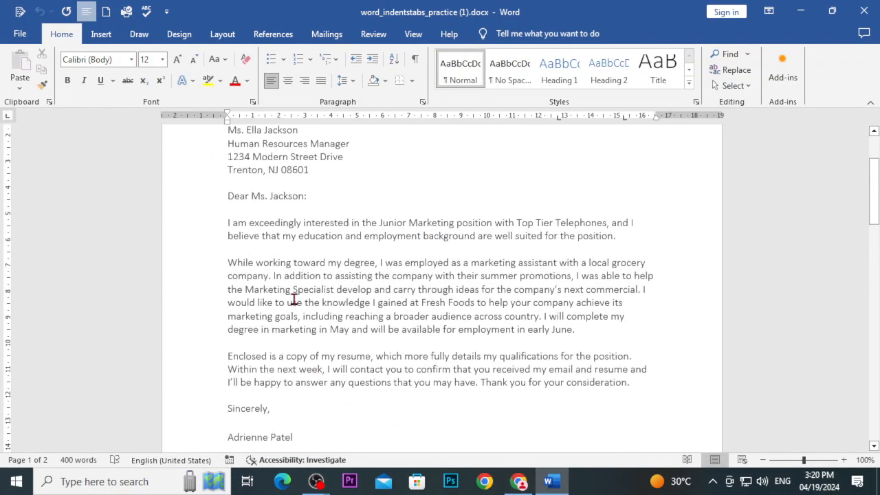
left_click(227, 238)
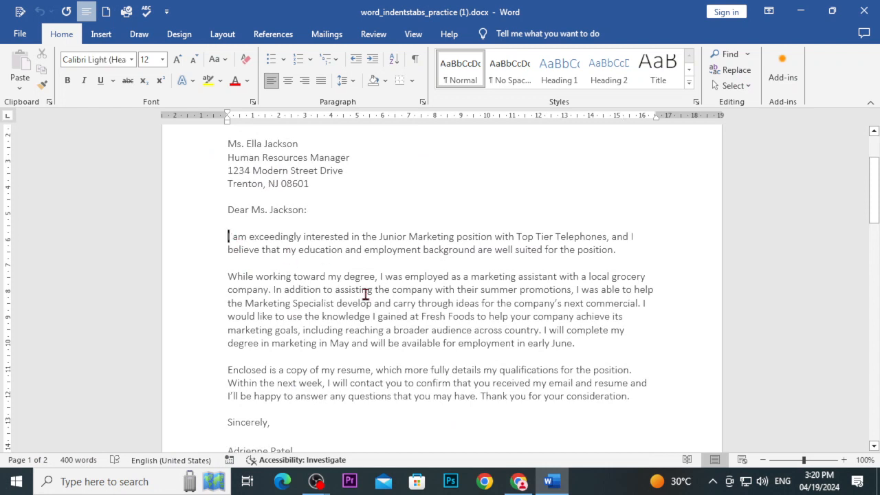
key("Tab")
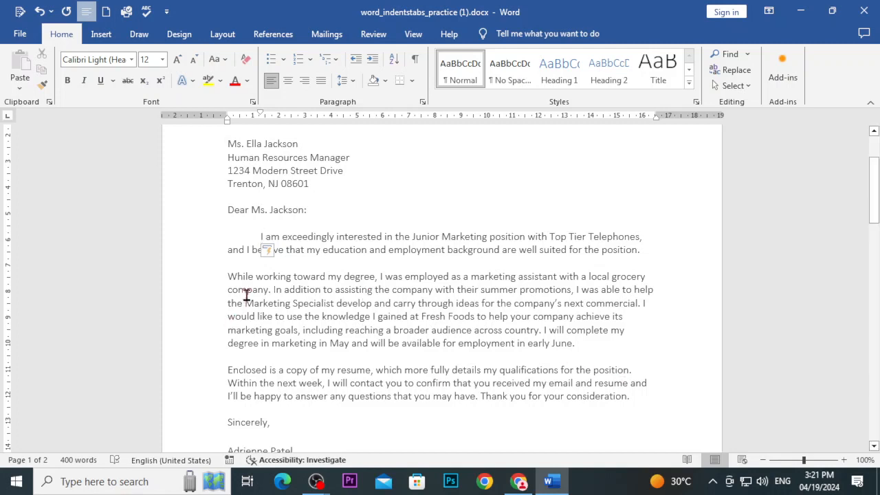
left_click(229, 276)
key("Tab")
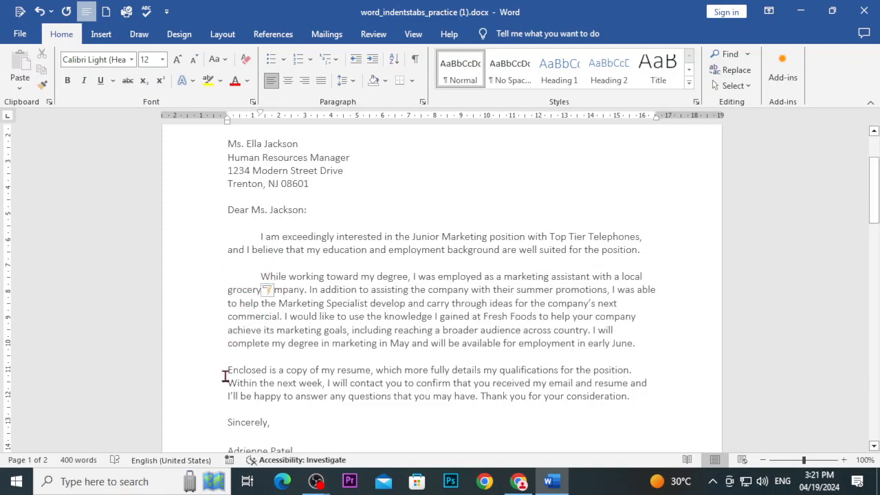
left_click(228, 371)
key("Tab")
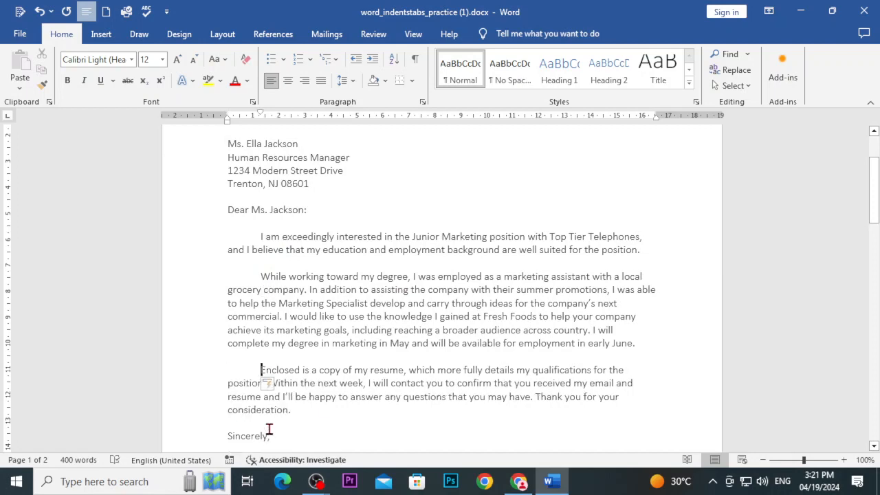
Step: Return to the lesson in Chrome and check the finished indents against the Challenge instructions and sample first page
left_click(519, 482)
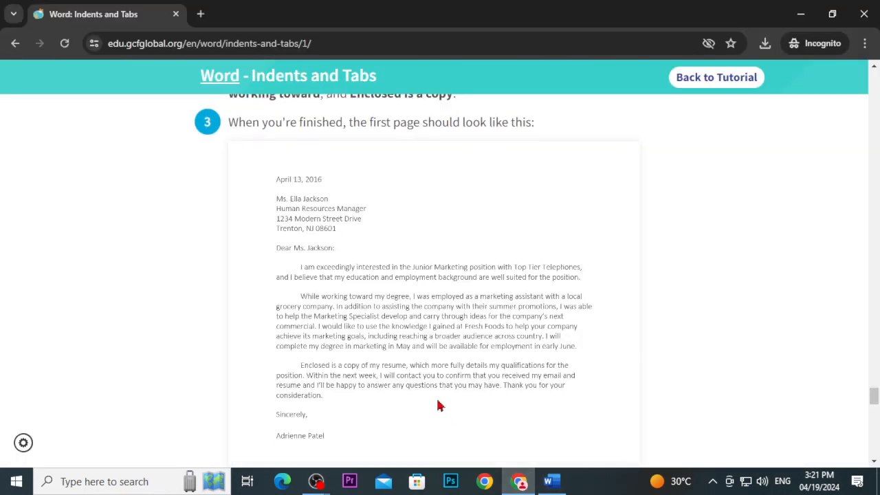
scroll(440, 406, "down", 3)
scroll(389, 379, "up", 5)
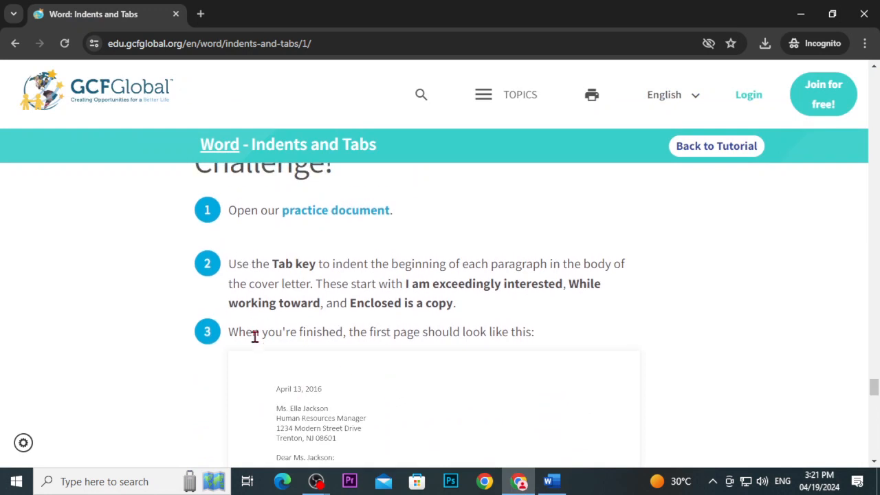
scroll(467, 348, "down", 3)
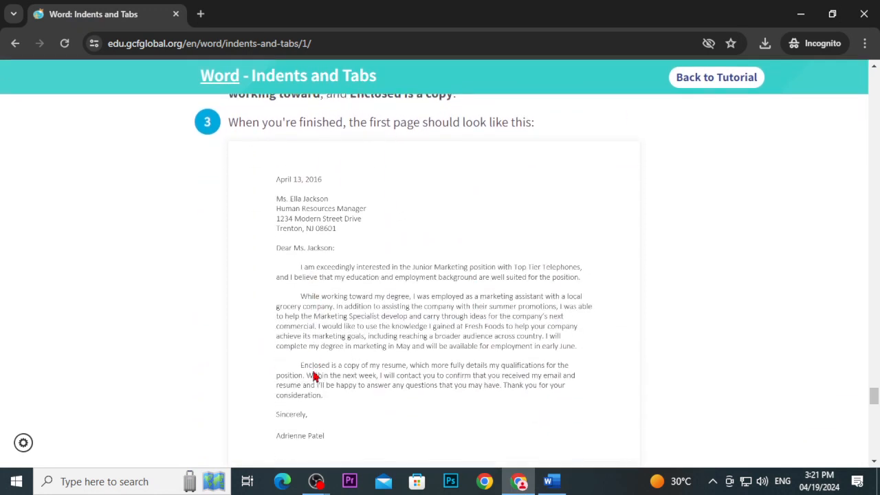
Step: Read Challenge steps 4 to 7 in the lesson, and in Word select all text below Training & Education on page 2
scroll(313, 371, "down", 3)
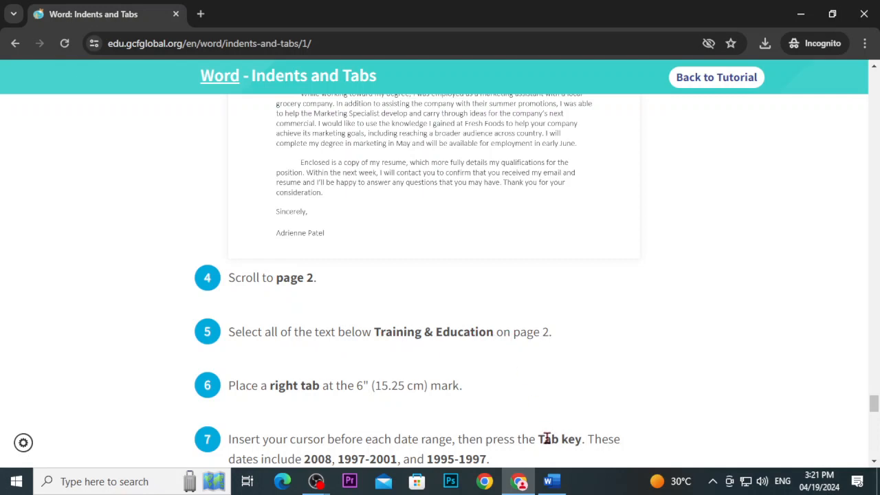
left_click(553, 484)
scroll(415, 310, "down", 10)
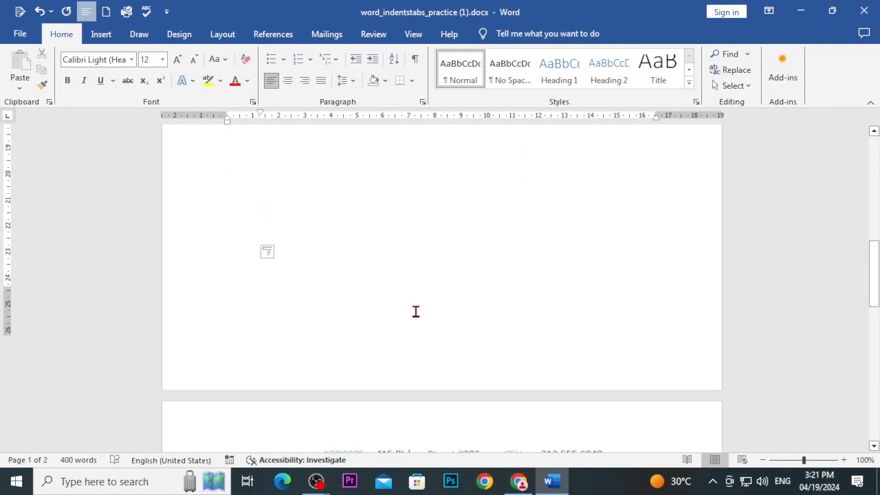
scroll(416, 311, "down", 6)
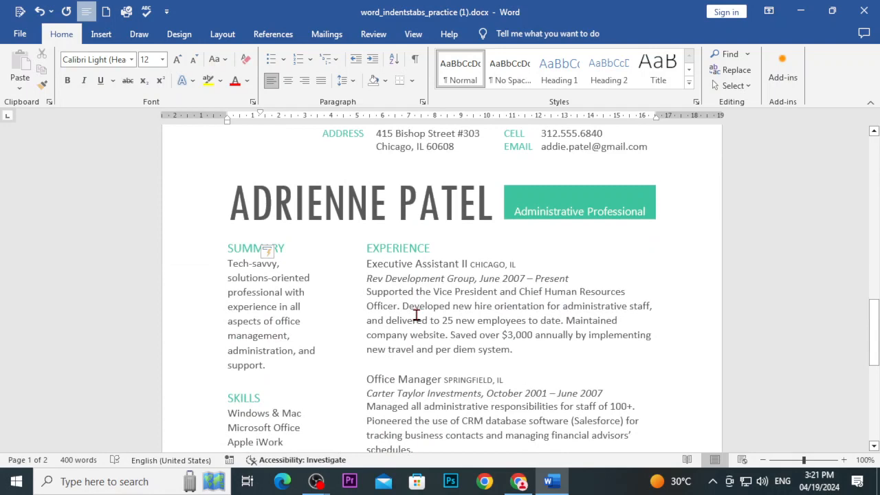
scroll(417, 315, "down", 3)
scroll(418, 313, "down", 5)
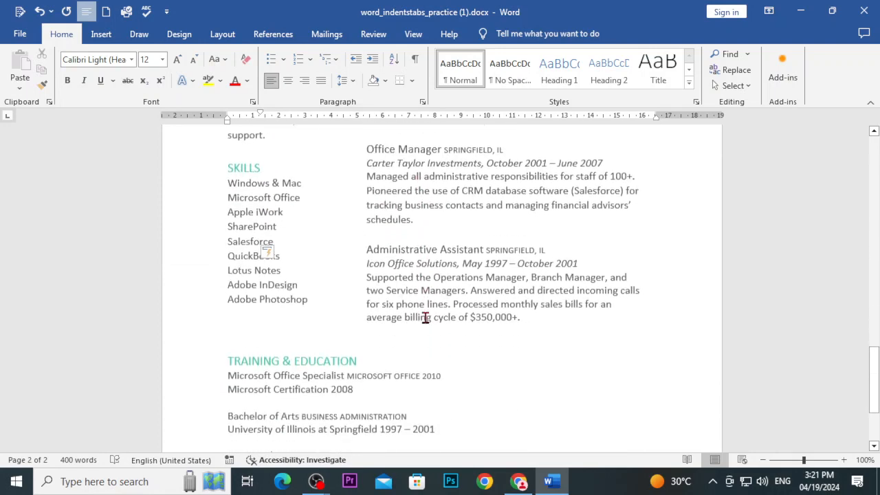
scroll(421, 322, "down", 3)
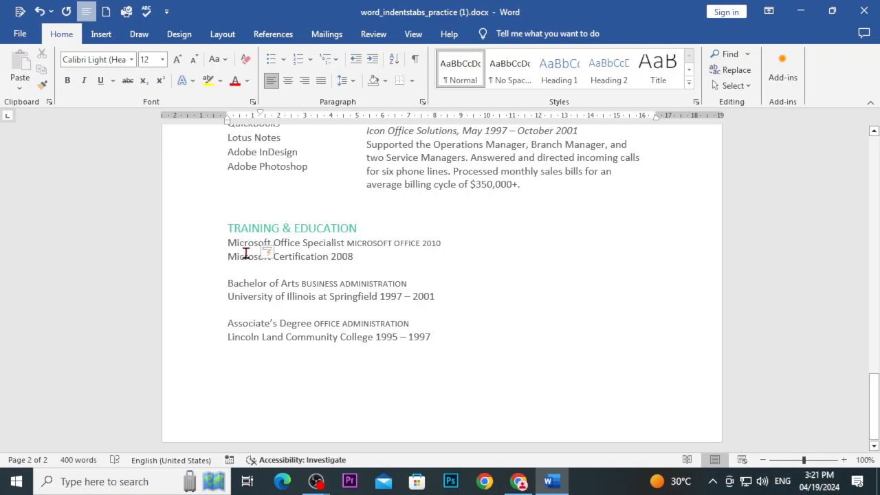
left_click_drag(227, 244, 443, 346)
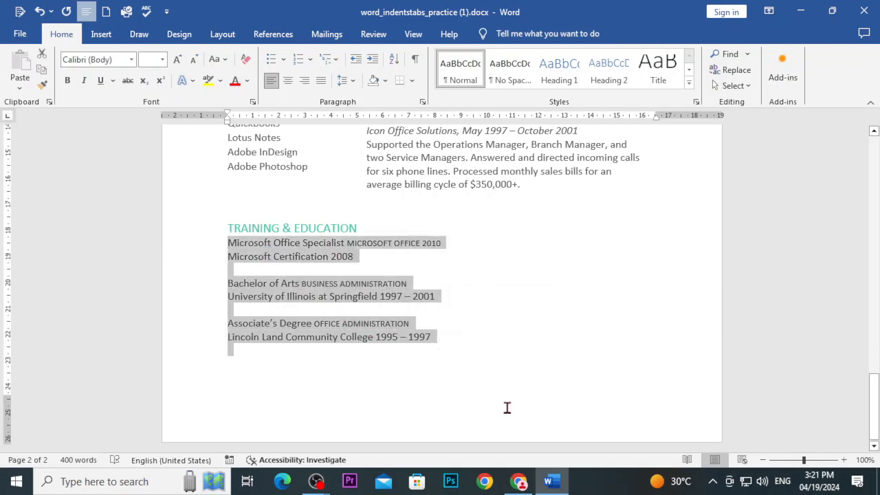
Step: Check Challenge step 6 in Chrome, and in Word place a right tab at the ruler's 6 cm mark for the selected text
left_click(518, 481)
scroll(410, 388, "down", 2)
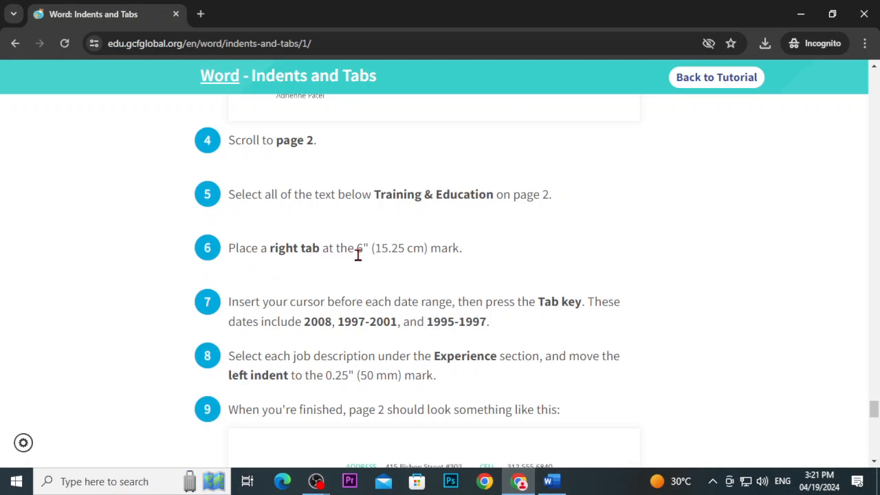
left_click(548, 481)
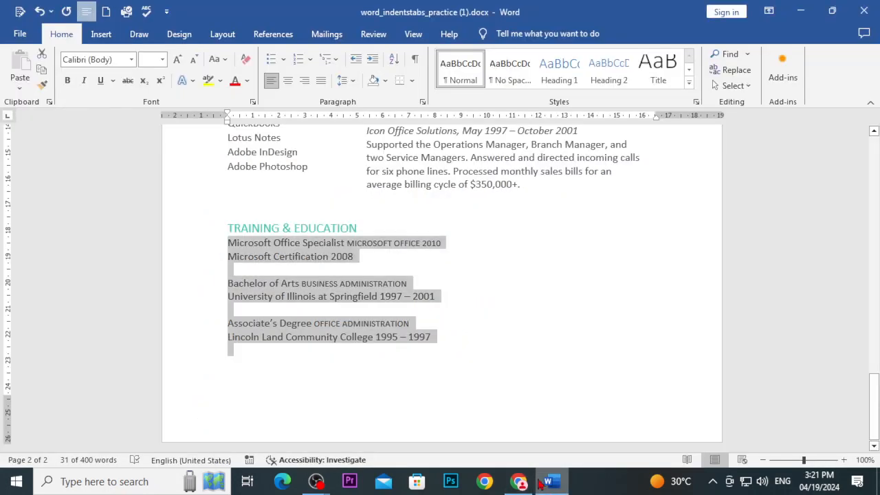
left_click(9, 119)
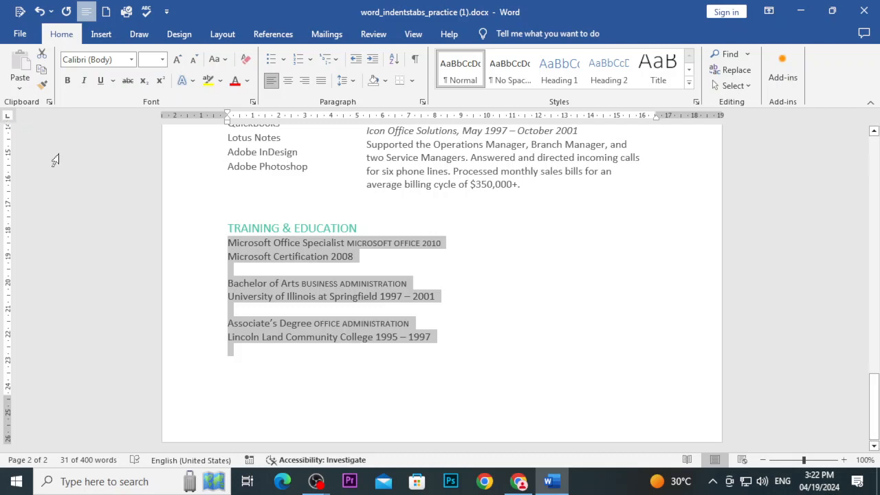
left_click(9, 121)
Step: Insert a tab before the date 2008 on the Microsoft Certification line
left_click(344, 270)
left_click(333, 257)
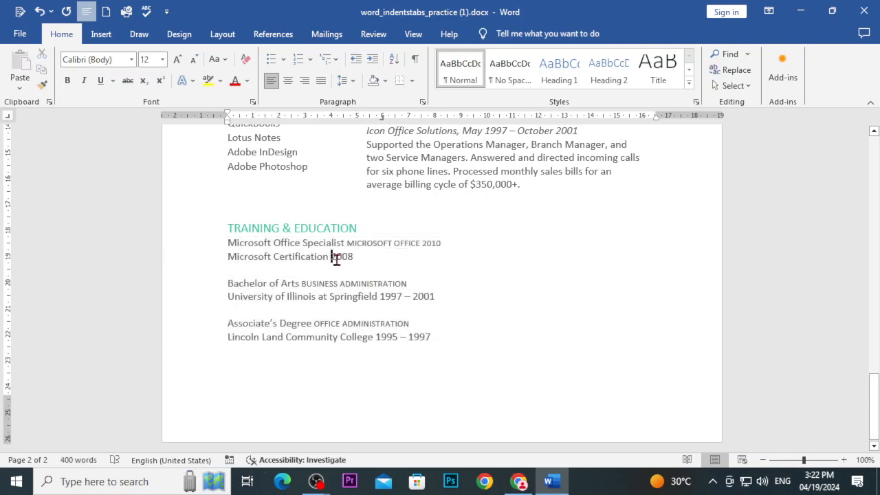
key("Tab")
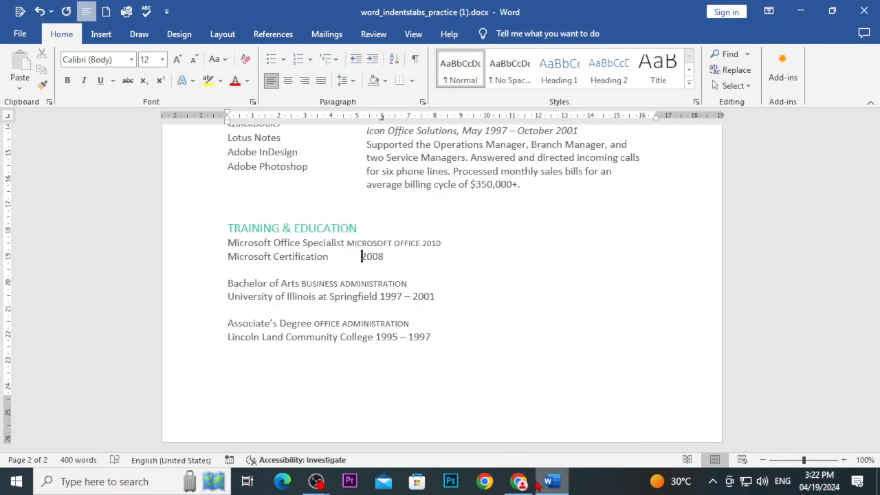
Step: Switch to the lesson in Chrome and examine where the Training & Education dates sit in the sample page 2
left_click(520, 483)
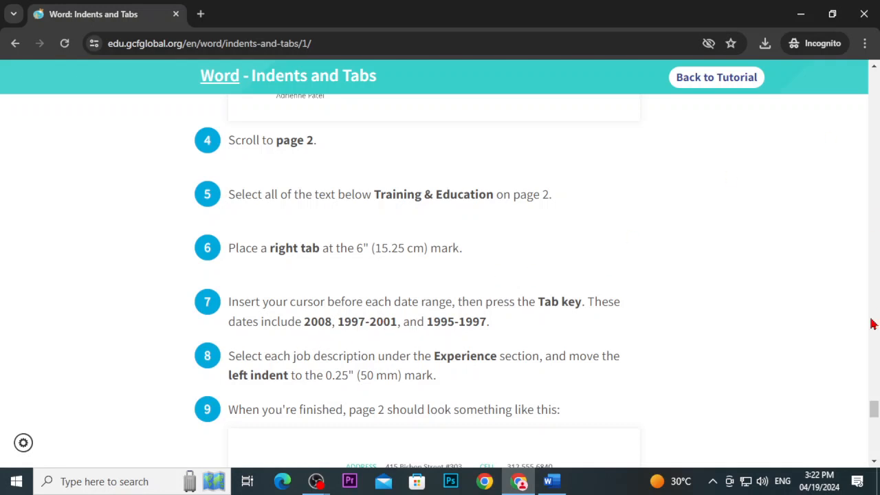
left_click(876, 431)
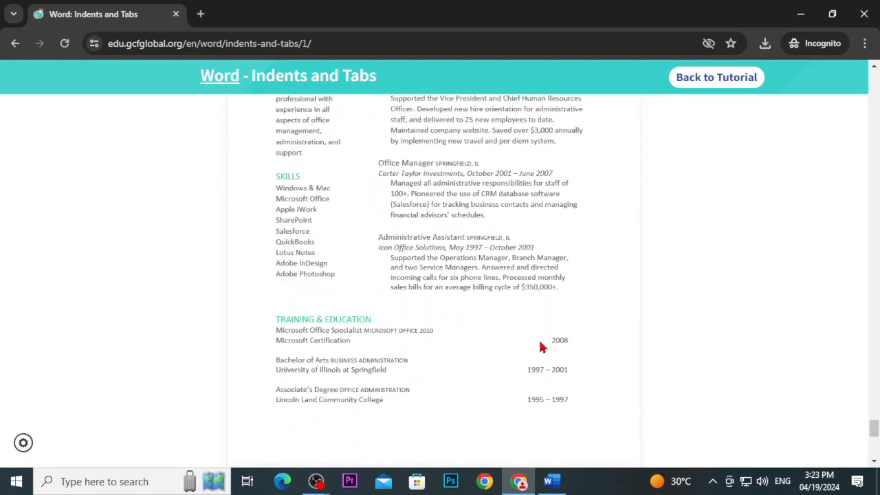
scroll(541, 347, "up", 3)
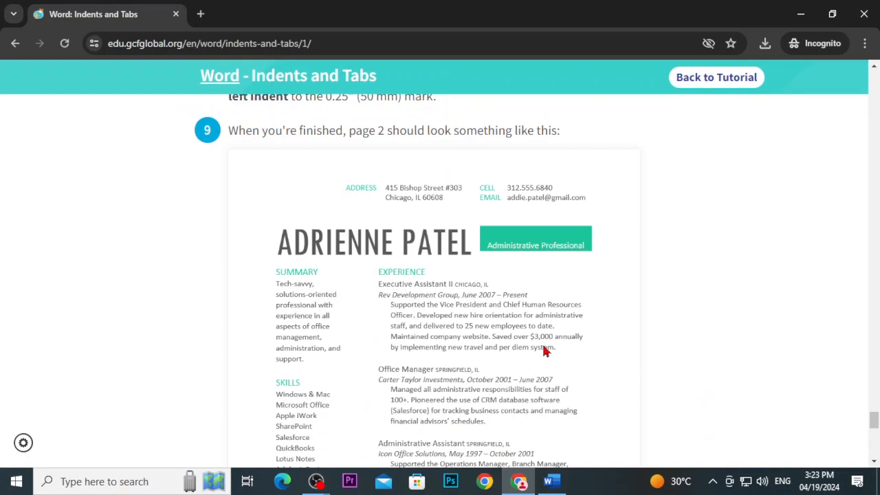
scroll(543, 351, "down", 3)
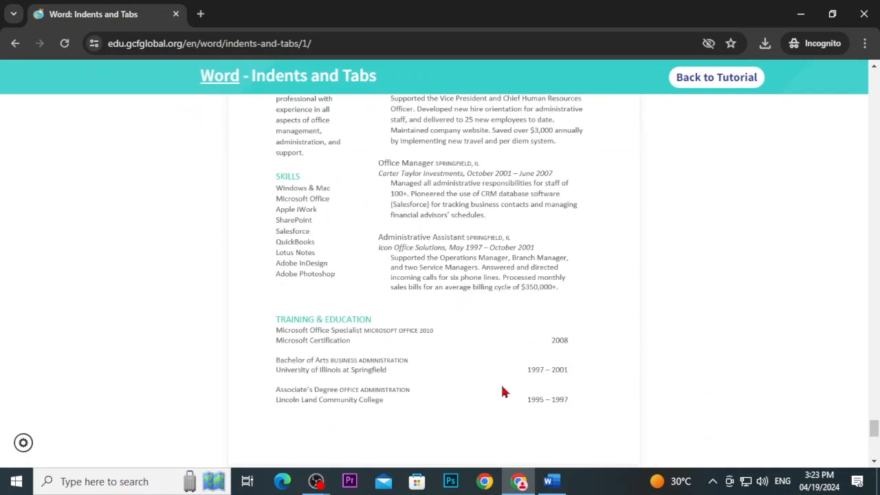
Step: In Word, add more tabs before 2008 so the date sits near the ruler's 15 cm mark
left_click(561, 482)
key("Tab")
key("Tab")
key("Tab")
key("Tab")
key("Tab")
key("Tab")
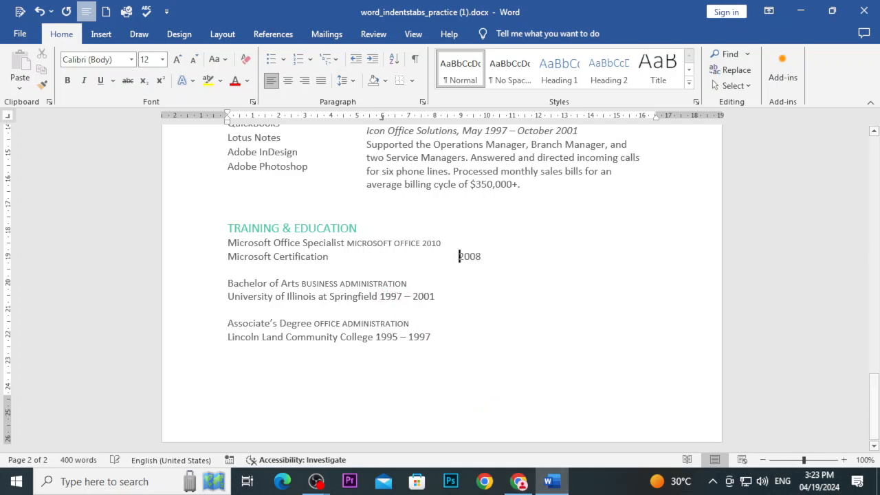
key("Tab")
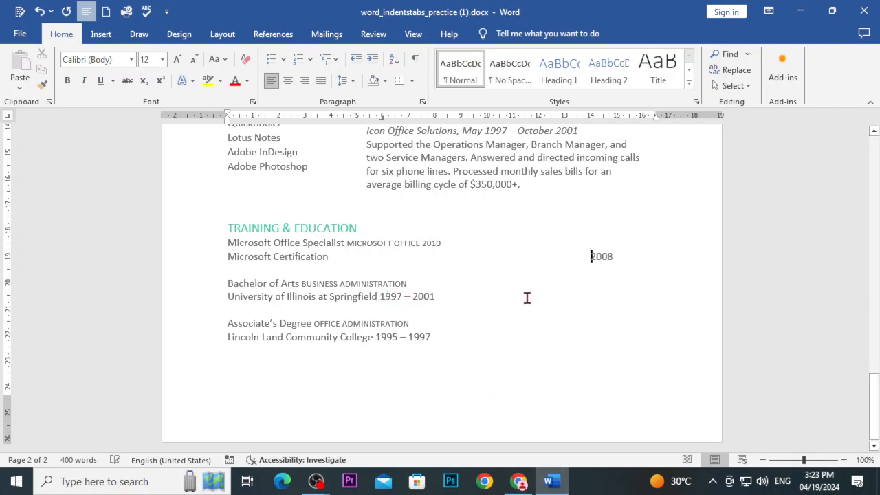
Step: Tab the date range 1997 – 2001 on the University of Illinois line across to align with 2008
left_click(380, 296)
key("Tab")
key("Tab")
key("Tab")
key("Tab")
key("Tab")
key("Tab")
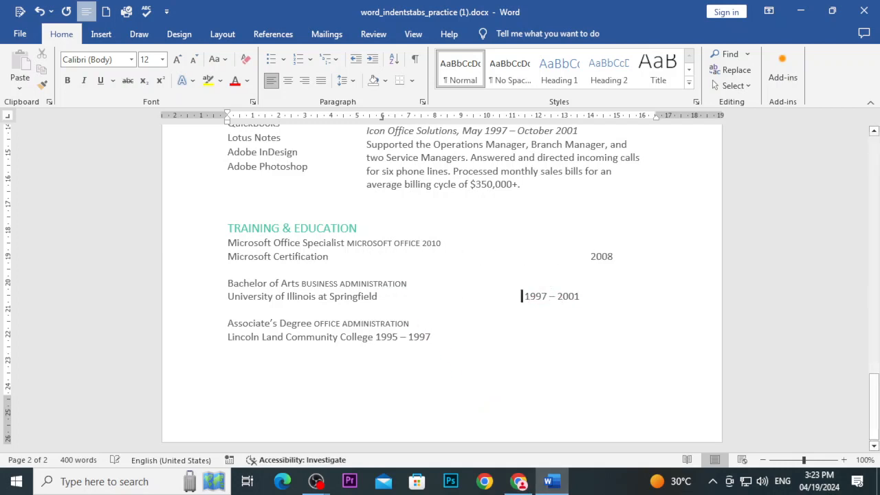
Step: Tab the date range 1995 – 1997 on the Lincoln Land Community College line across to align with the dates above
left_click(378, 336)
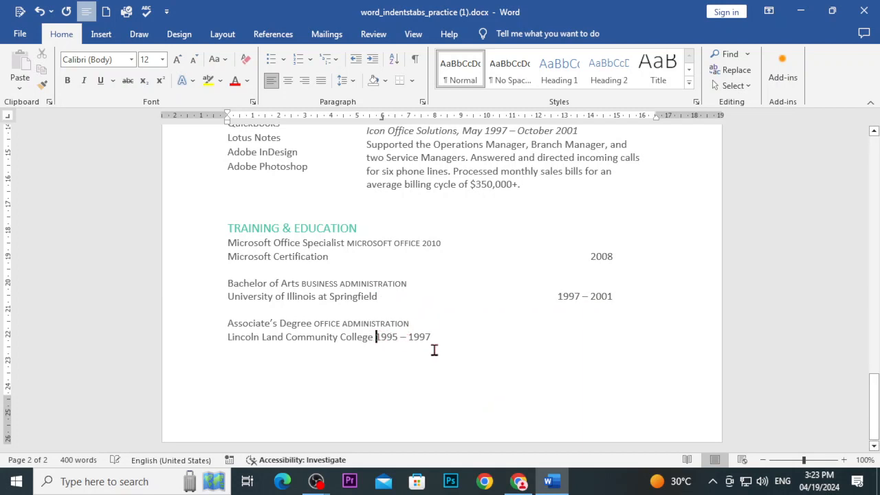
key("Tab")
key("Tab")
key("Tab")
key("Tab")
key("Tab")
key("Tab")
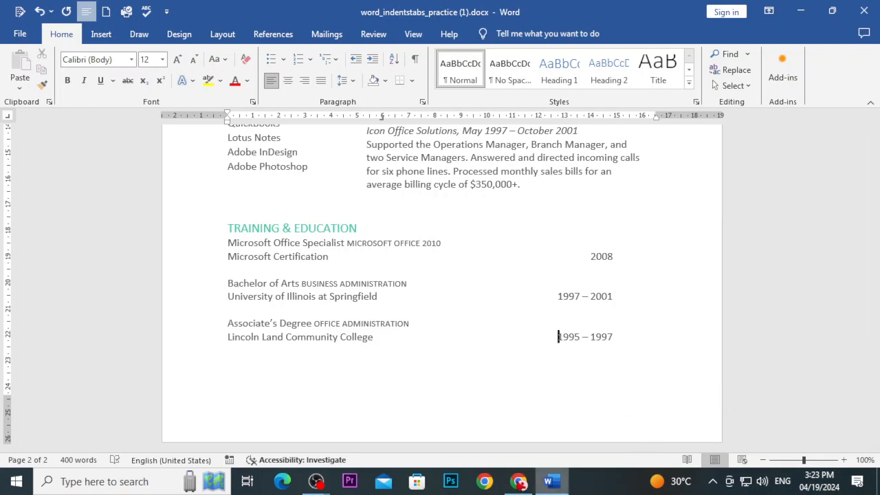
Step: Read Challenge step 8 in Chrome, and in Word select the Executive Assistant II job description under Experience
left_click(510, 486)
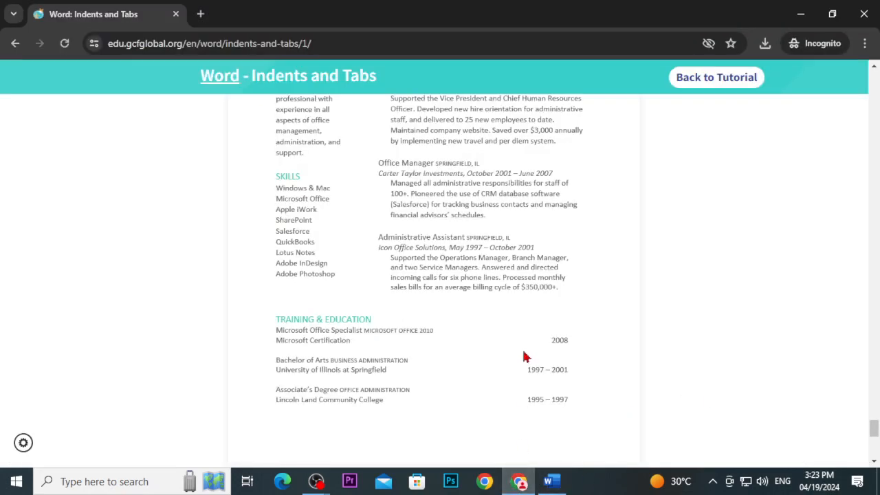
scroll(523, 356, "up", 10)
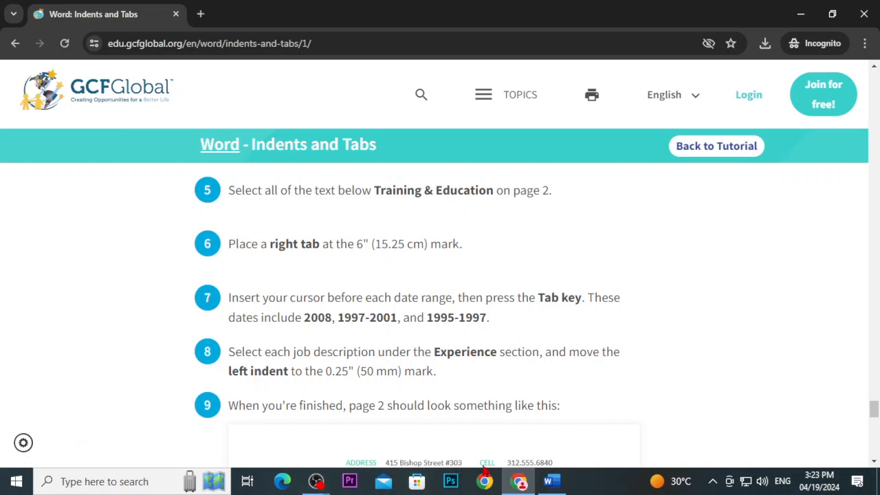
left_click(549, 481)
scroll(388, 338, "up", 8)
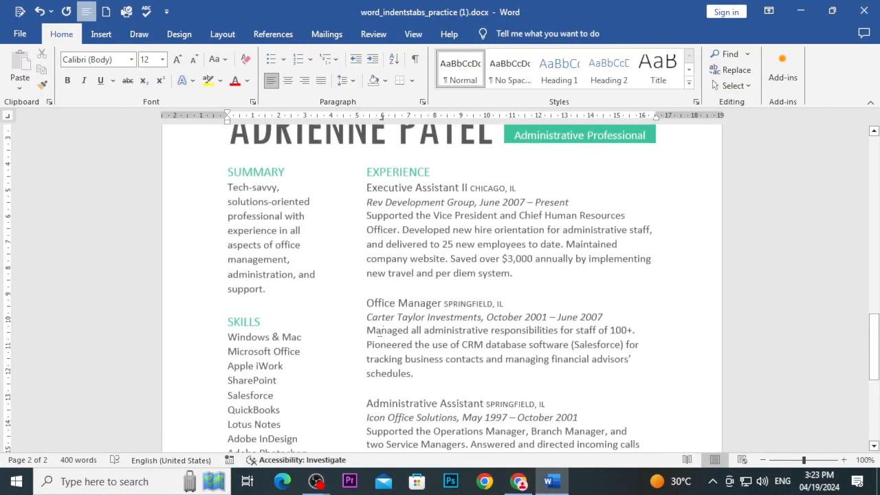
left_click_drag(429, 215, 376, 215)
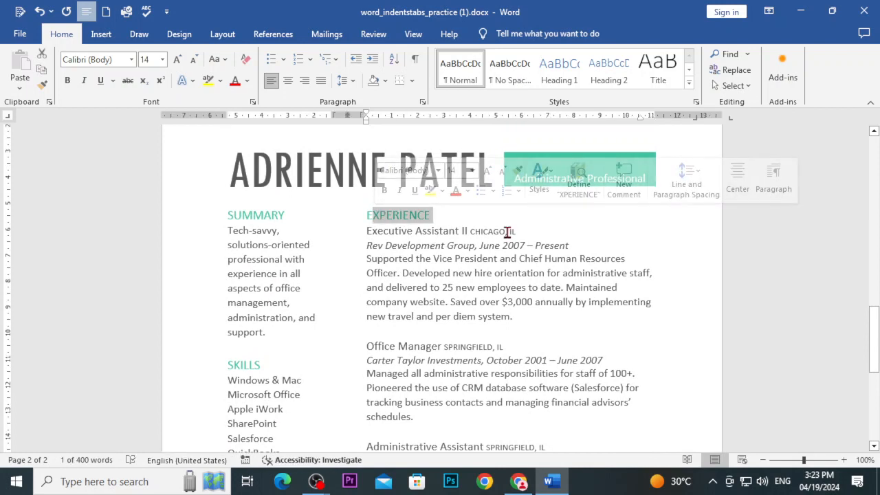
left_click_drag(516, 232, 576, 246)
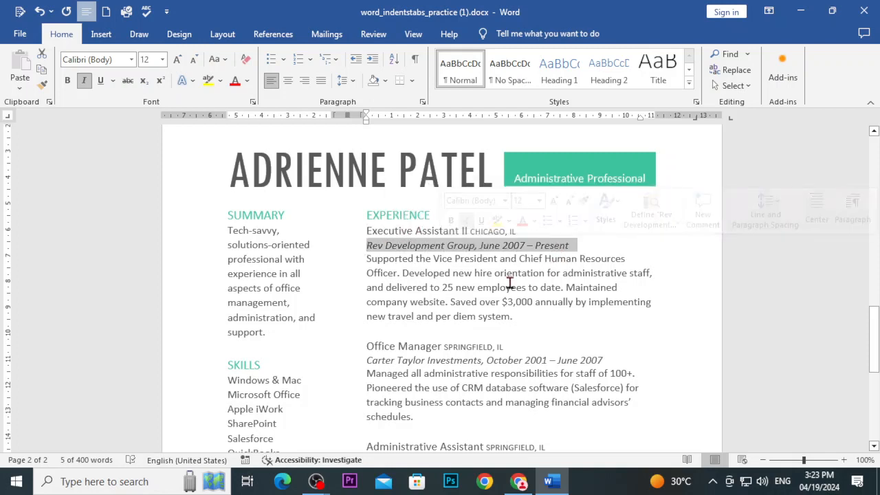
left_click_drag(370, 261, 515, 317)
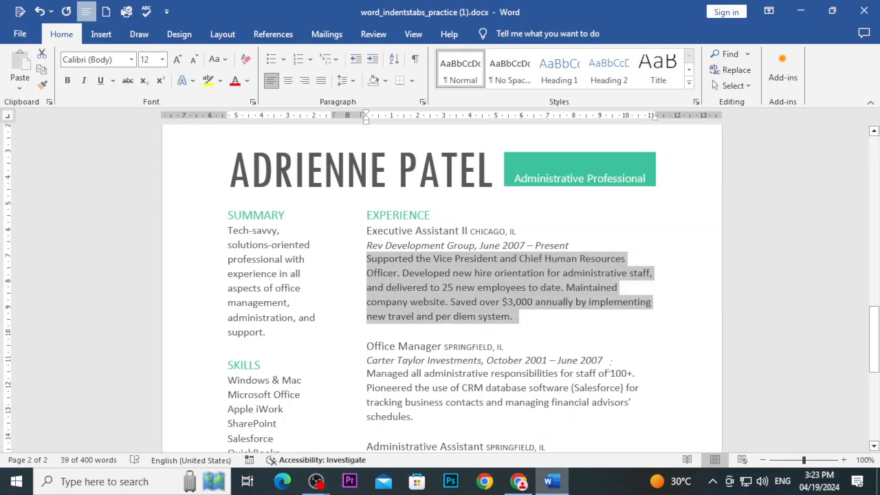
Step: Return to the lesson in Chrome and examine the sample's job description indents and the left indent instruction in step 8
left_click(519, 482)
scroll(512, 393, "down", 5)
scroll(513, 381, "down", 2)
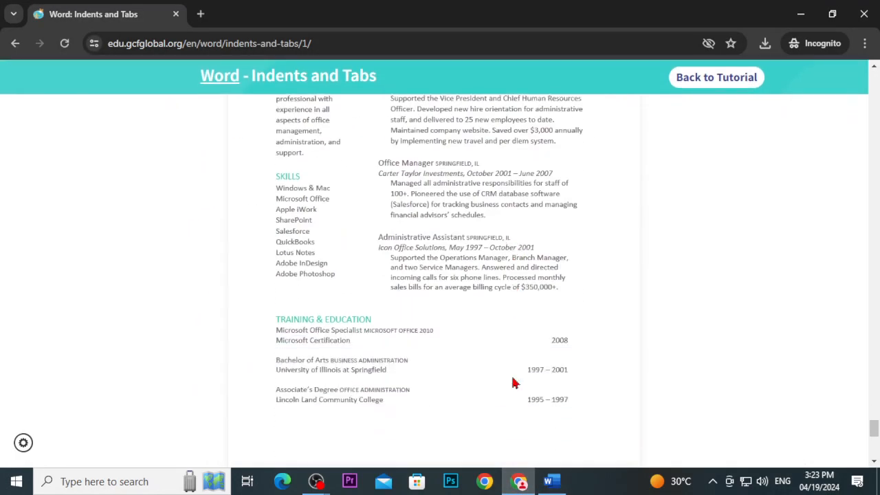
scroll(440, 323, "up", 2)
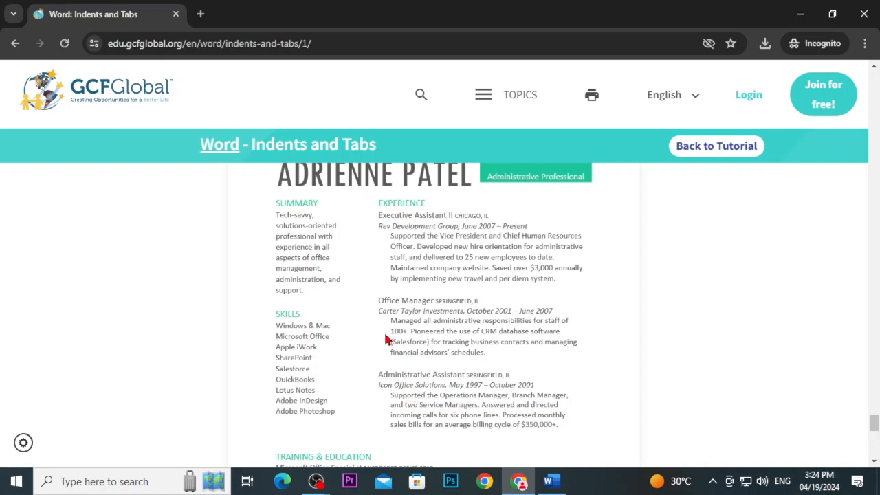
scroll(495, 320, "down", 5)
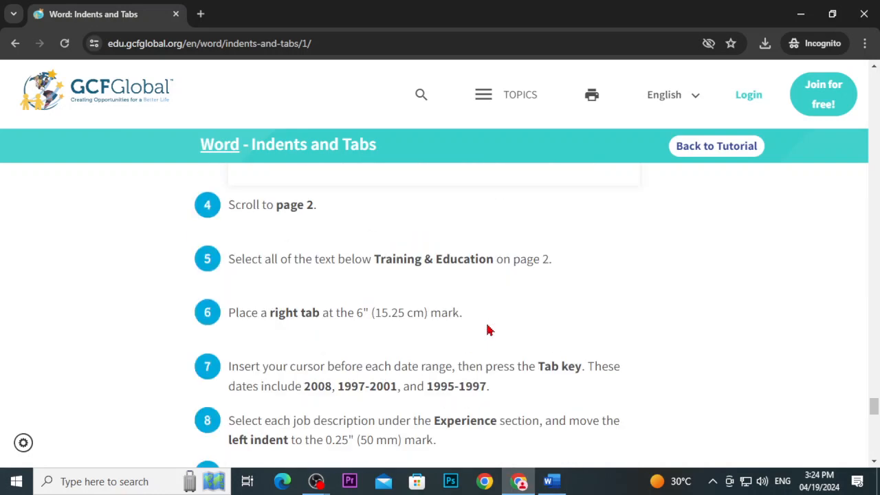
scroll(485, 335, "down", 2)
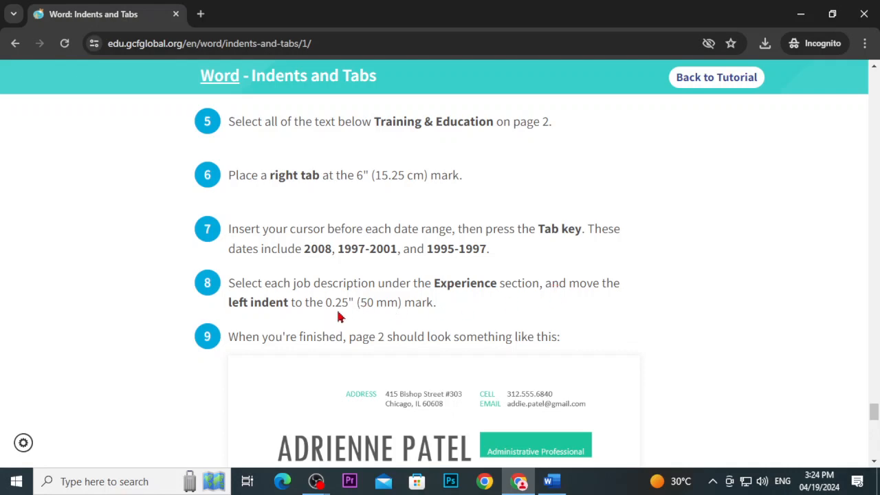
Step: In Word, add the Office Manager and Administrative Assistant job descriptions to the current selection
left_click(521, 481)
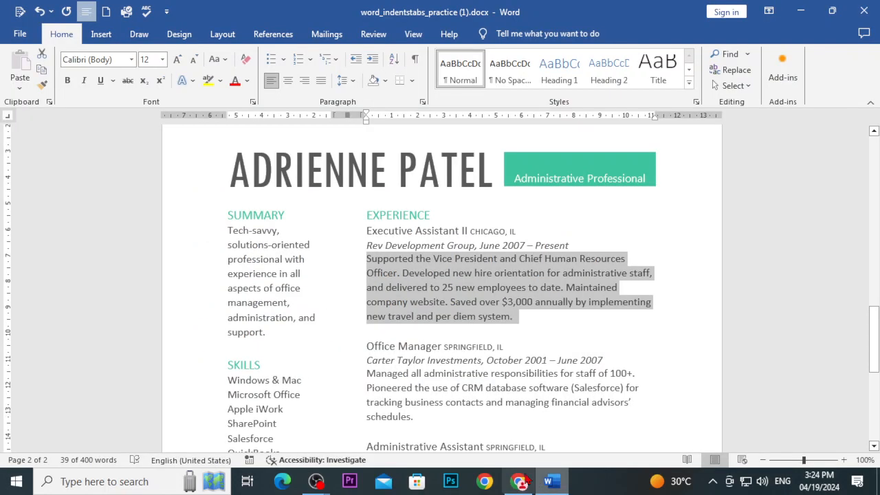
scroll(485, 334, "down", 3)
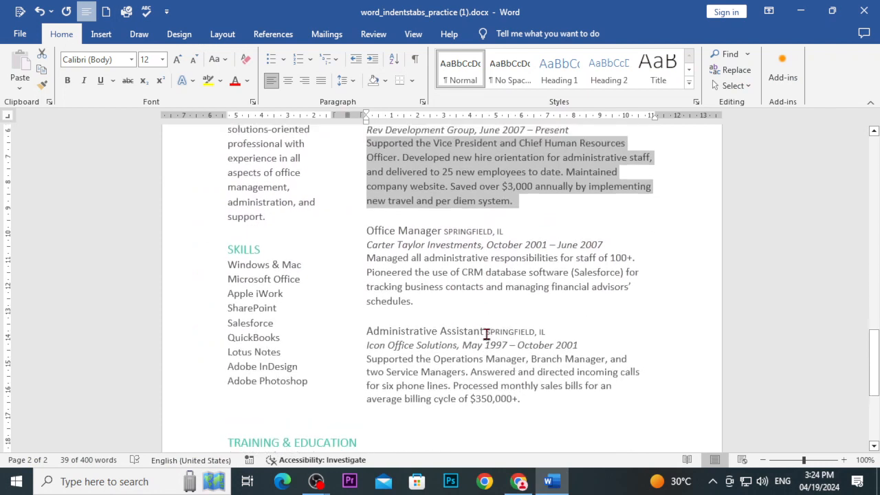
scroll(485, 334, "up", 1)
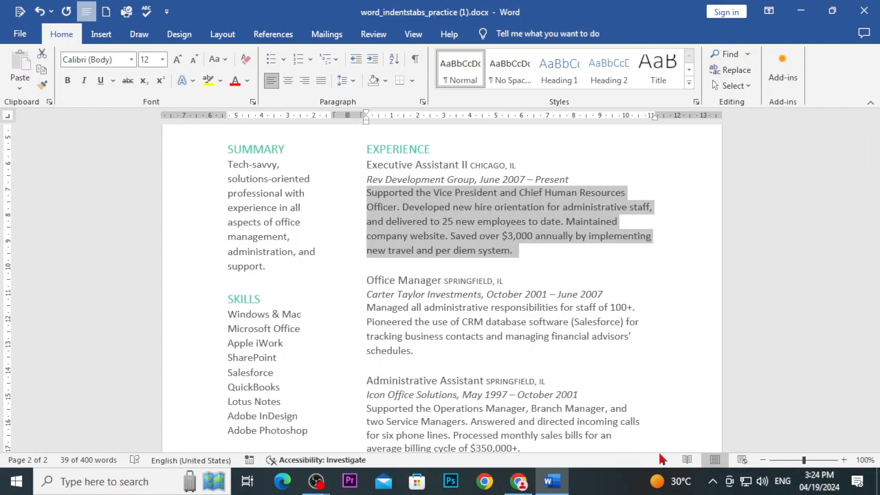
left_click_drag(414, 352, 365, 308)
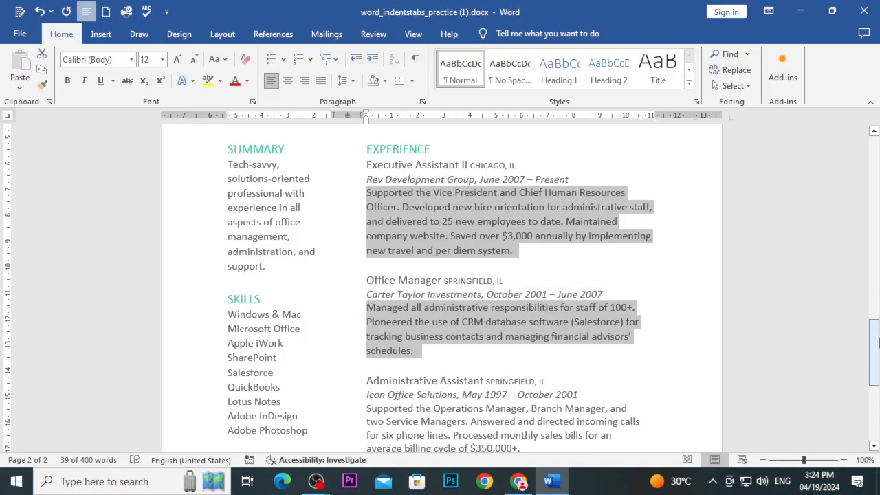
scroll(870, 354, "down", 2)
left_click_drag(522, 369, 365, 337)
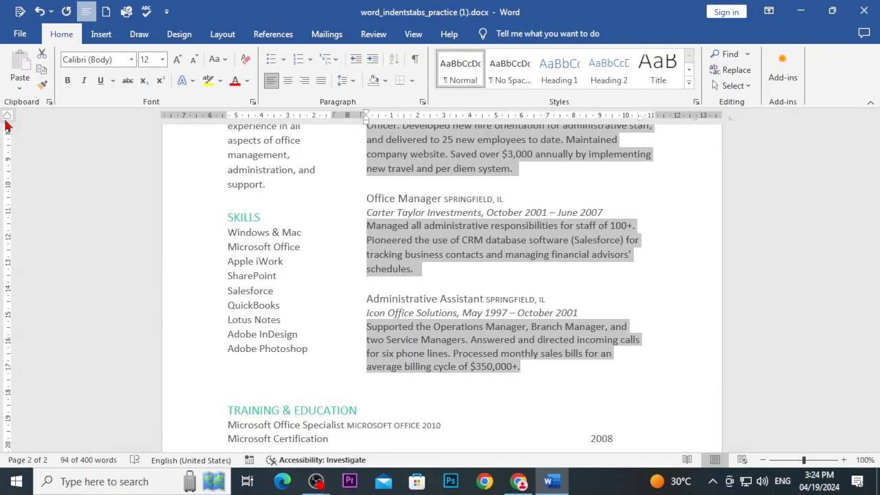
Step: Check the left indent instruction in the Chrome lesson, and in Word move the selected job descriptions' left indent to about 0.25 cm on the ruler
left_click(7, 118)
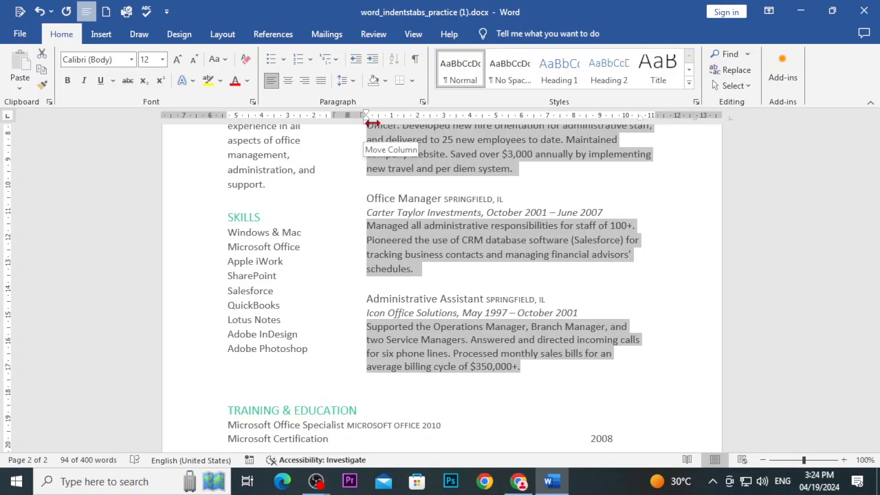
left_click(520, 481)
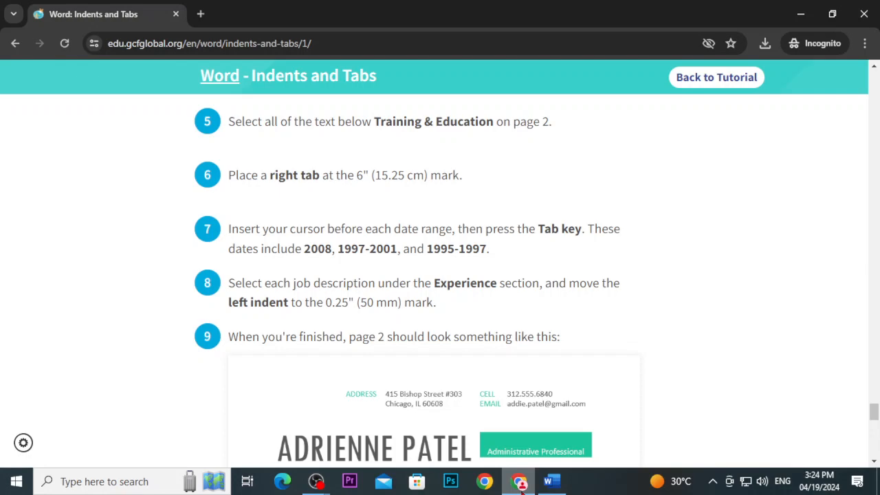
left_click(520, 483)
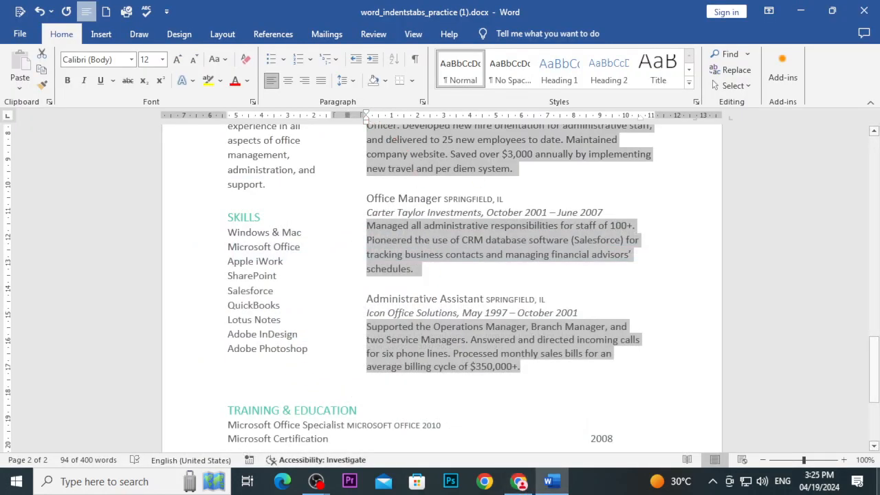
scroll(377, 148, "up", 20)
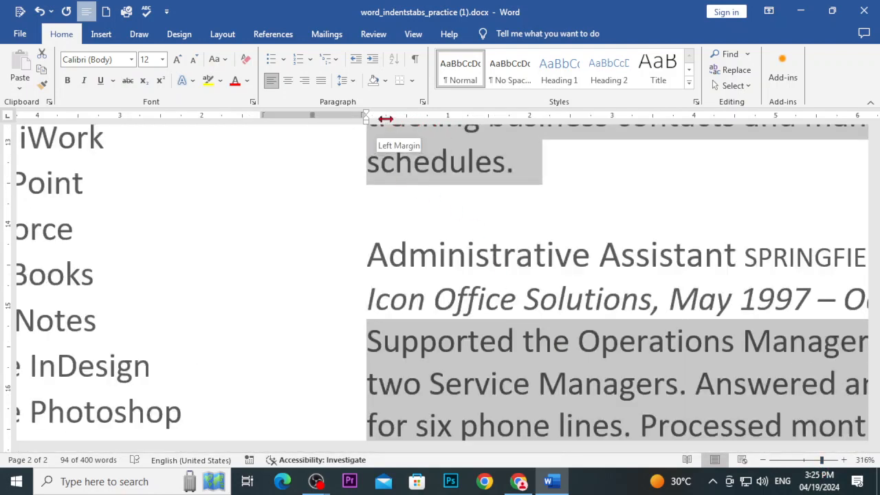
left_click_drag(366, 118, 385, 119)
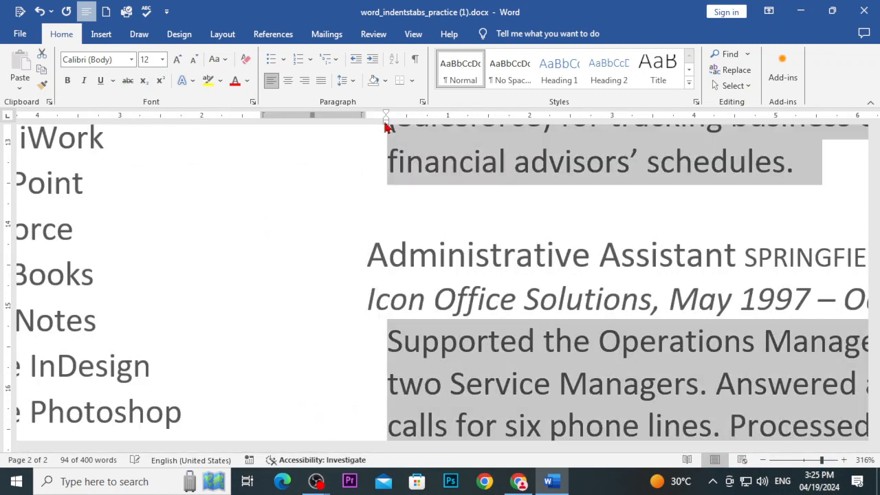
scroll(504, 292, "down", 8)
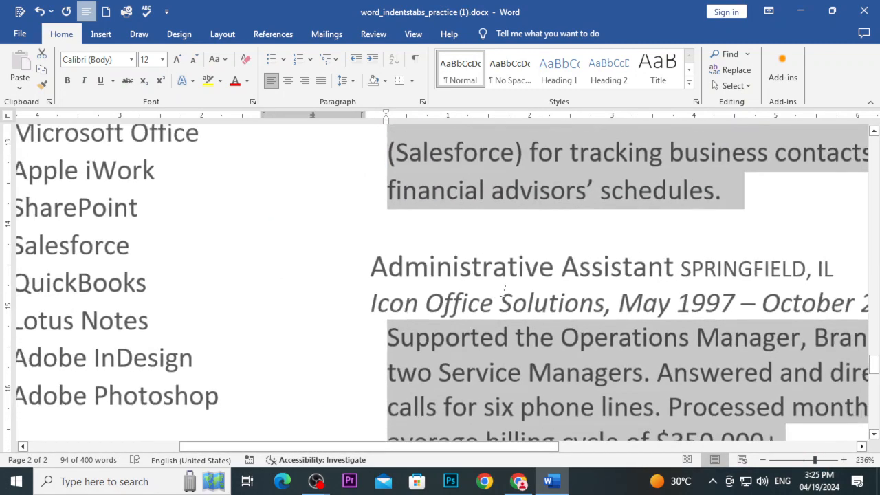
scroll(504, 292, "down", 14)
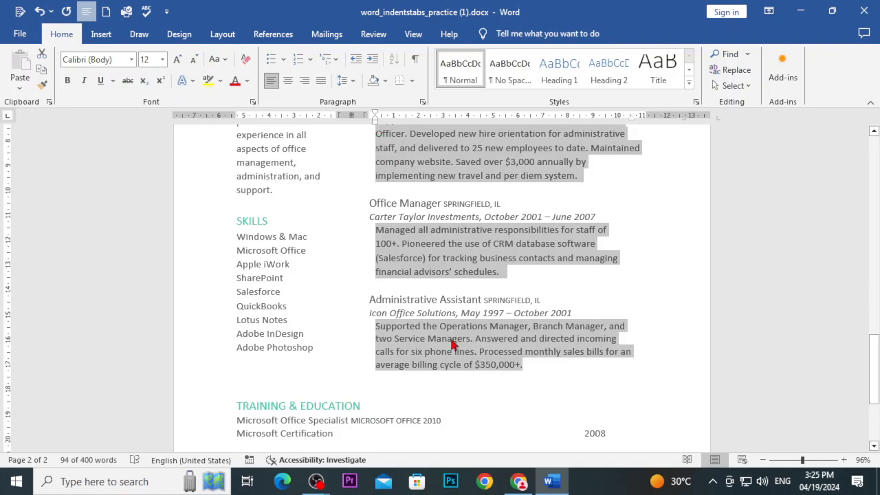
Step: Compare with the finished sample in Chrome, and in Word move the selected job descriptions' left indent to about 0.5 cm on the ruler
left_click(521, 481)
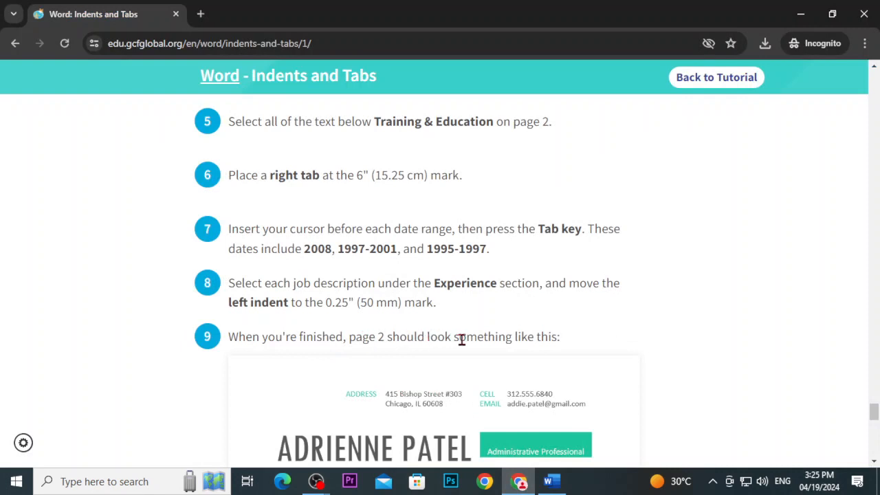
scroll(460, 337, "down", 6)
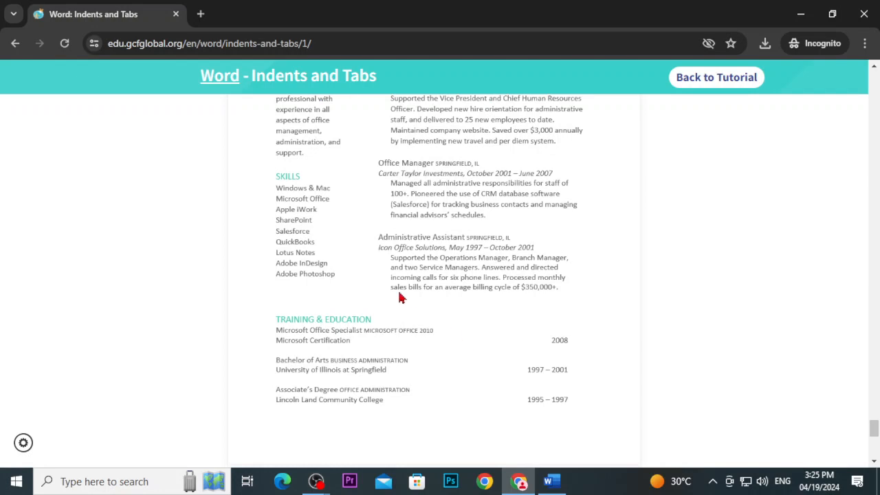
left_click(548, 481)
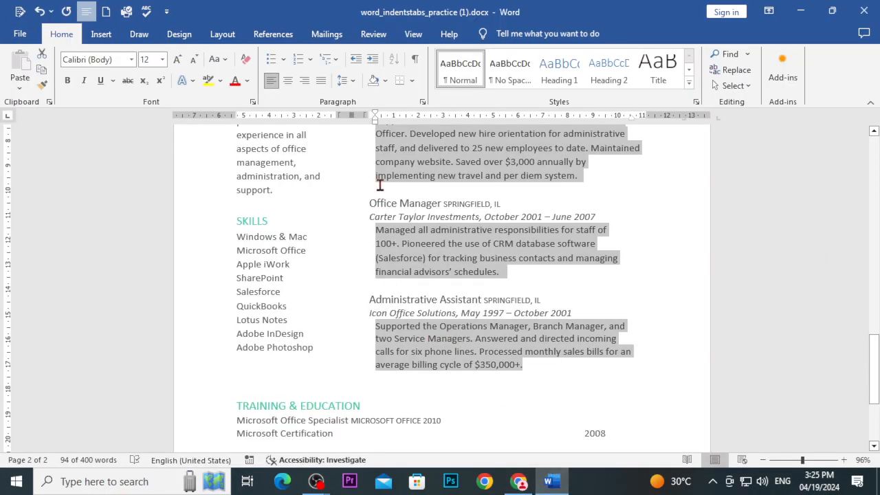
left_click_drag(375, 124, 382, 127)
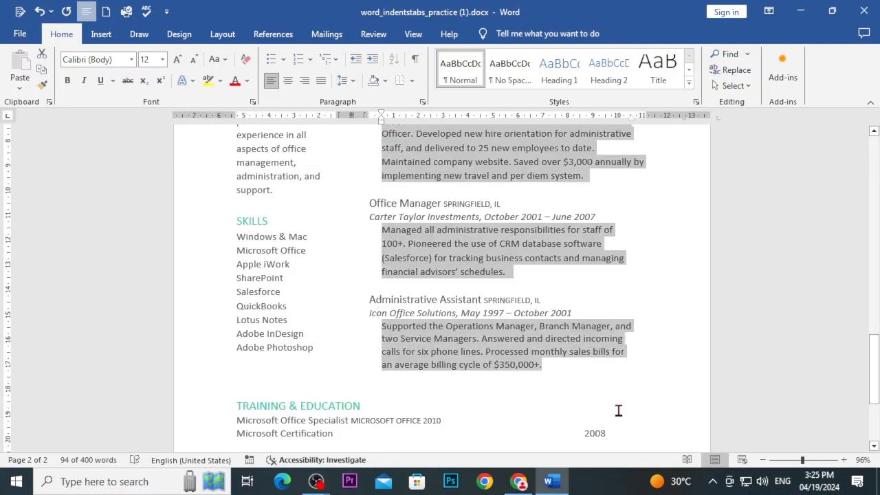
scroll(635, 407, "up", 5)
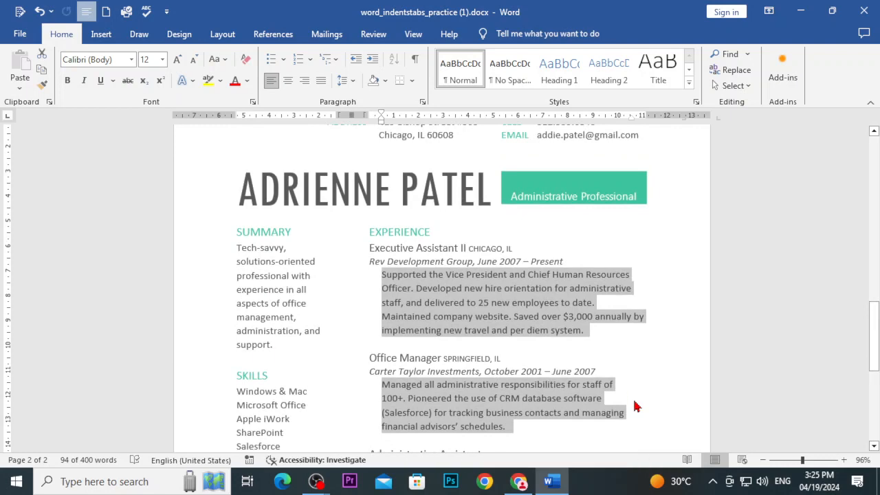
Step: Save a copy of the document as "challenge 8" in the Desktop folder that already holds "challenge 5.docx" and "Challenge 7.docx"
left_click(20, 34)
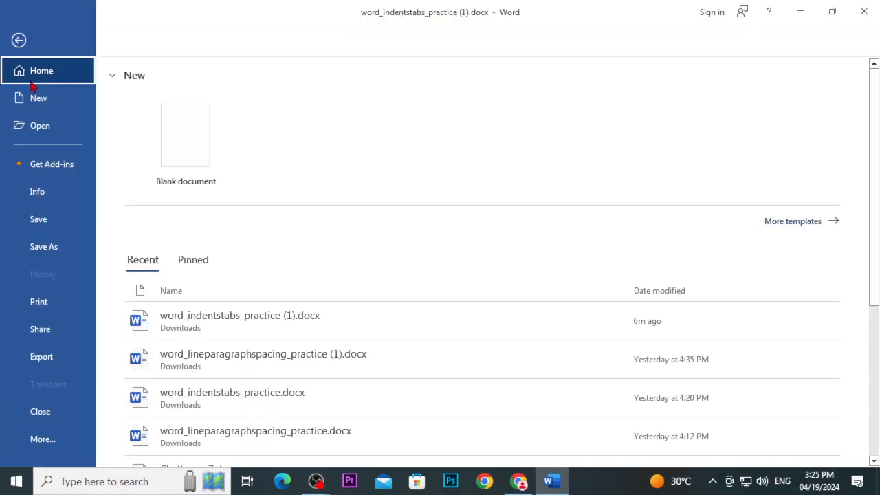
left_click(37, 247)
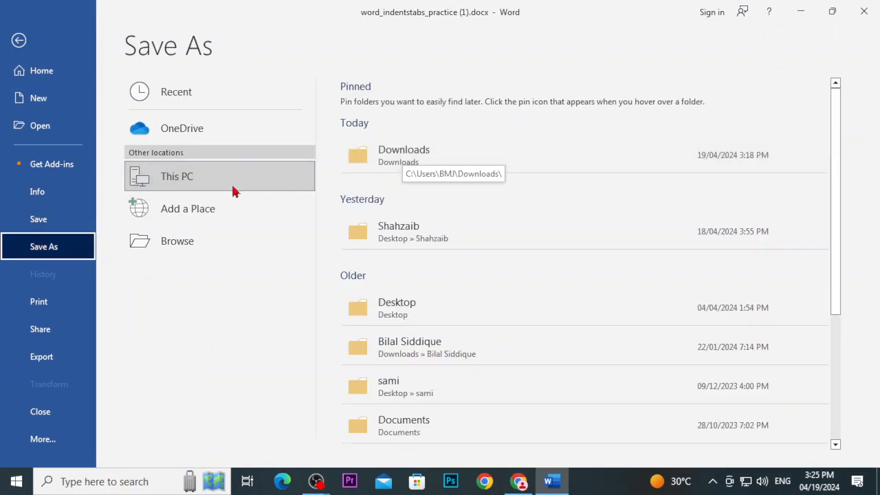
left_click(164, 237)
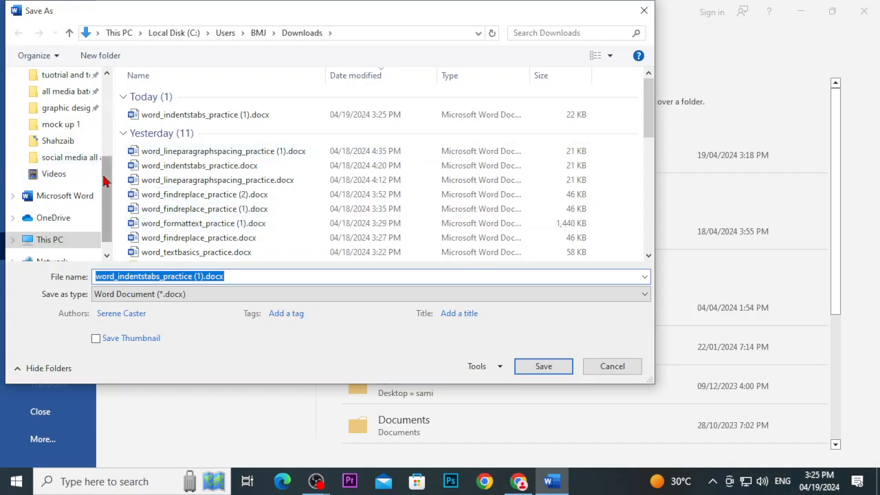
scroll(62, 158, "up", 4)
left_click(59, 102)
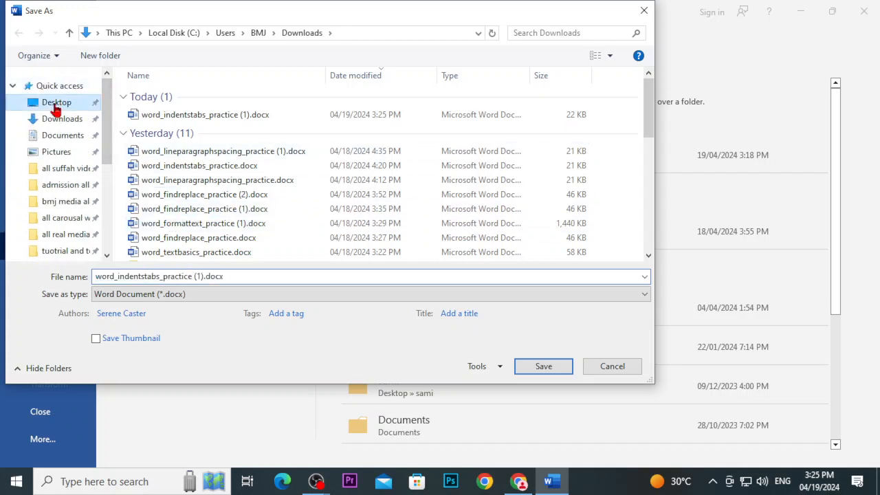
double_click(475, 118)
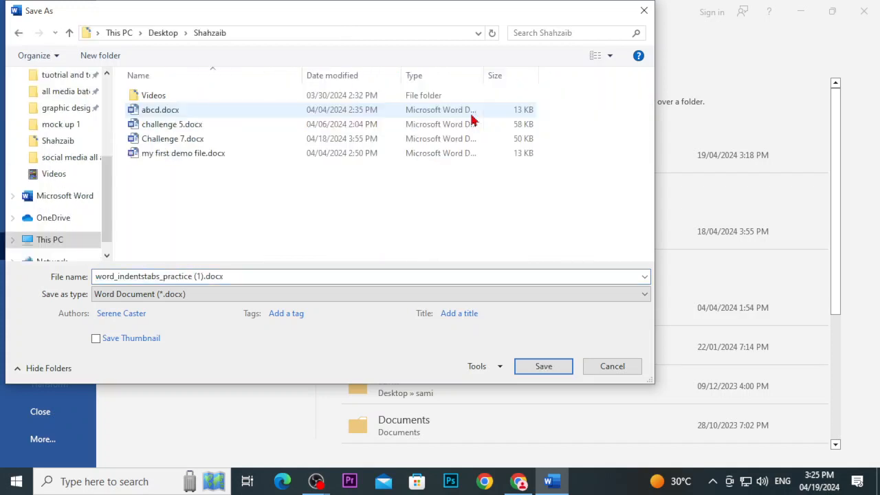
left_click(224, 276)
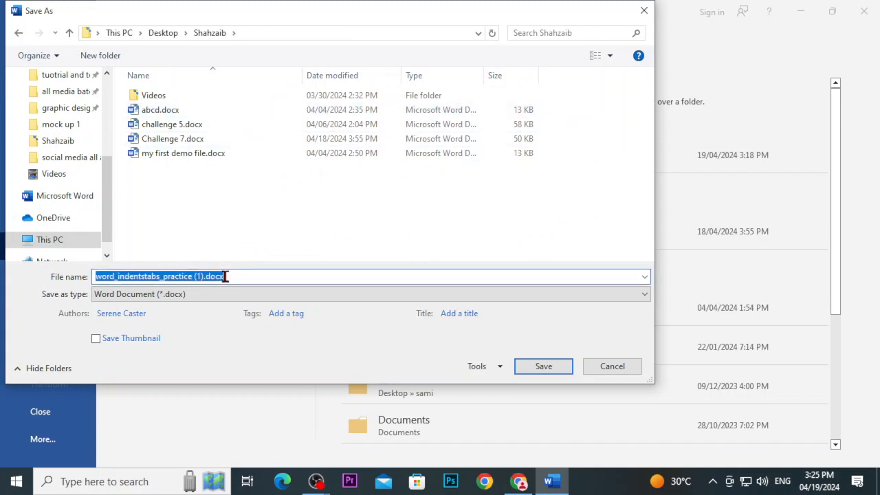
type("challgen")
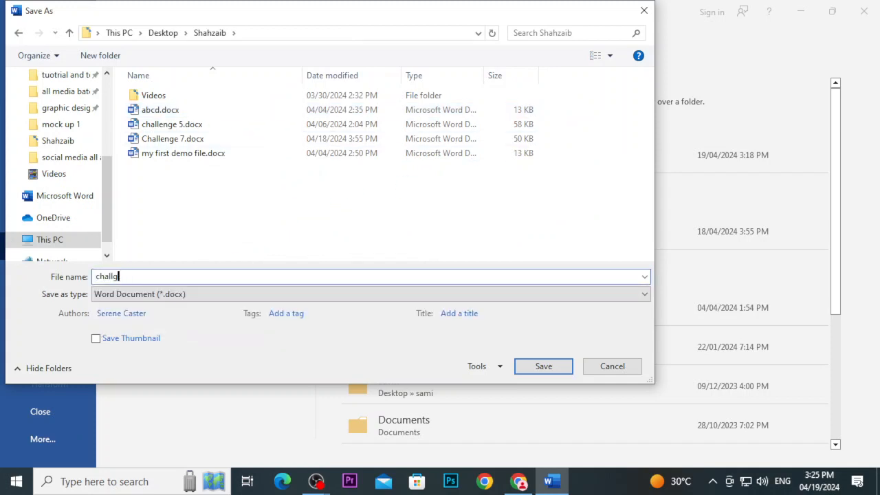
key("BackSpace")
type("enge")
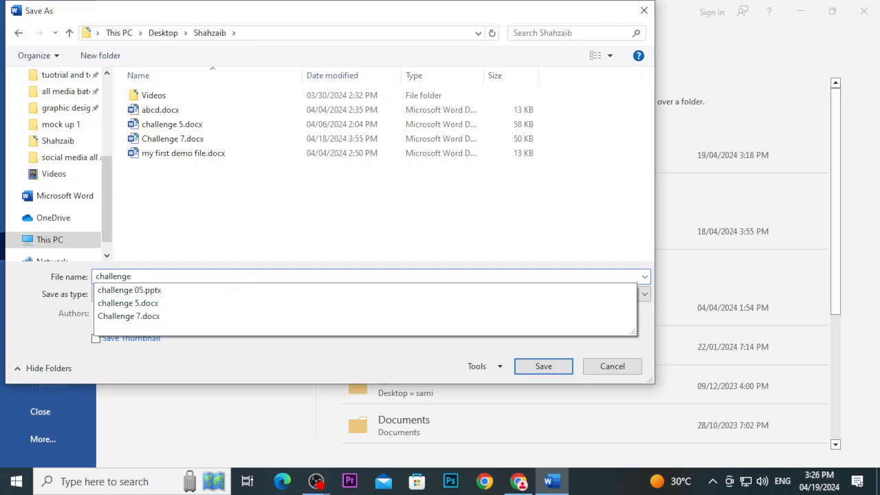
type(" 8")
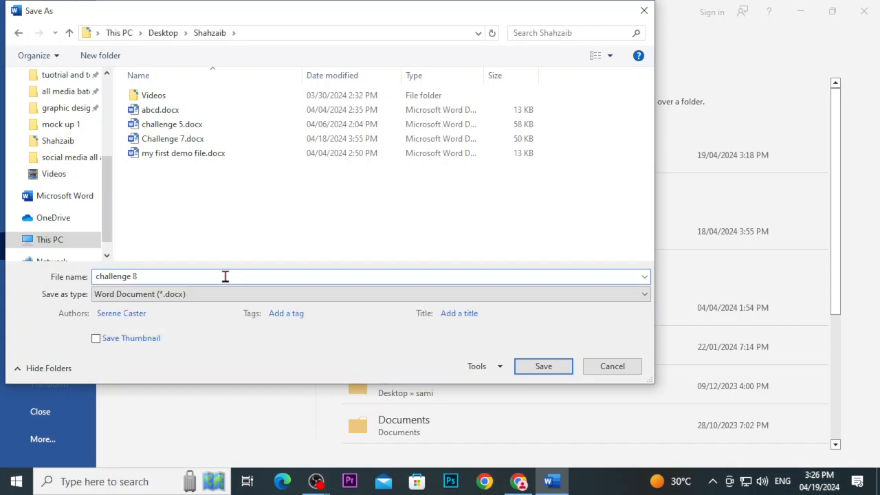
key("Return")
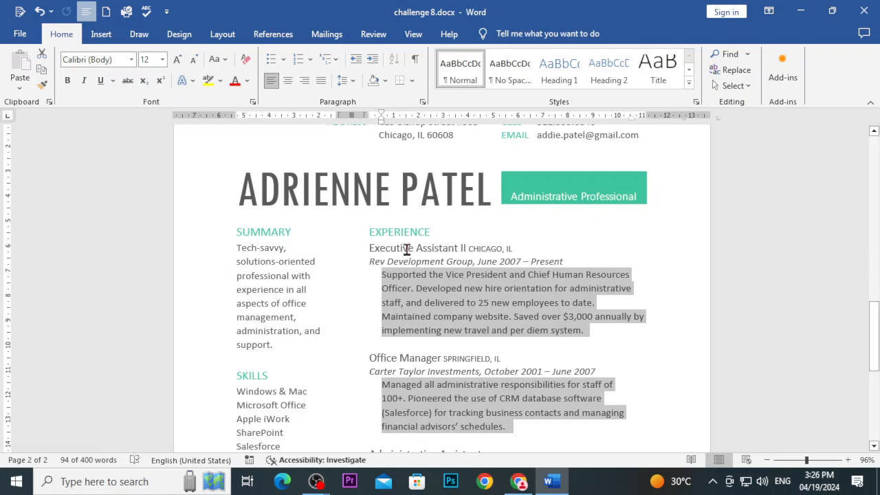
Step: Close the Word document and, in Chrome, go back from the Indents and Tabs lesson to lessons 10 and 11 on the Word tutorial's contents page
scroll(441, 248, "up", 2)
left_click(868, 18)
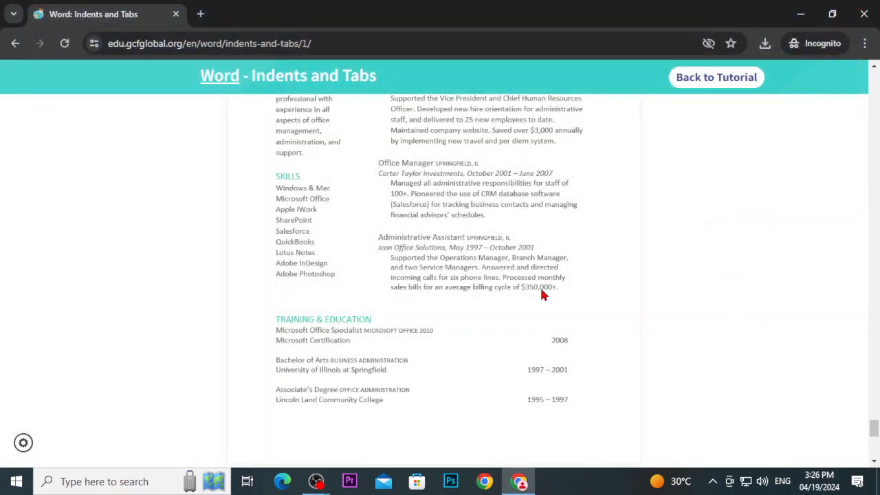
left_click(23, 45)
scroll(393, 220, "up", 15)
scroll(350, 395, "up", 15)
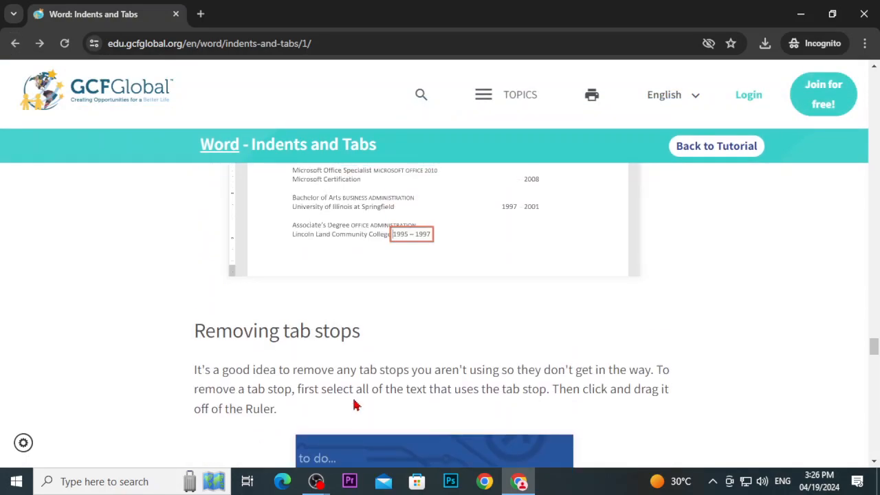
scroll(350, 406, "down", 2)
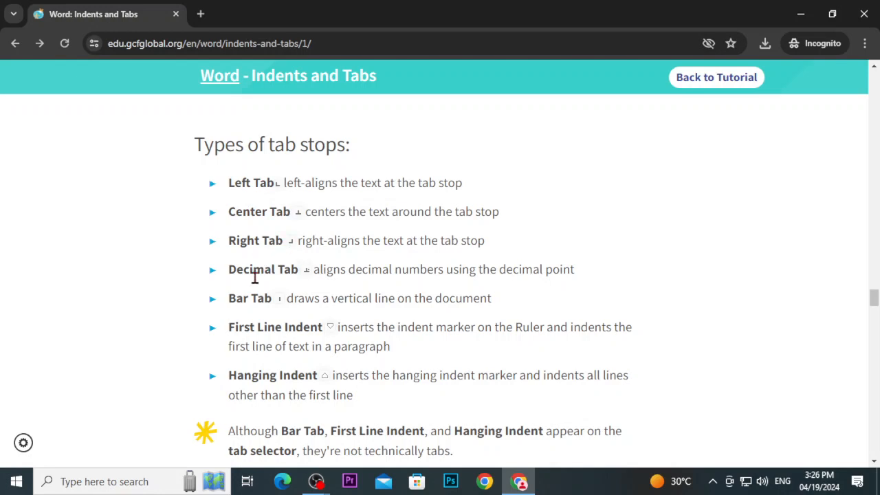
scroll(317, 289, "down", 2)
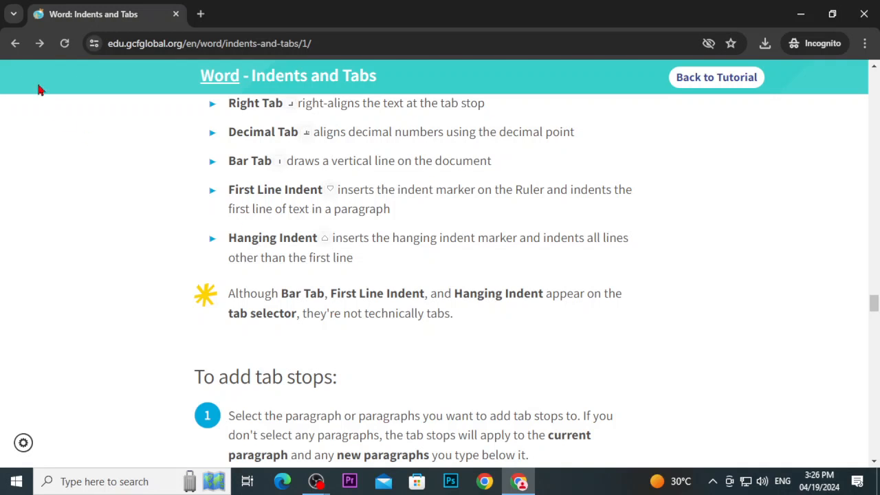
left_click(15, 44)
scroll(228, 337, "down", 3)
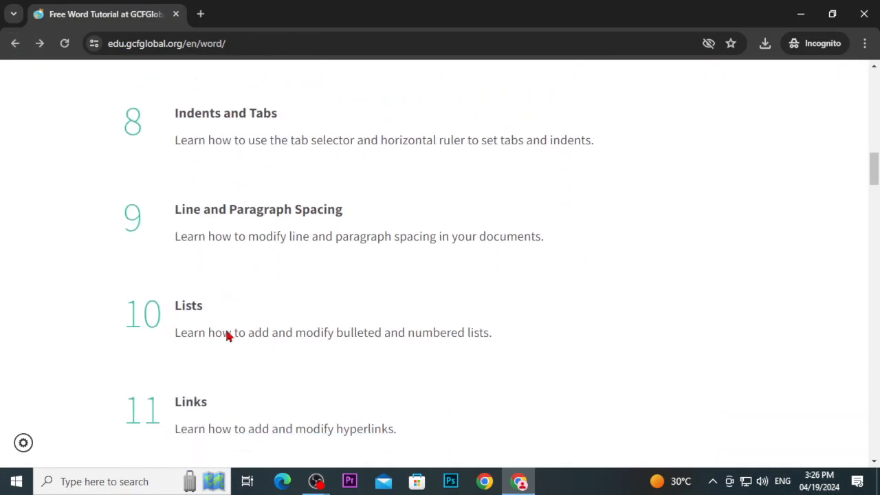
Step: Open Notepad and copy the Lists and Links lesson titles and descriptions from the Chrome page into the blank note
key("super+r")
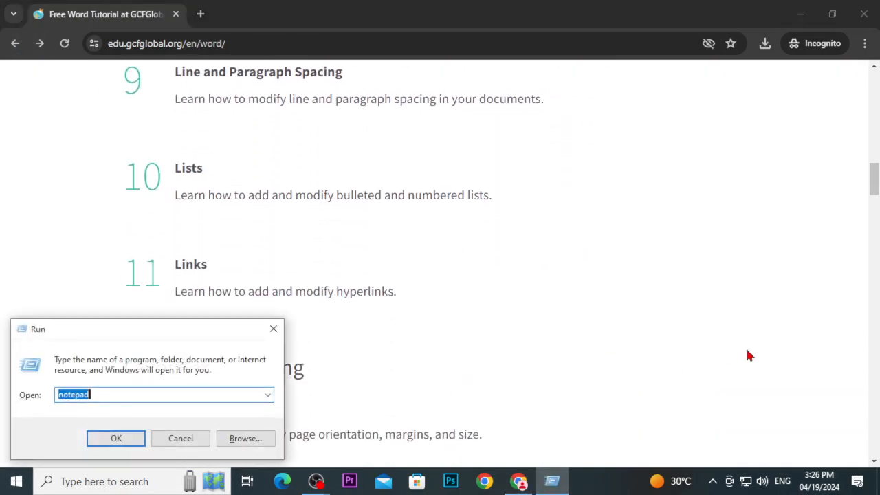
key("Return")
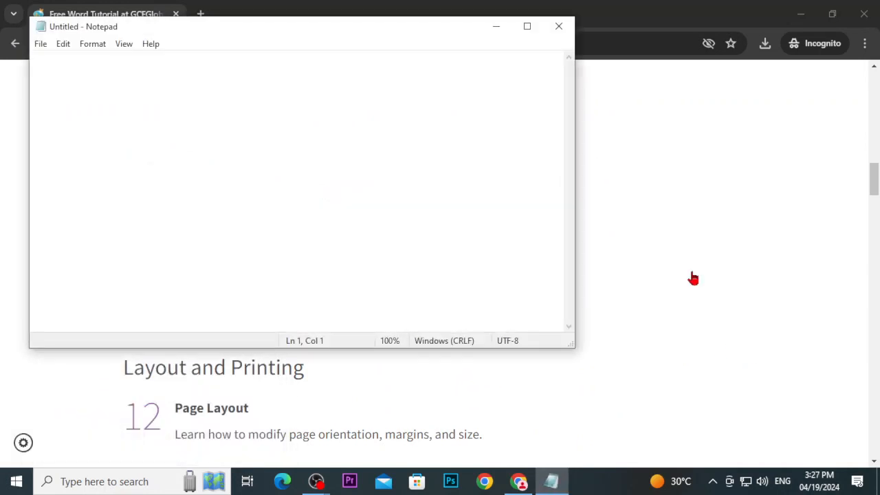
left_click(497, 27)
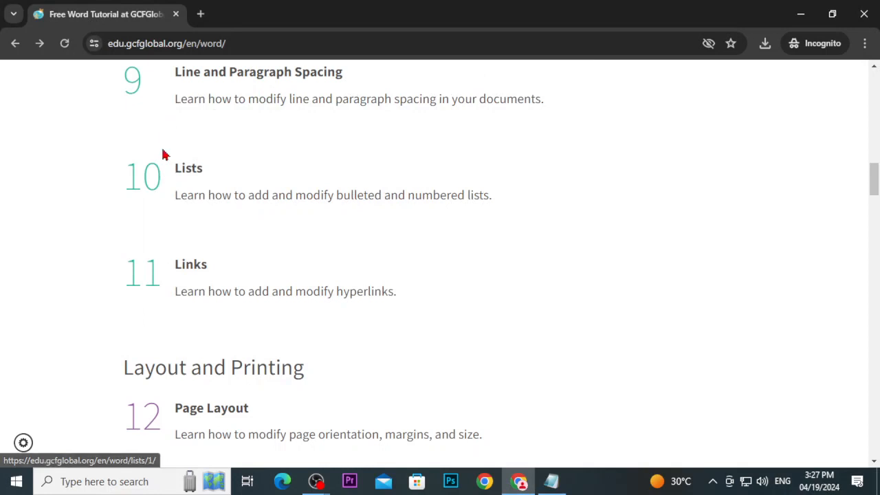
left_click_drag(165, 153, 399, 305)
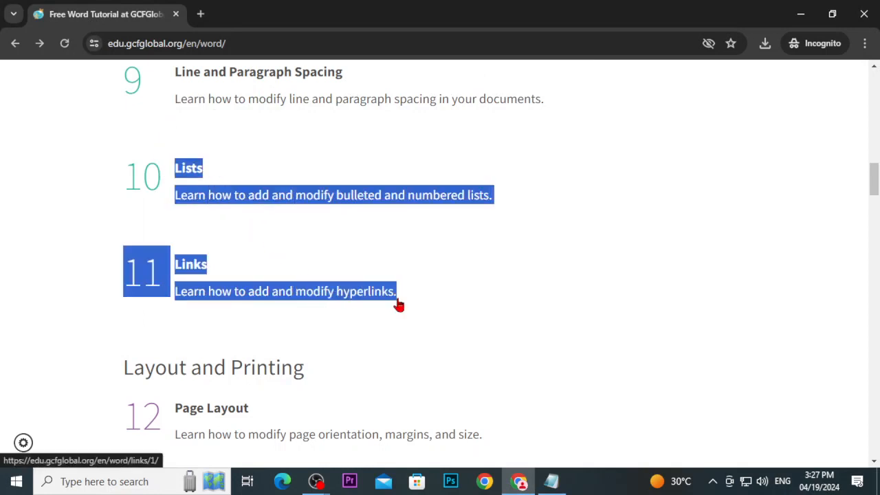
left_click(551, 482)
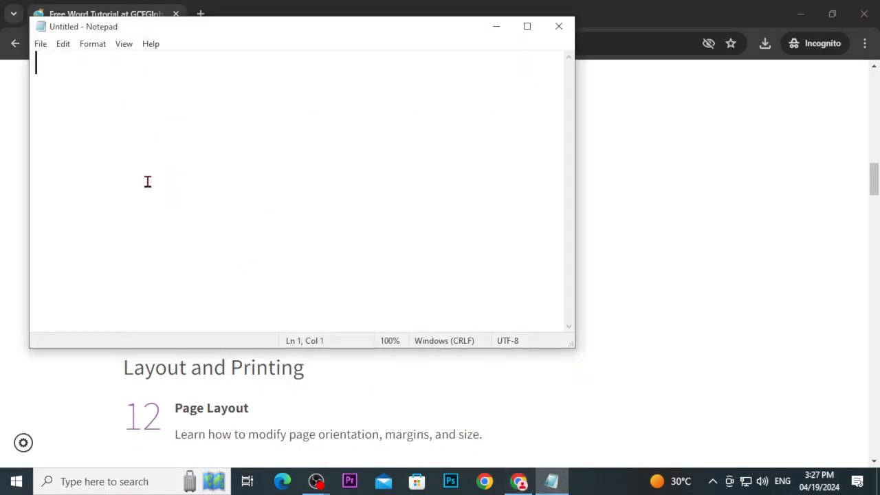
type("Lists Learn how to add and modify bulleted and numbered lists. 11Links Learn how to add and modify hyperlinks.")
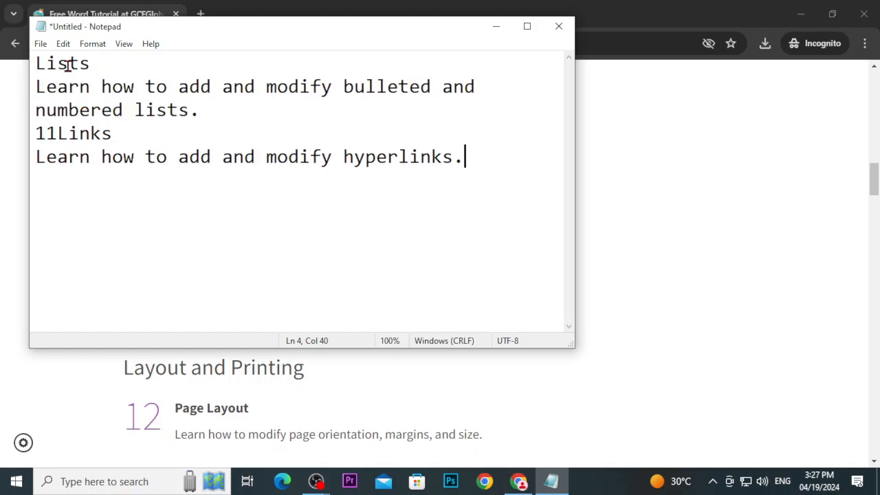
Step: Number the lesson titles in the note as "10. Lists" and "11. Links"
left_click(39, 63)
type("10.")
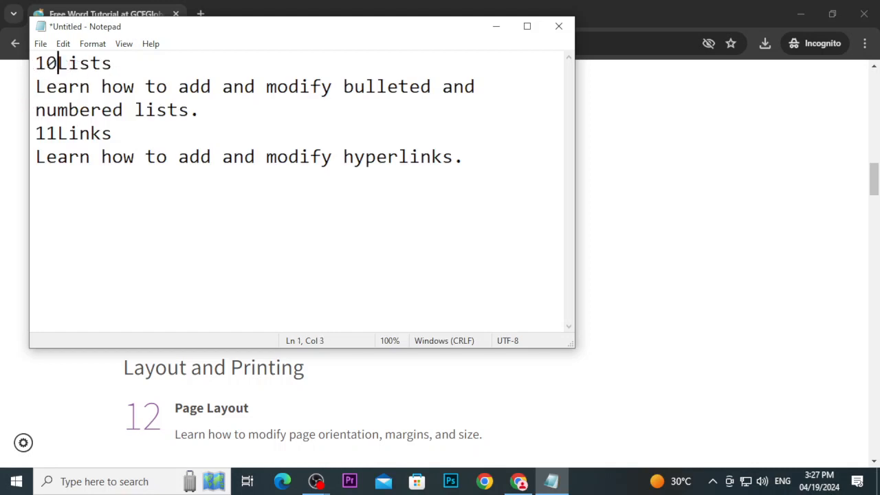
left_click(57, 133)
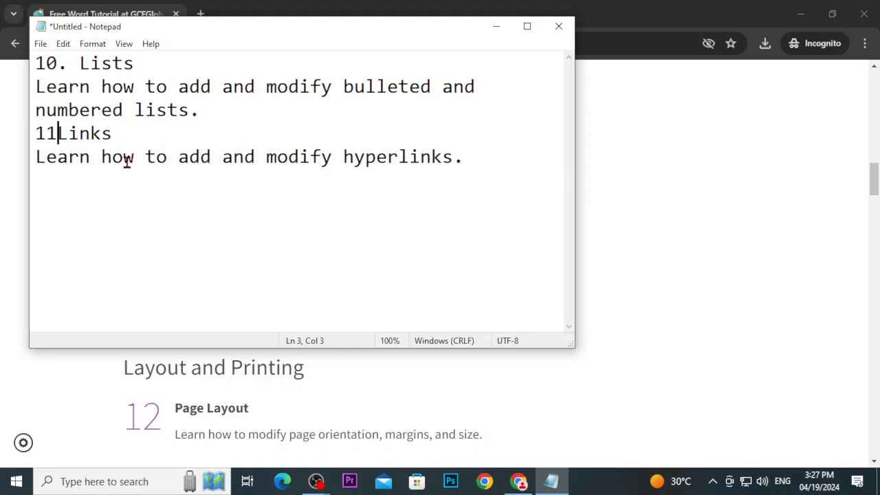
type(".")
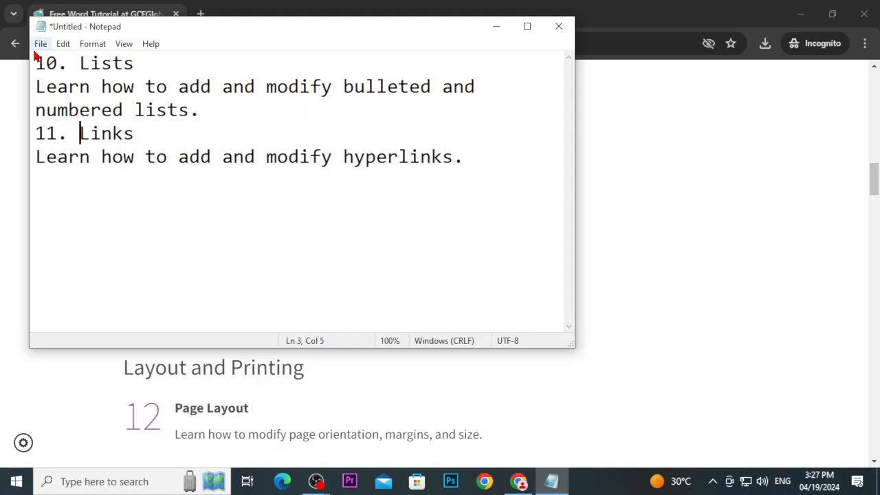
Step: Add the heading "Objectives:-" above the Lists entry, followed by an empty line
left_click(36, 63)
key("Return")
key("Up")
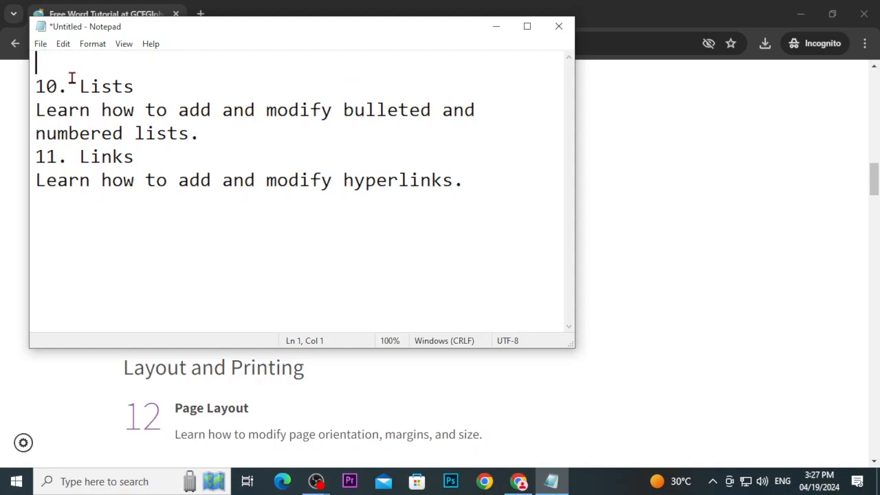
type("Objectives")
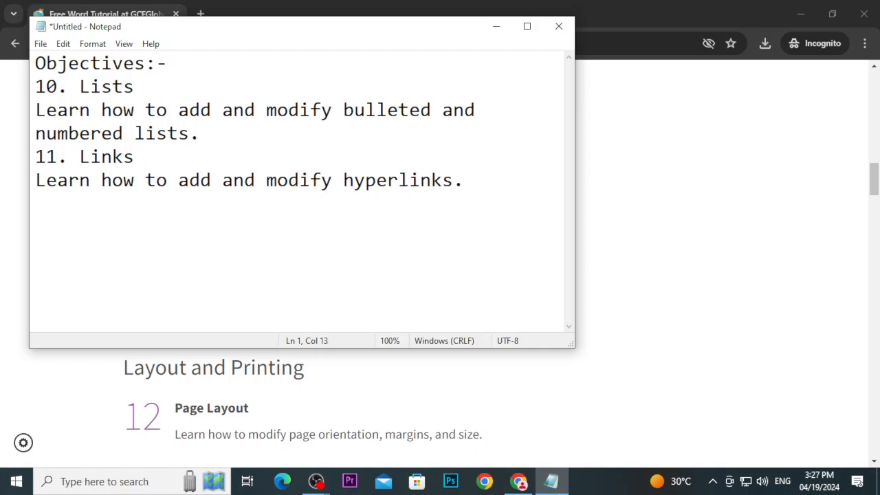
type(":-")
key("Return")
Step: Insert separator lines of equal signs between the two lessons and under the Objectives heading, each spanning the note window's width
key("Down")
key("Down")
key("Down")
key("Down")
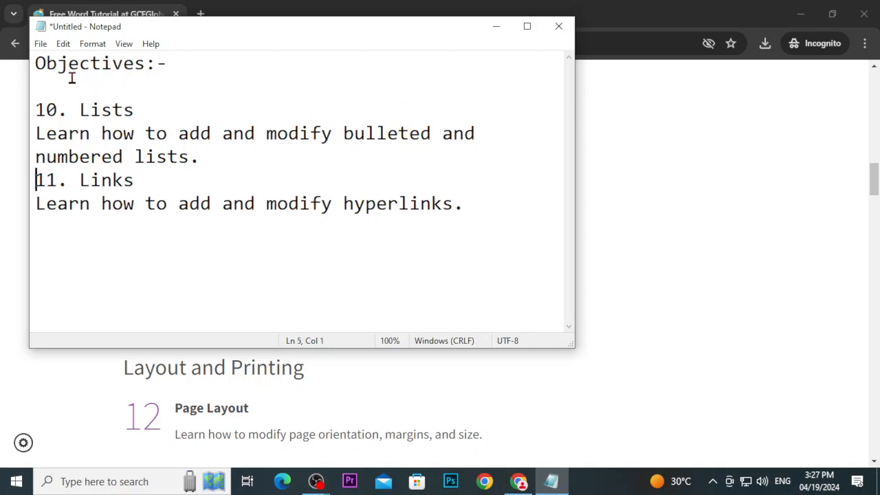
key("Return")
key("Up")
type("=")
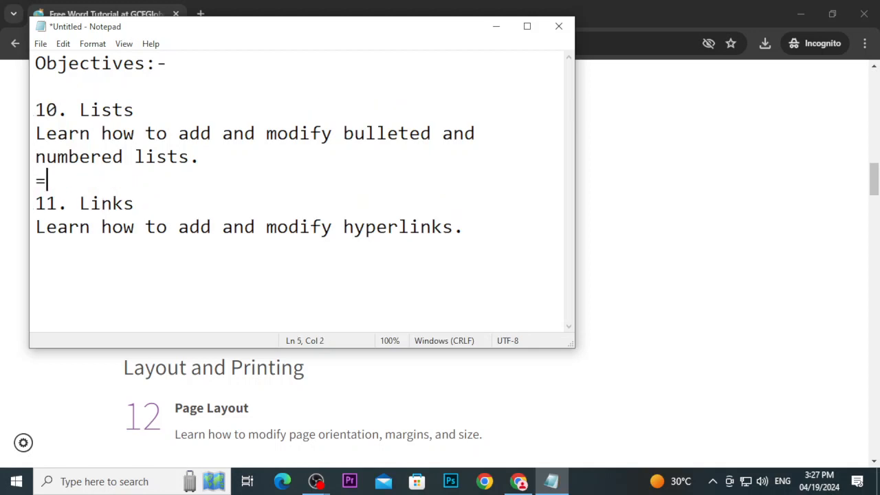
type("==============================================")
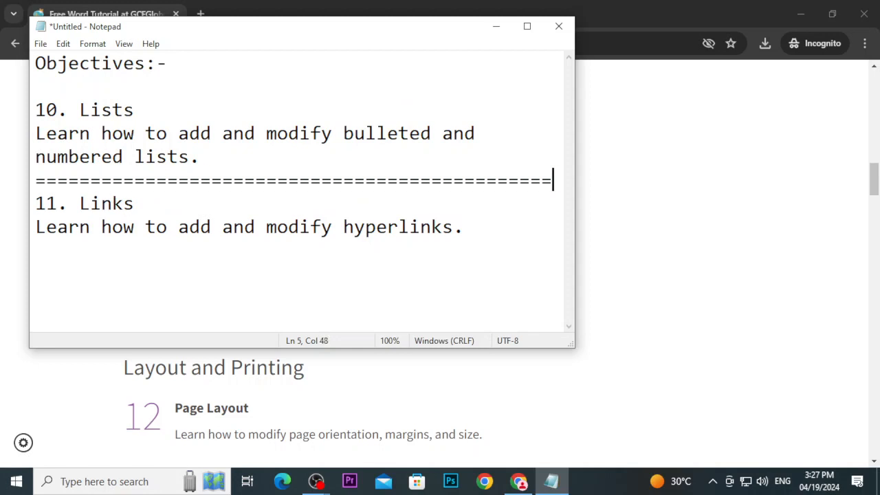
left_click(45, 94)
type("======================")
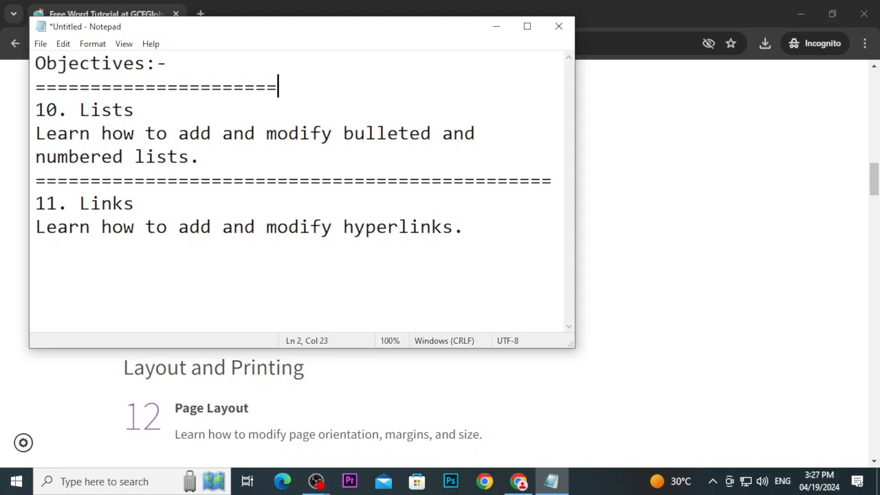
type("=========================")
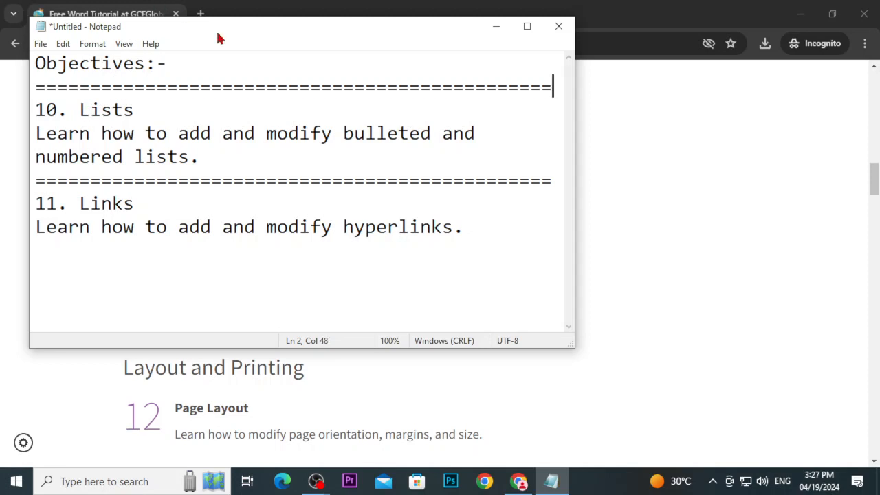
Step: Maximize the note, lengthen both separator lines past the end of the Lists description, and add a matching one below the Links description
left_click(527, 27)
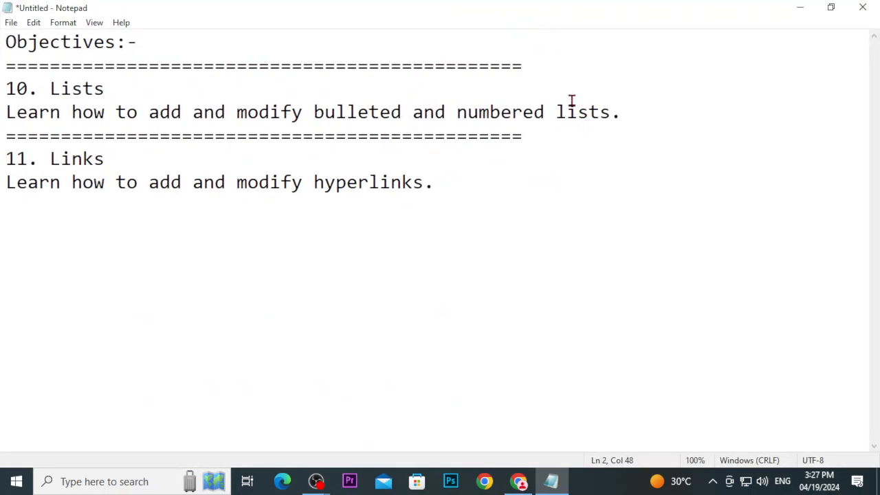
type("=================")
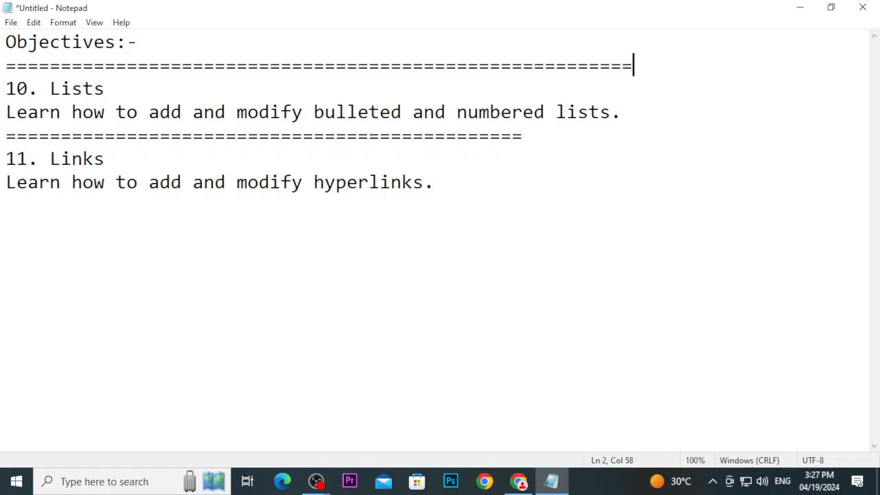
left_click(539, 135)
type("==========")
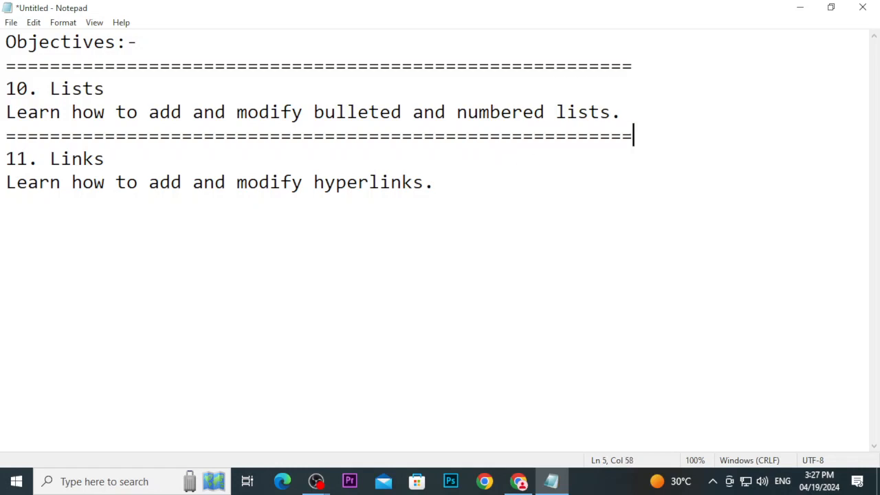
left_click(4, 200)
left_click(452, 185)
key("Return")
type("======")
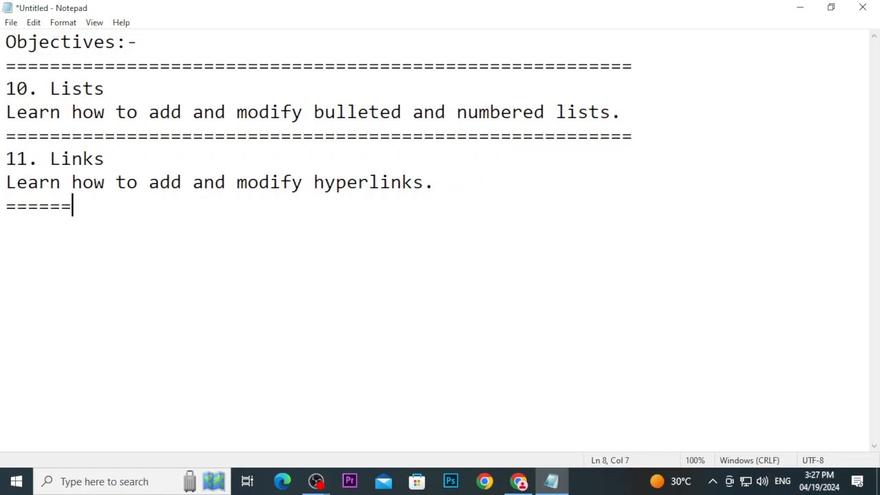
type("===================================================")
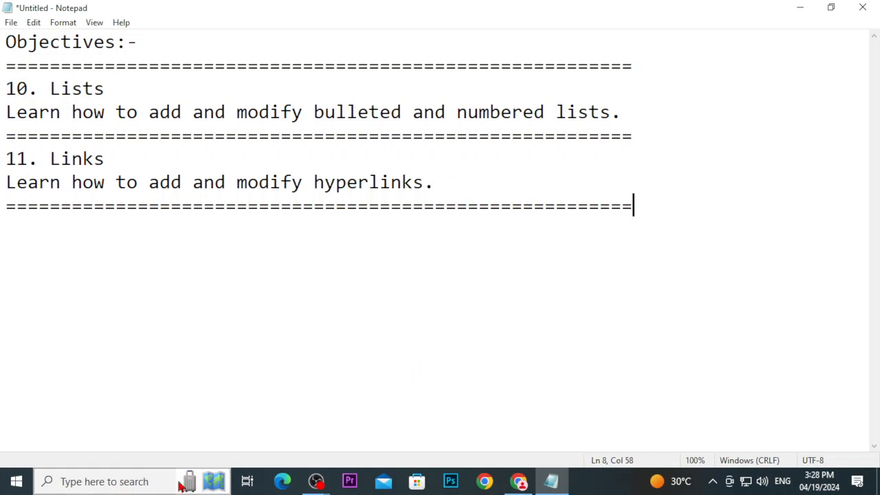
left_click(150, 485)
type("notepad")
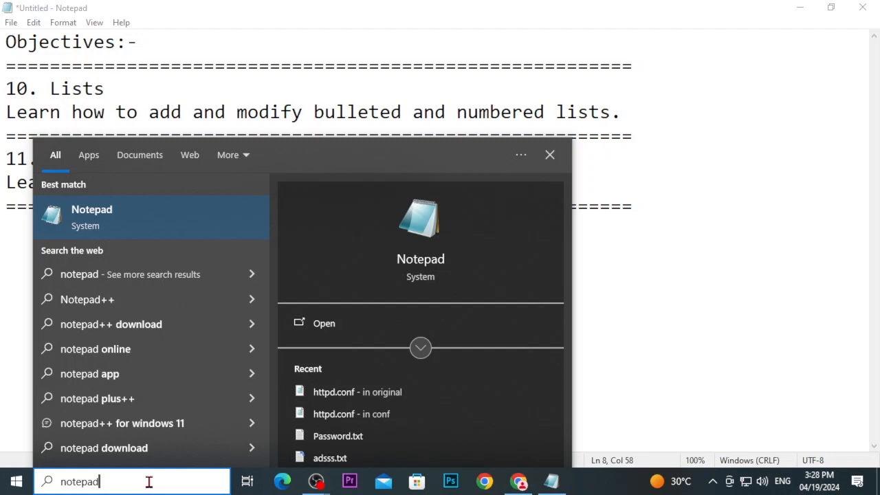
left_click(614, 417)
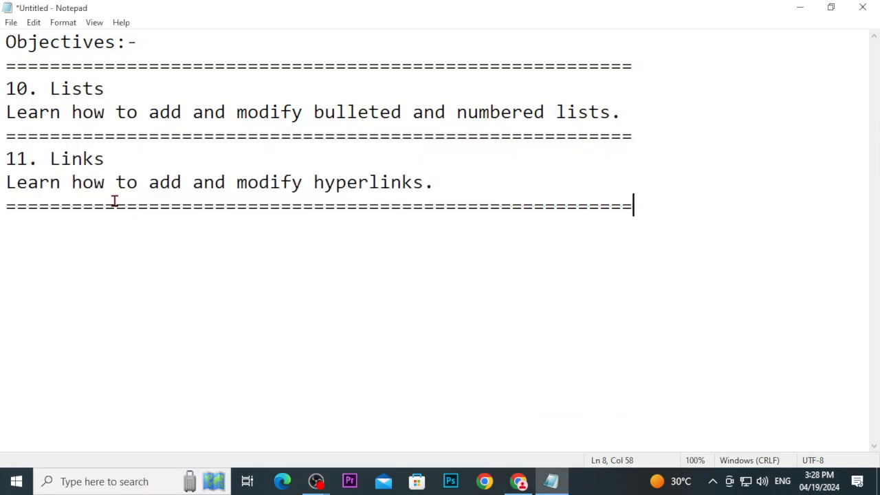
Step: Save the note as "today objectives 19" in the Desktop folder that holds the challenge documents
left_click(11, 22)
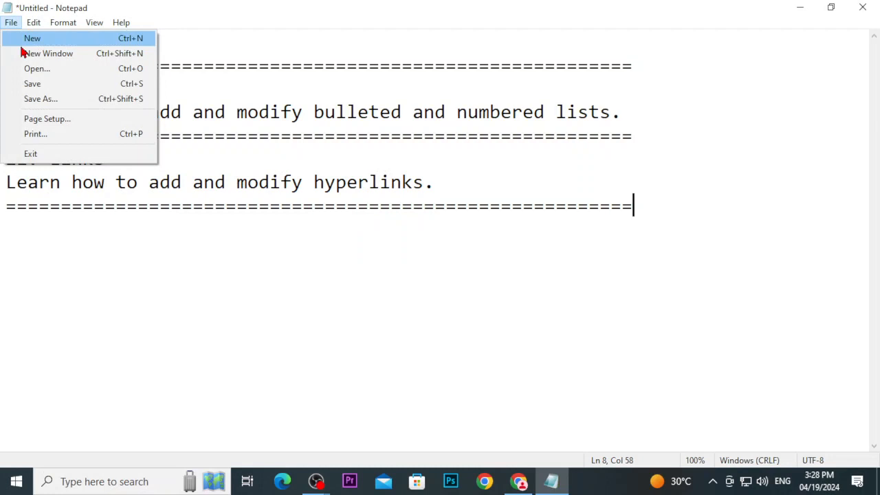
left_click(40, 100)
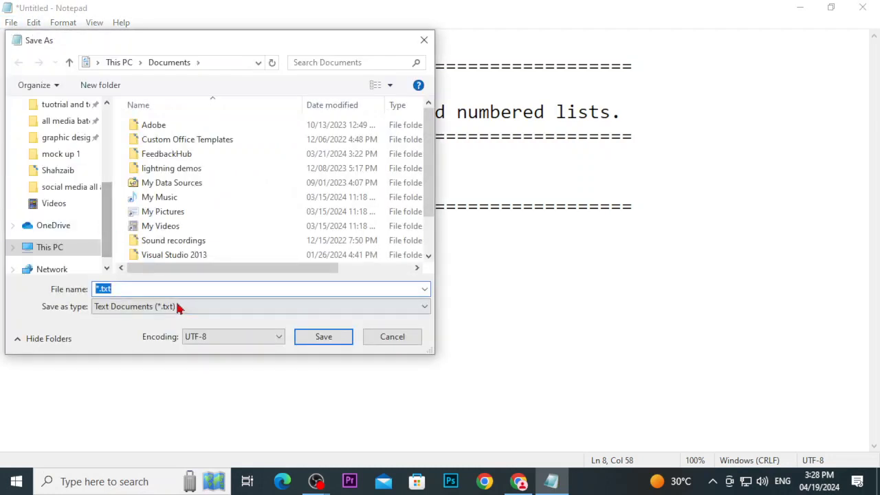
scroll(104, 190, "up", 5)
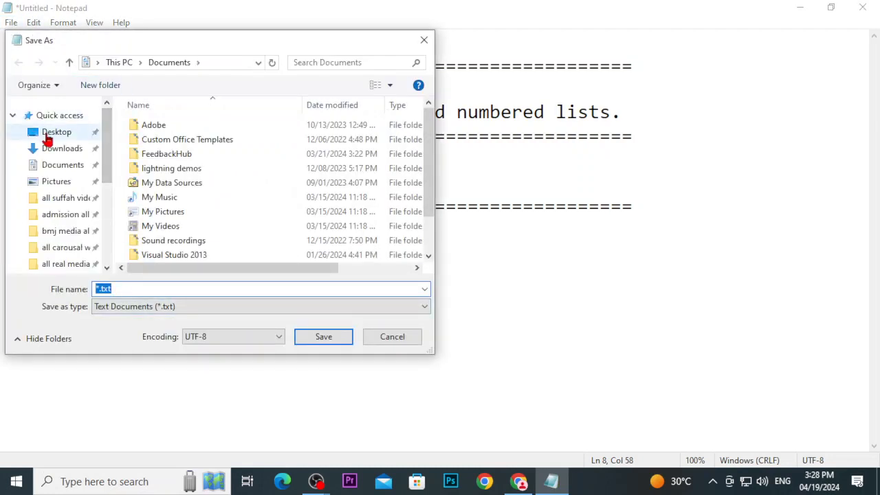
left_click(50, 132)
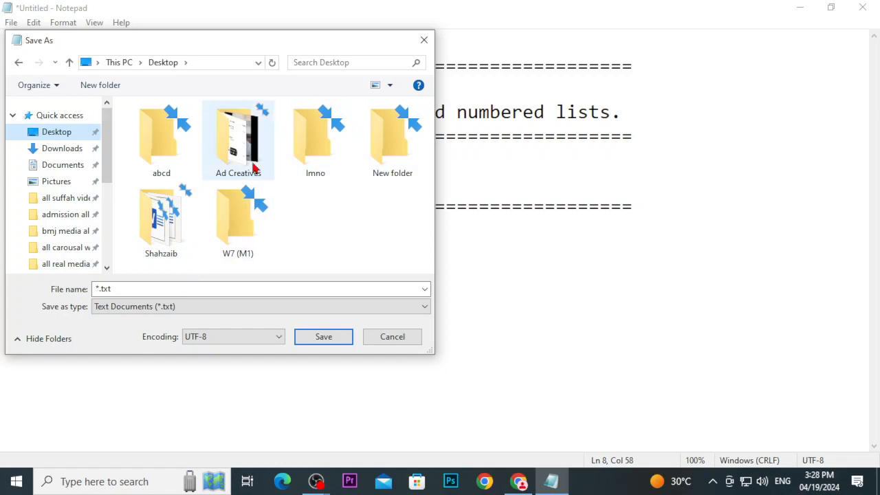
double_click(158, 222)
left_click(175, 289)
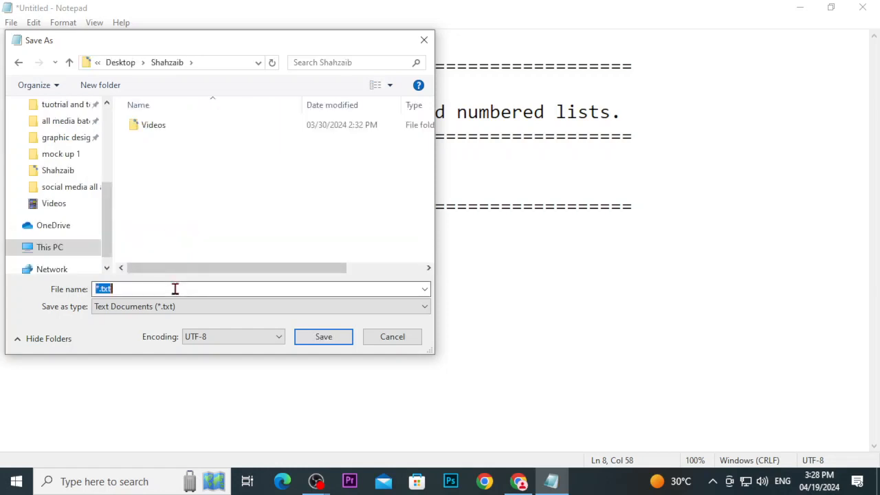
key("BackSpace")
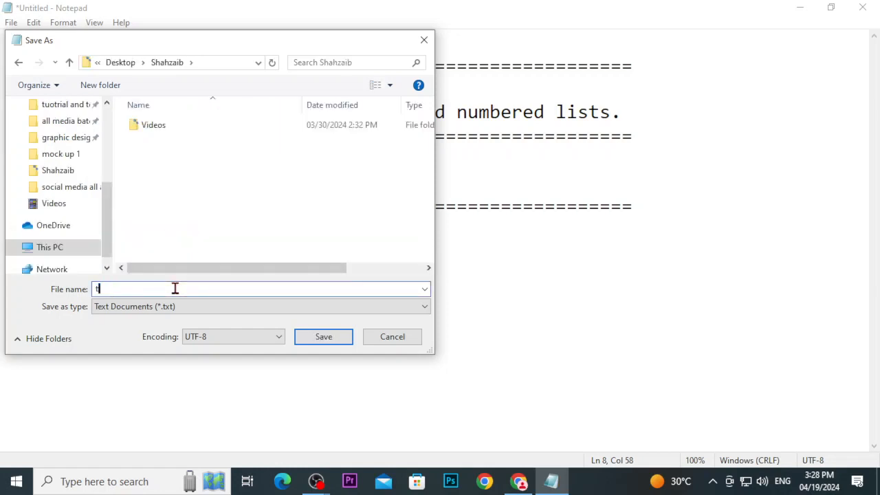
type("today objectives 10")
key("Return")
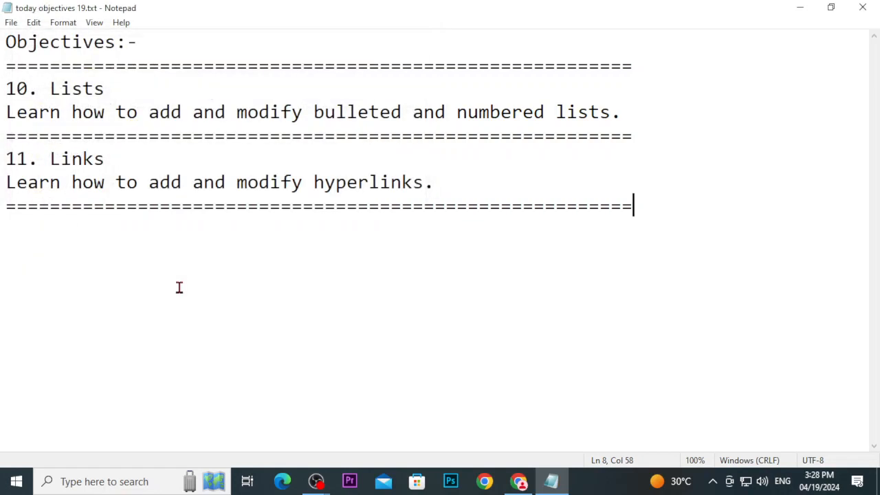
Step: Close the note, minimize Chrome, and reopen "today objectives 19.txt" maximized from its Desktop folder
left_click(856, 8)
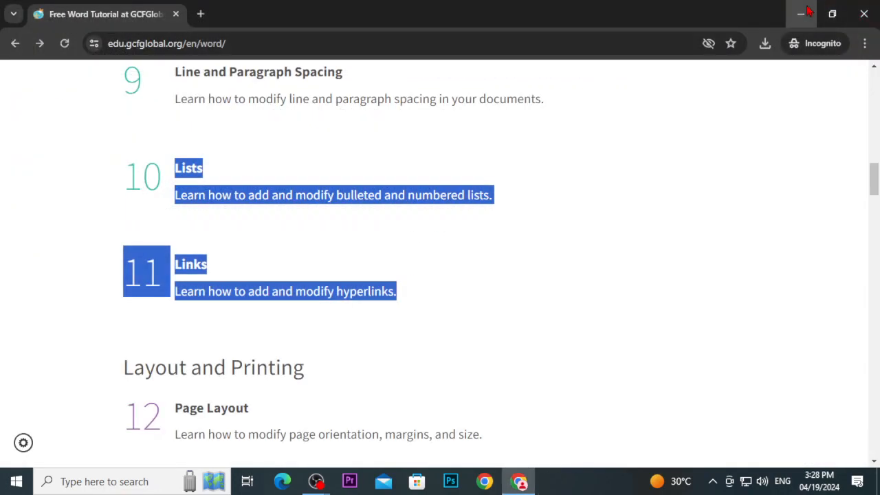
left_click(802, 13)
left_click(729, 182)
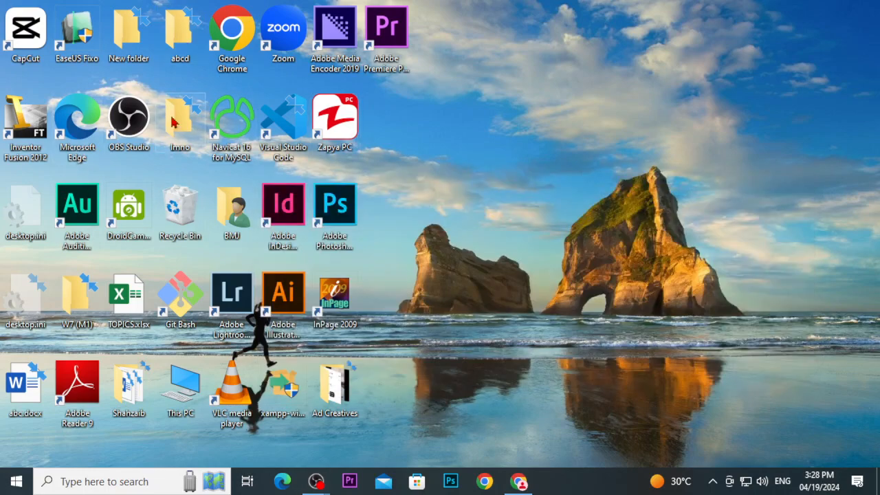
double_click(129, 385)
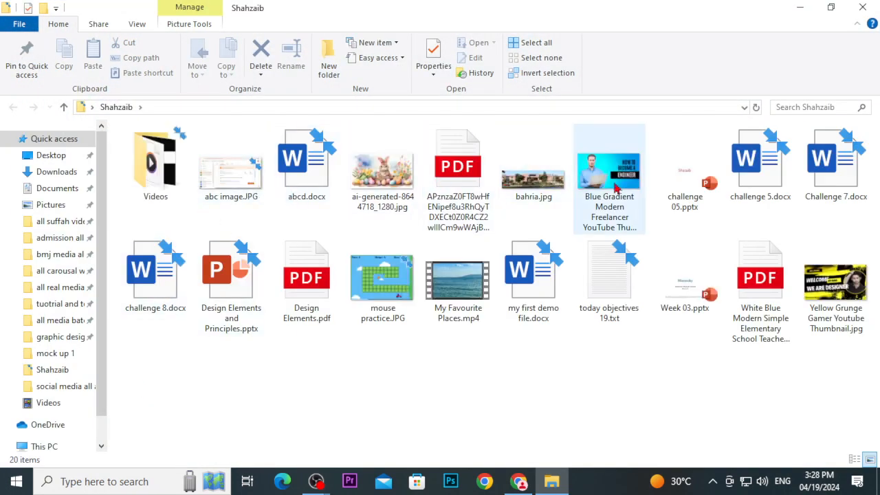
double_click(627, 277)
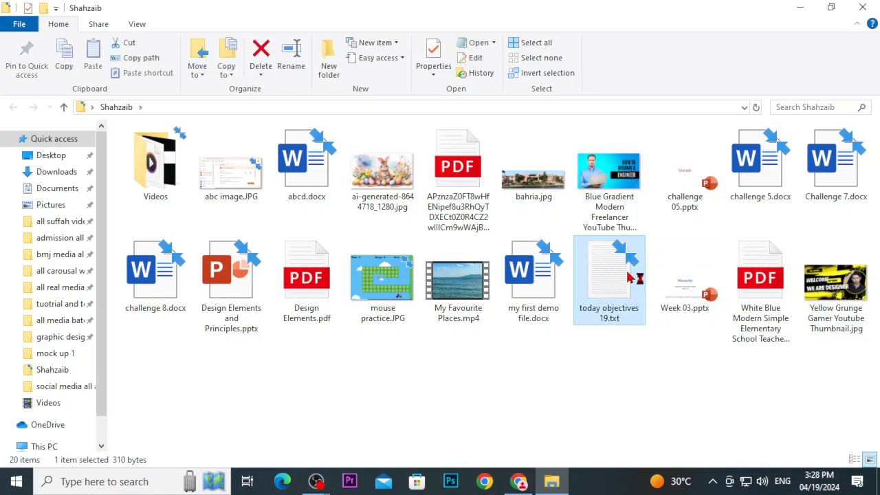
left_click(527, 26)
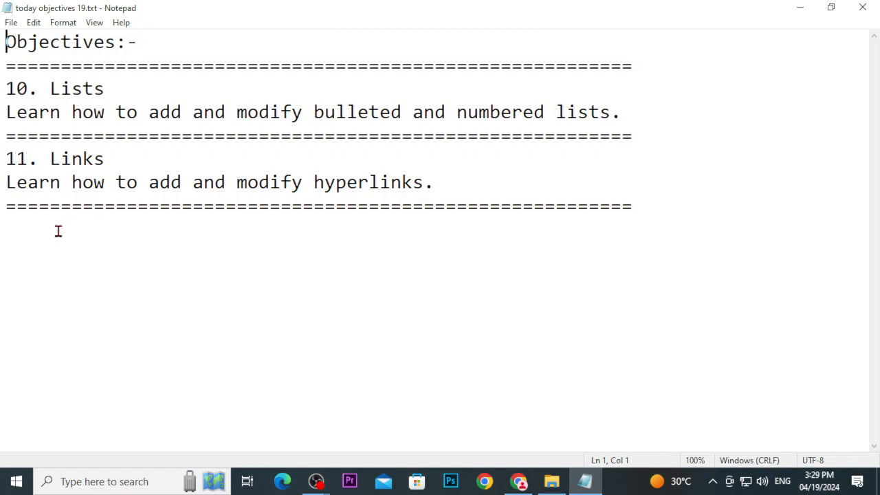
left_click(6, 88)
key("Return")
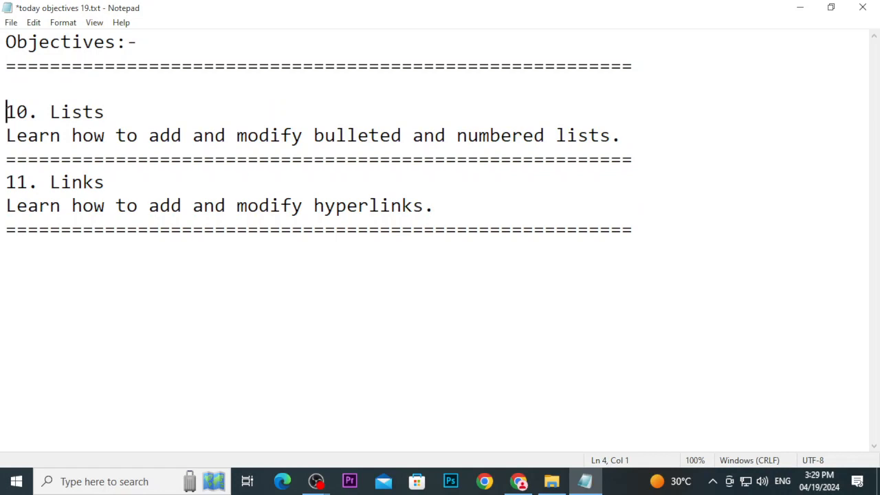
key("BackSpace")
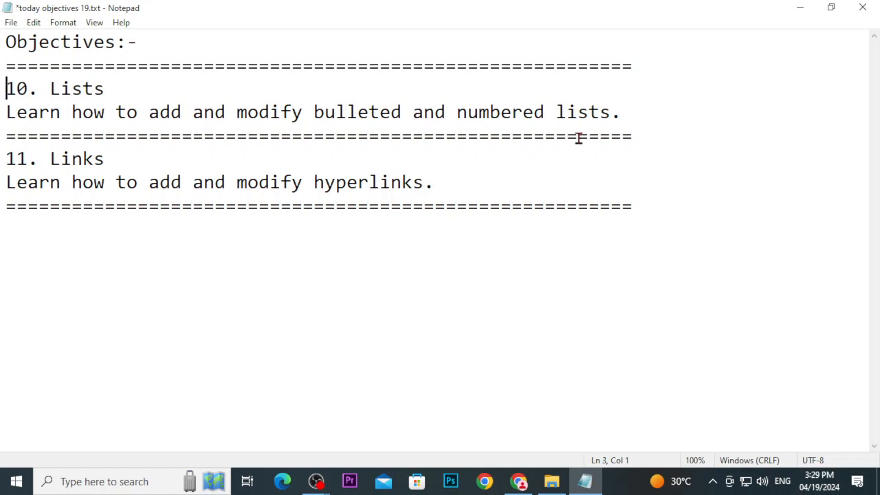
left_click(639, 118)
left_click_drag(403, 112, 329, 110)
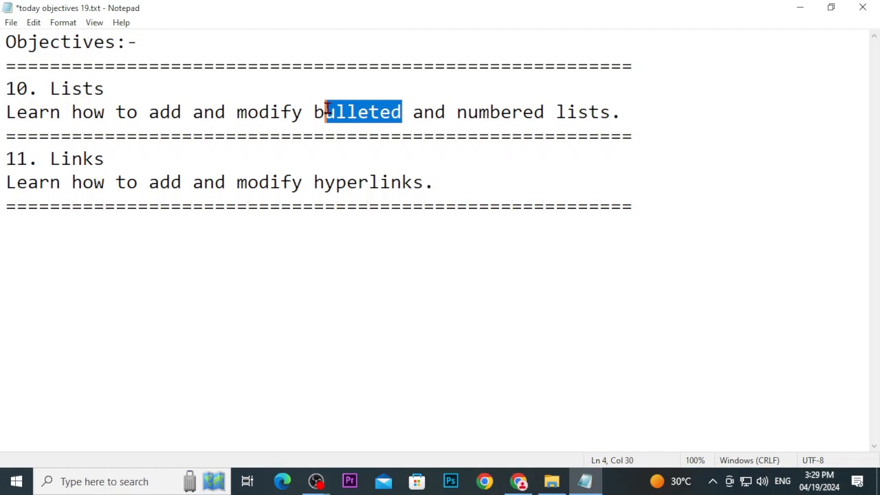
Step: Switch to Chrome, open a new Incognito tab and close the Free Word Tutorial tab
left_click(520, 483)
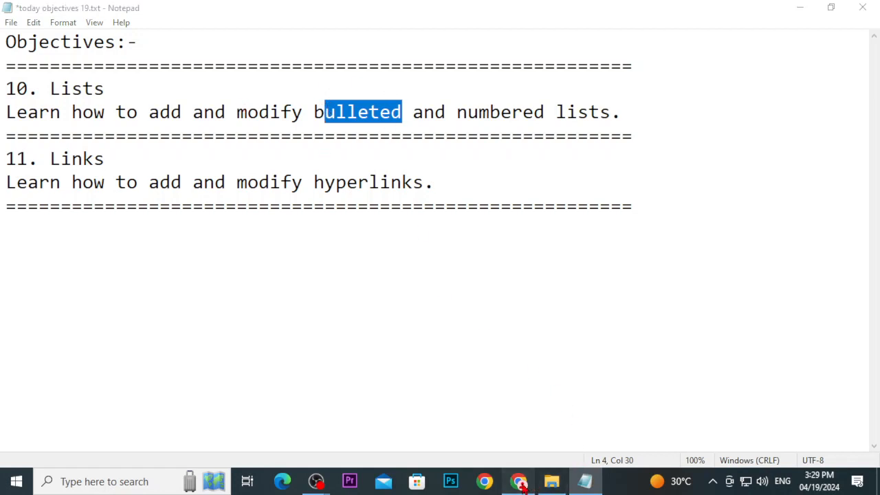
left_click(198, 14)
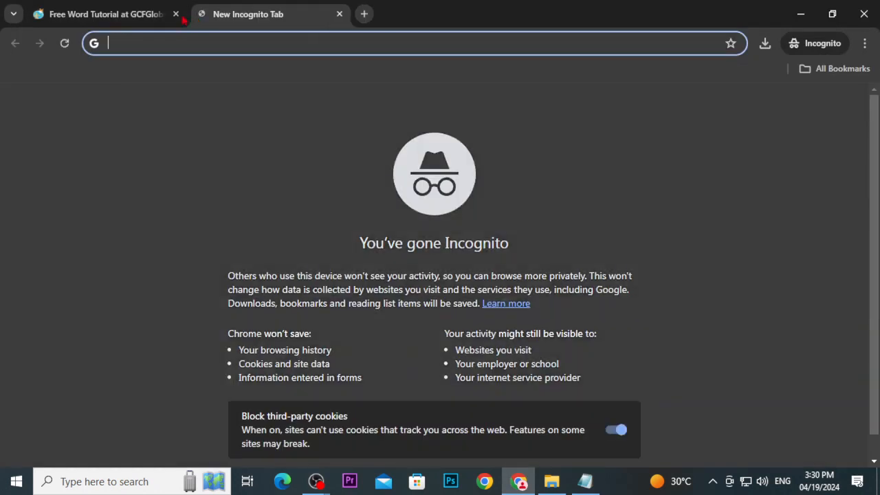
left_click(175, 14)
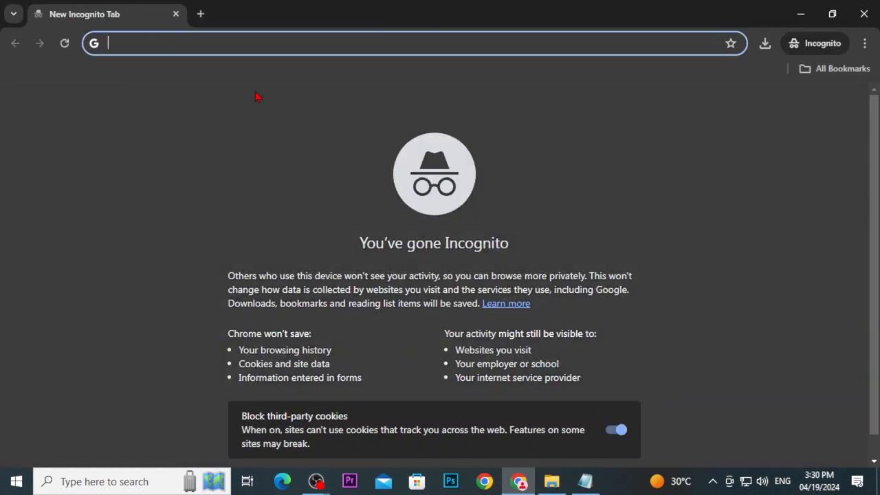
Step: Search the web for "gcf global word" and open GCFGlobal's Word tutorial from its Word topics page
type("gcf glo")
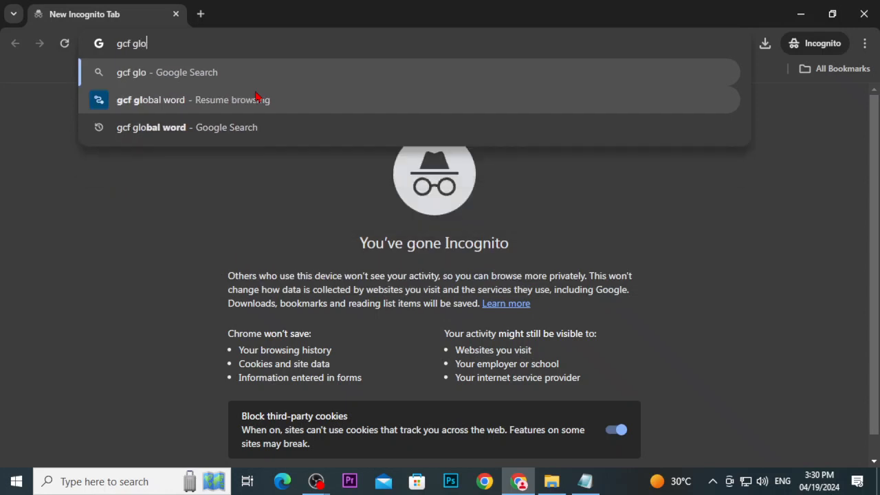
type("bal ")
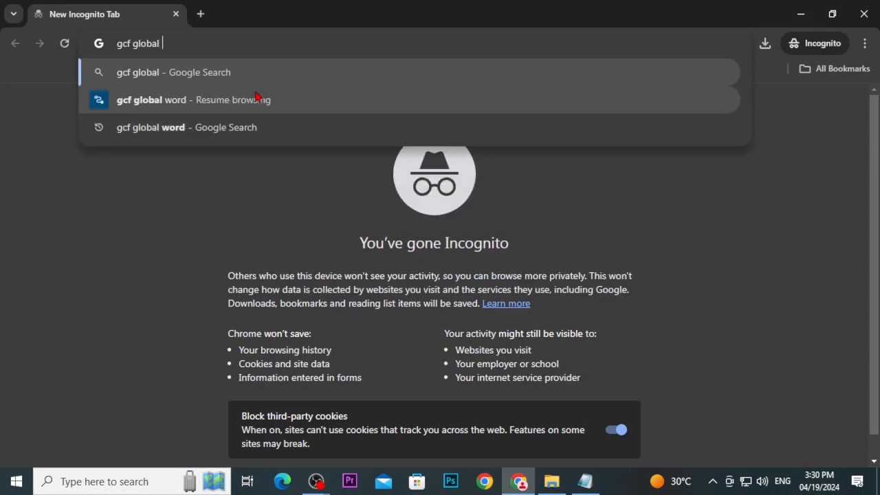
type("word")
key("Return")
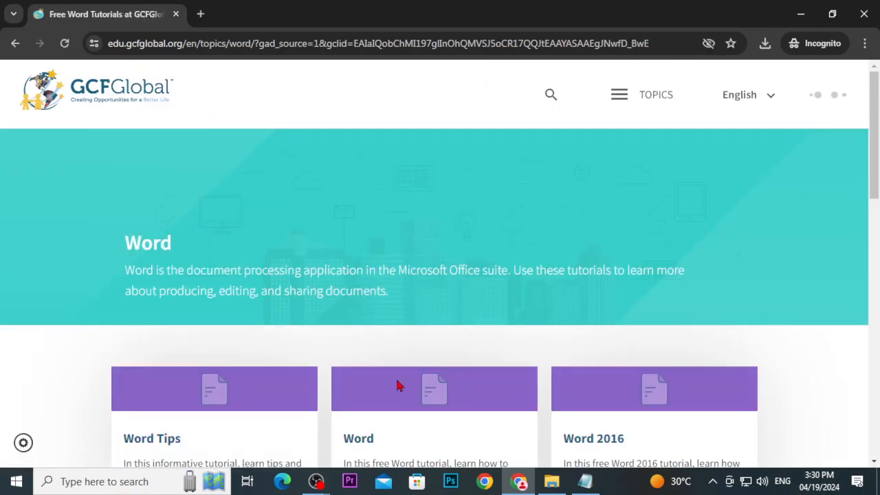
scroll(399, 387, "down", 3)
left_click(359, 234)
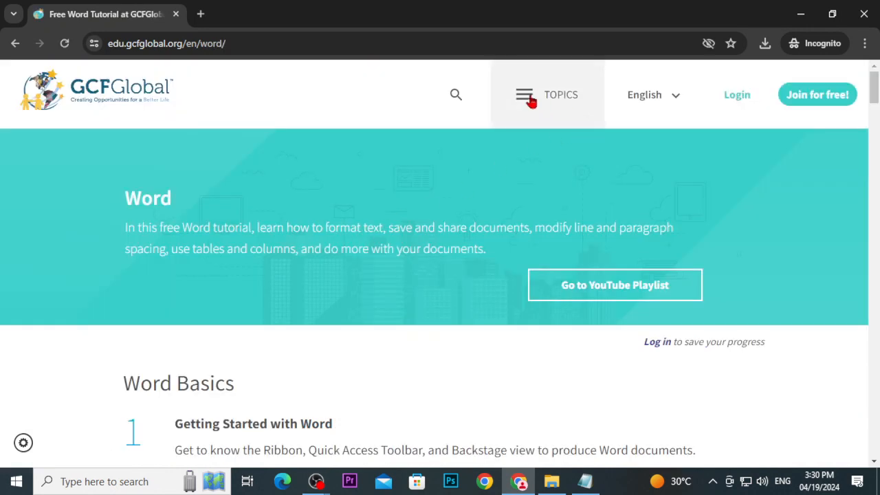
Step: Open lesson 10, Lists, from the Word tutorial's lesson overview
left_click(528, 98)
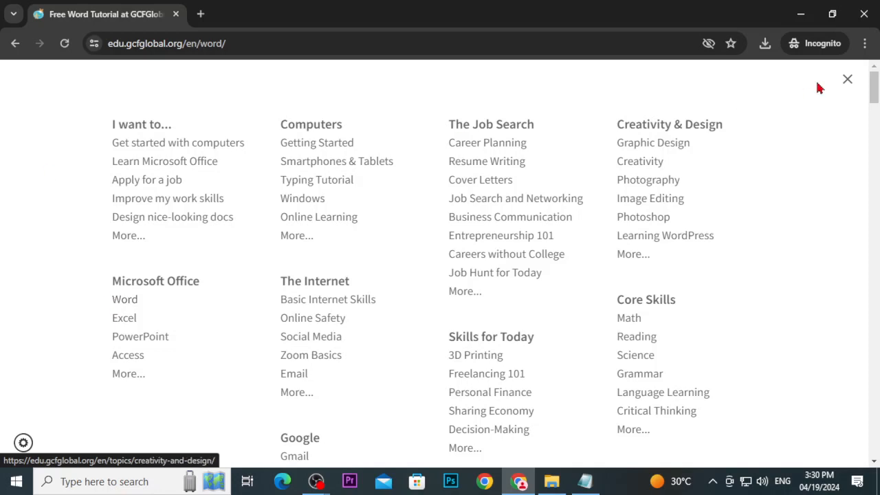
left_click(847, 79)
scroll(289, 373, "down", 15)
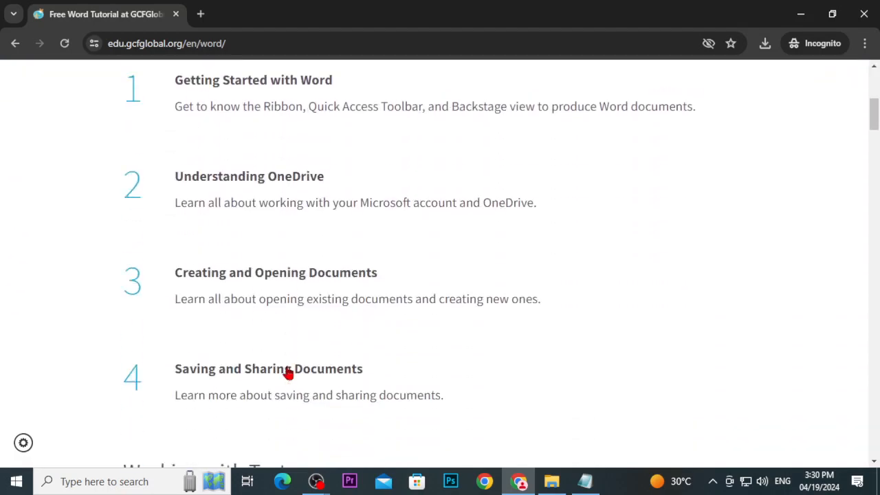
scroll(285, 389, "up", 1)
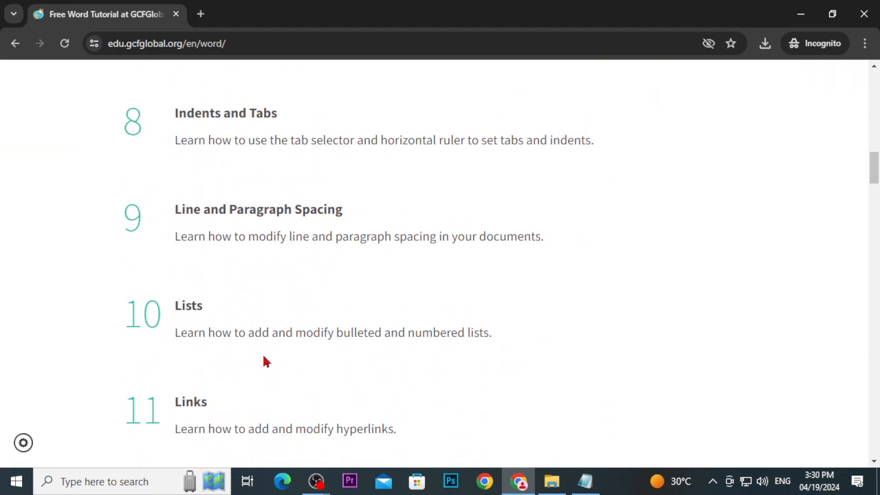
left_click(198, 313)
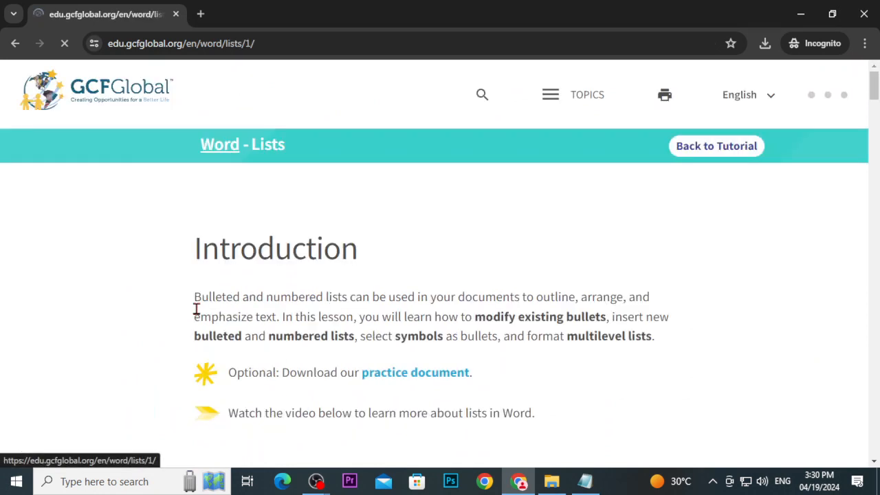
Step: Download the practice document linked in the introduction of the Lists lesson
scroll(234, 300, "down", 2)
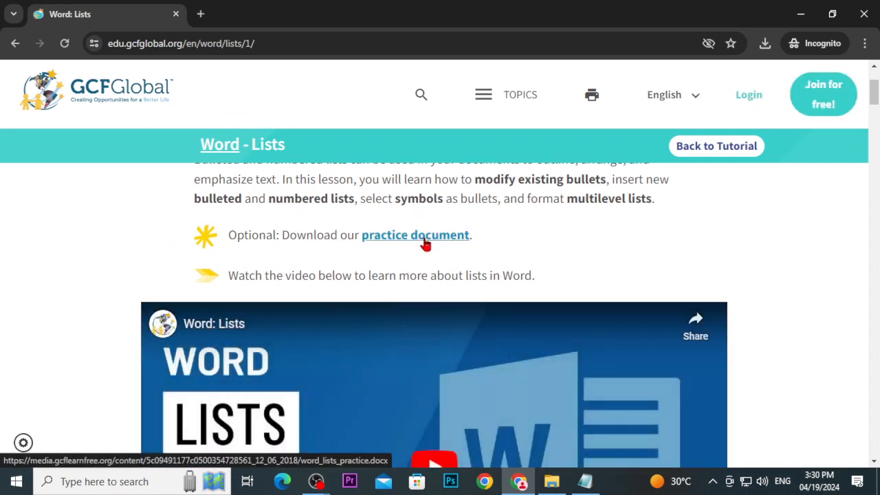
scroll(425, 243, "up", 2)
scroll(426, 243, "down", 2)
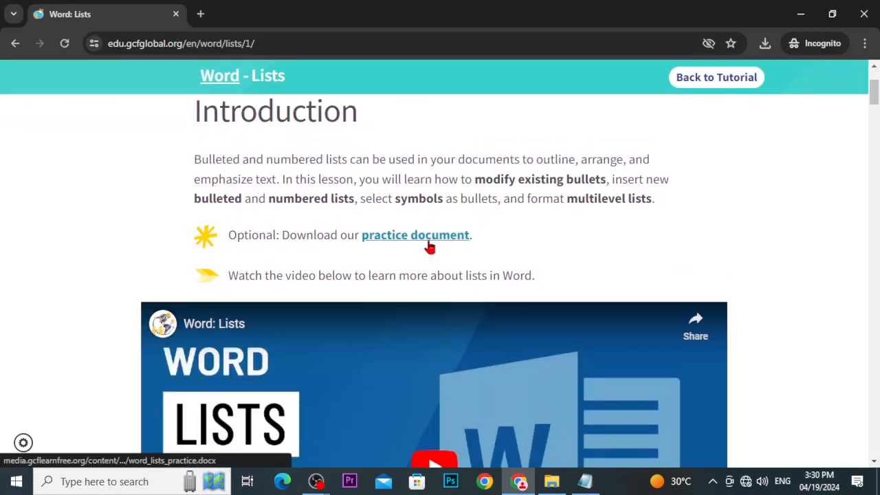
left_click(427, 242)
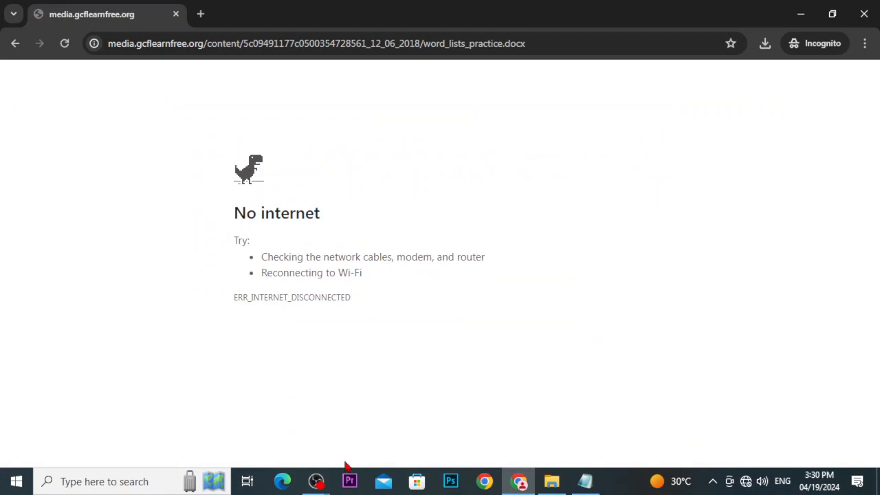
mouse_move(316, 481)
left_click(247, 439)
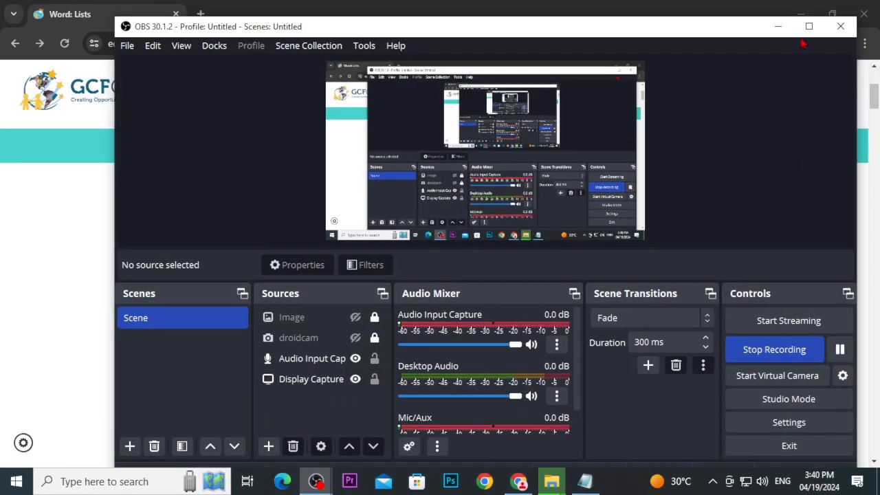
left_click(779, 28)
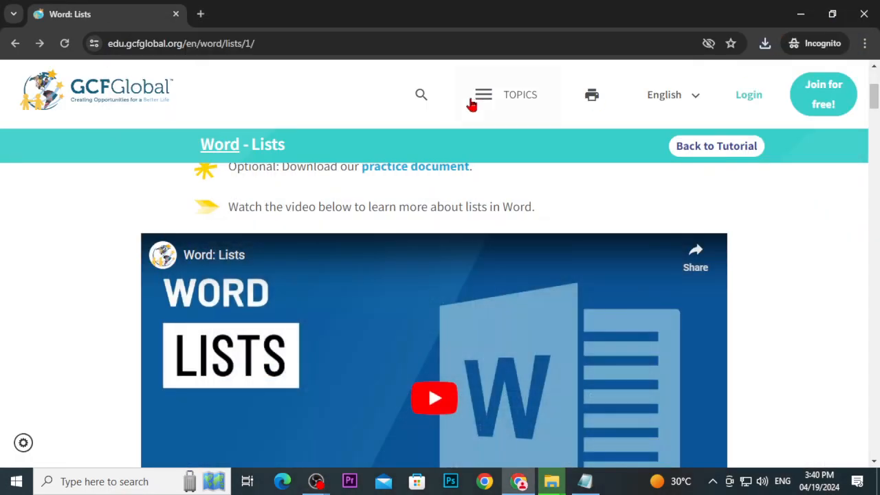
Step: Open the downloaded word_lists_practice.docx in Word, enable editing and dismiss the Office licence notice
left_click(765, 44)
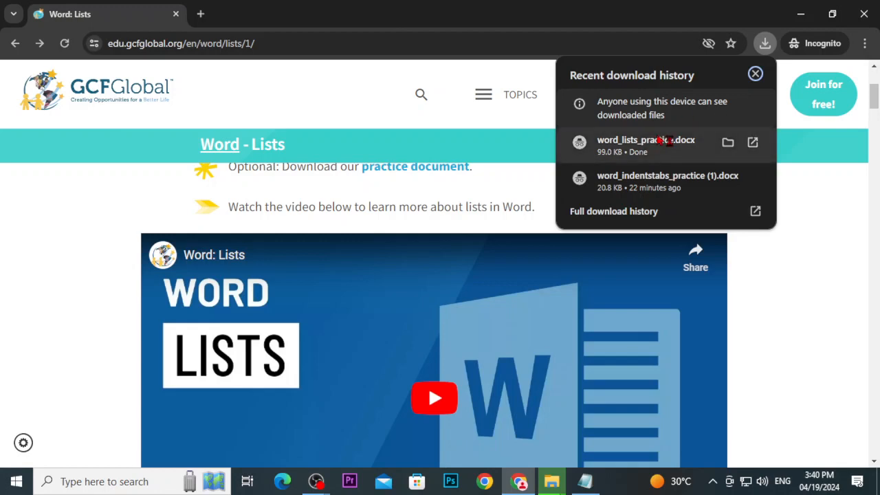
left_click(665, 141)
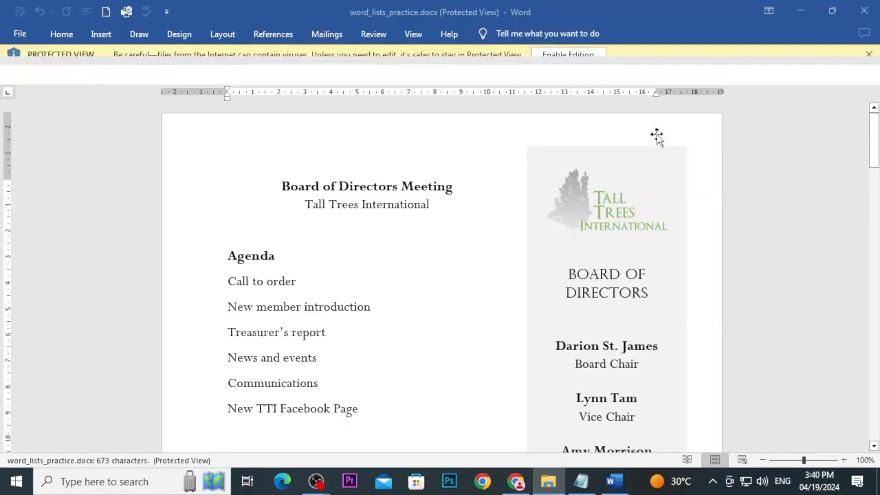
left_click(582, 53)
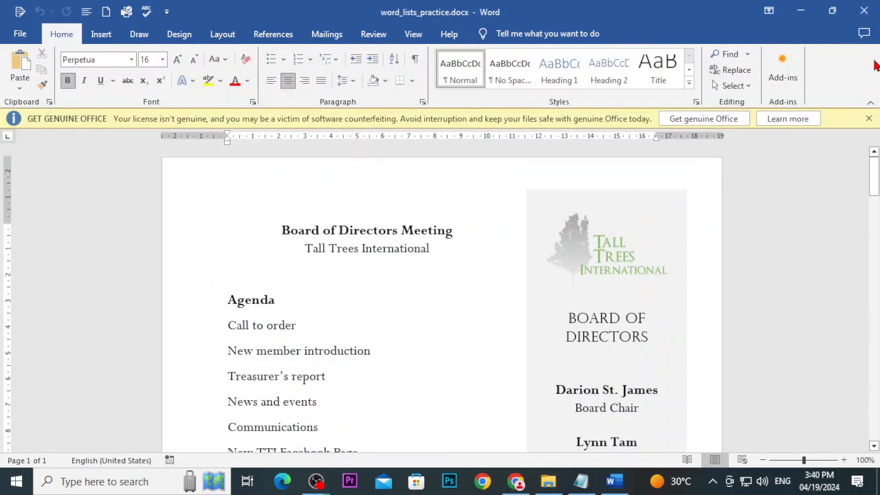
left_click(870, 119)
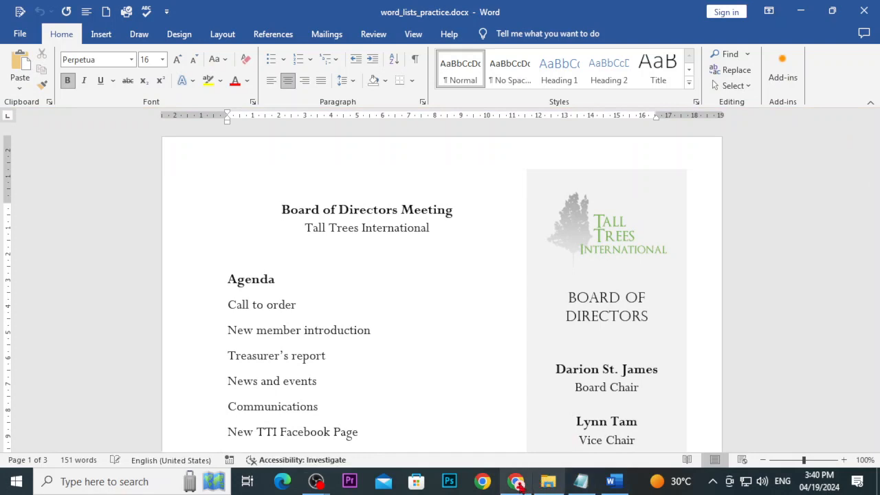
Step: Switch to Chrome and skim the lesson's section on creating a bulleted list through to its finished example
left_click(516, 481)
scroll(420, 372, "down", 4)
scroll(421, 369, "down", 5)
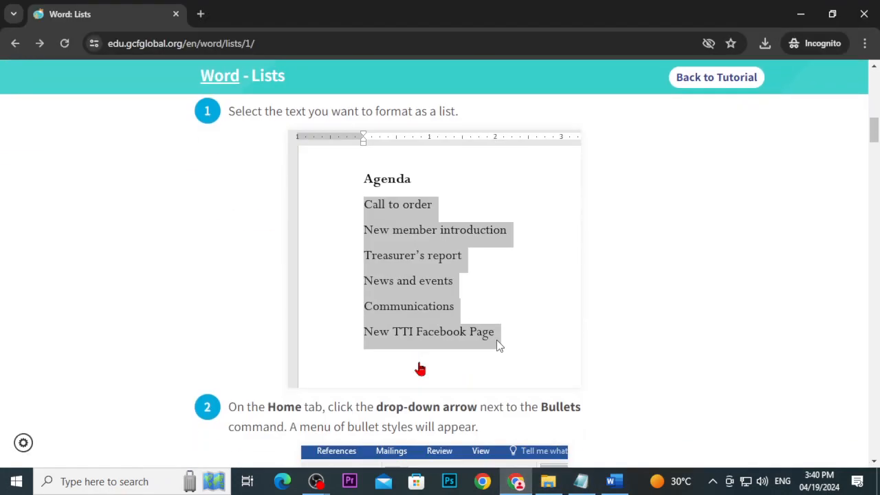
scroll(418, 367, "up", 3)
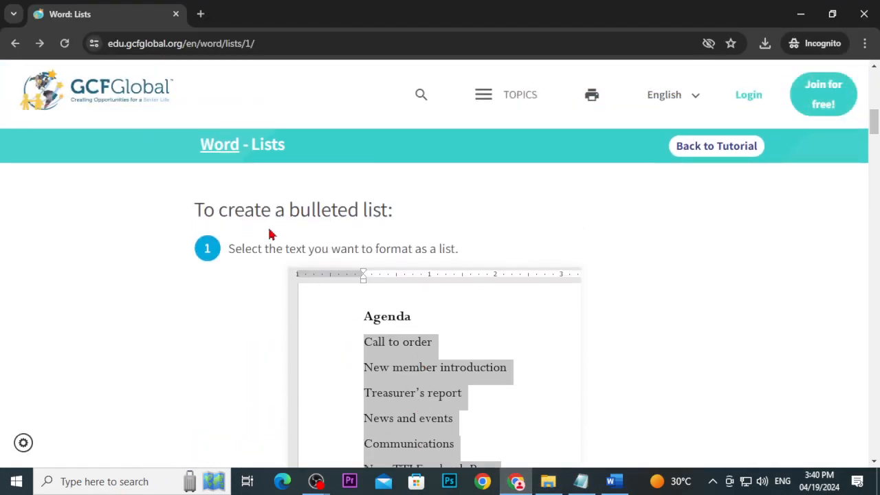
scroll(498, 207, "down", 4)
scroll(441, 275, "down", 4)
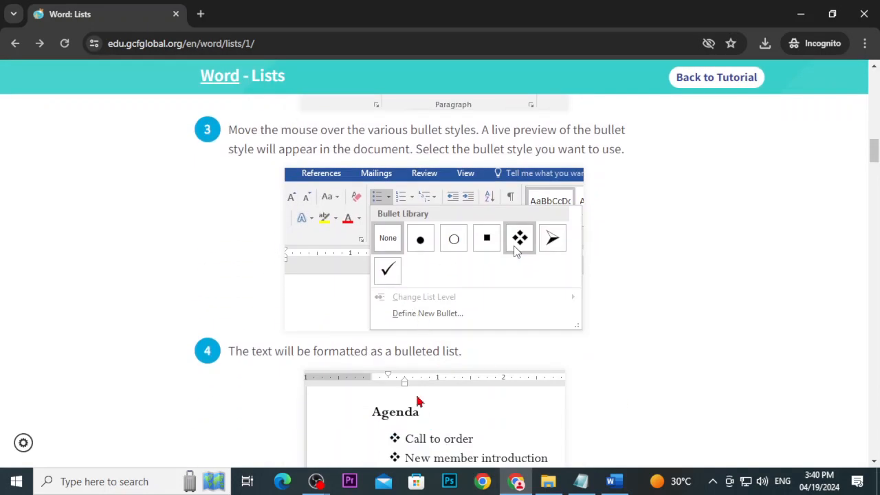
scroll(417, 401, "down", 2)
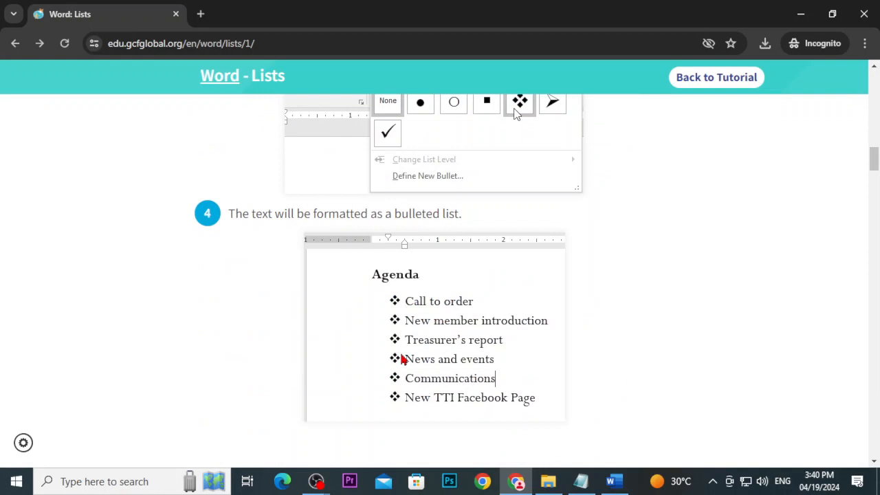
scroll(466, 346, "down", 1)
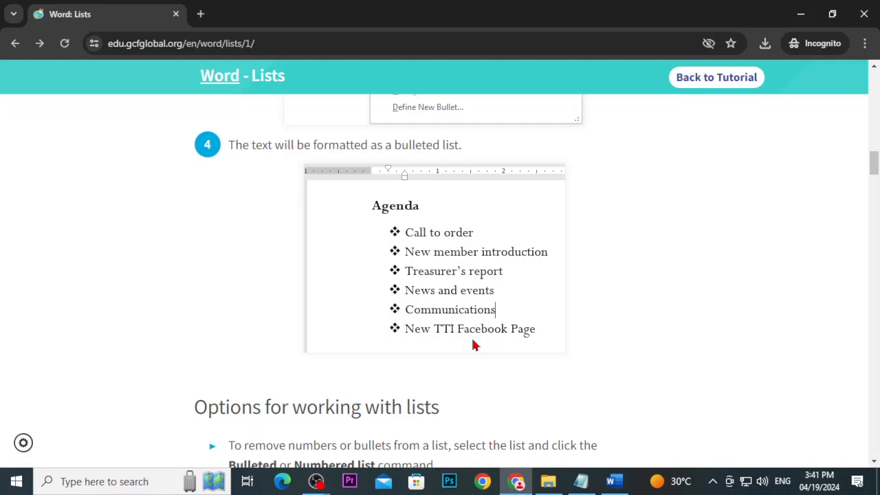
Step: Go back to the start of the bulleted list section and read steps 1 to 4 one by one
scroll(474, 345, "up", 15)
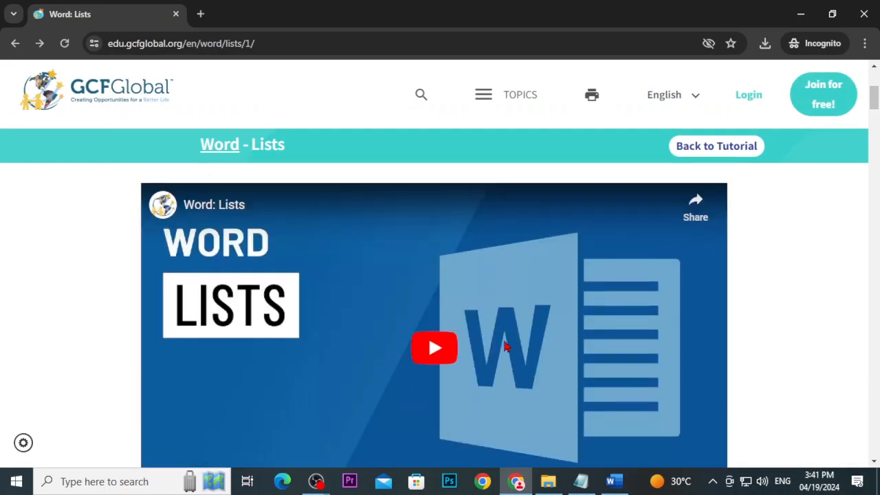
scroll(503, 347, "down", 10)
scroll(491, 334, "up", 3)
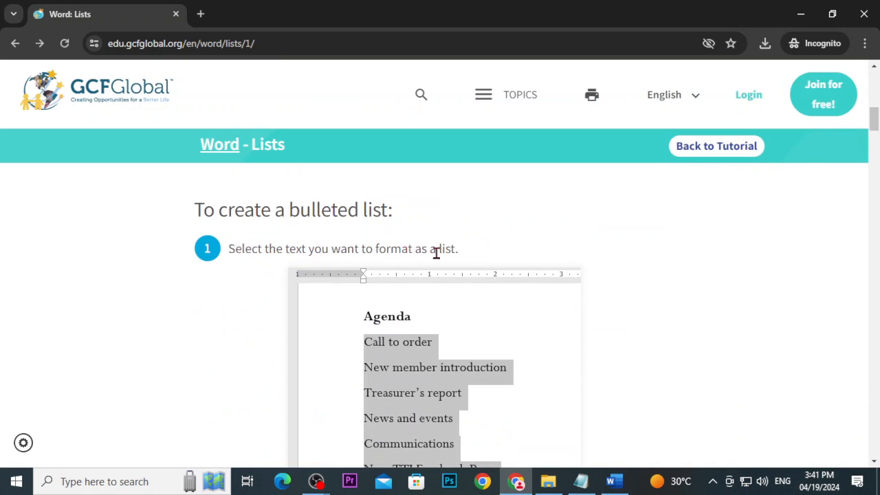
scroll(449, 285, "down", 2)
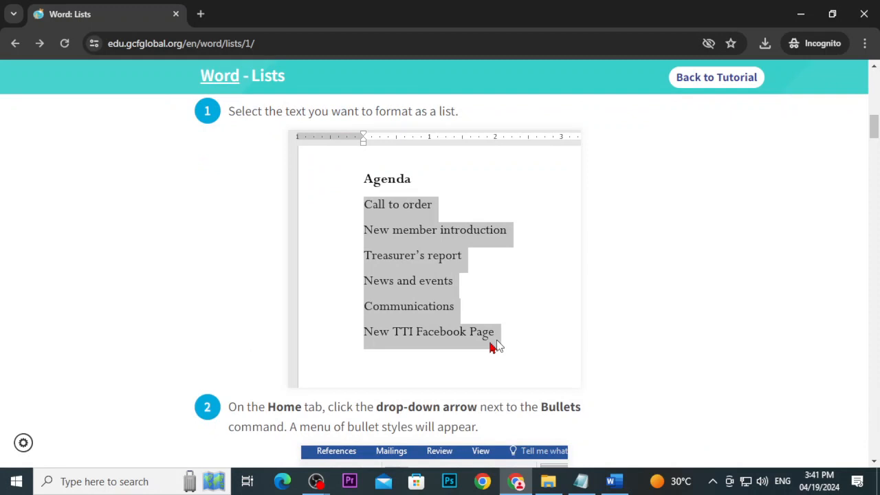
scroll(493, 349, "down", 2)
scroll(498, 337, "down", 1)
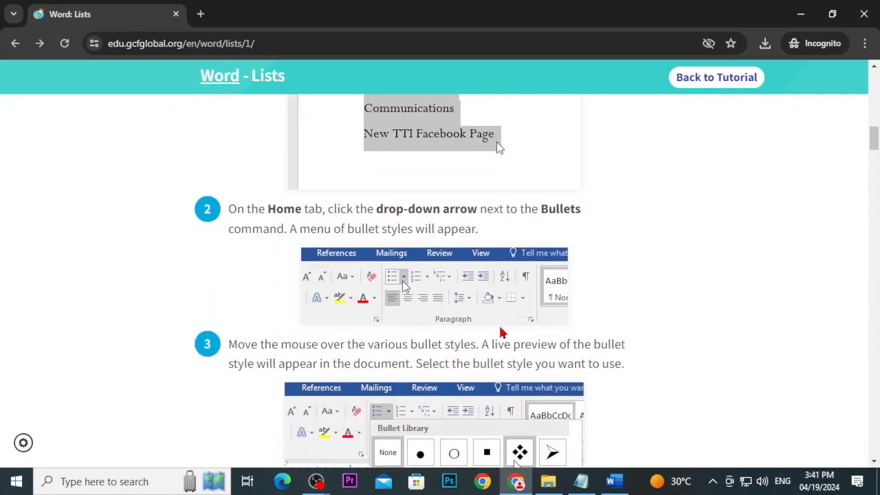
scroll(501, 332, "down", 1)
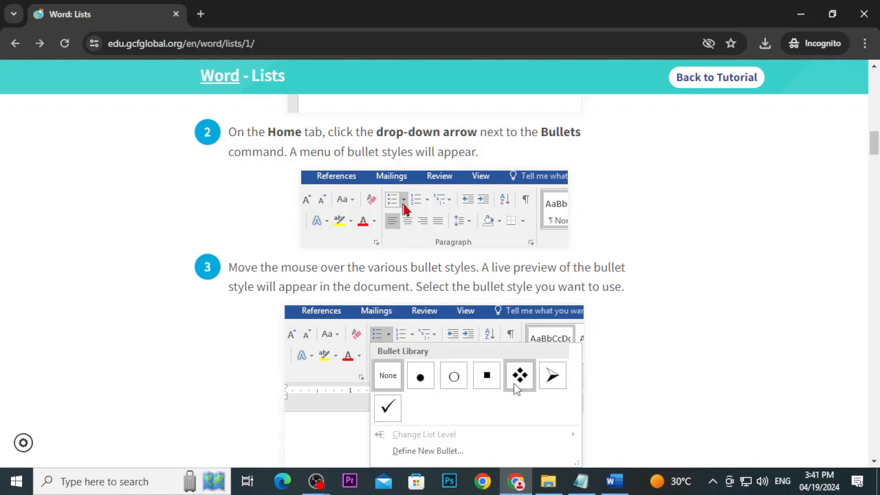
scroll(357, 279, "down", 2)
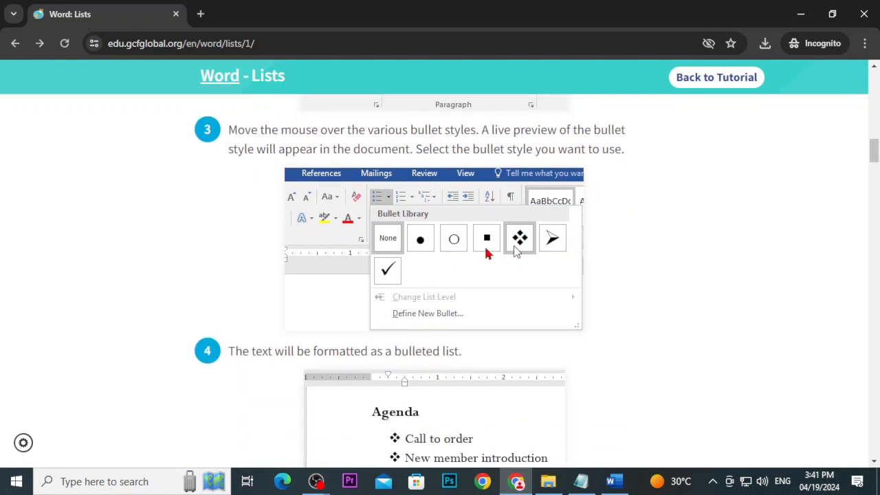
scroll(485, 254, "down", 2)
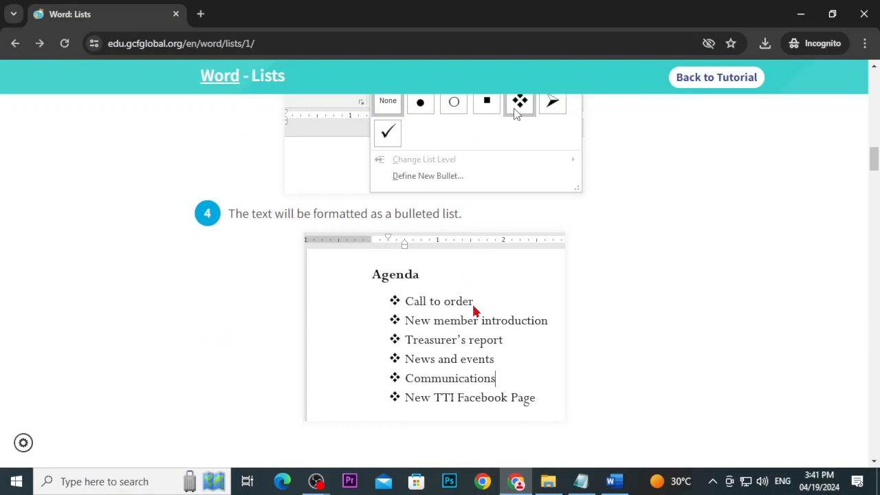
scroll(478, 313, "down", 2)
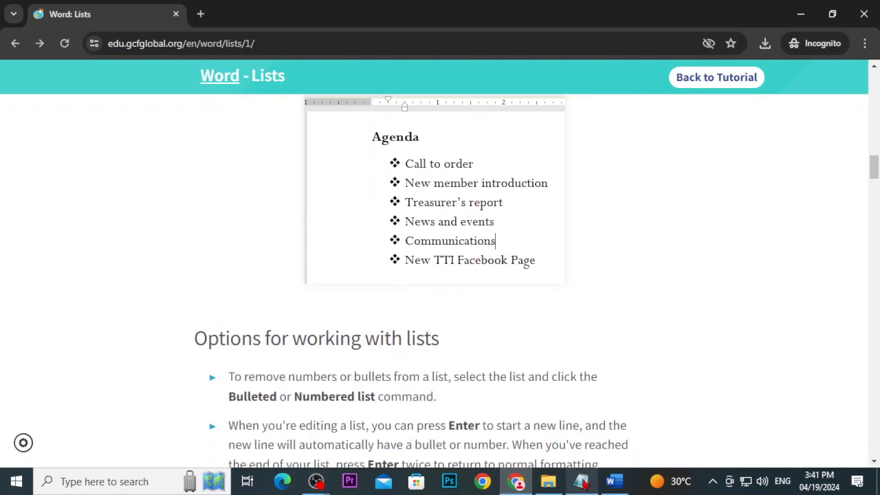
Step: Switch to Word and format the Agenda items from "Call to order" to "New TTI Facebook Page" as a bulleted list with the four-diamond bullet
left_click(614, 482)
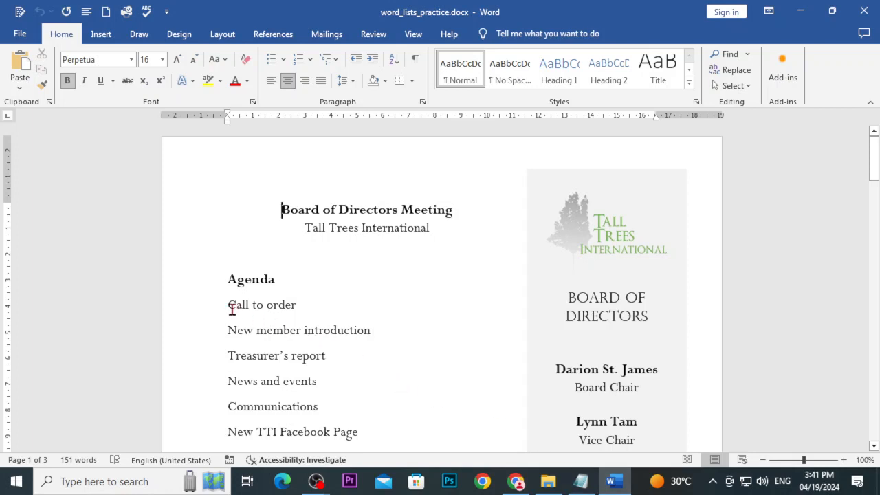
left_click_drag(232, 304, 367, 440)
scroll(367, 440, "down", 1)
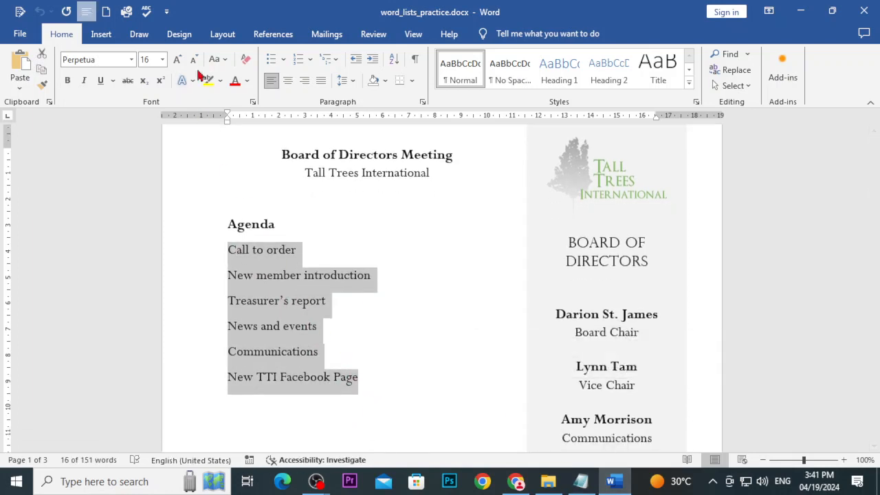
left_click(283, 60)
left_click(347, 134)
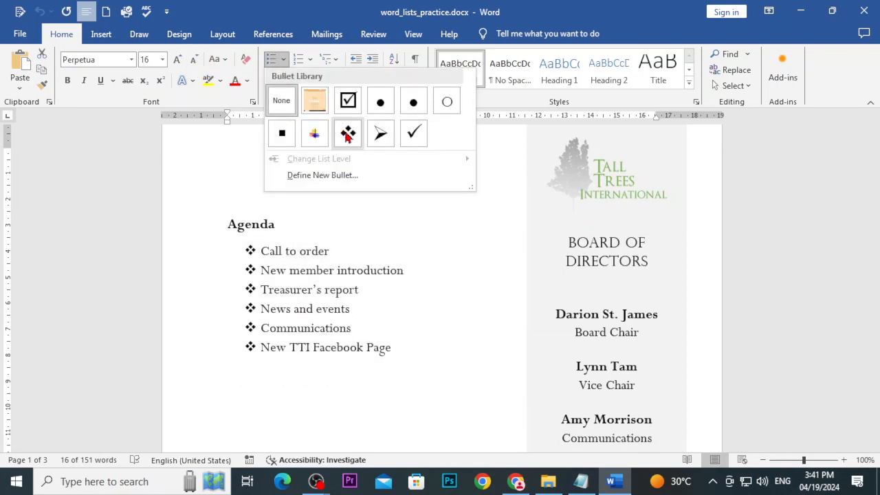
left_click(348, 134)
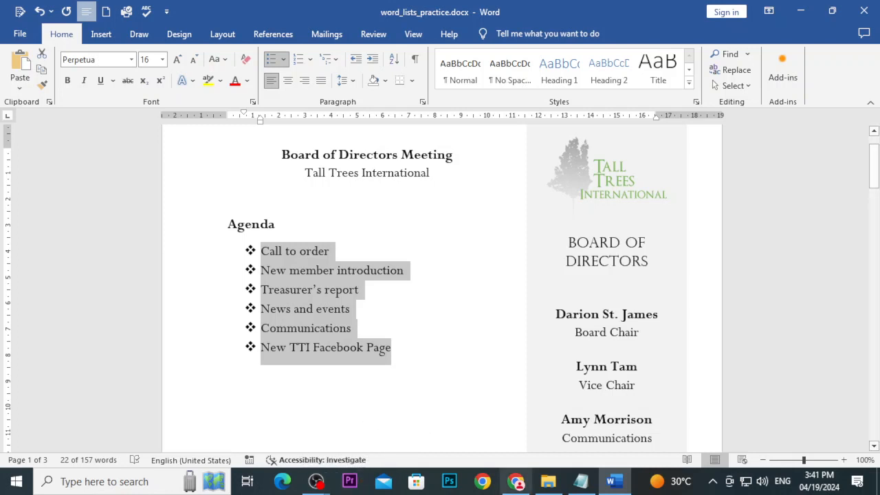
Step: Switch to Chrome and read the lesson's options for working with lists, including the indent marker example
left_click(516, 481)
scroll(453, 392, "down", 2)
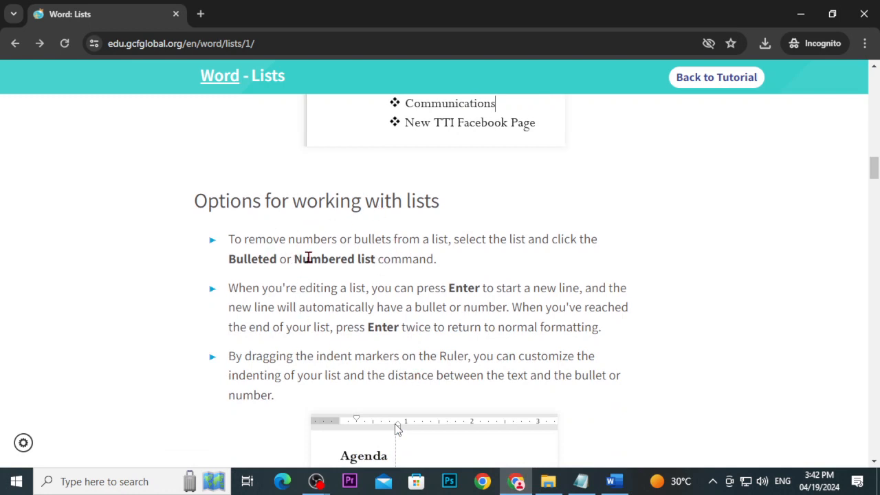
scroll(343, 291, "down", 3)
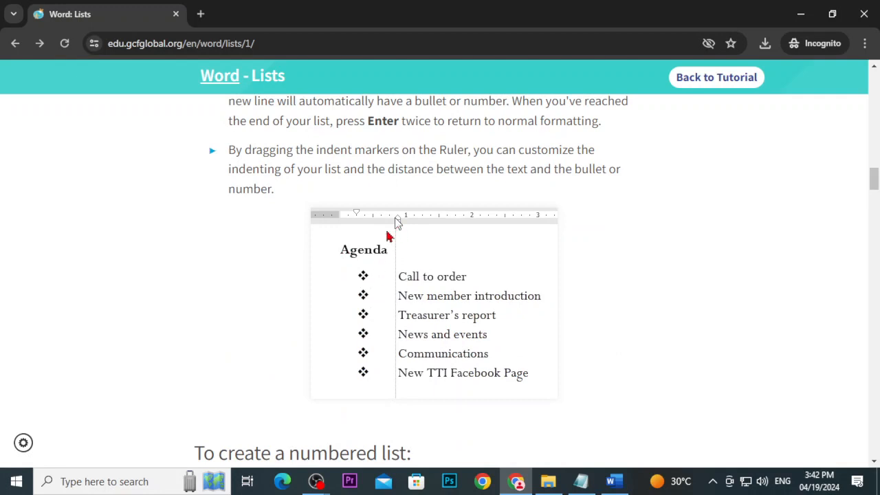
scroll(387, 237, "down", 5)
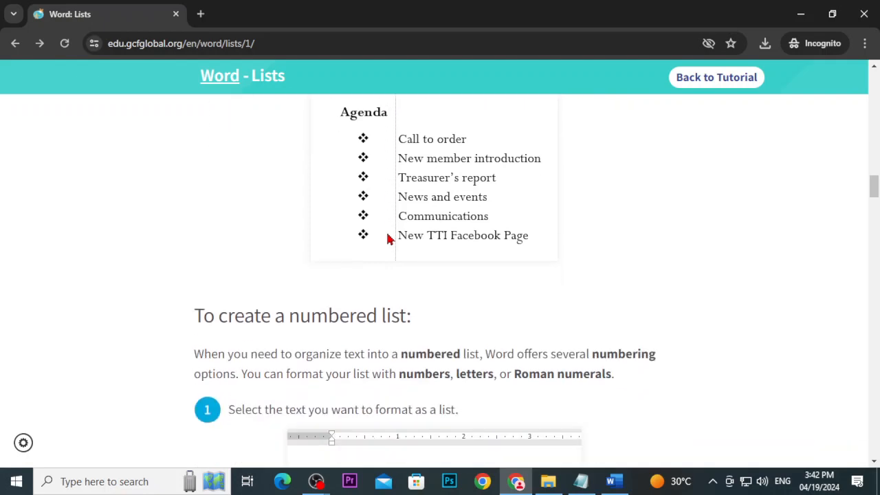
Step: Switch to Word and adjust the Agenda list's ruler indents, placing the bullets at about 0.25 cm and the text at about 1.5 cm
left_click(592, 481)
left_click(612, 481)
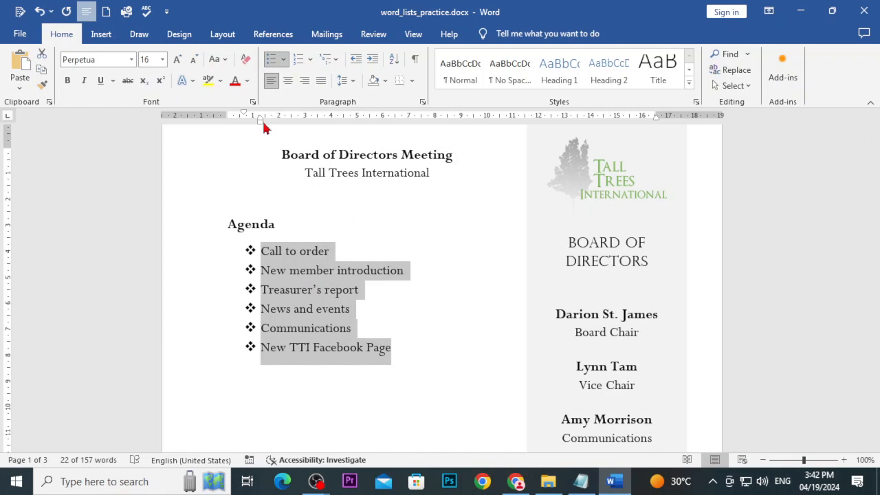
mouse_move(261, 124)
left_mouse_down()
mouse_move(289, 125)
mouse_move(253, 118)
left_mouse_up()
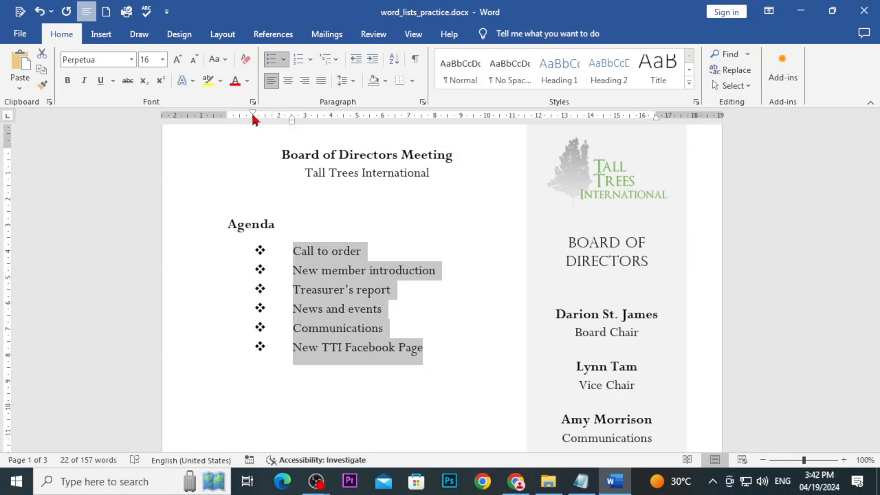
left_click_drag(291, 122, 265, 130)
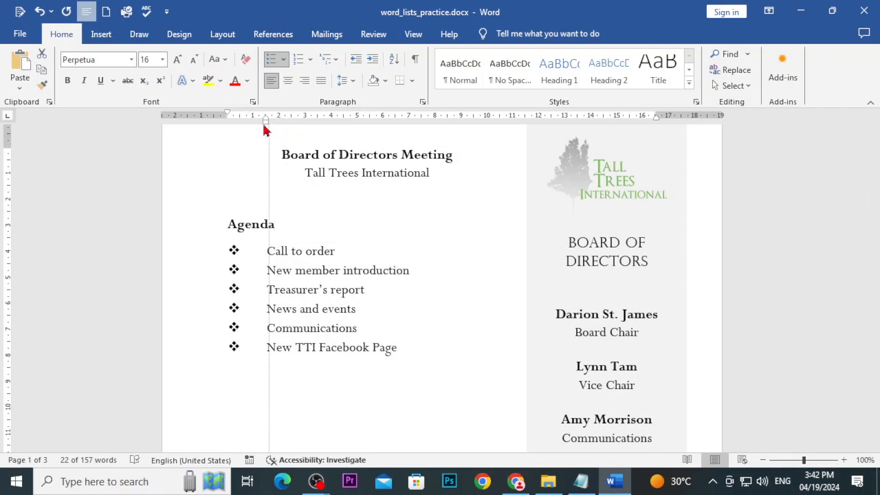
left_click_drag(227, 114, 233, 121)
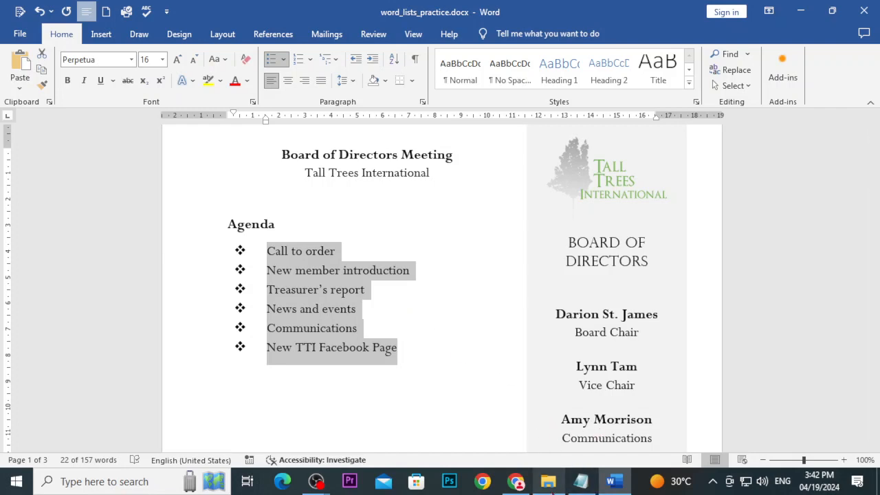
Step: Switch to Chrome and read steps 1 to 4 of the lesson's section on creating a numbered list
left_click(516, 481)
scroll(404, 373, "down", 2)
scroll(479, 342, "up", 6)
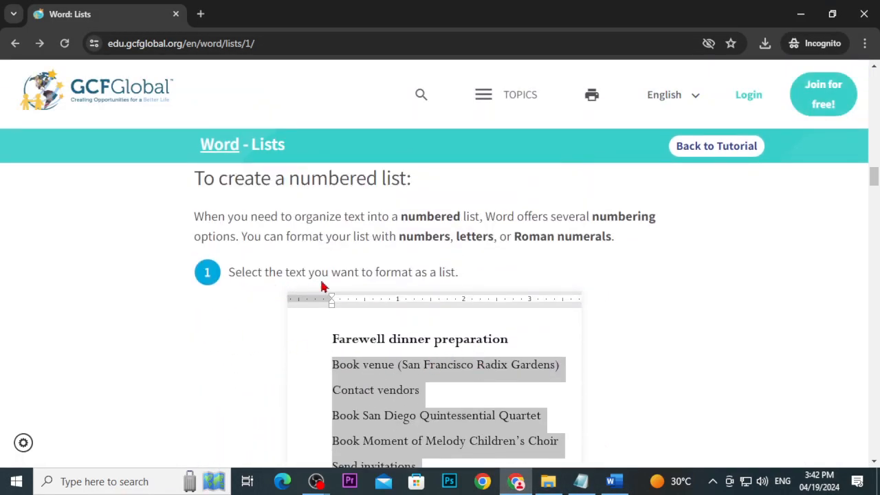
scroll(426, 288, "down", 1)
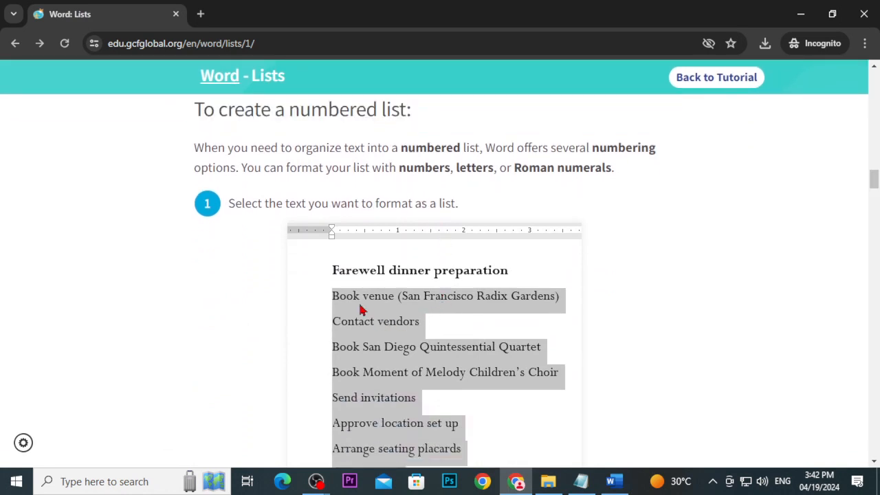
scroll(361, 310, "down", 3)
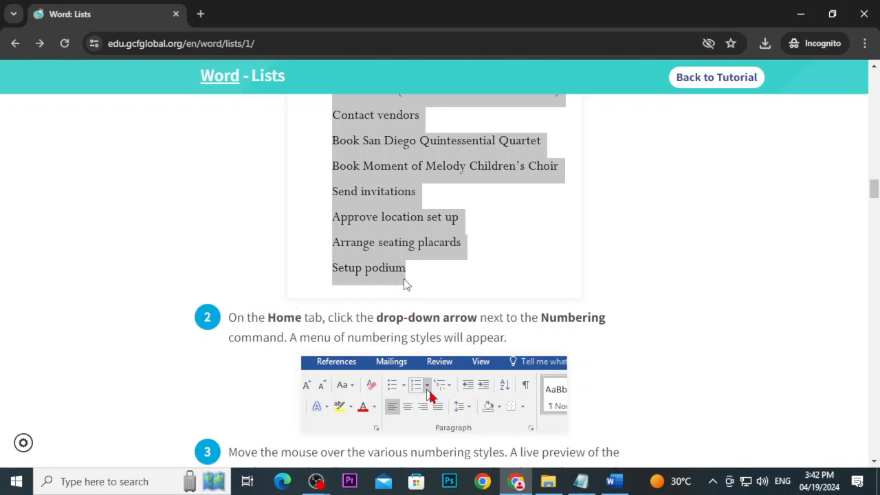
scroll(440, 275, "down", 2)
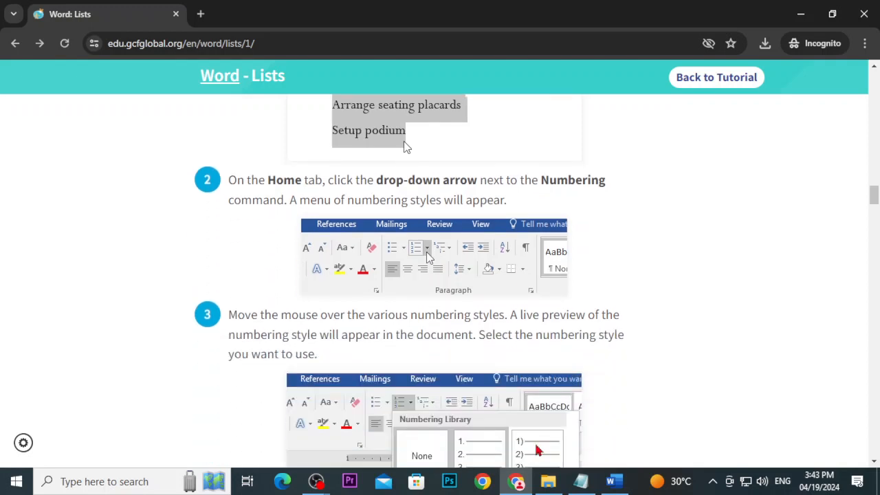
scroll(440, 275, "down", 2)
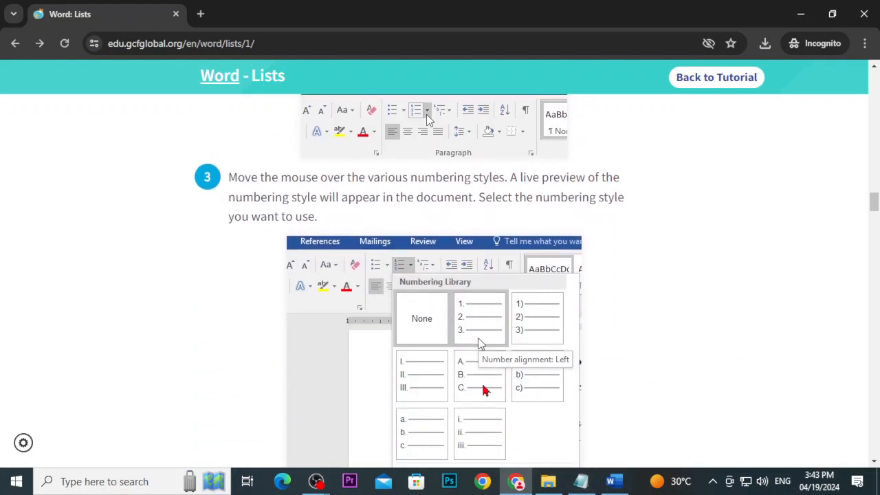
scroll(484, 390, "down", 6)
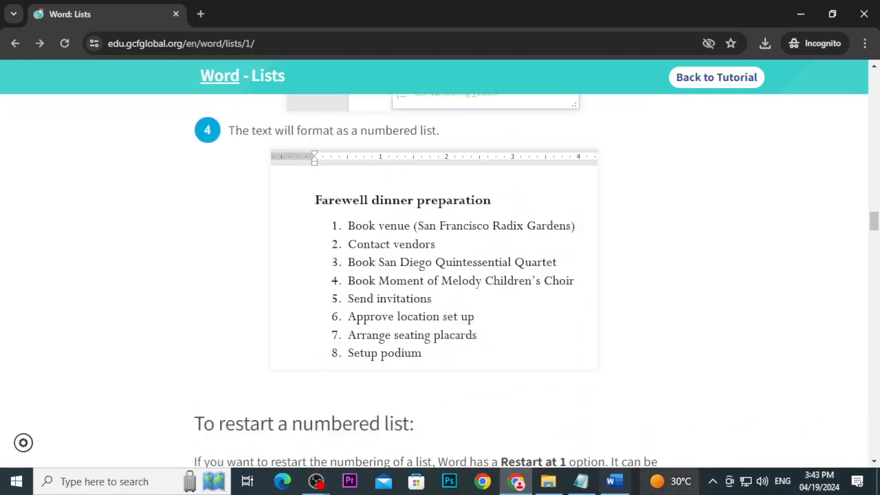
Step: Switch to Word and number the Farewell dinner preparation items in 1. 2. 3. style, with numbers indented about 0.5 cm and text about 1.75 cm
left_click(614, 482)
scroll(471, 337, "down", 15)
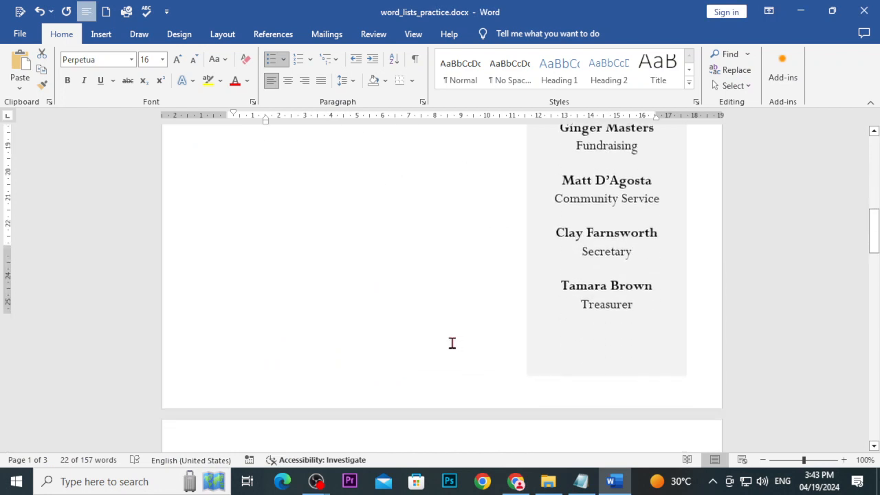
scroll(450, 343, "down", 2)
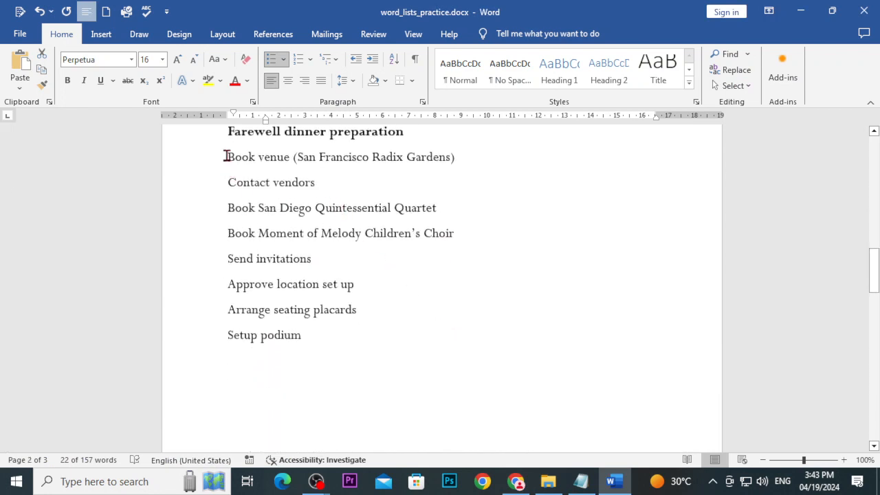
left_click_drag(228, 157, 328, 342)
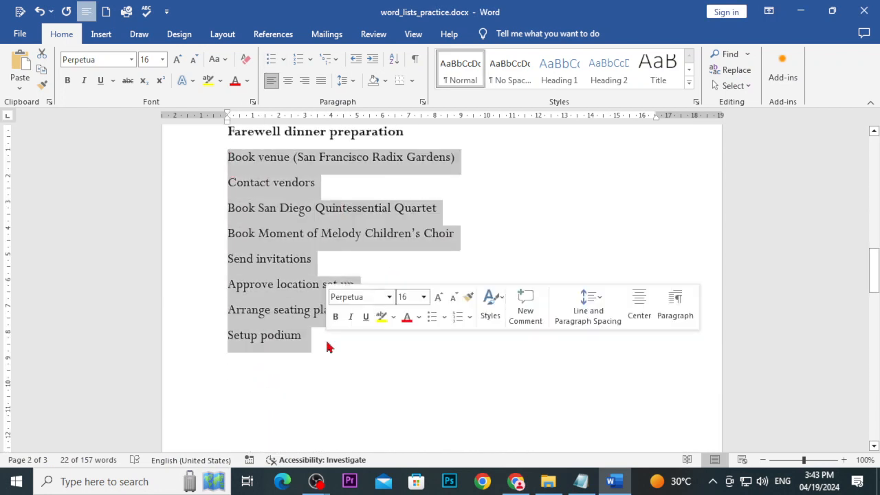
left_click(300, 61)
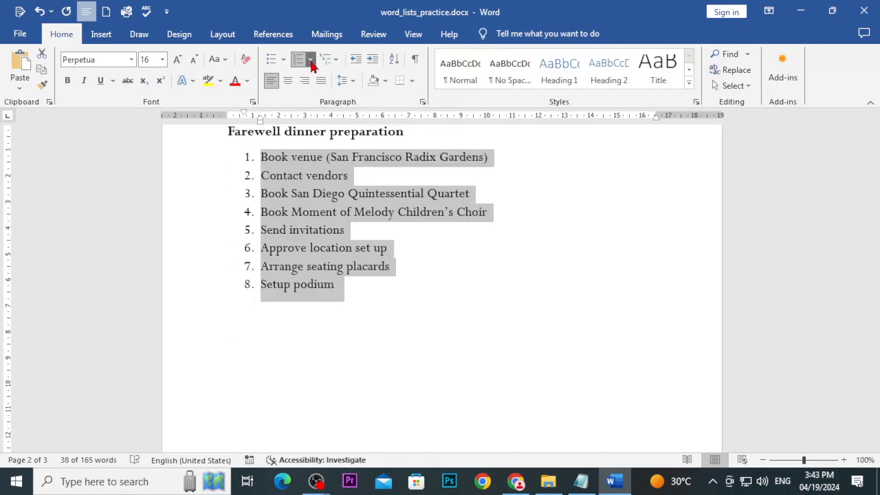
left_click(311, 62)
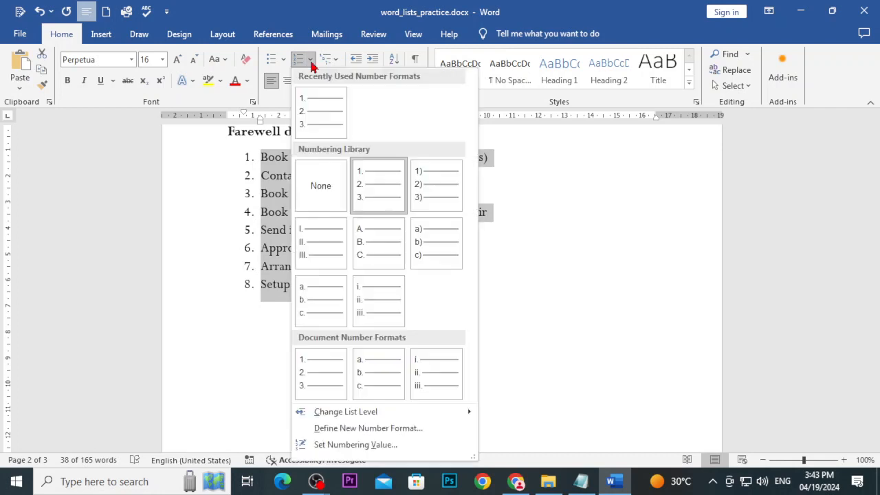
left_click(389, 204)
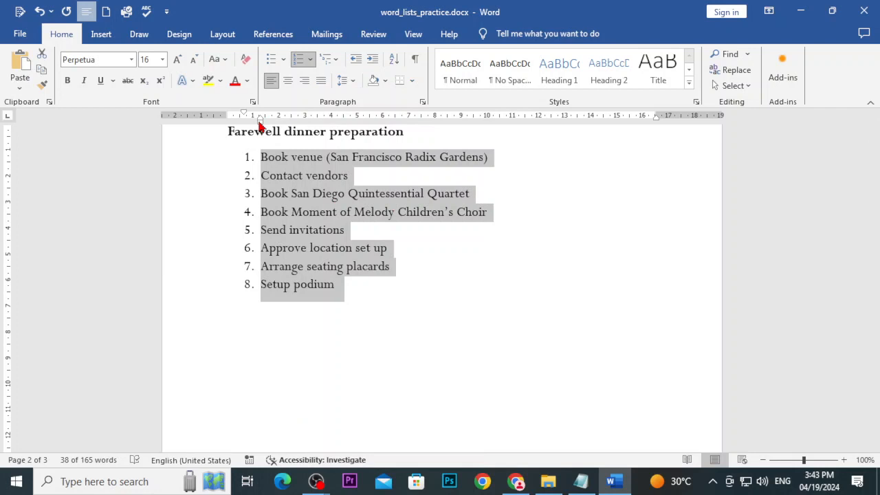
mouse_move(260, 122)
left_mouse_down()
mouse_move(279, 127)
mouse_move(236, 116)
left_mouse_up()
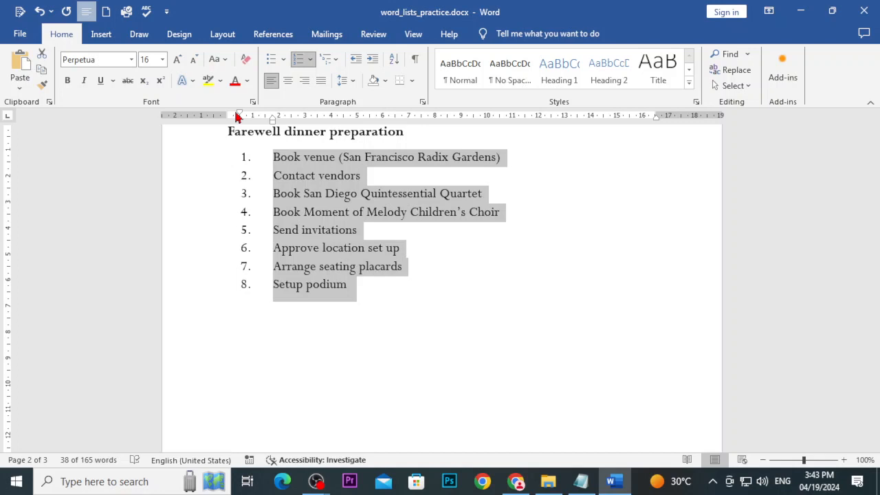
Step: Switch to Chrome and read the introduction and step 1 of the lesson's section on restarting a numbered list
left_click(516, 481)
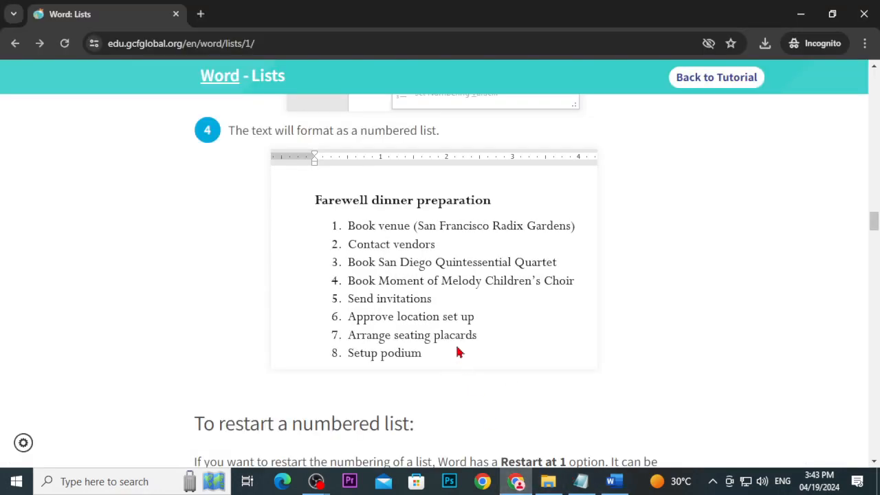
scroll(458, 352, "down", 3)
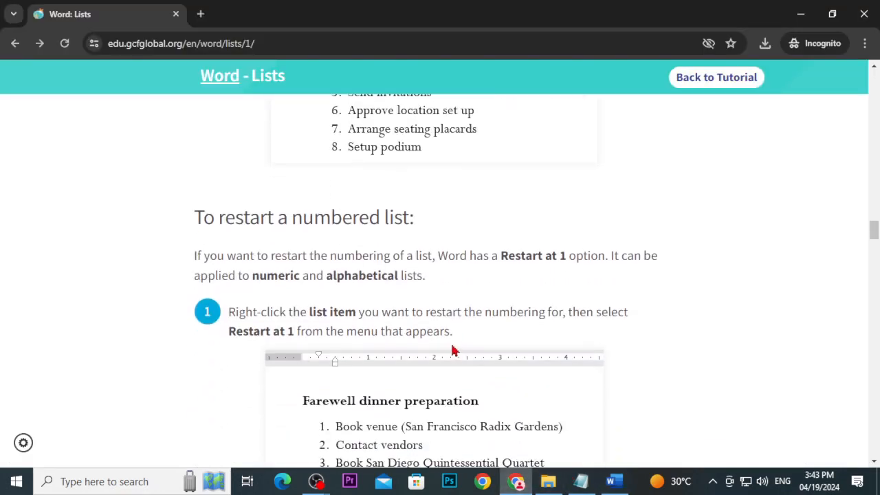
scroll(457, 352, "down", 2)
scroll(457, 352, "up", 1)
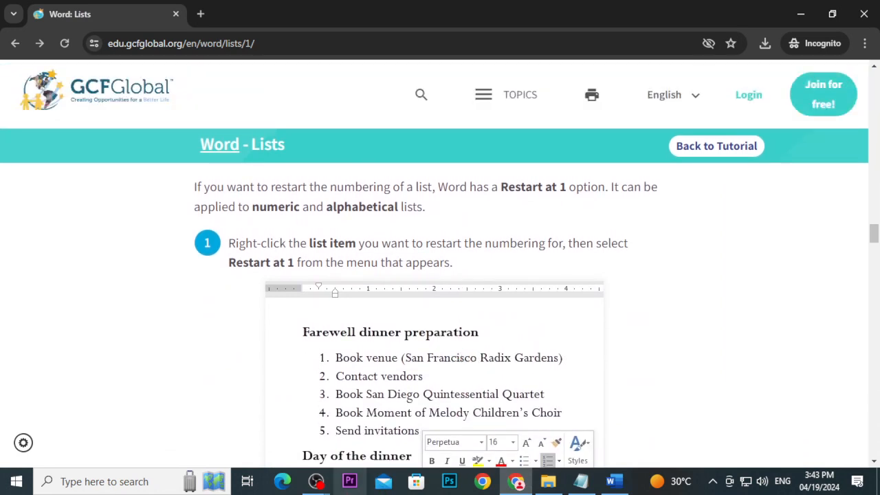
left_click(315, 481)
left_click(279, 432)
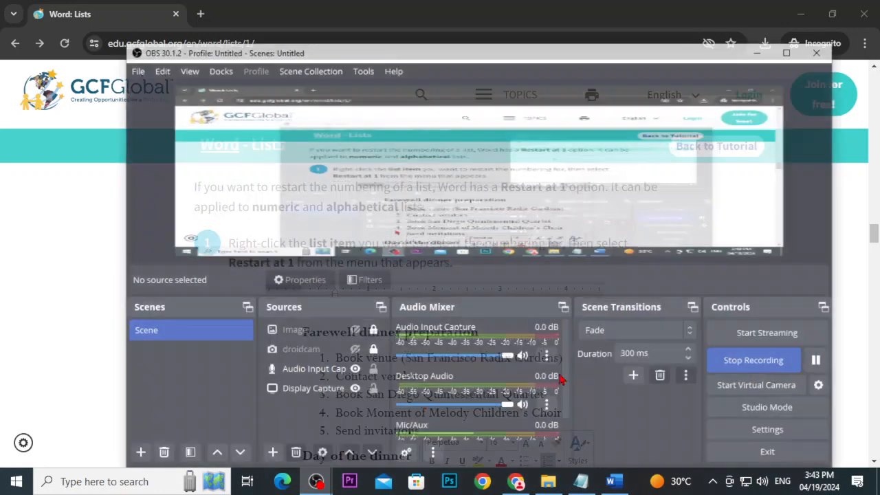
left_click(515, 481)
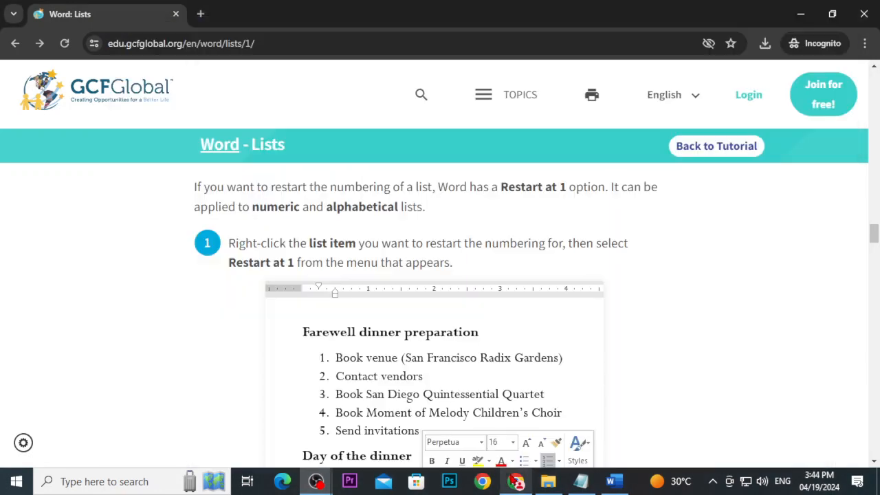
Step: Read the web tutorial's instructions and example for restarting a numbered list with the Restart at 1 option
scroll(440, 413, "down", 1)
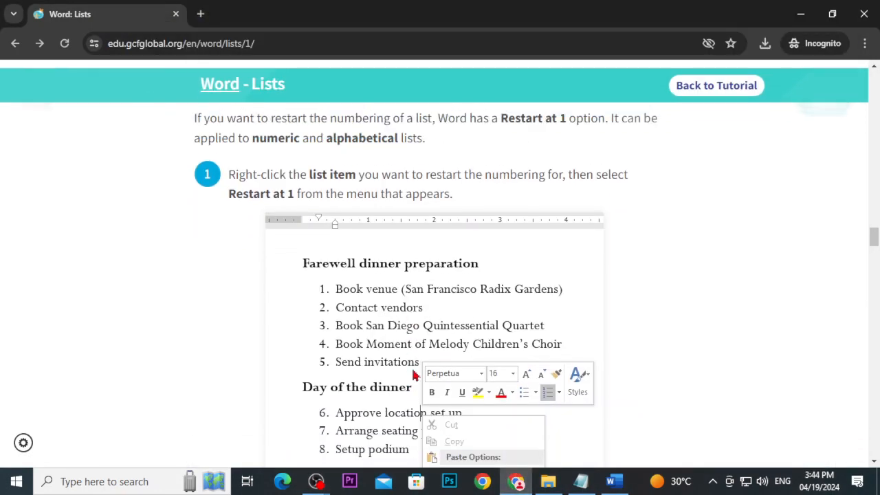
scroll(328, 367, "down", 2)
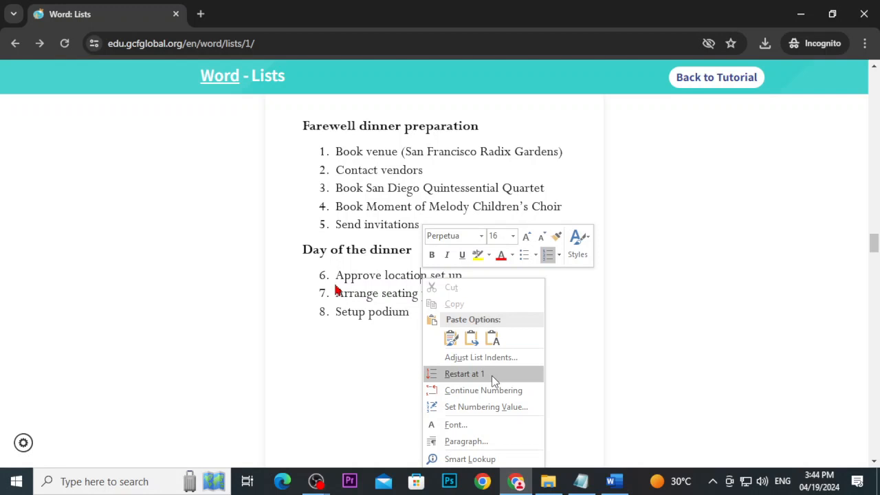
scroll(337, 289, "up", 3)
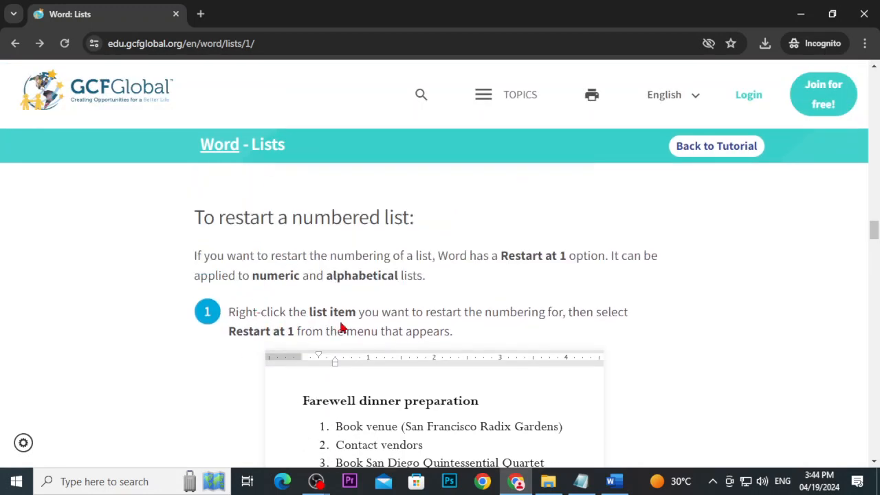
scroll(347, 321, "down", 1)
scroll(441, 258, "down", 2)
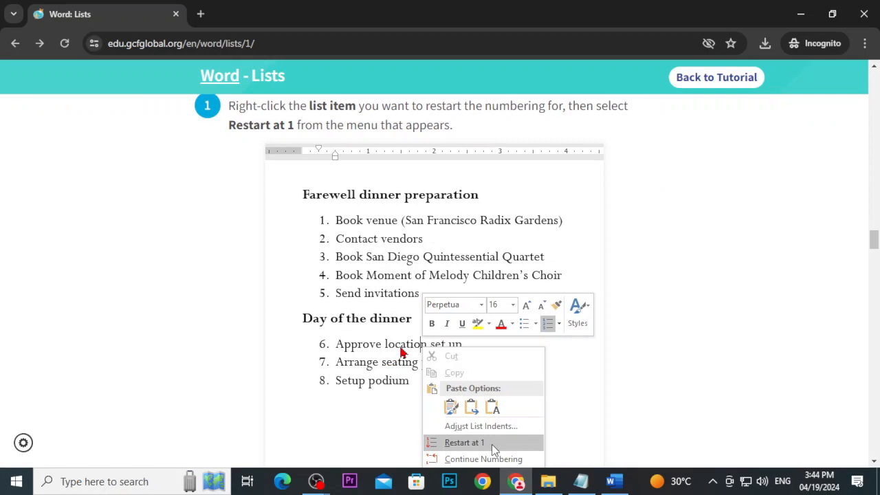
scroll(477, 417, "down", 2)
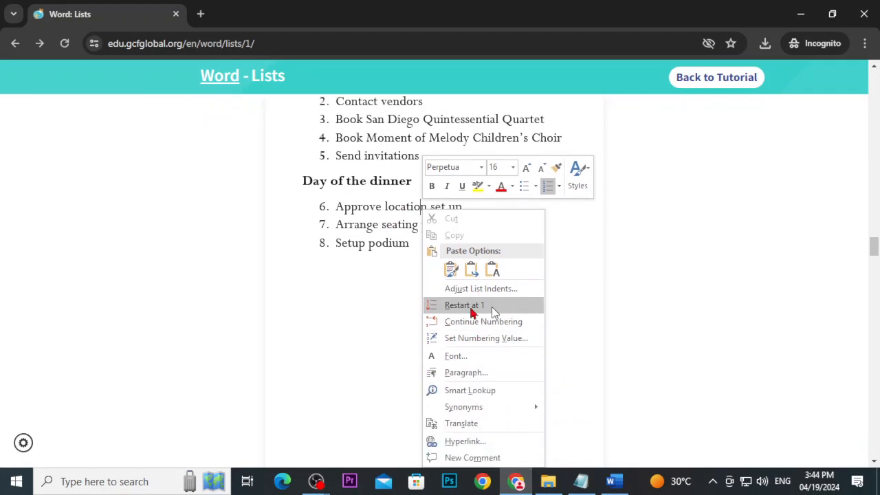
scroll(473, 313, "down", 5)
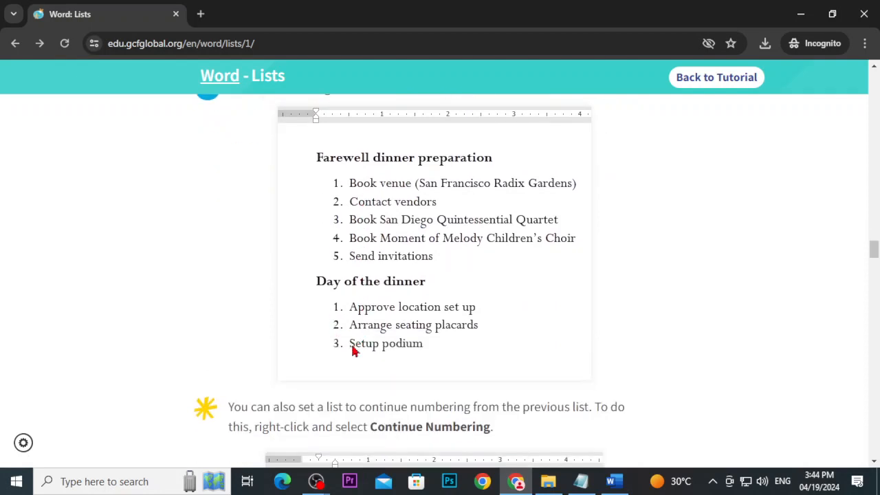
scroll(353, 351, "down", 4)
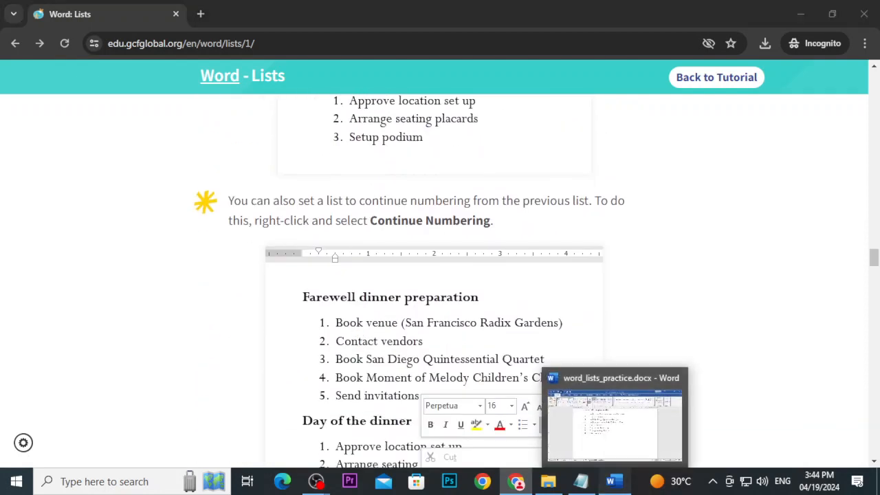
Step: Switch to Word and restart the numbering at 1 for the Communications Report list, beginning with Website overhaul
left_click(614, 481)
scroll(417, 324, "down", 10)
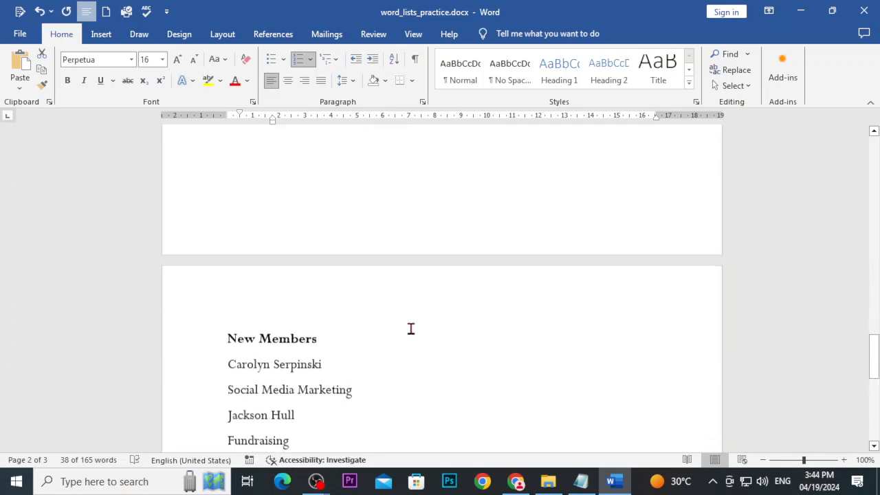
scroll(404, 346, "down", 5)
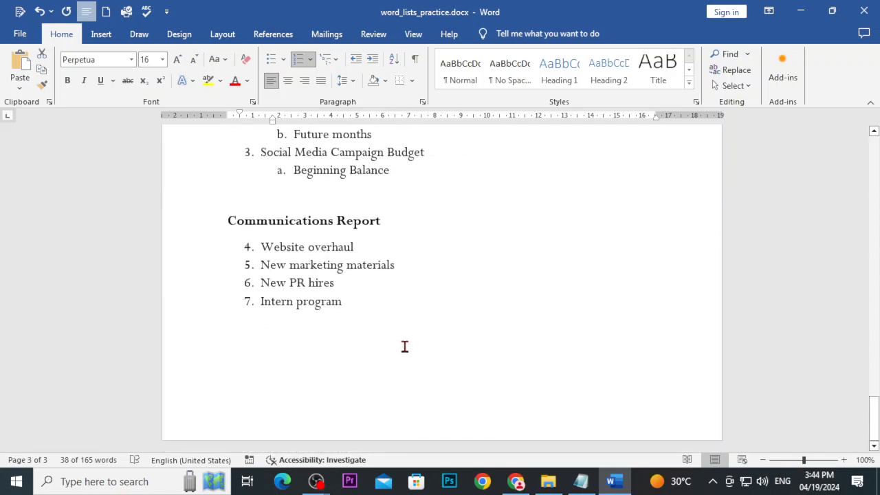
scroll(403, 348, "up", 2)
scroll(403, 351, "down", 2)
right_click(335, 247)
left_click(386, 281)
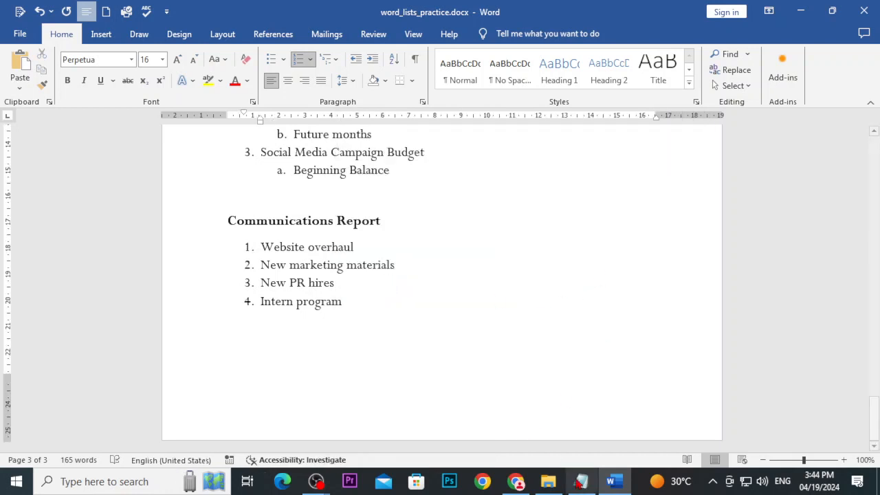
Step: Switch to the Word Lists tutorial in Chrome and examine how Continue Numbering is applied to a second list
left_click(516, 481)
scroll(509, 399, "down", 4)
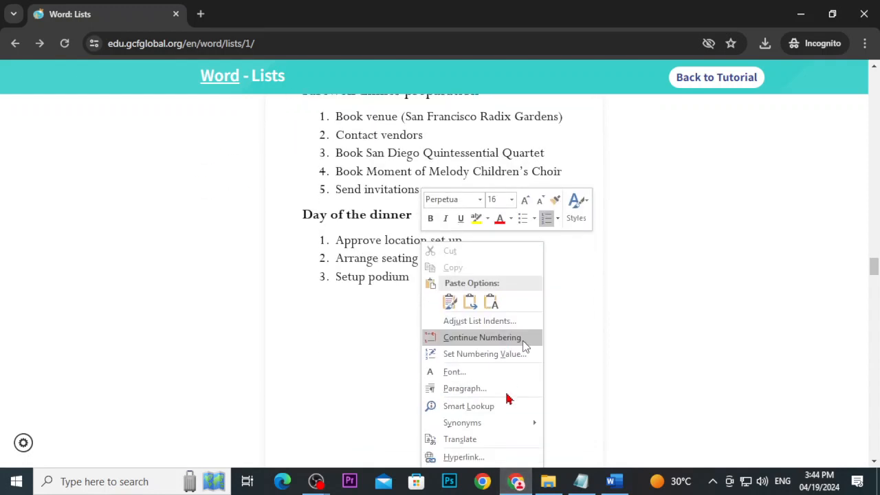
scroll(512, 393, "up", 1)
scroll(512, 392, "up", 1)
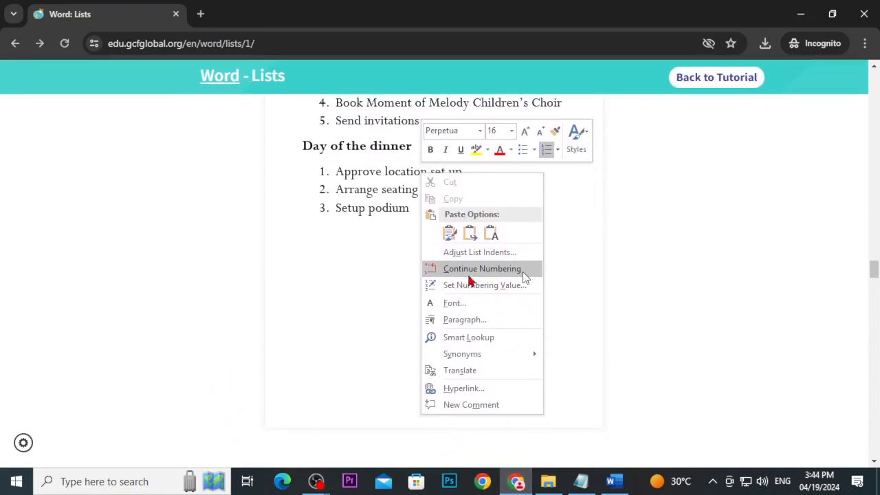
scroll(443, 320, "up", 4)
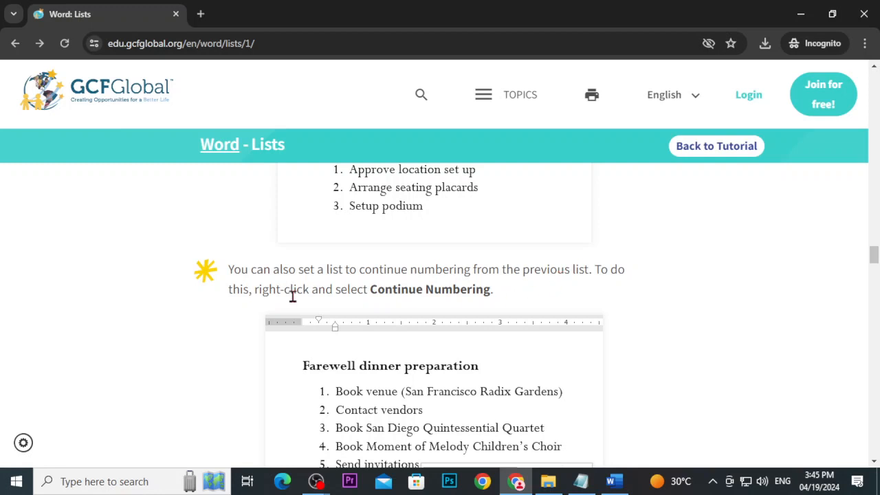
scroll(335, 344, "down", 2)
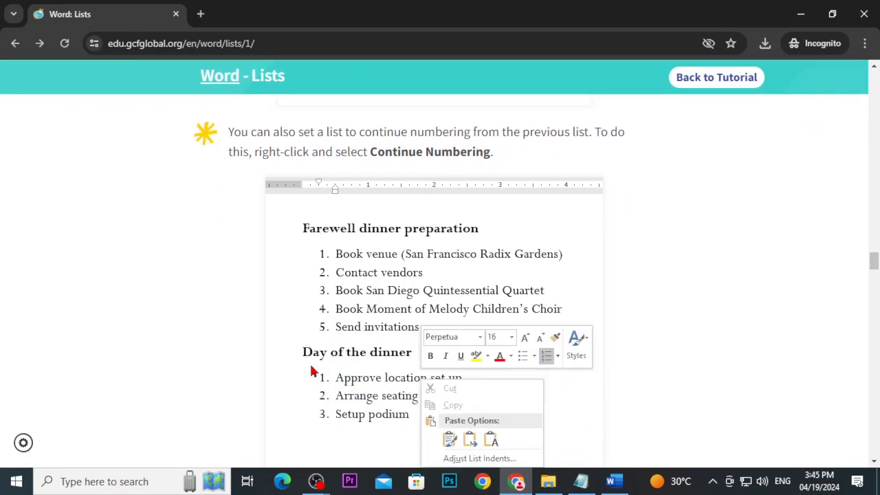
scroll(433, 332, "down", 3)
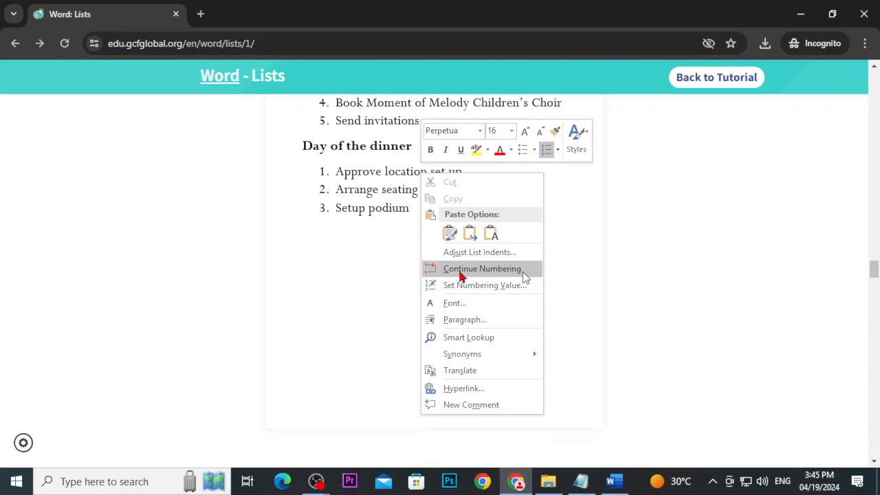
Step: Read the Customizing bullets section, examining how to define a new bullet from a Wingdings symbol
scroll(433, 332, "down", 4)
scroll(433, 332, "down", 1)
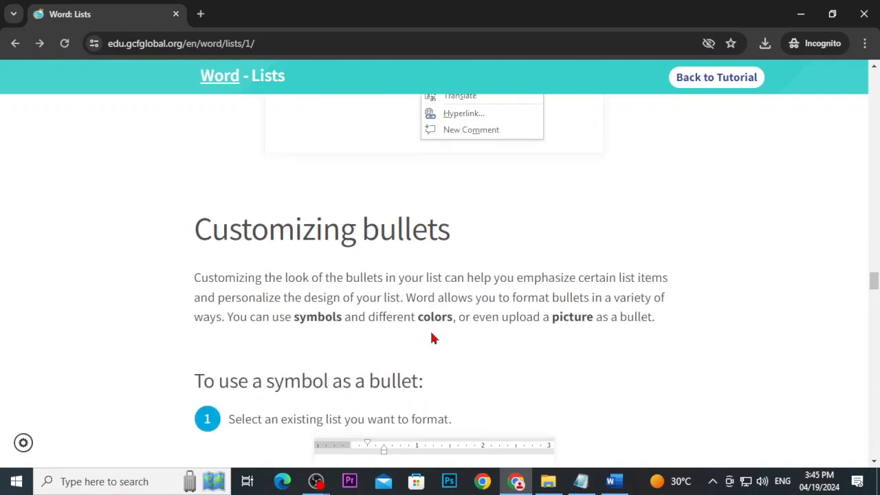
scroll(433, 338, "down", 3)
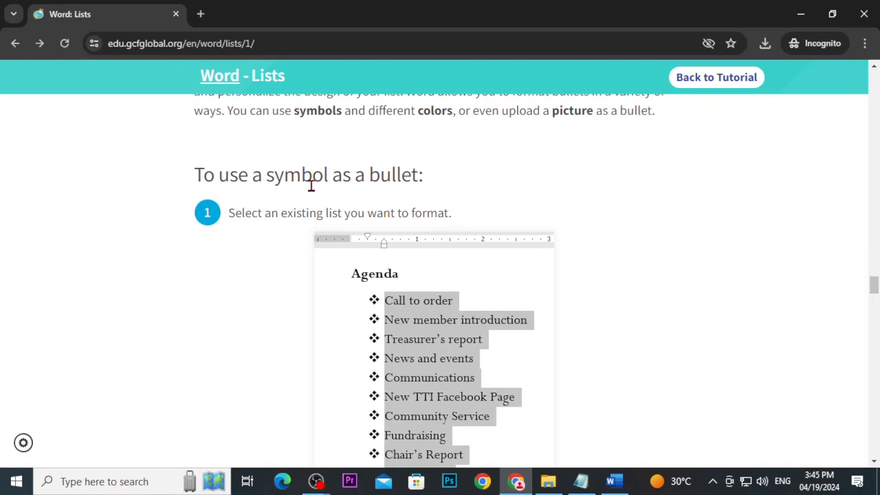
scroll(349, 195, "down", 1)
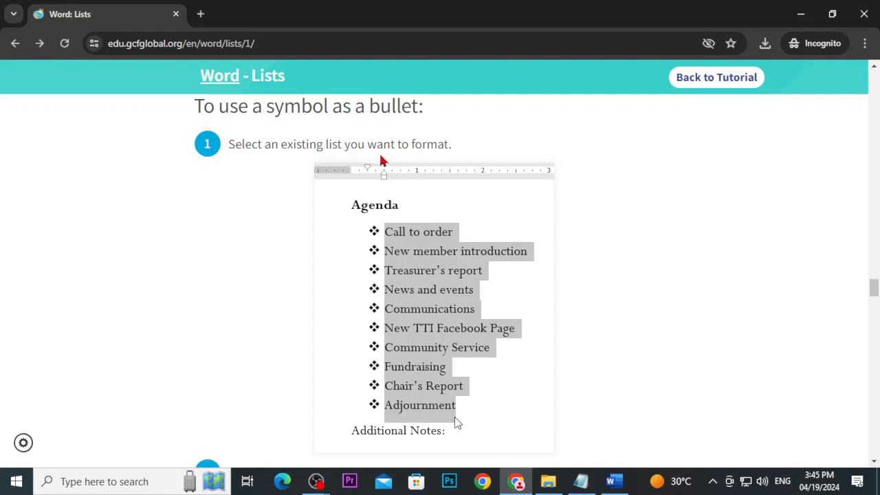
scroll(418, 200, "down", 2)
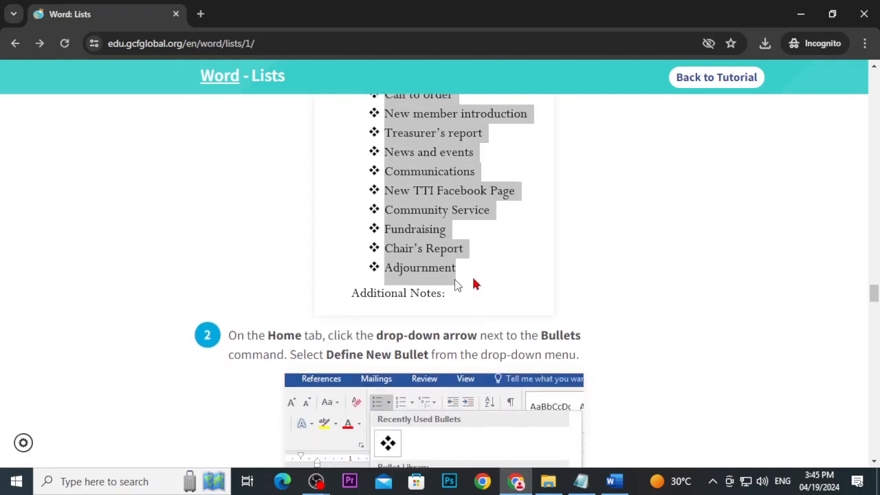
scroll(388, 230, "up", 2)
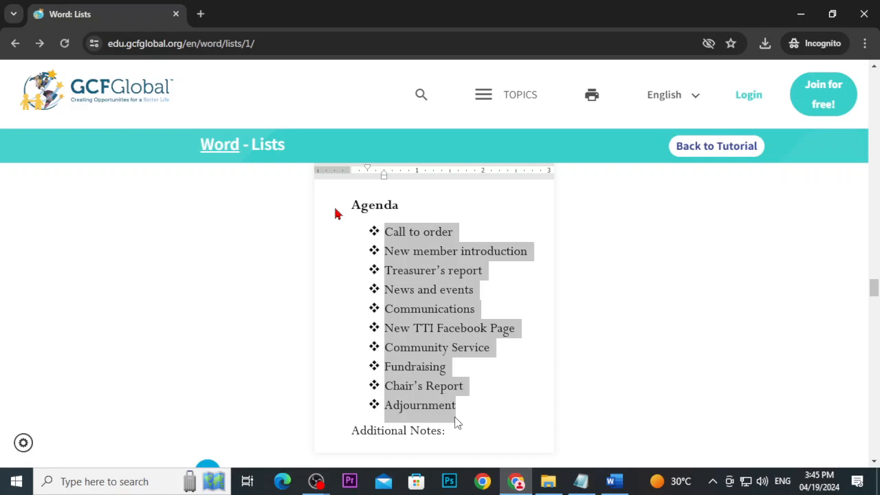
scroll(436, 294, "down", 4)
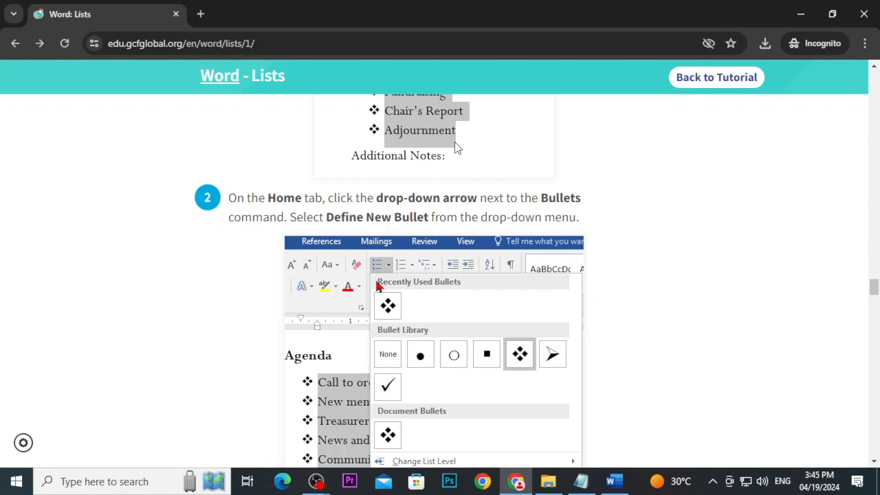
scroll(470, 340, "down", 2)
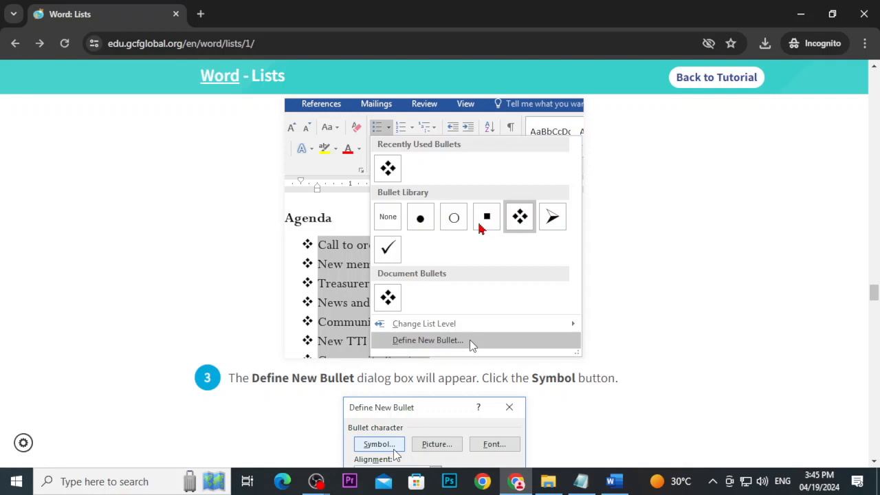
scroll(440, 276, "down", 1)
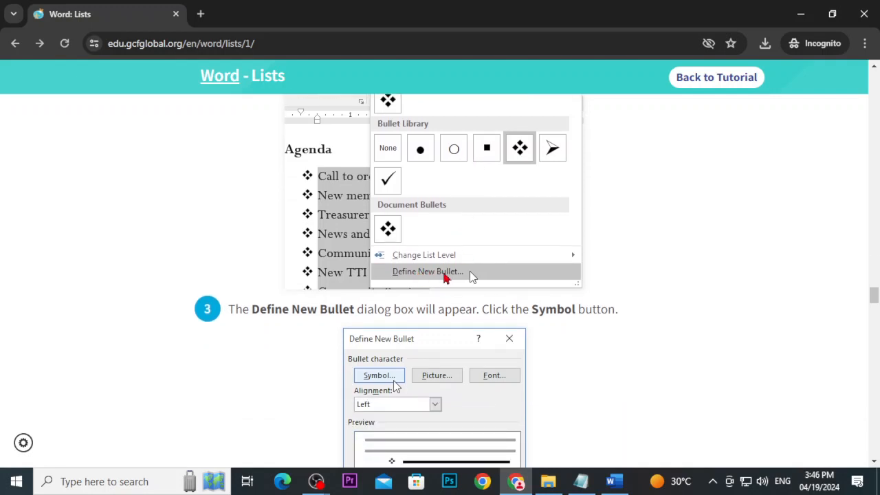
scroll(440, 275, "down", 2)
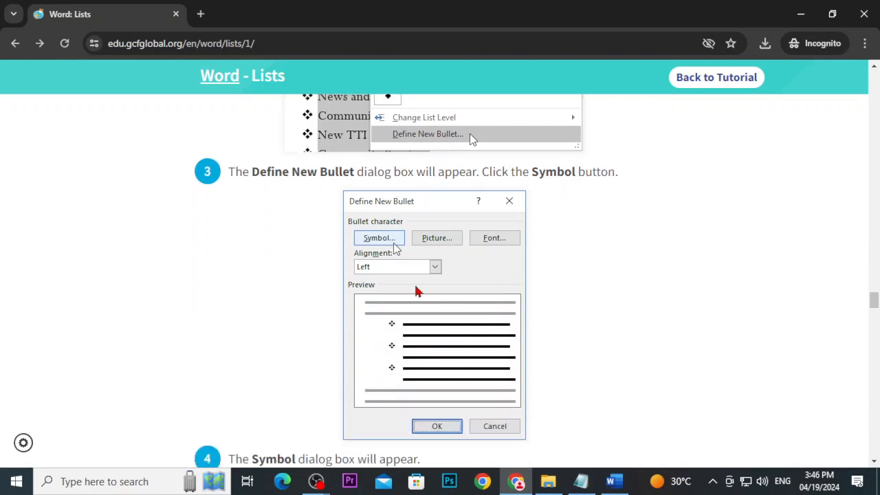
scroll(440, 275, "down", 4)
scroll(440, 275, "down", 2)
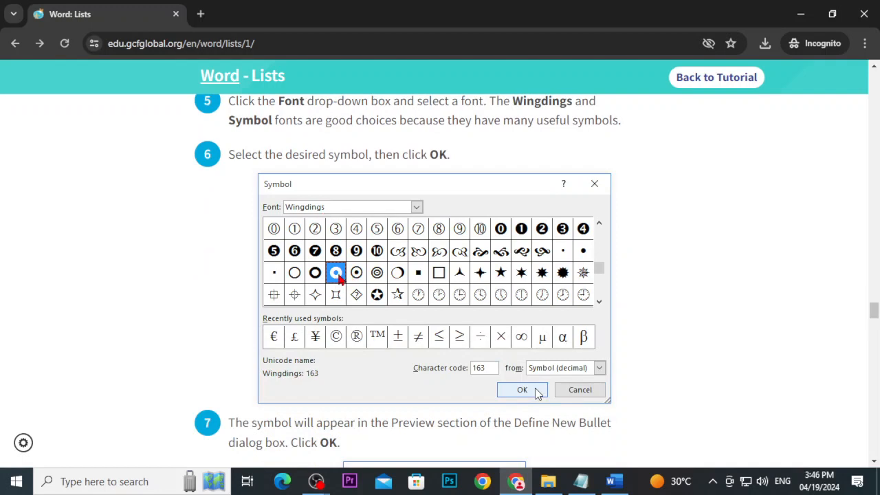
Step: Switch to Word and change the bullets of the Agenda list to arrows, followed by hollow circles
left_click(607, 482)
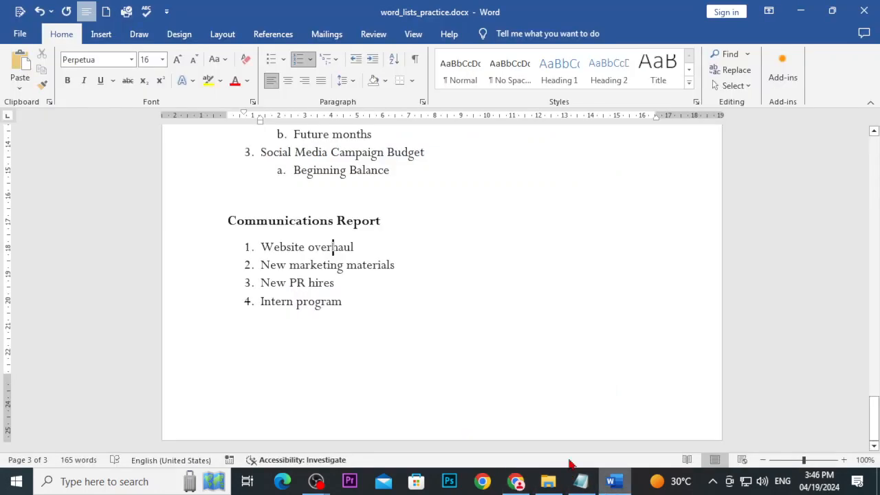
scroll(388, 336, "up", 15)
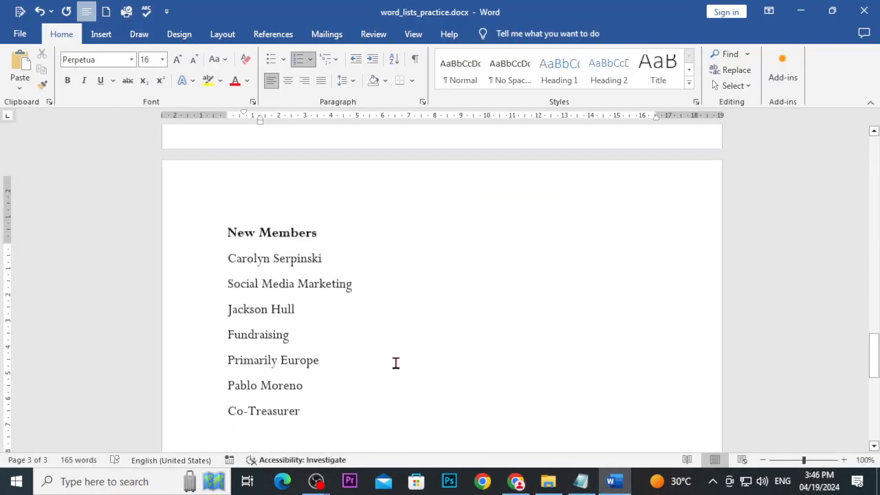
scroll(390, 363, "up", 12)
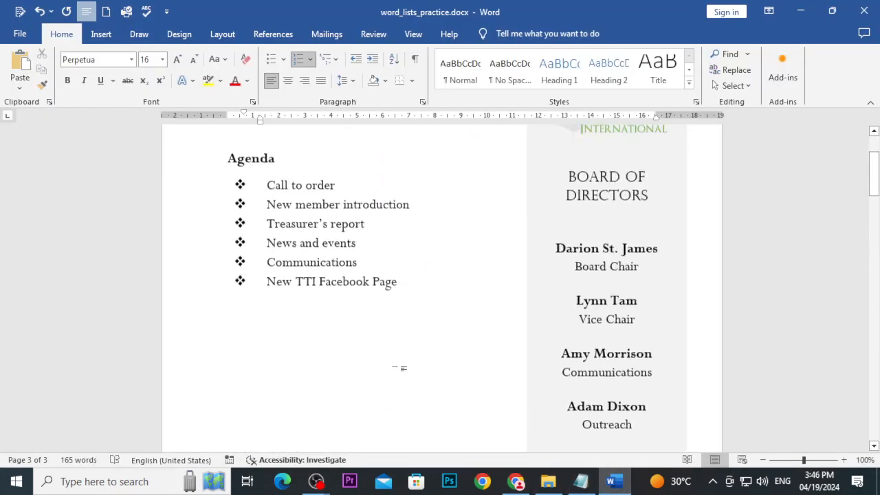
left_click_drag(413, 350, 234, 253)
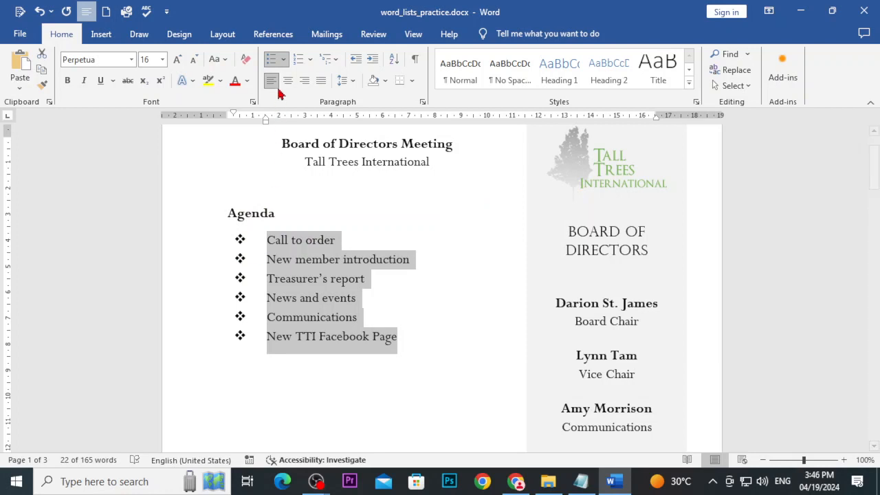
left_click(284, 60)
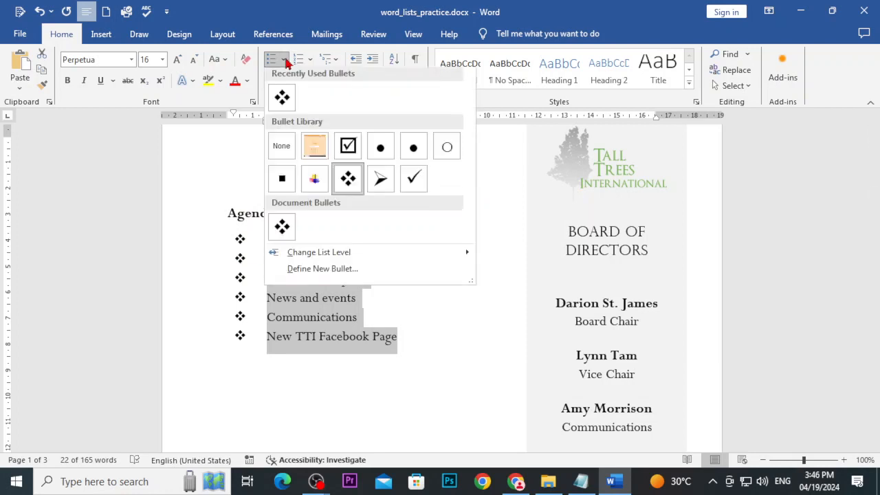
left_click(382, 181)
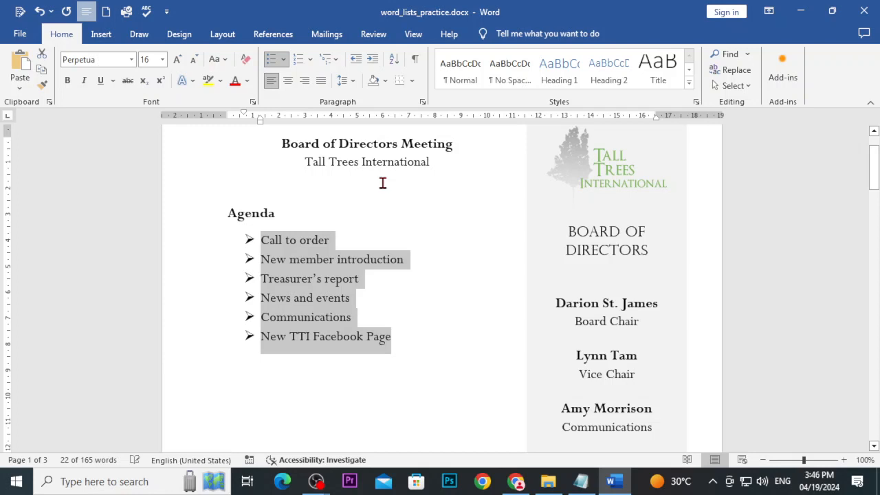
left_click(283, 59)
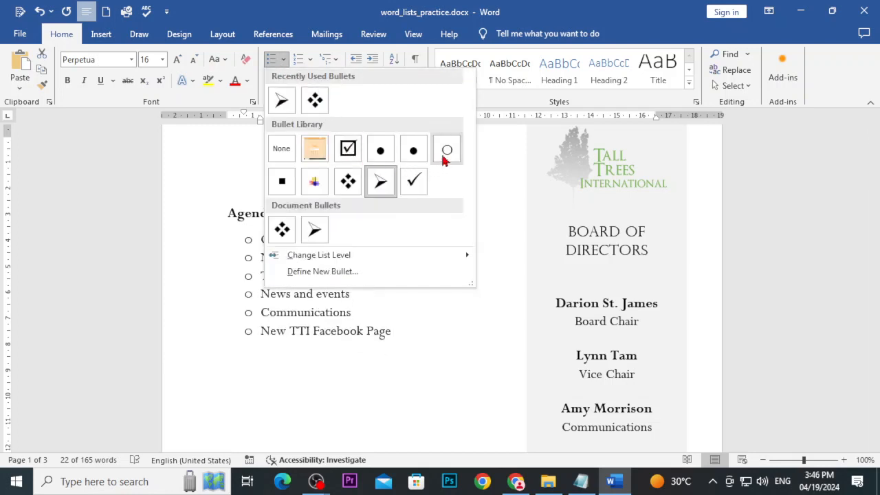
left_click(447, 151)
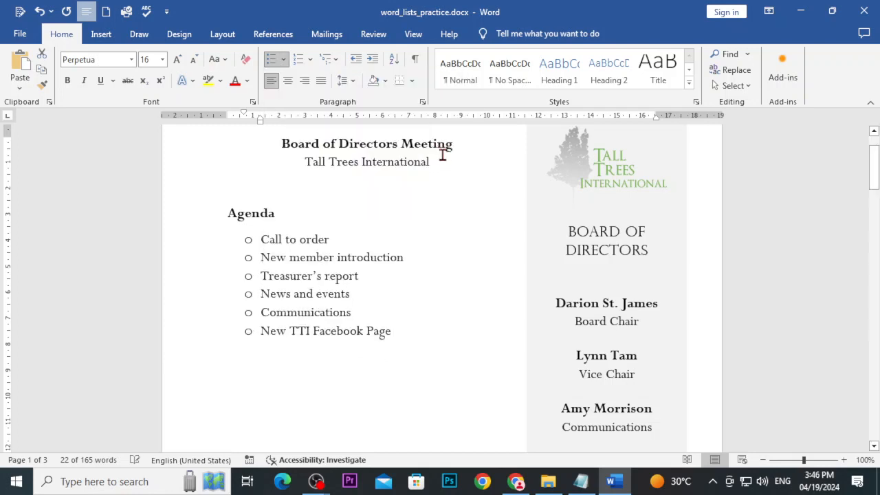
Step: Define a new bullet for the Agenda list from the Wingdings thick ring symbol, character code 163
left_click(283, 60)
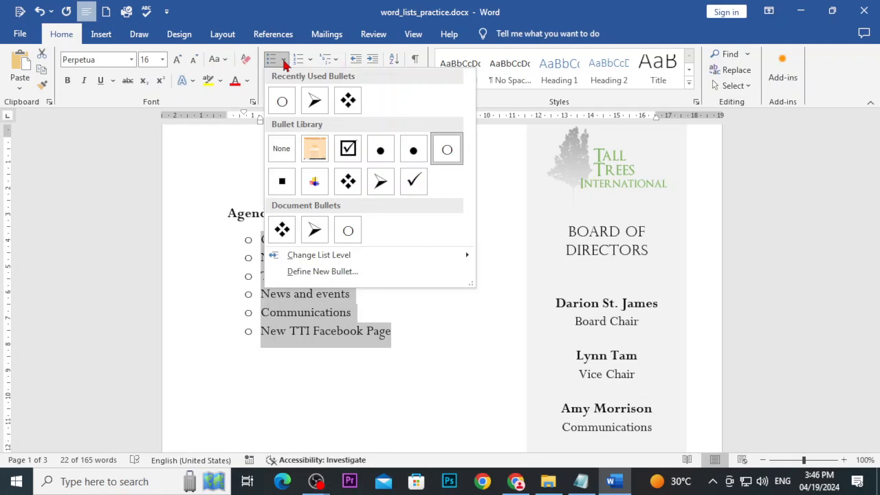
left_click(322, 271)
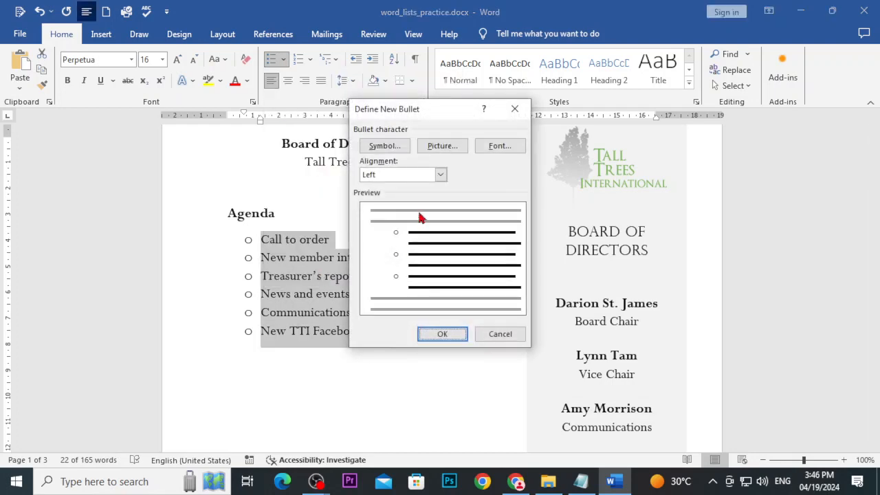
left_click(385, 146)
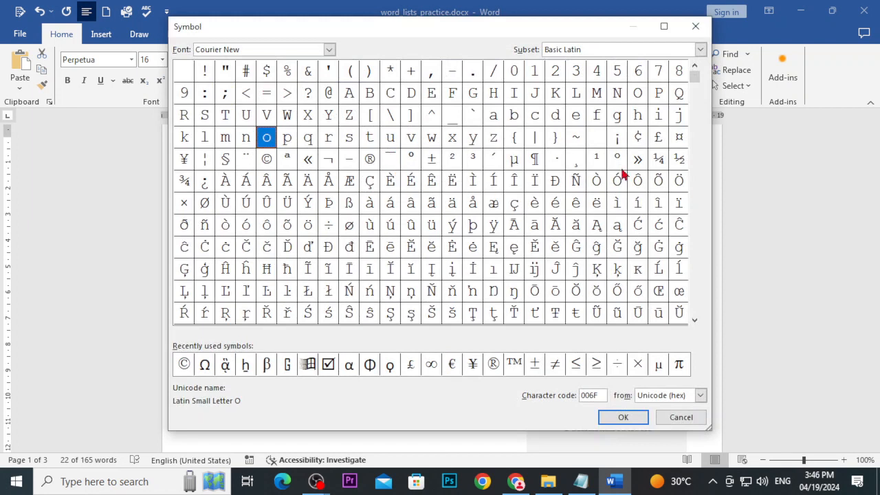
left_click_drag(680, 86, 696, 122)
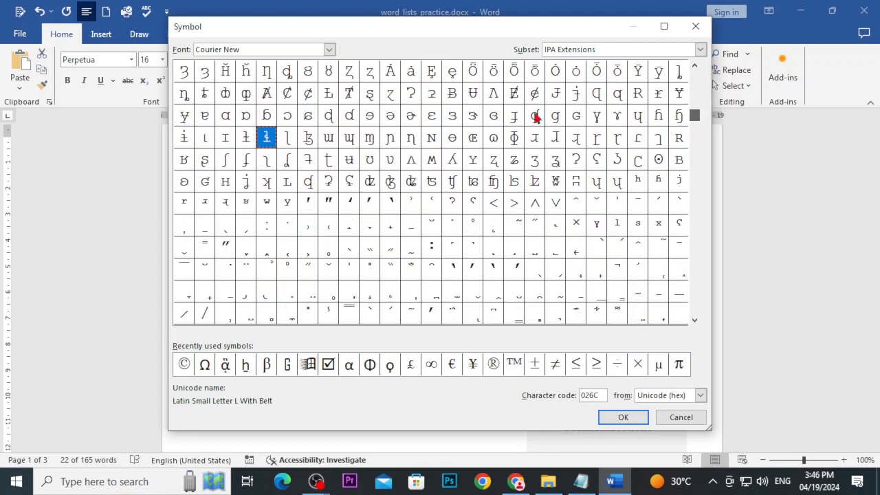
left_click_drag(240, 49, 196, 49)
type("wingding")
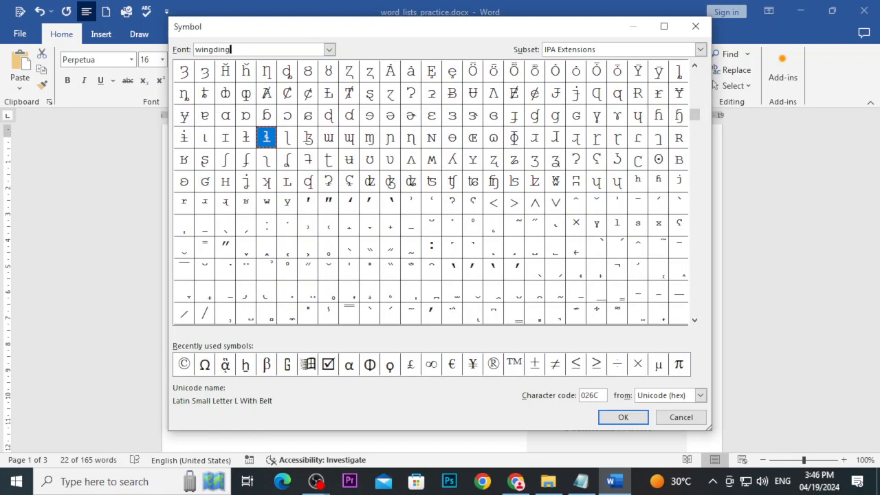
type("s")
key("Return")
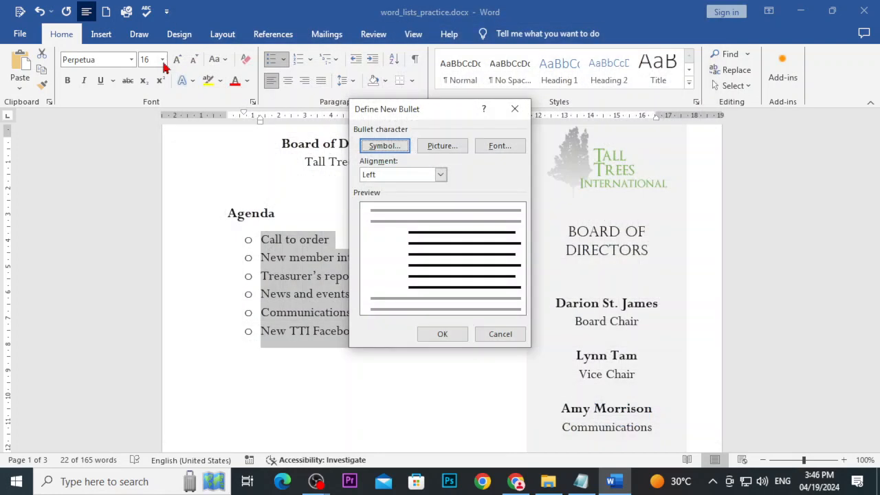
left_click(386, 146)
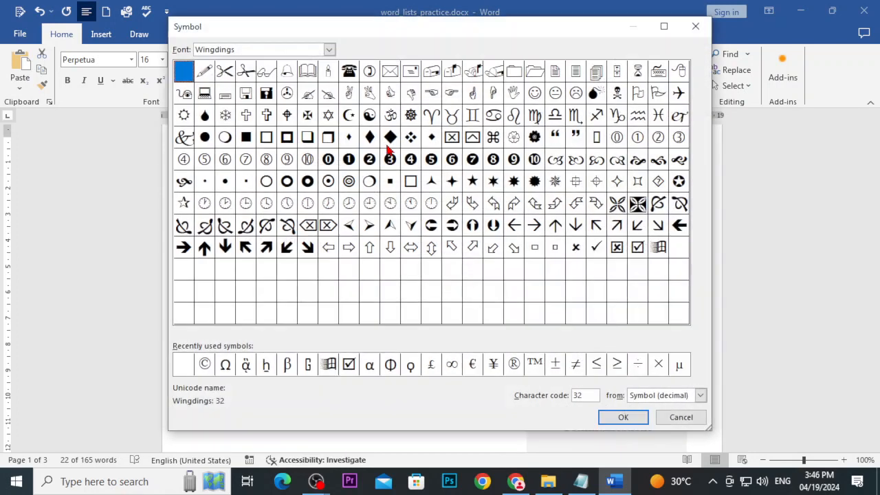
left_click(307, 181)
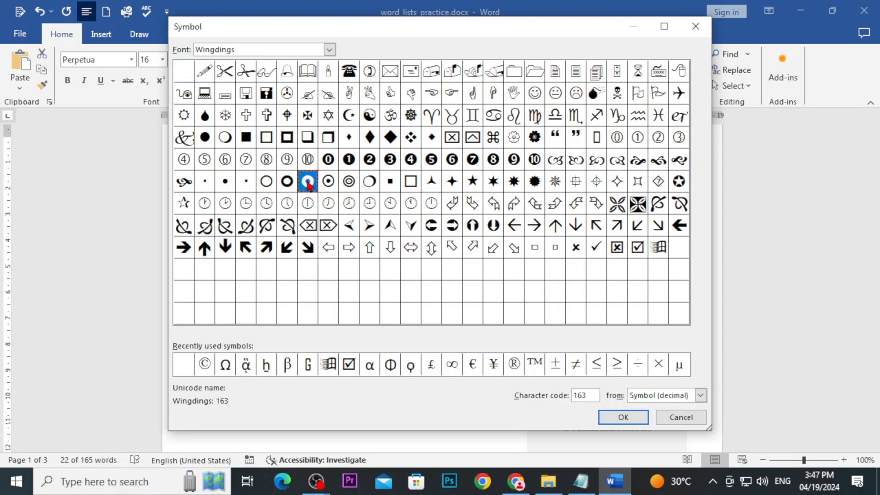
left_click(621, 418)
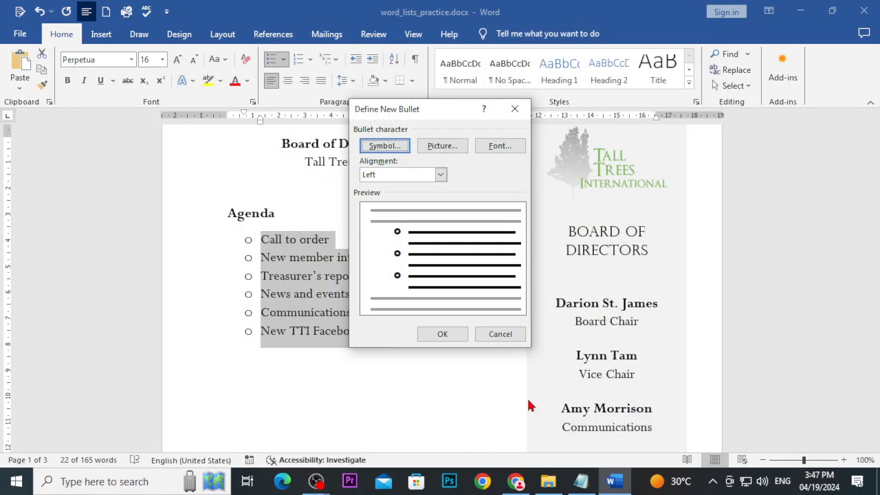
left_click(450, 339)
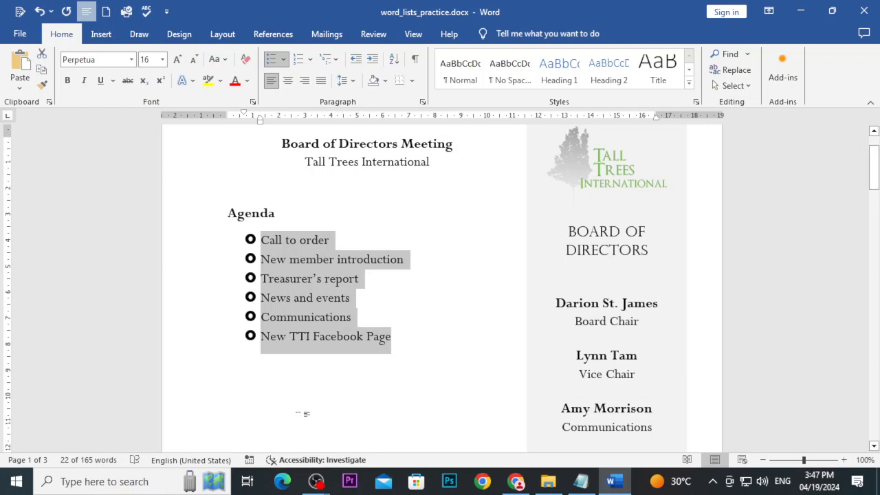
Step: Check the symbol step in the Chrome tutorial, then in Word define the Wingdings solid star, code 171, as the Agenda list's bullet
left_click(516, 481)
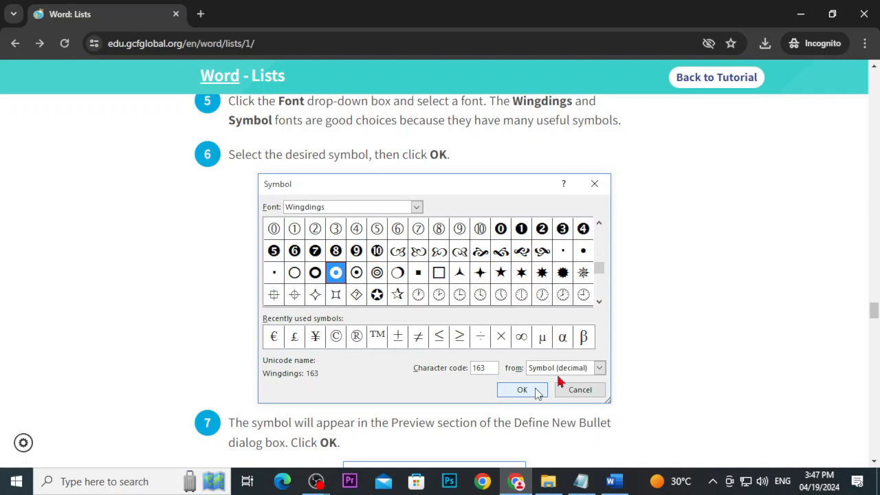
mouse_move(581, 485)
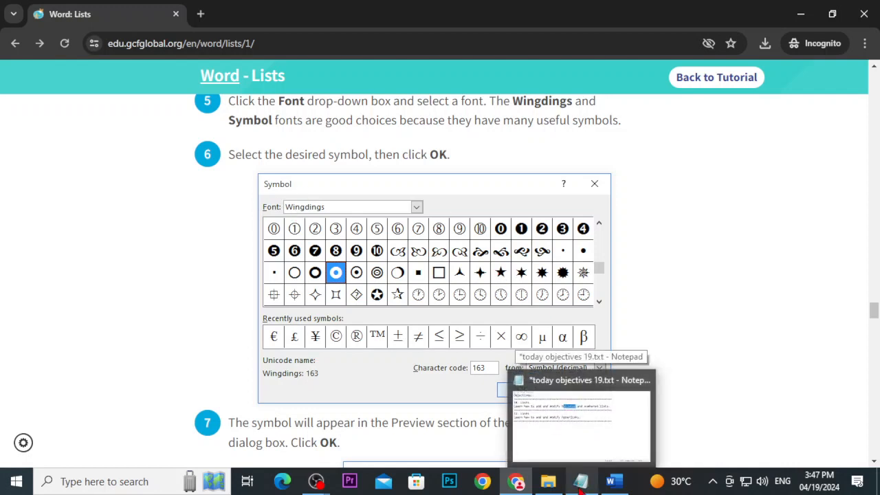
left_click(613, 482)
left_click_drag(261, 240, 383, 334)
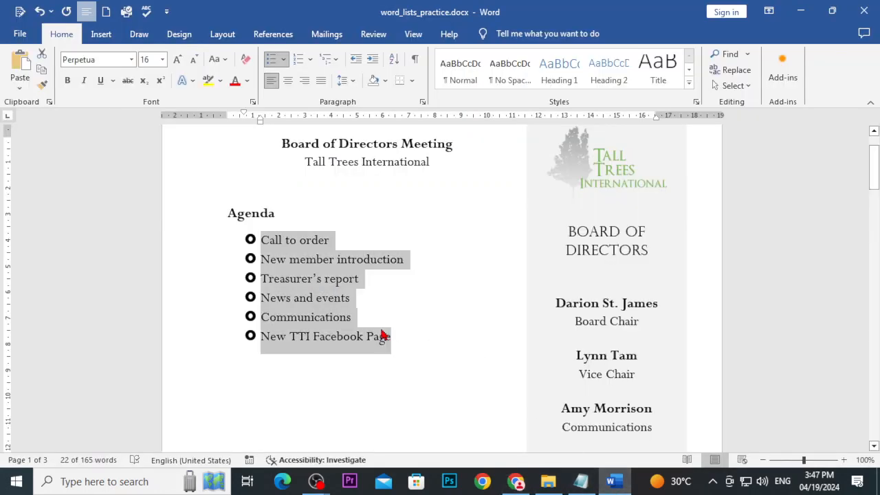
left_click(284, 61)
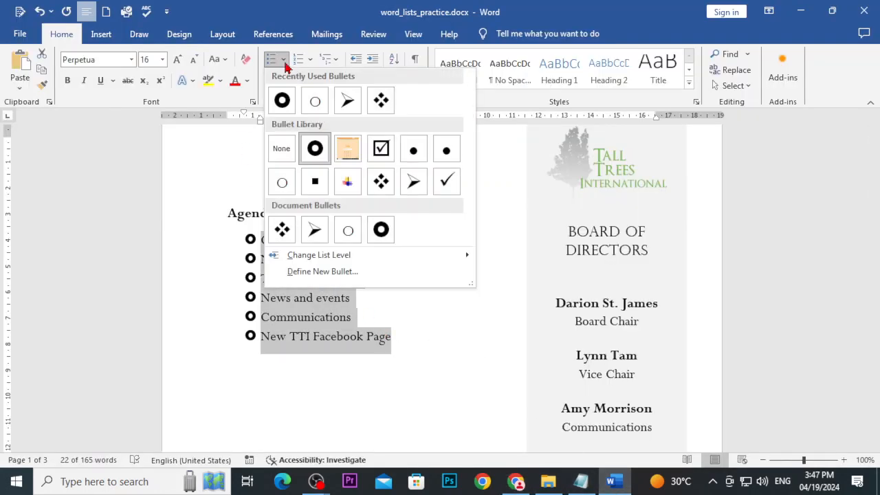
left_click(354, 274)
left_click(384, 149)
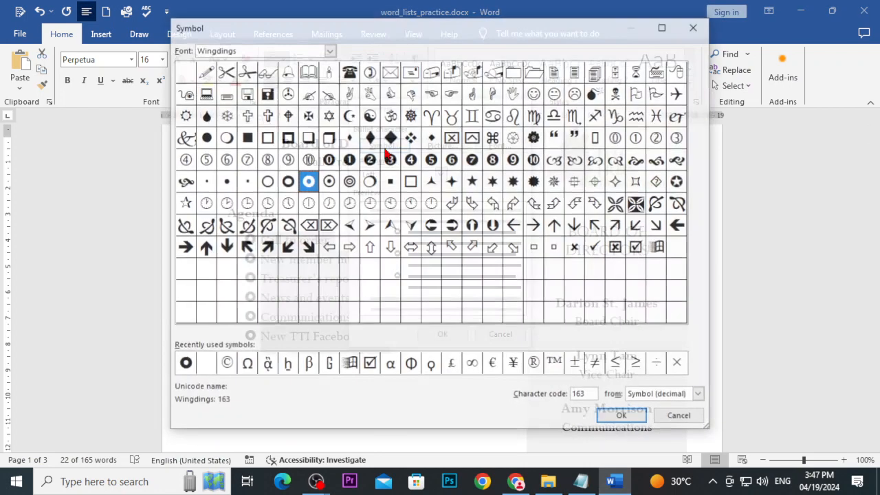
left_click(473, 183)
left_click(616, 417)
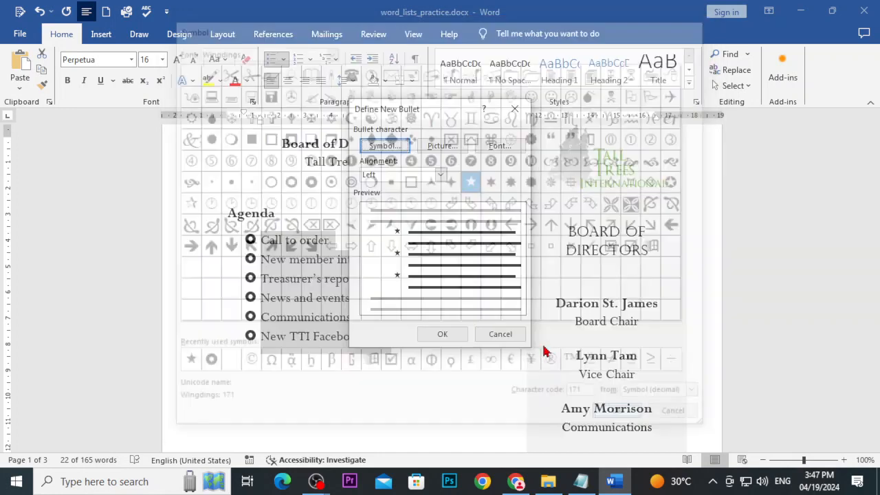
left_click(448, 333)
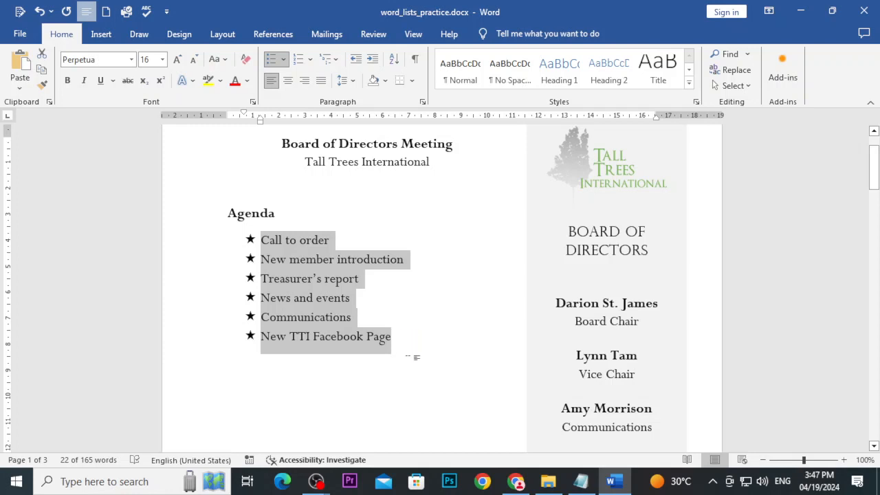
Step: Recolor the Agenda list's star bullets with the darkest green theme color through the new bullet's font settings
left_click_drag(392, 338, 246, 238)
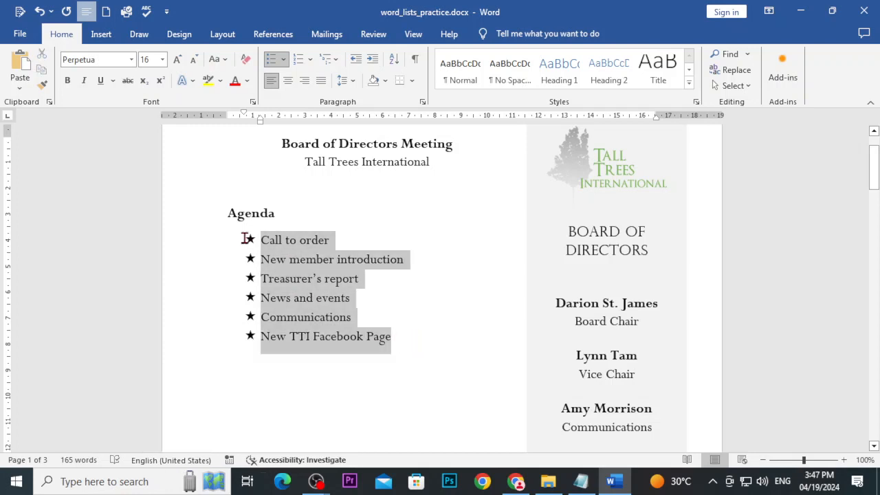
left_click(282, 59)
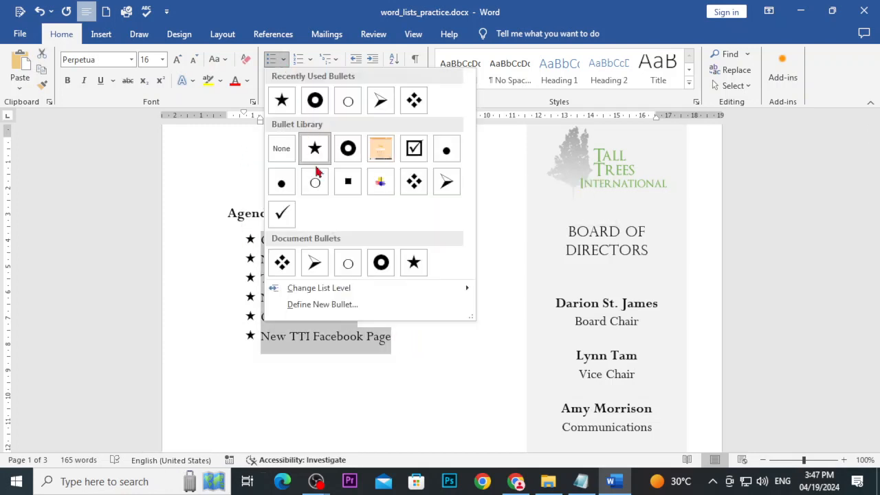
left_click(327, 310)
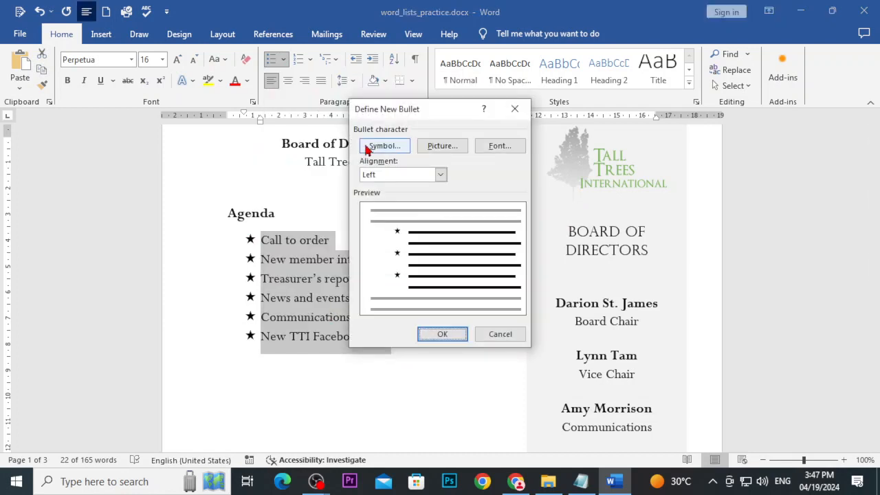
left_click(498, 147)
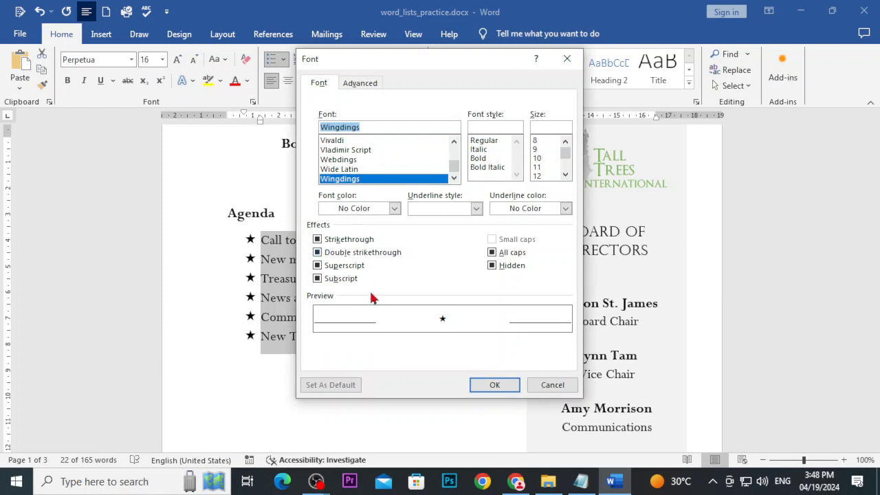
left_click(393, 209)
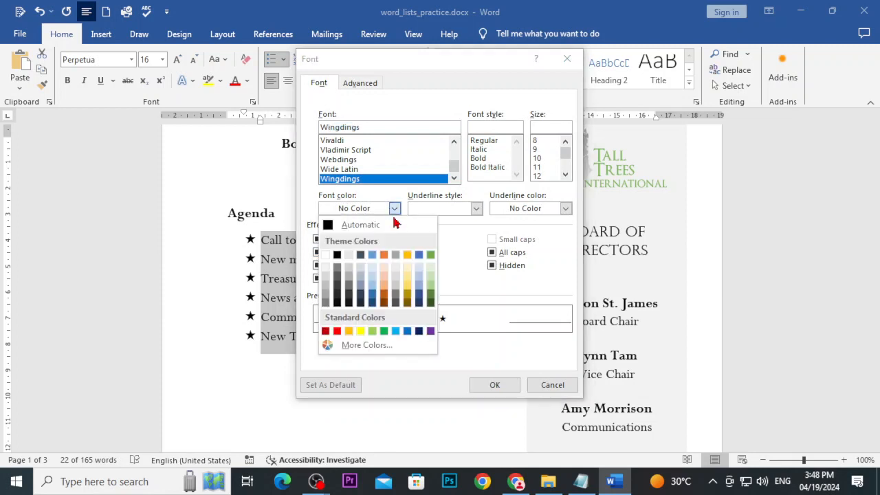
left_click(430, 303)
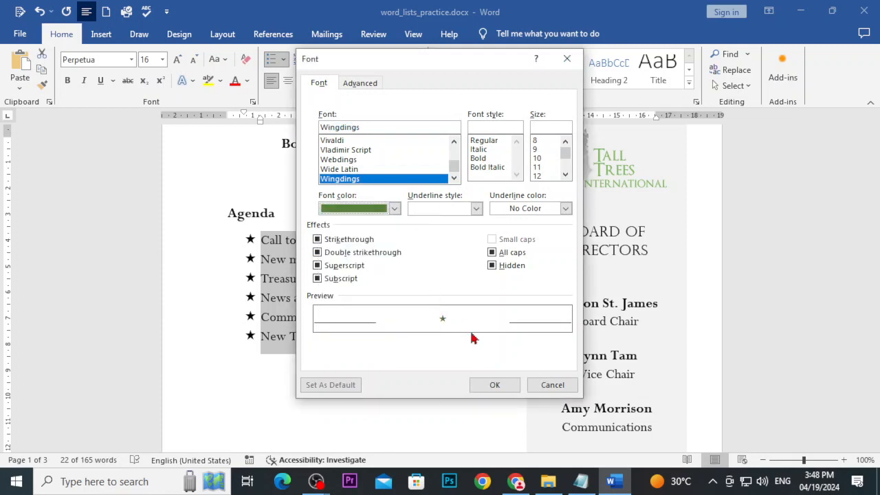
left_click(493, 385)
left_click(444, 334)
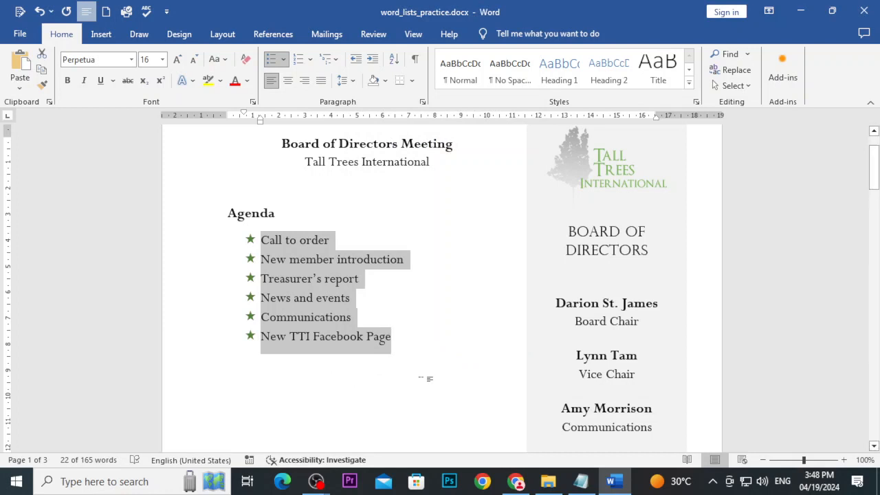
left_click(432, 369)
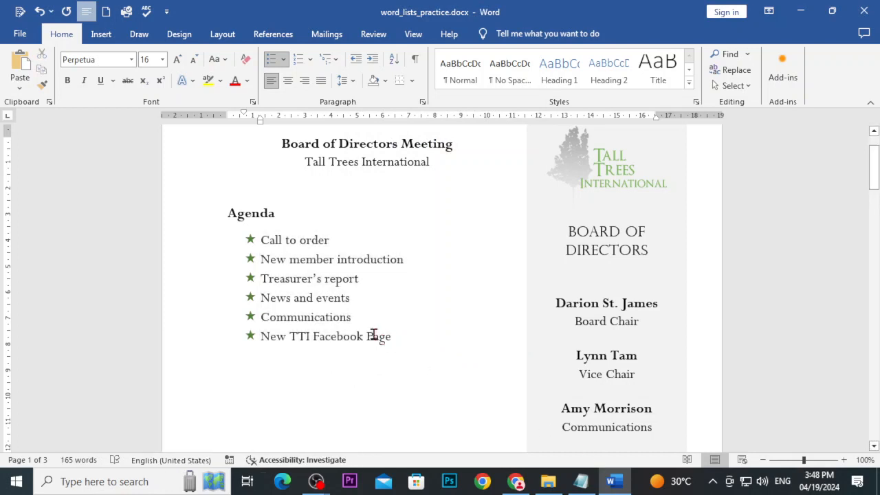
Step: Change the font color of the New TTI Facebook Page item to the darkest green theme color
left_click_drag(373, 335, 271, 341)
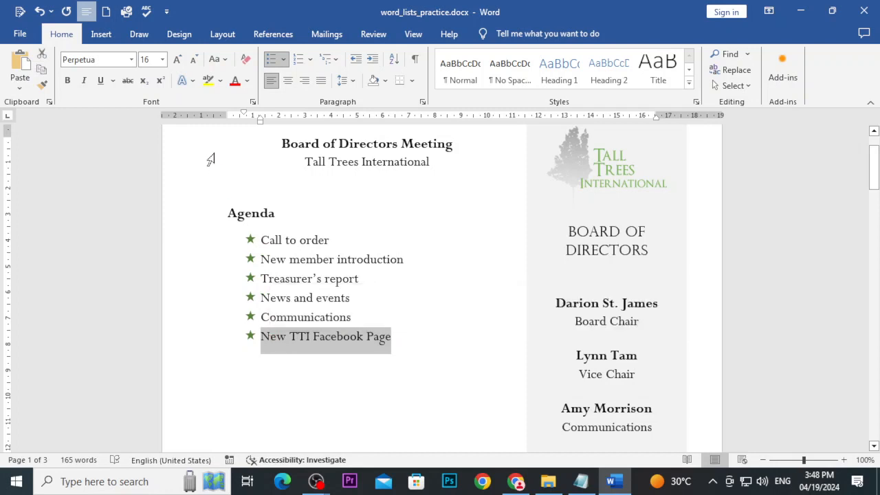
left_click(248, 81)
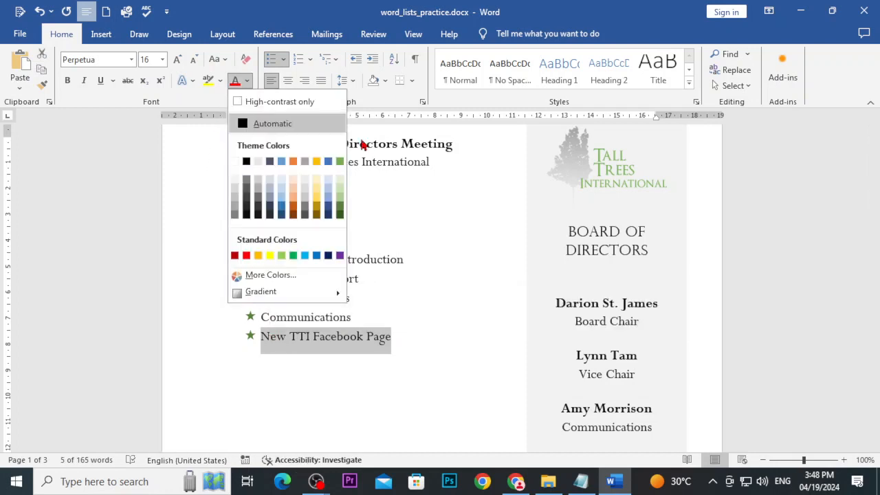
left_click(340, 216)
left_click(473, 358)
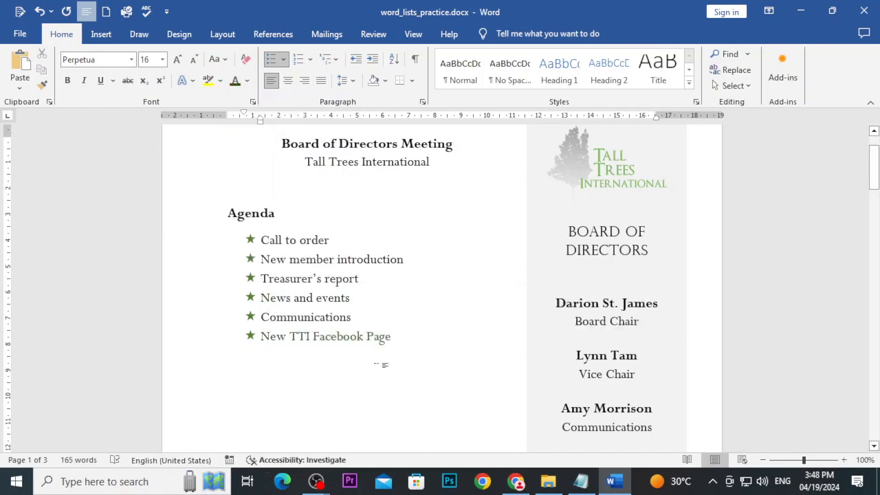
scroll(383, 365, "up", 3, "ctrl")
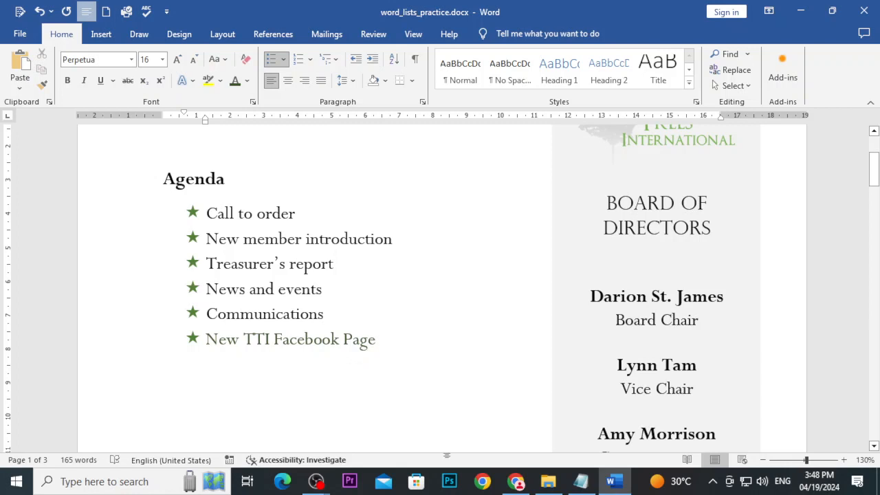
Step: Switch to the Chrome tutorial and read the remaining symbol bullet steps and the section on changing the bullet color
left_click(516, 482)
scroll(399, 390, "down", 3)
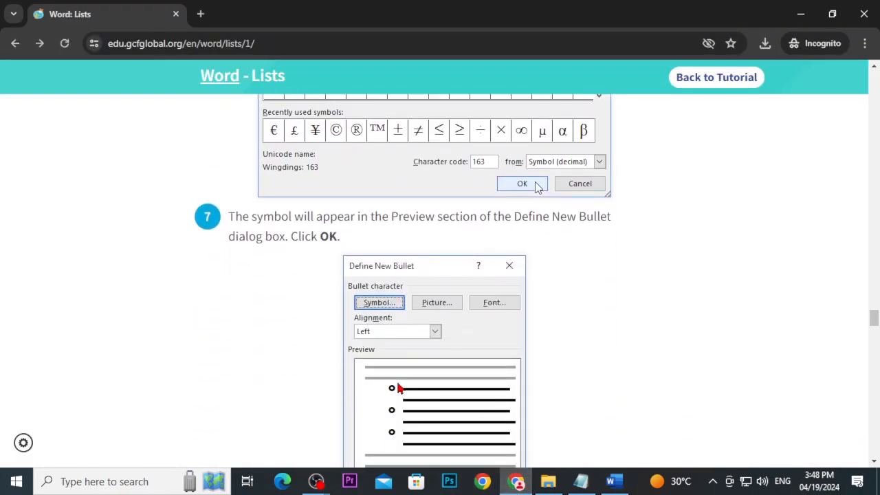
scroll(397, 389, "down", 1)
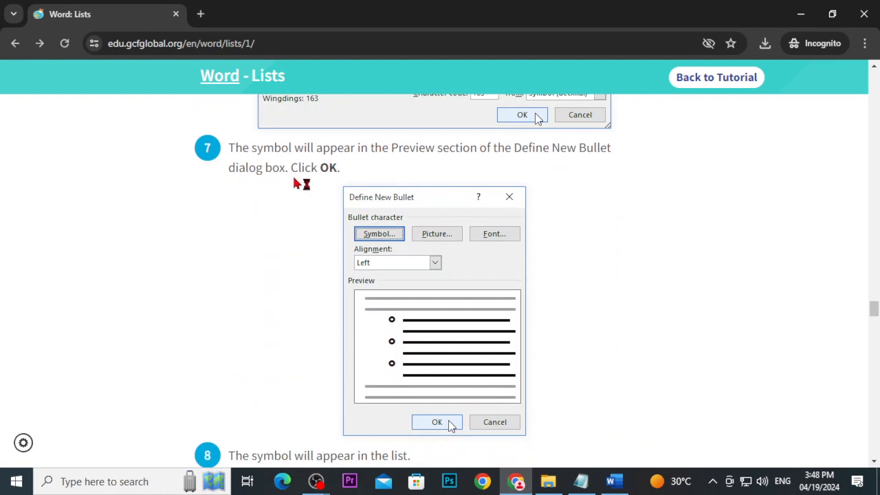
scroll(389, 338, "down", 4)
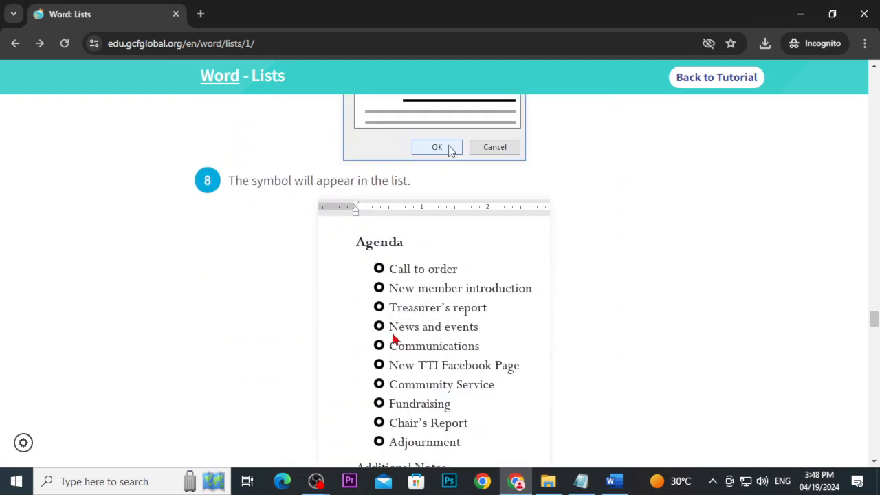
scroll(392, 340, "down", 2)
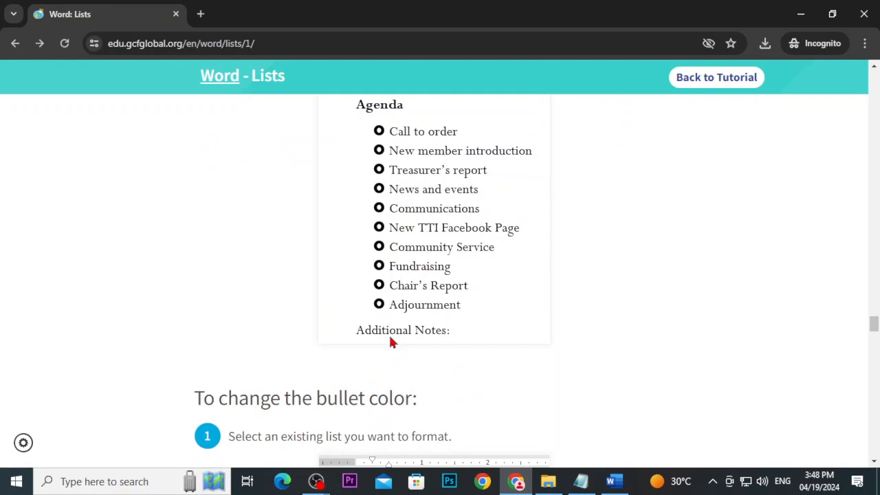
scroll(390, 342, "down", 2)
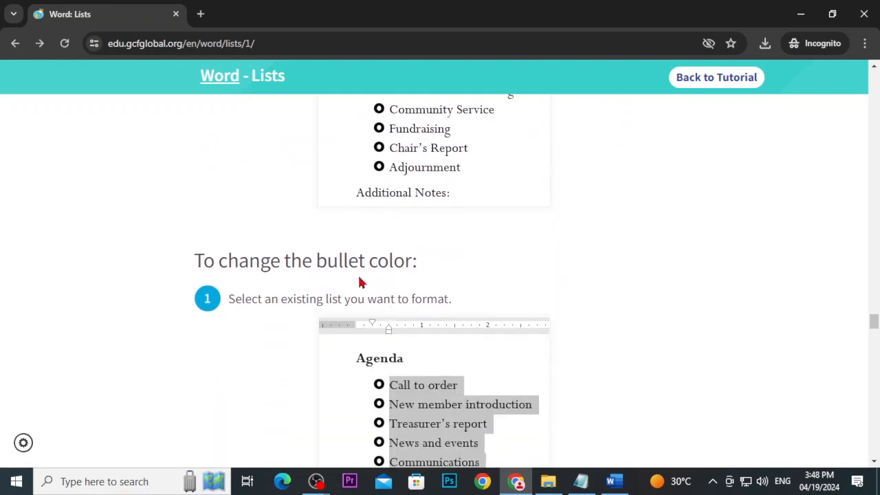
scroll(360, 282, "down", 3)
scroll(385, 285, "down", 1)
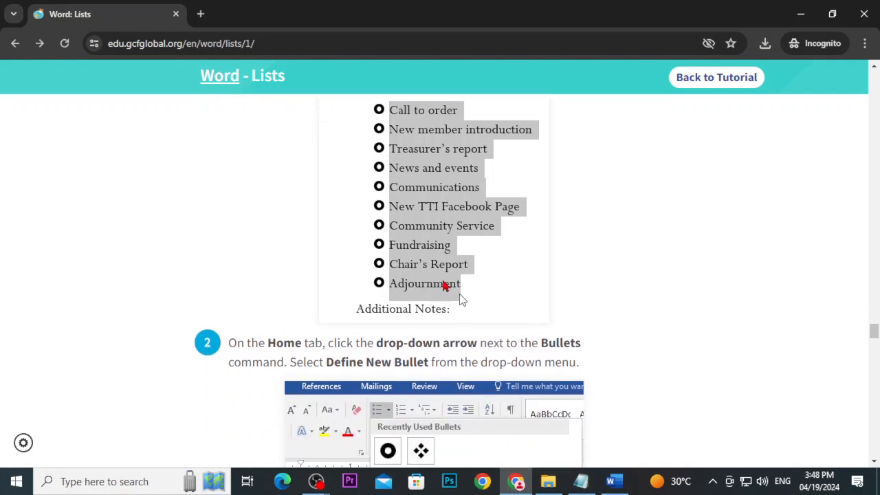
scroll(466, 358, "down", 3)
scroll(442, 426, "down", 3)
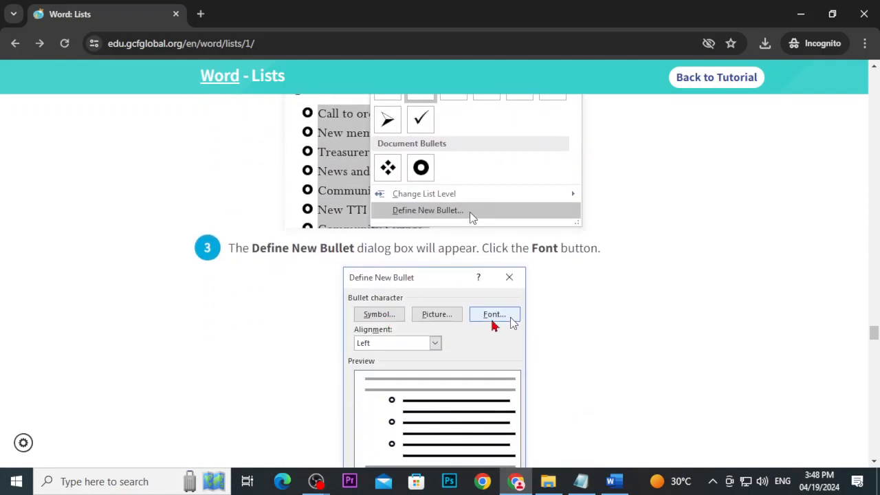
scroll(440, 275, "down", 4)
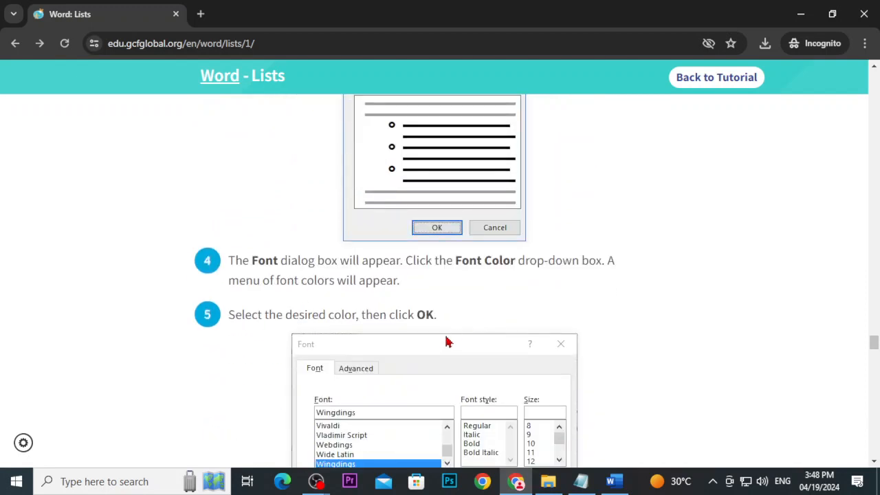
scroll(440, 275, "down", 2)
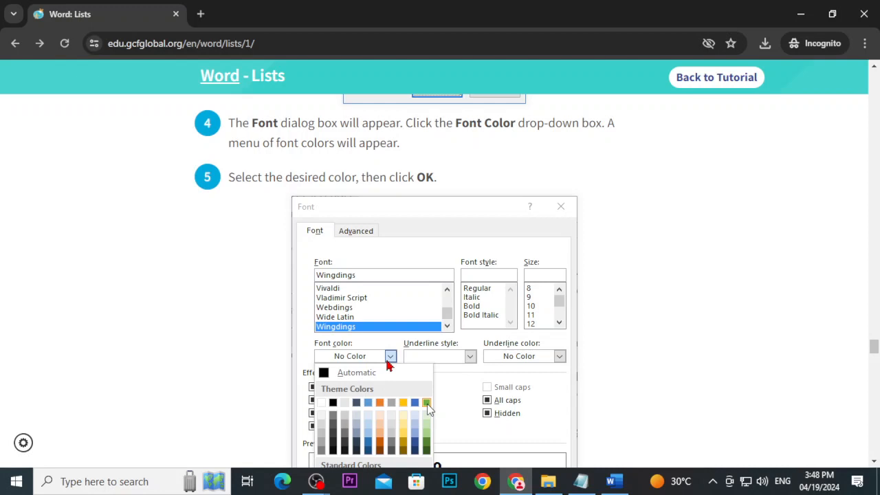
scroll(377, 362, "down", 3)
scroll(377, 363, "down", 5)
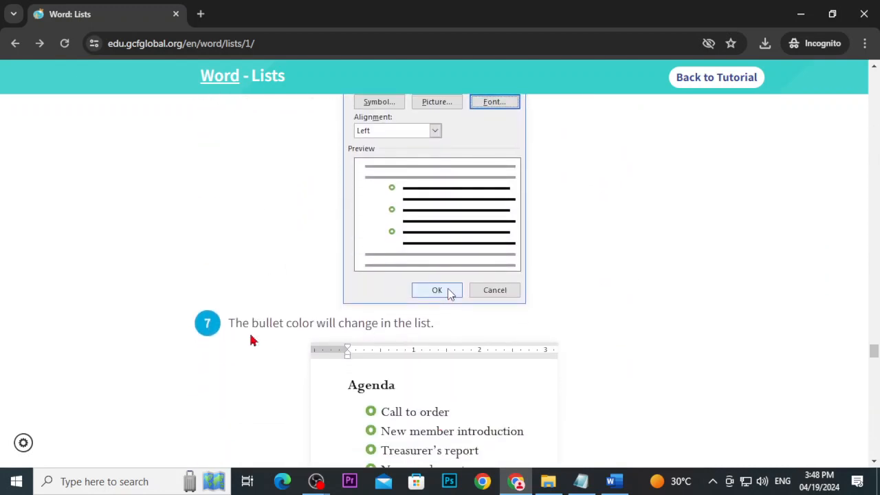
scroll(316, 342, "down", 3)
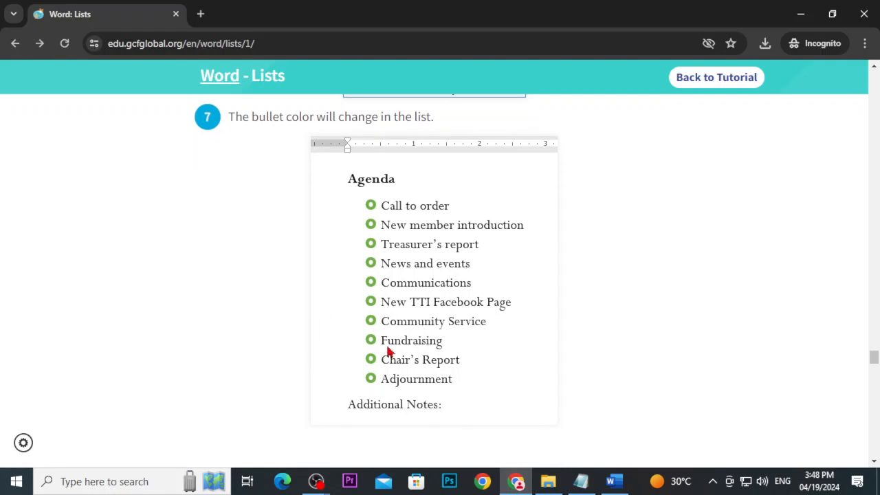
Step: Read the tutorial's Multilevel lists introduction and the first steps for creating a multilevel list
scroll(576, 370, "down", 4)
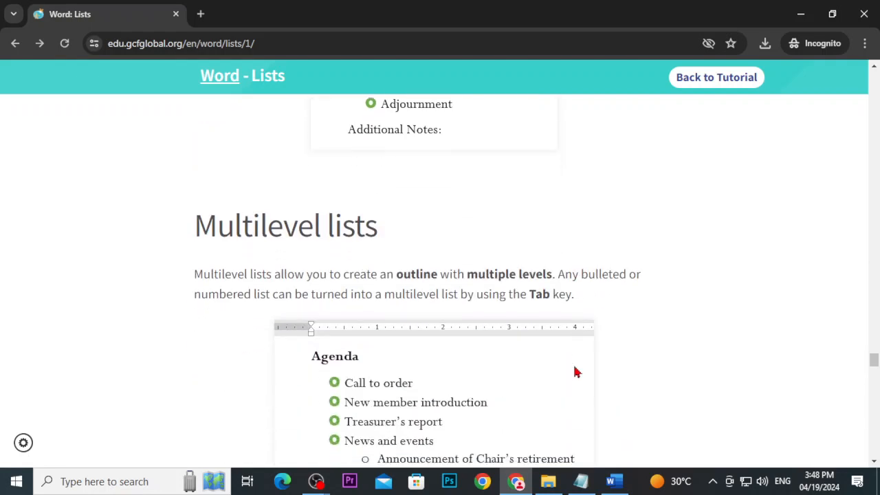
scroll(574, 373, "down", 1)
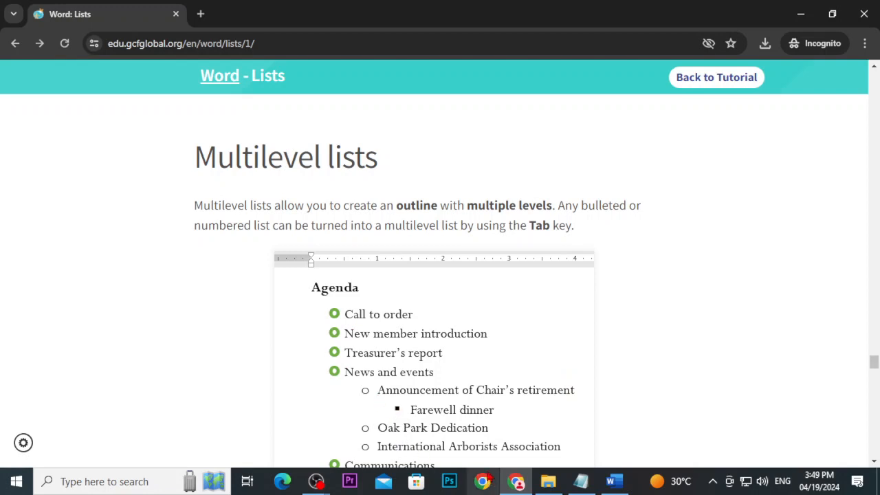
scroll(447, 371, "down", 6)
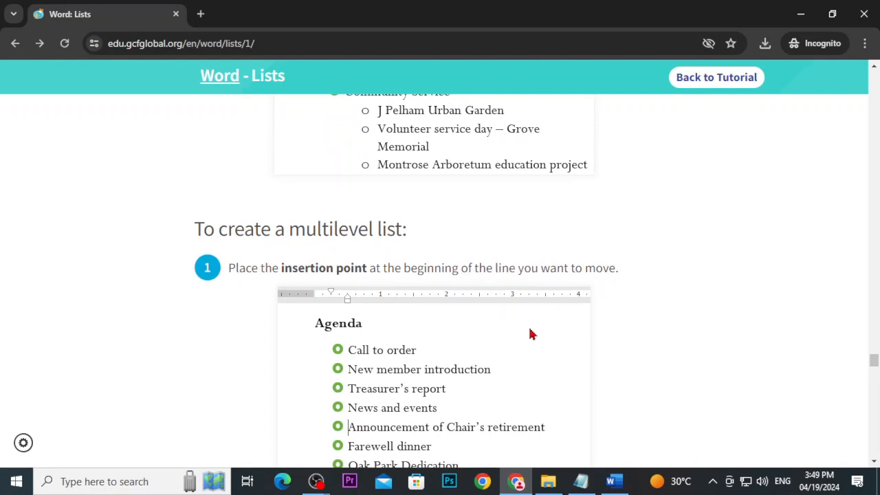
scroll(529, 334, "down", 2)
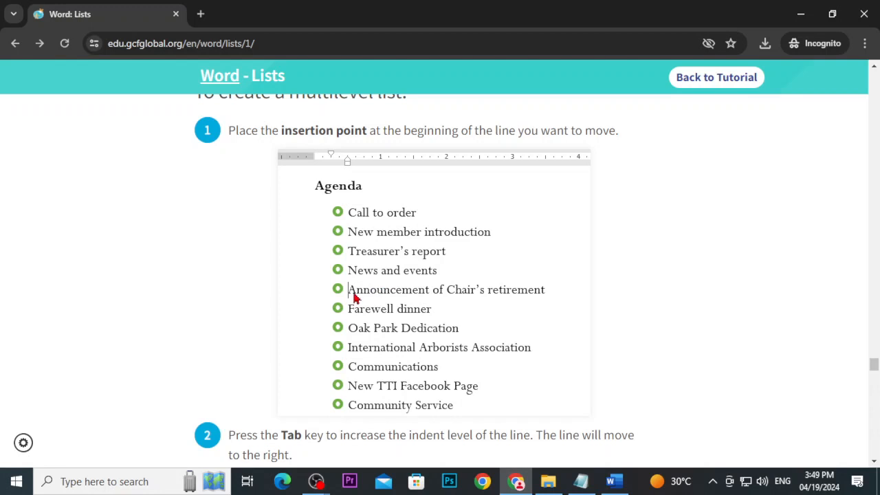
scroll(359, 310, "down", 4)
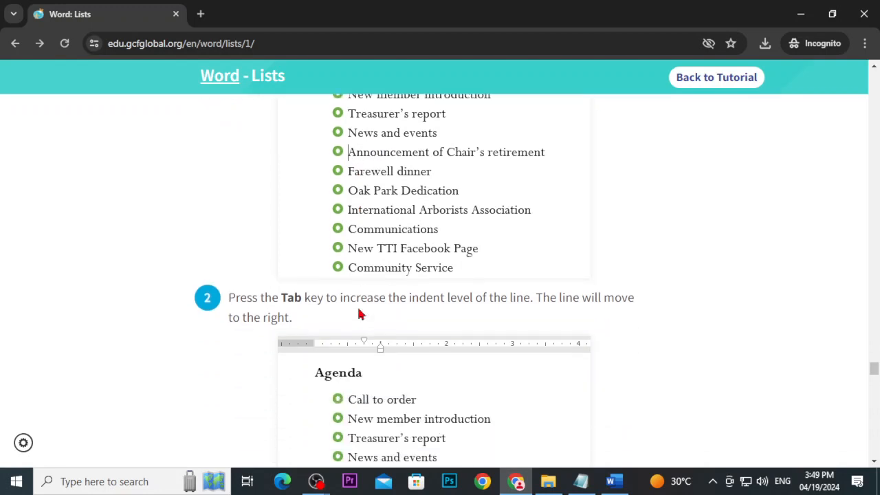
Step: Switch to Word, select the Agenda list and undo the green item text, the green star bullets and the star bullet definition
left_click(611, 481)
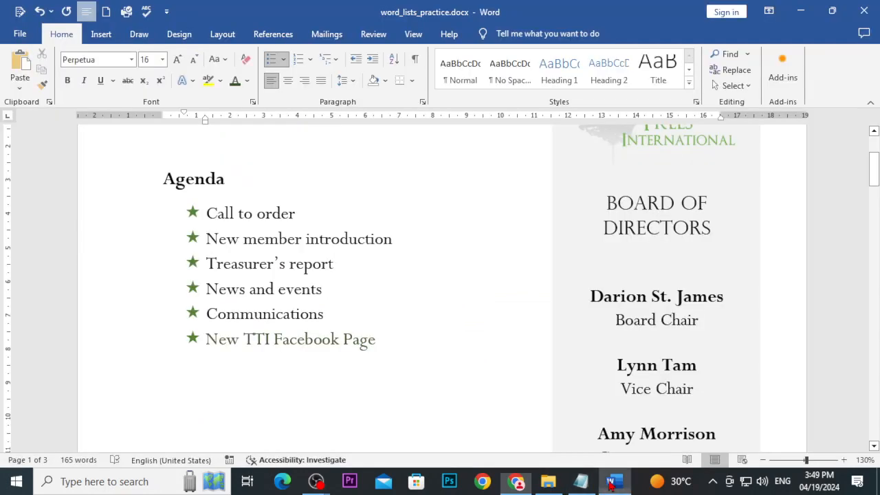
left_click_drag(410, 361, 190, 212)
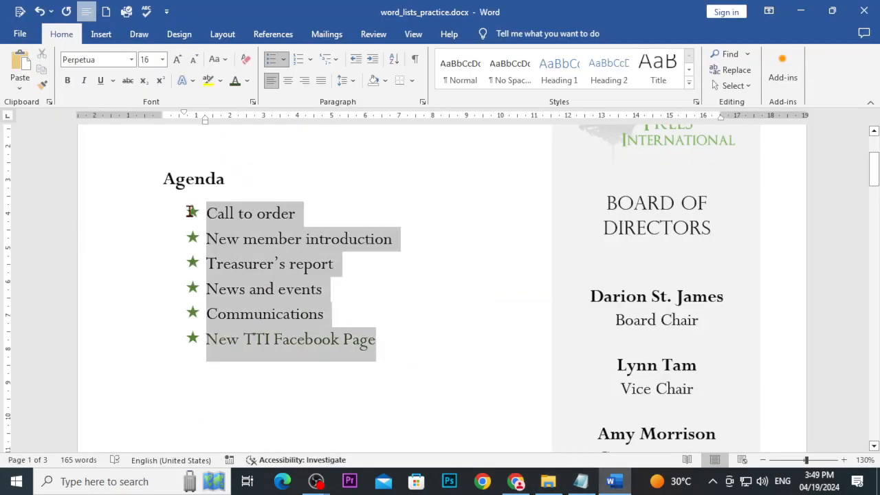
key("ctrl+z")
key("ctrl+z")
key("ctrl+z")
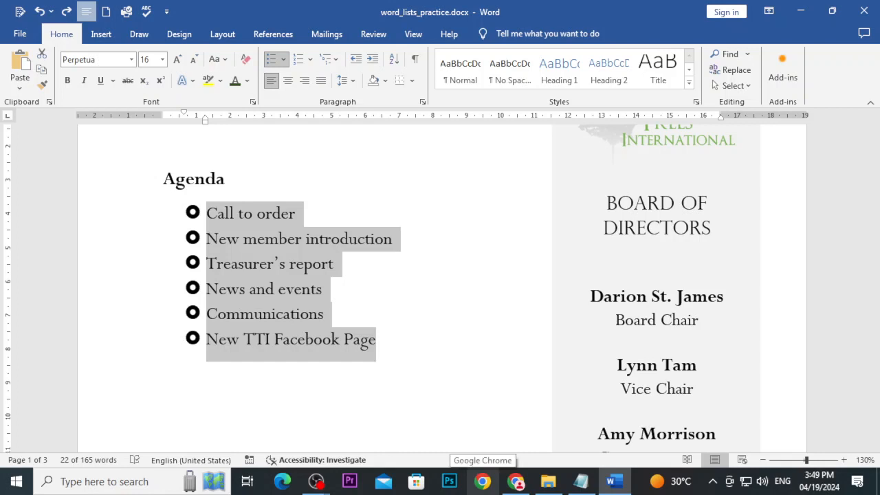
Step: Recolor the Agenda list's ring bullets with a light green theme color through the new bullet's font settings
left_click(285, 64)
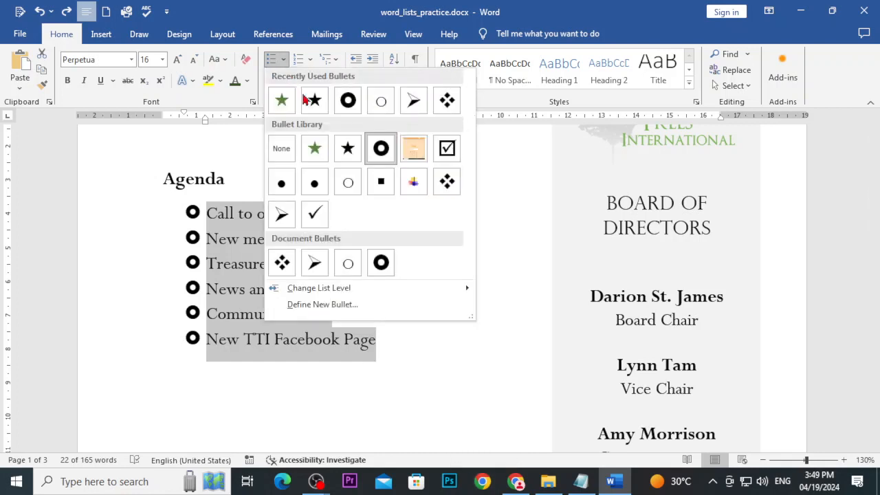
left_click(320, 304)
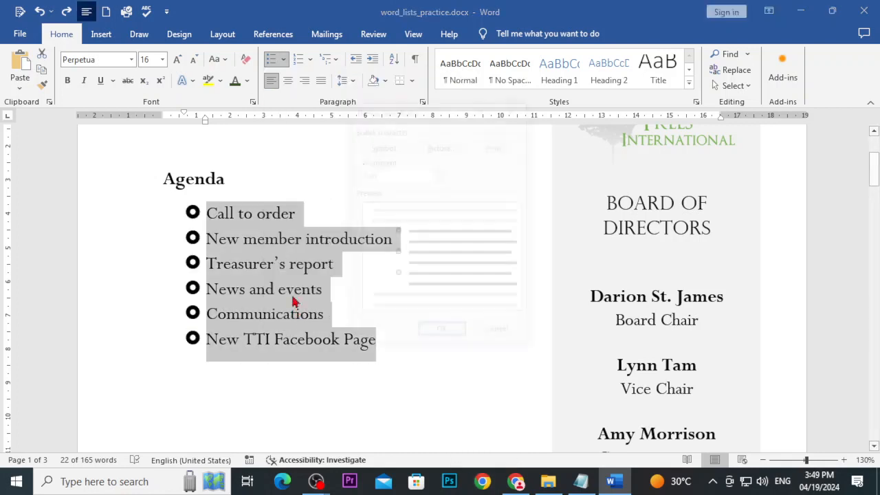
left_click(501, 146)
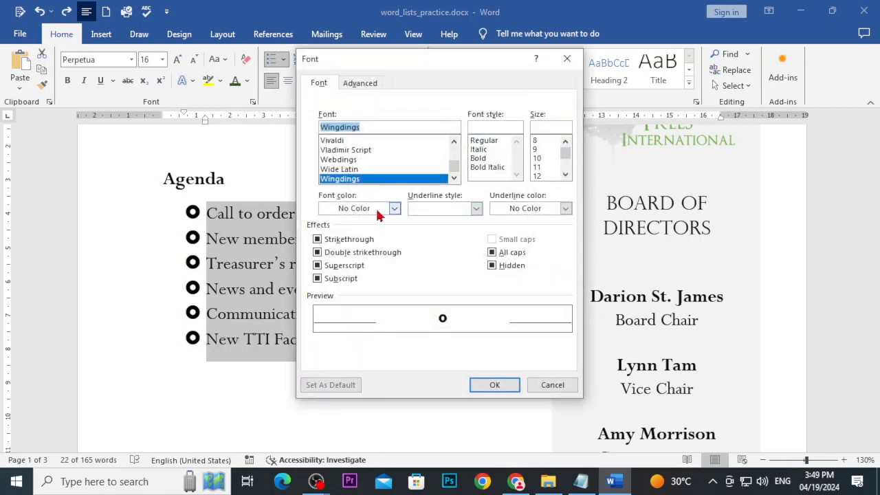
left_click(394, 209)
left_click(432, 287)
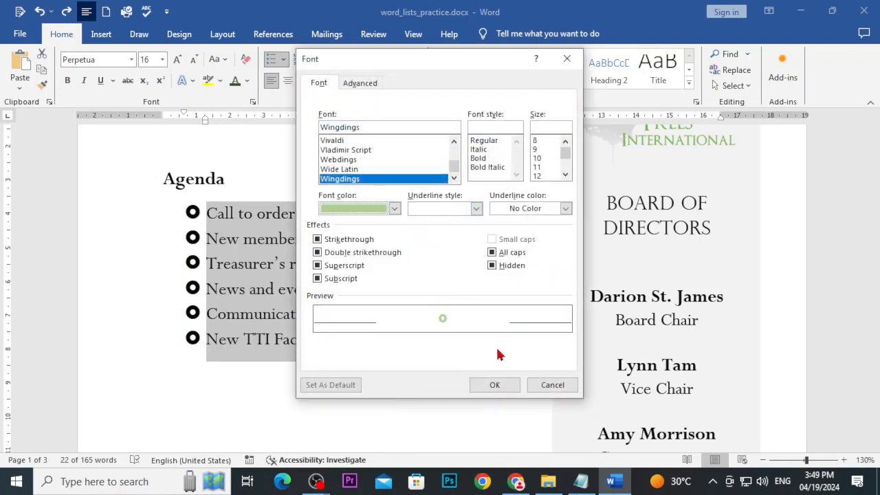
left_click(494, 385)
left_click(443, 334)
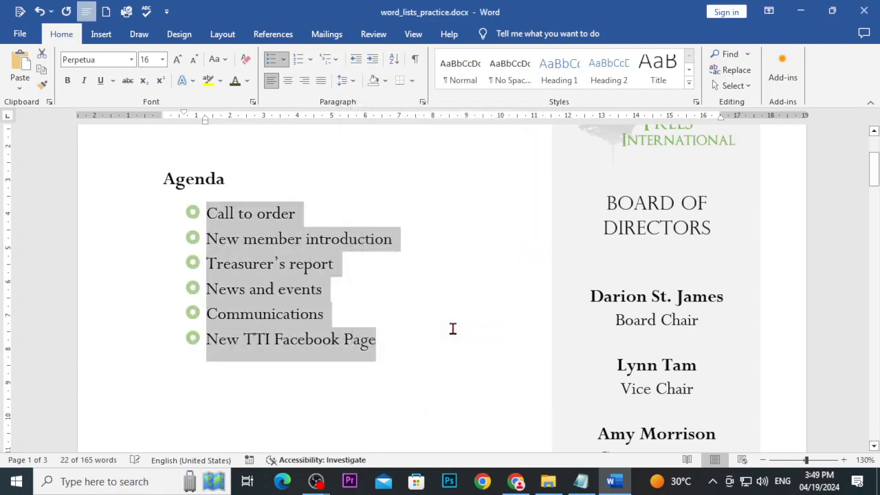
left_click(433, 316)
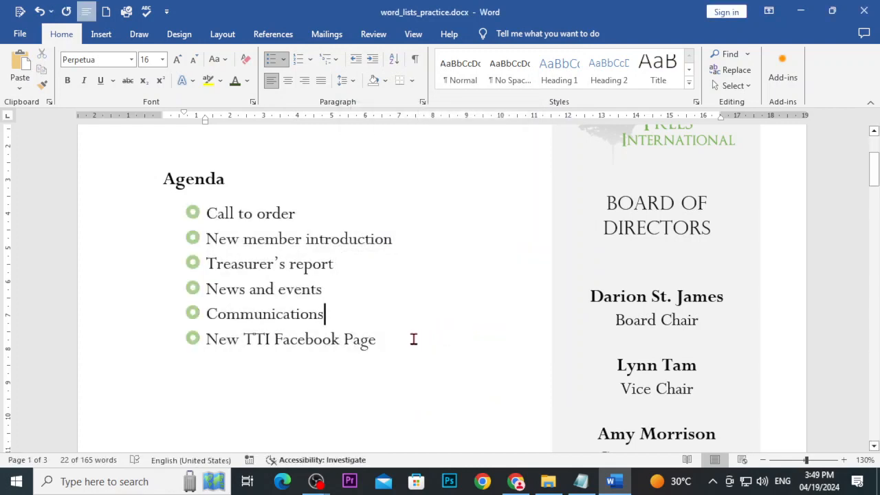
Step: Check the tutorial's multilevel list example, then look through all the lists in the Word document and return to the Agenda
left_click(516, 481)
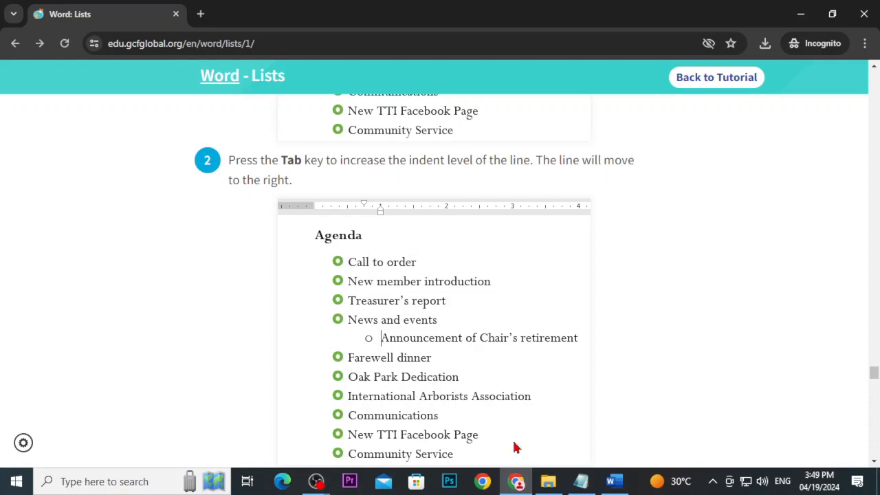
left_click(512, 479)
scroll(255, 252, "down", 8)
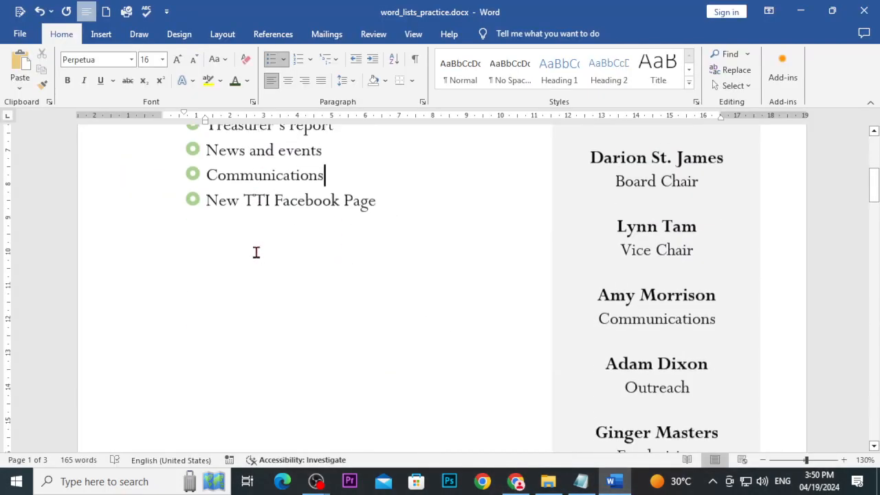
scroll(263, 272, "up", 6)
scroll(263, 271, "up", 3)
scroll(261, 275, "down", 10)
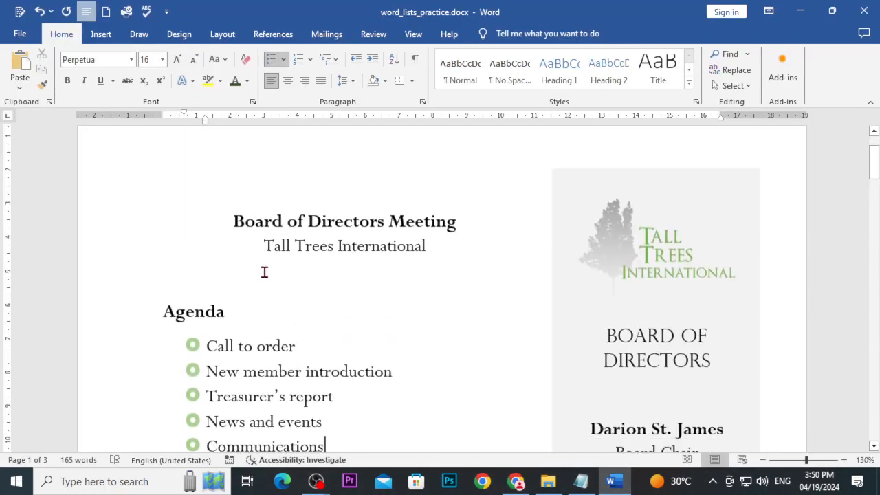
scroll(258, 288, "down", 5)
scroll(257, 289, "up", 2)
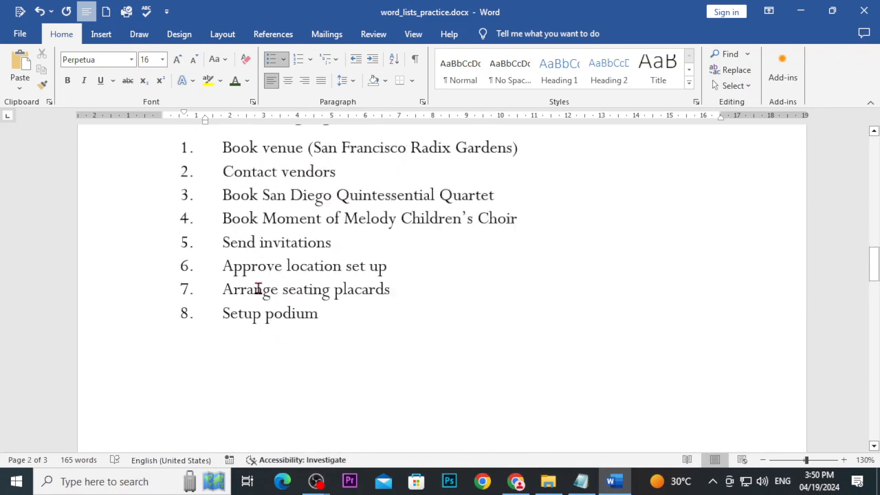
scroll(259, 304, "down", 4)
scroll(261, 309, "down", 15)
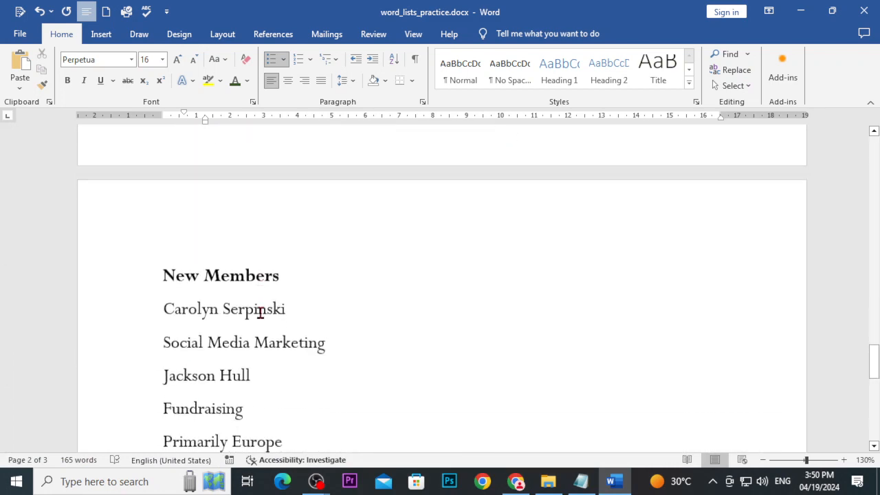
scroll(267, 314, "down", 3)
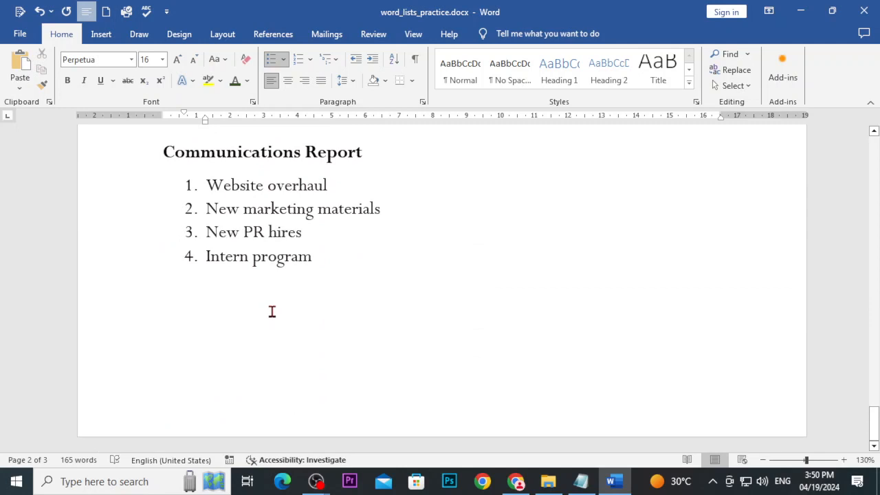
scroll(277, 309, "up", 10)
scroll(280, 324, "up", 20)
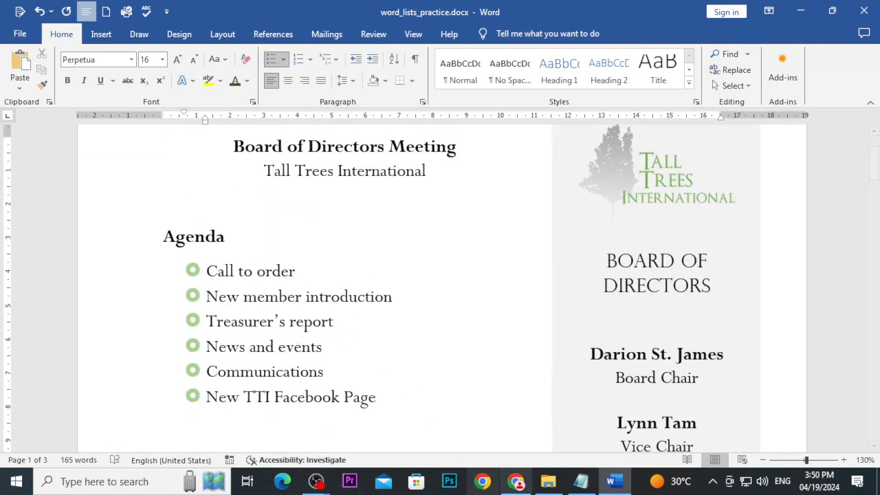
Step: Check the tutorial's indent step in Chrome, then in Word demote the Communications item one level under News and events
left_click(517, 483)
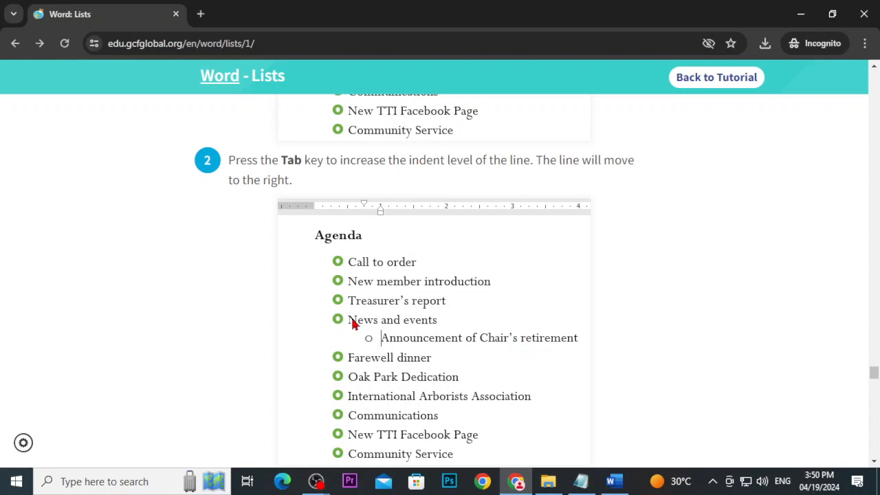
left_click(548, 484)
left_click(614, 483)
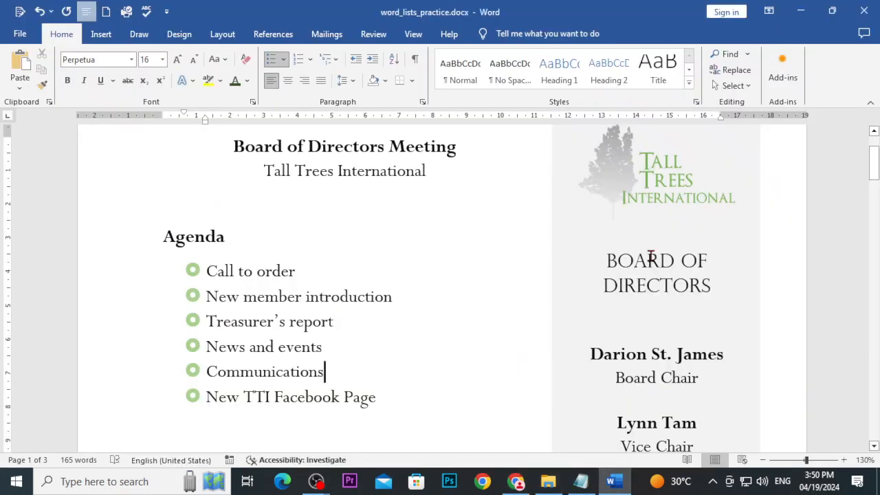
left_click(208, 371)
key("Tab")
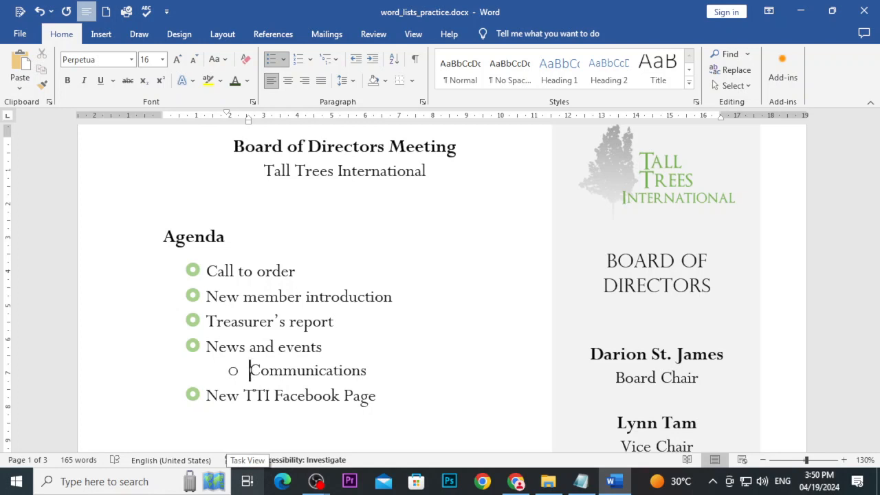
Step: Demote the New TTI Facebook Page item in the Agenda list by two levels so it sits under Communications
left_click(207, 397)
key("Tab")
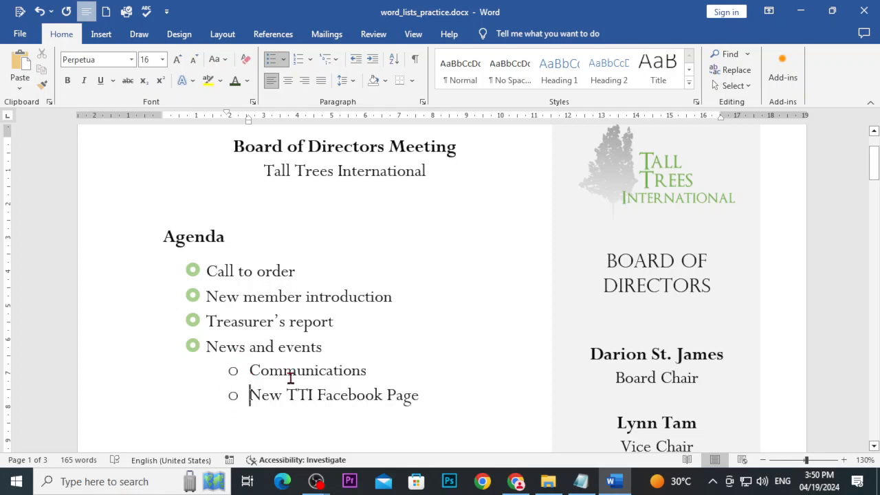
left_click(252, 394)
key("Tab")
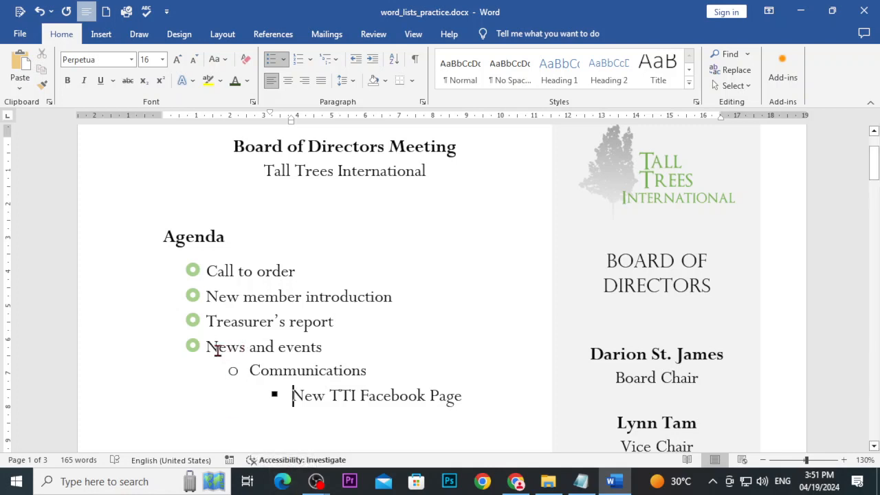
left_click_drag(214, 348, 362, 413)
left_click(267, 371)
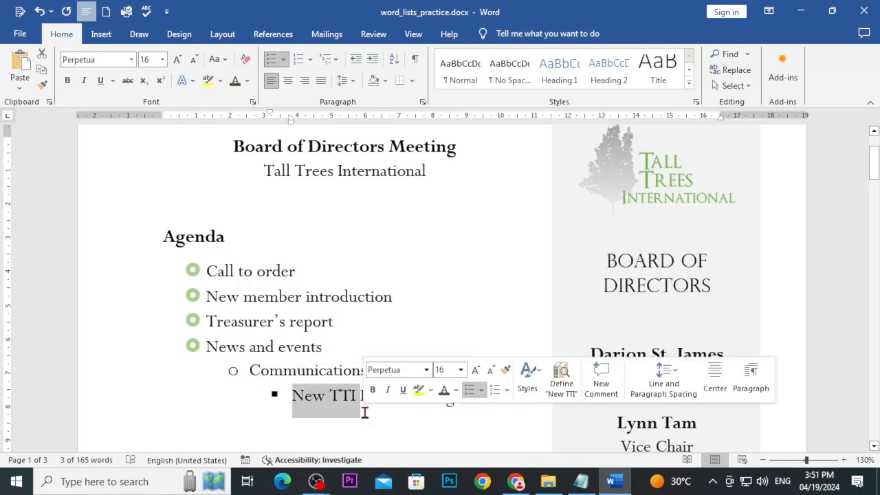
scroll(314, 405, "down", 2)
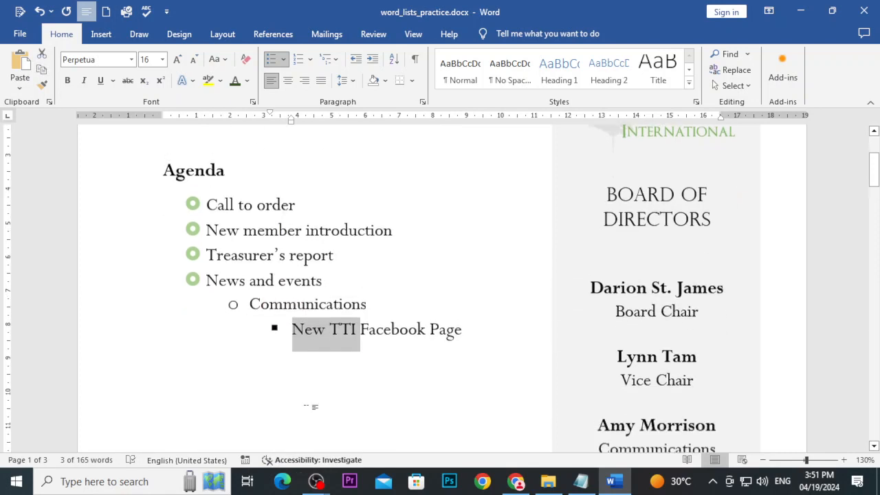
left_click(278, 297)
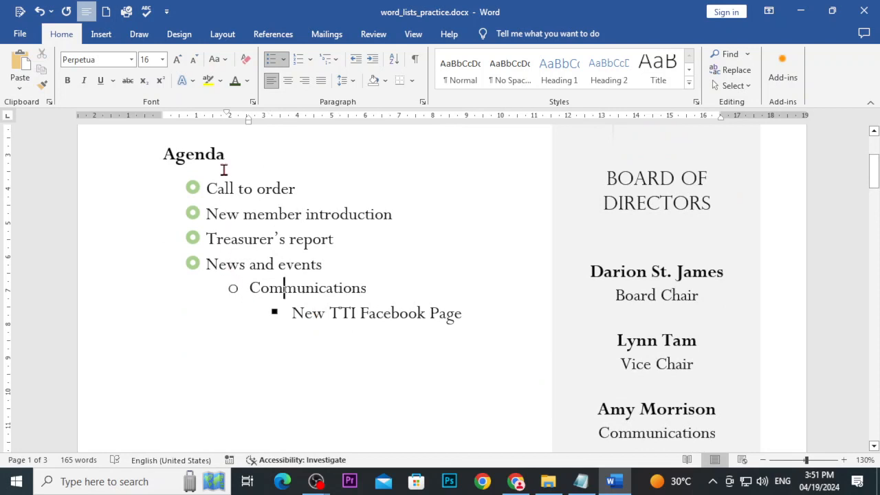
Step: Switch to Chrome, read the tutorial's instructions for increasing and decreasing an indent level, and return to Word
left_click(516, 482)
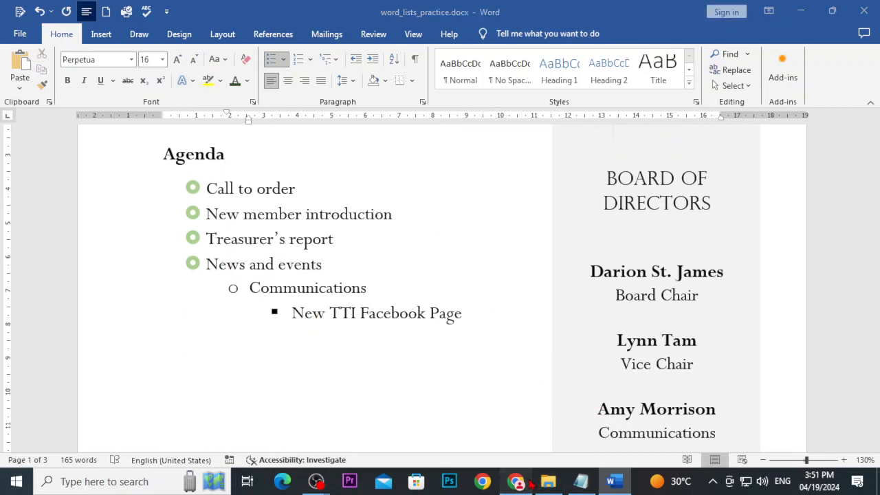
scroll(463, 450, "down", 5)
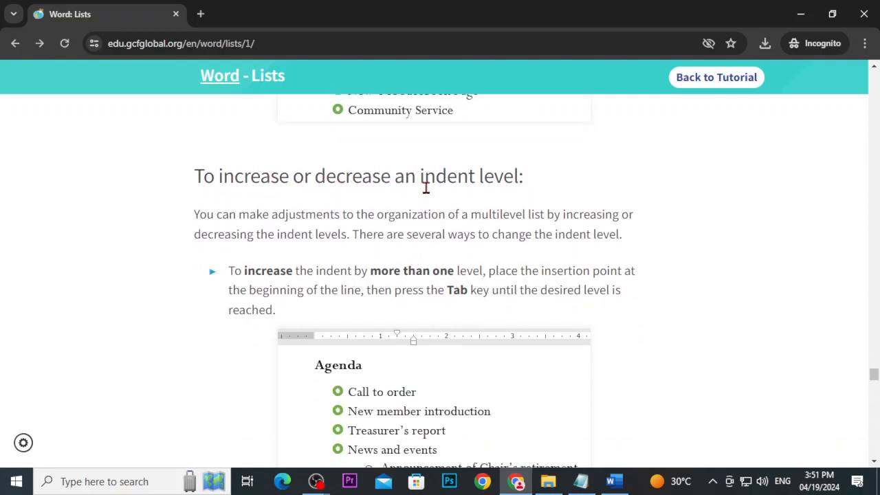
scroll(451, 259, "down", 1)
scroll(451, 261, "down", 3)
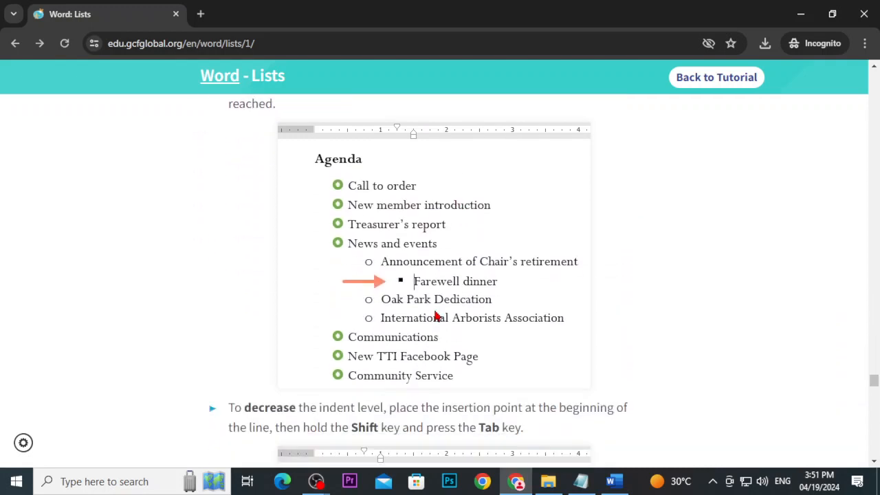
scroll(436, 316, "up", 3)
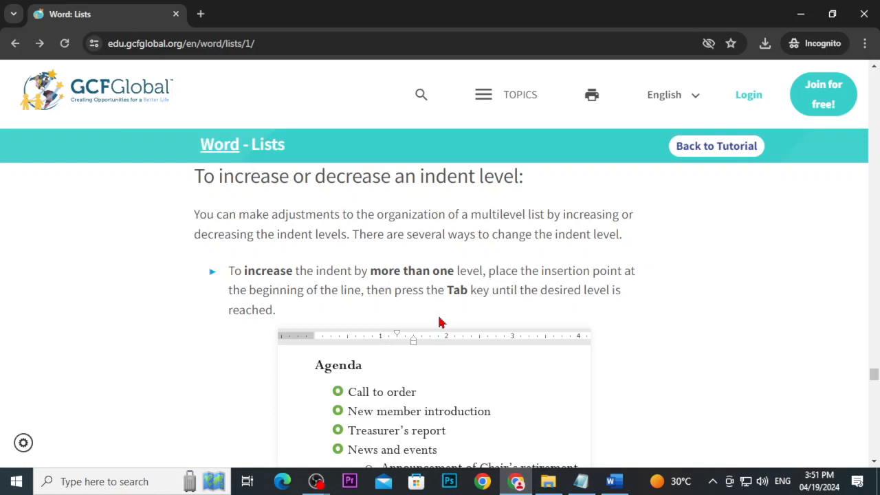
scroll(441, 323, "down", 7)
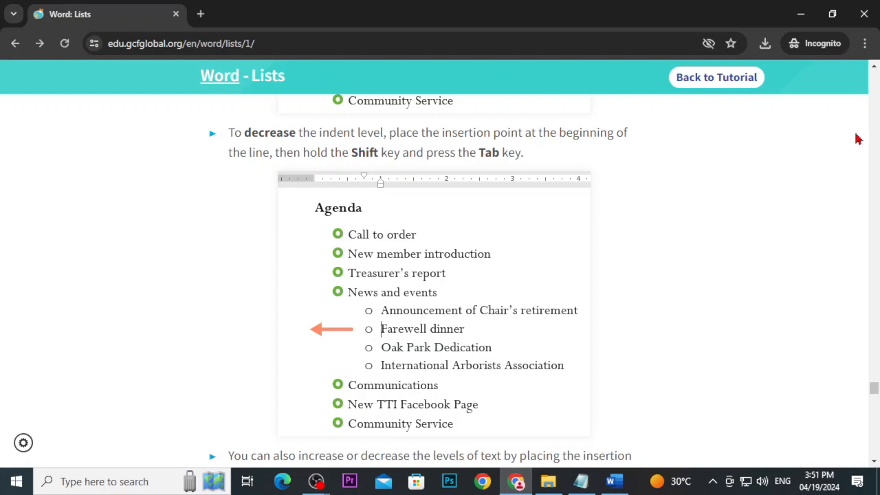
left_click(803, 14)
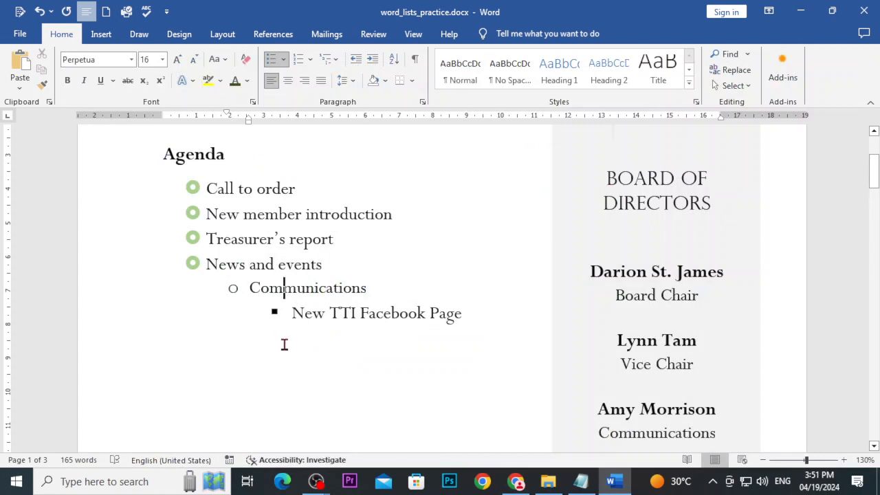
Step: Try removing the bullet of the New TTI Facebook Page item and undo the removal
left_click(292, 313)
key("BackSpace")
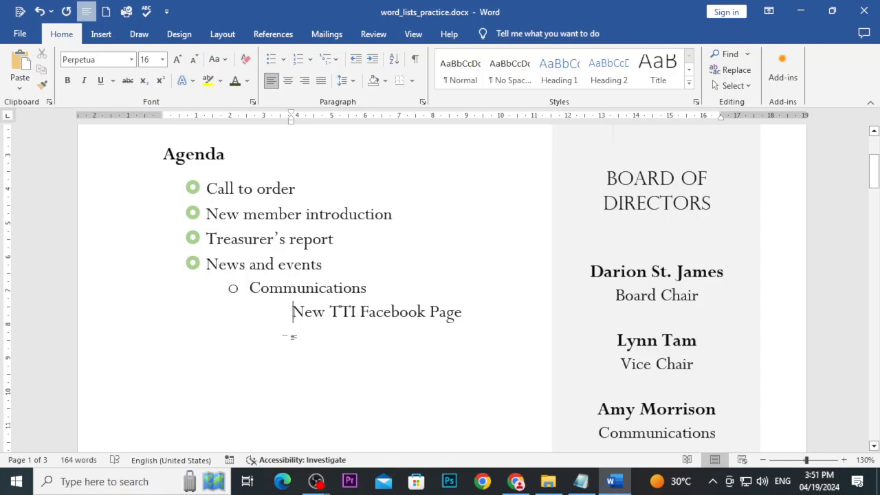
key("ctrl+z")
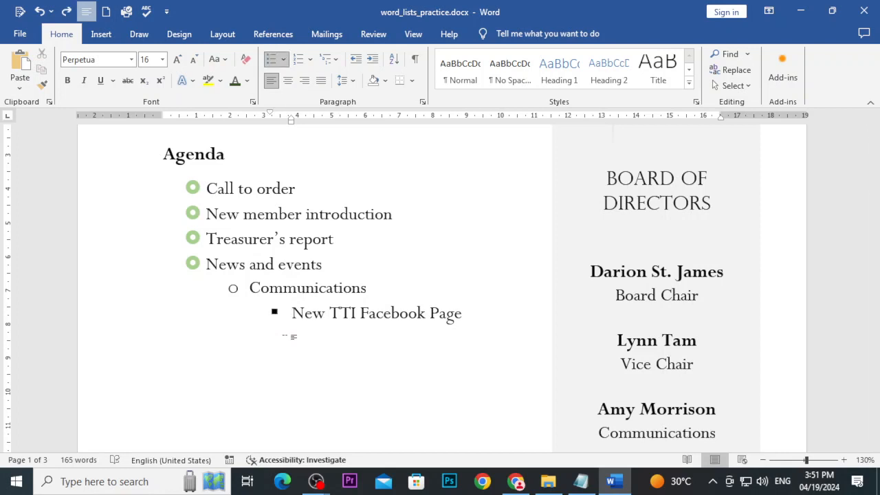
Step: Practise promoting and demoting the New TTI Facebook Page item, finishing with it promoted to the Agenda list's top level
key("shift+Tab")
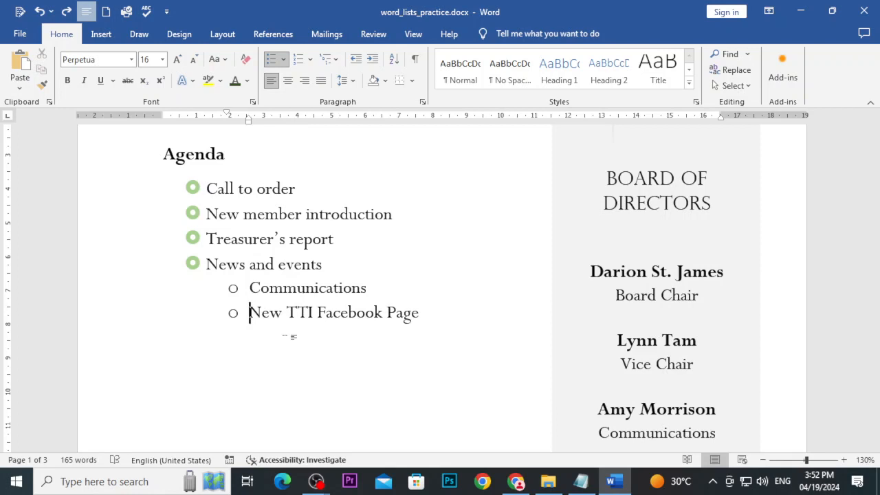
key("Tab")
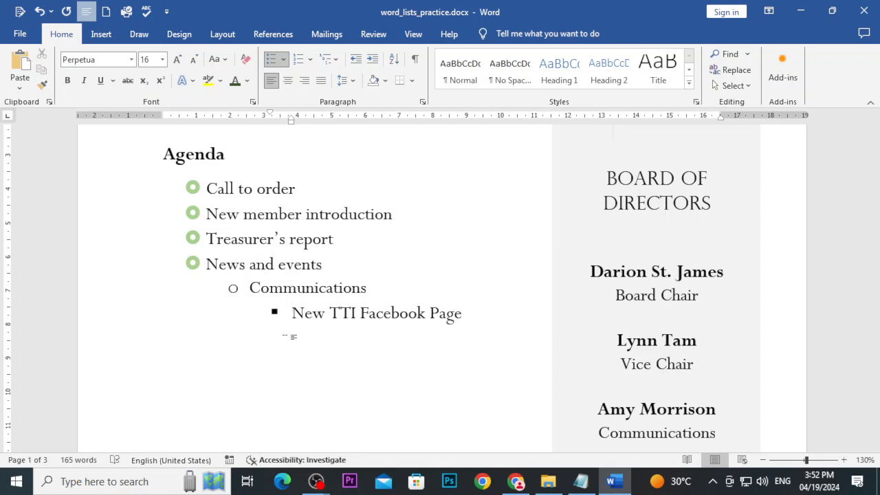
key("shift+Tab")
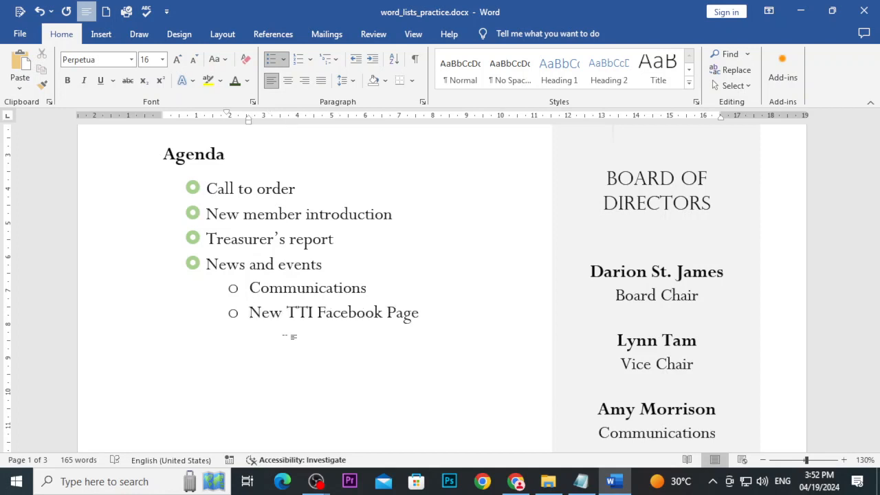
key("Tab")
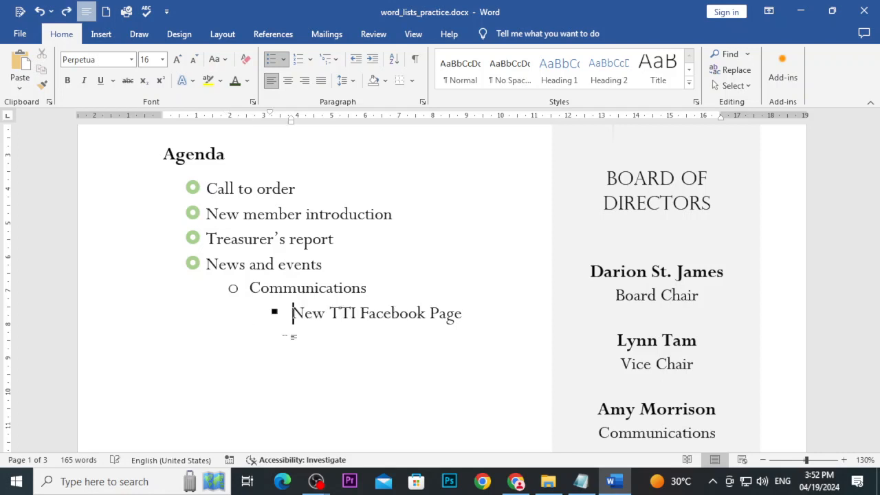
key("BackSpace")
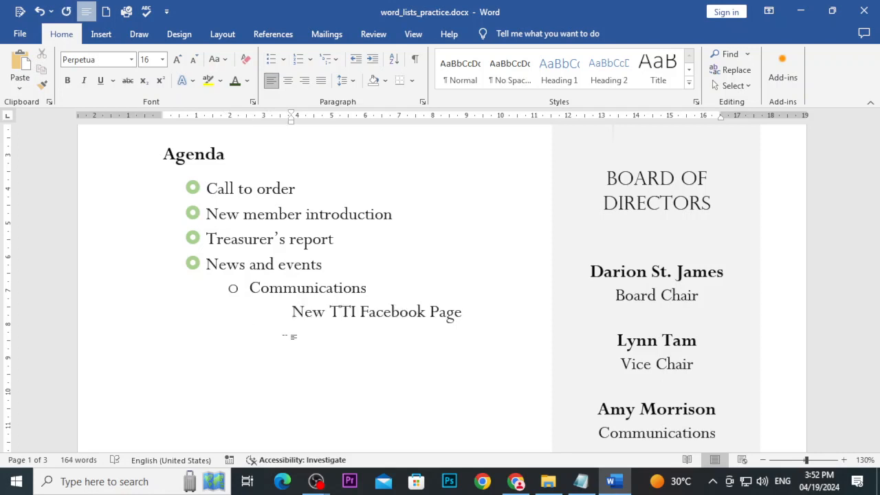
key("ctrl+z")
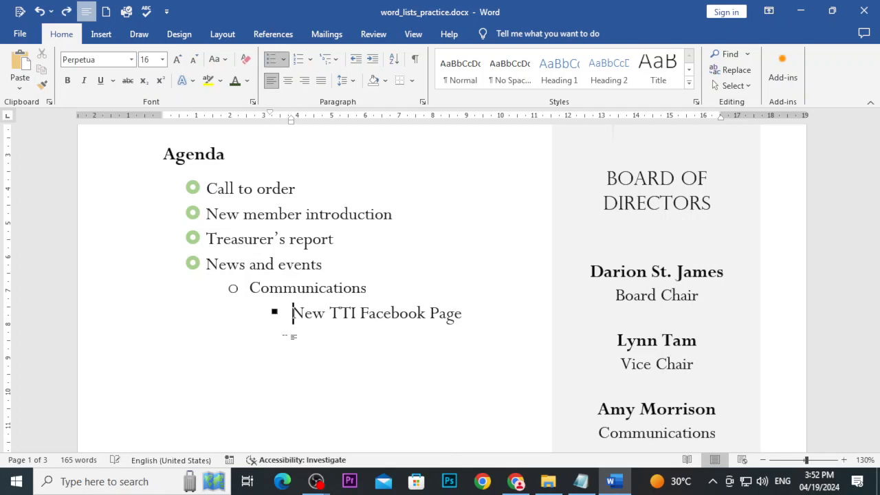
key("shift+Tab")
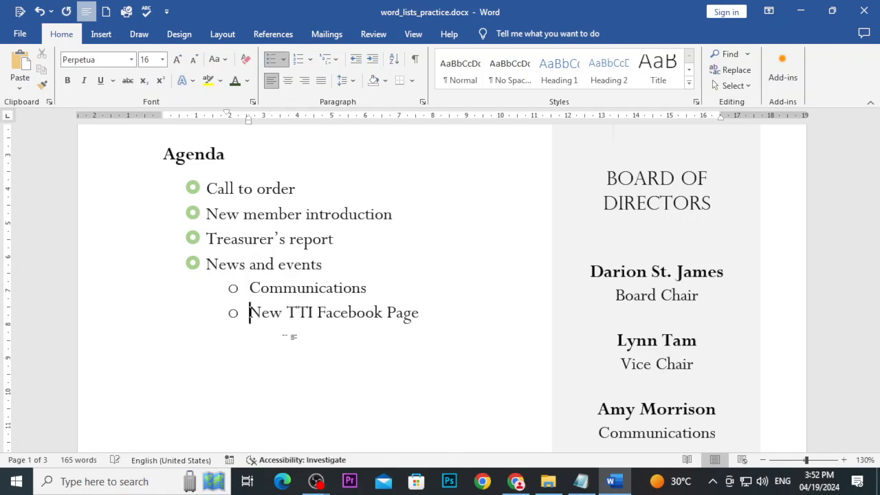
key("shift+Tab")
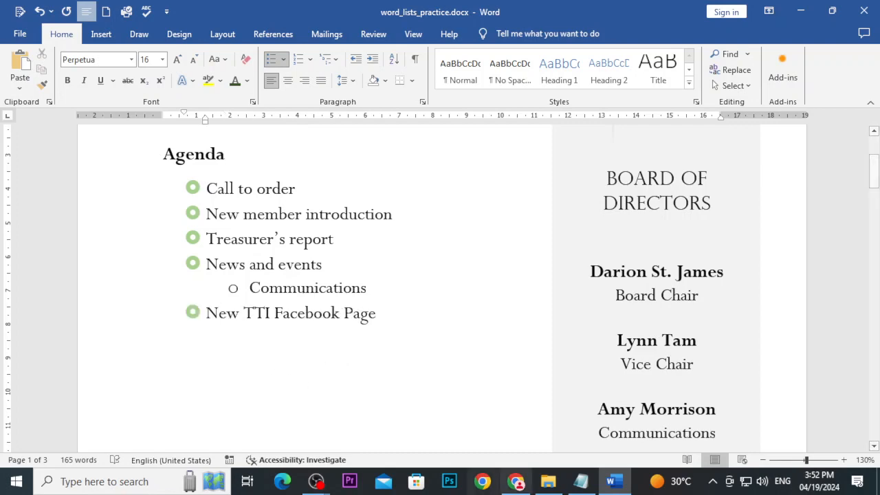
Step: Switch to Chrome and read the tutorial's notes on the Increase Indent and Decrease Indent commands and on multilevel list styles
left_click(515, 481)
scroll(385, 290, "up", 1)
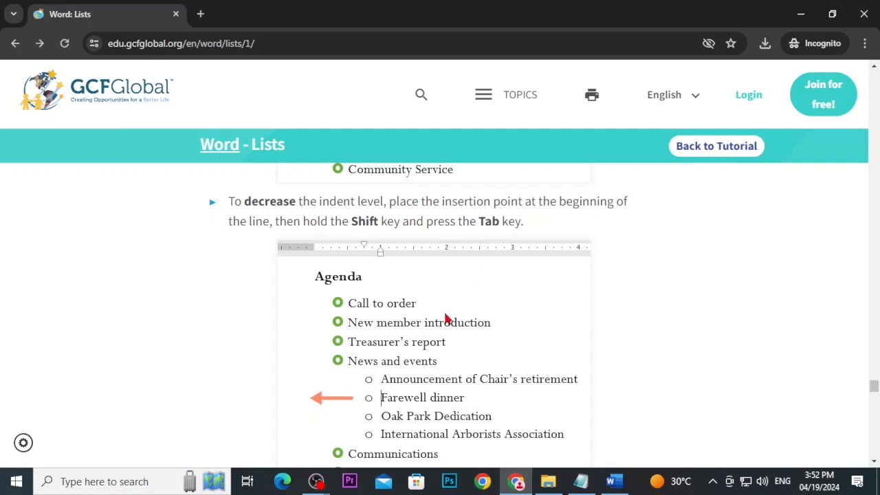
scroll(418, 360, "down", 2)
scroll(423, 367, "down", 3)
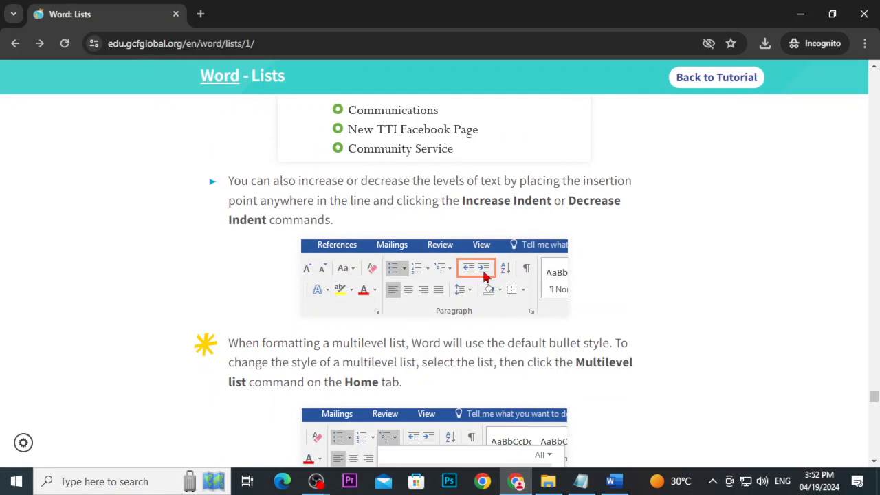
scroll(474, 289, "down", 6)
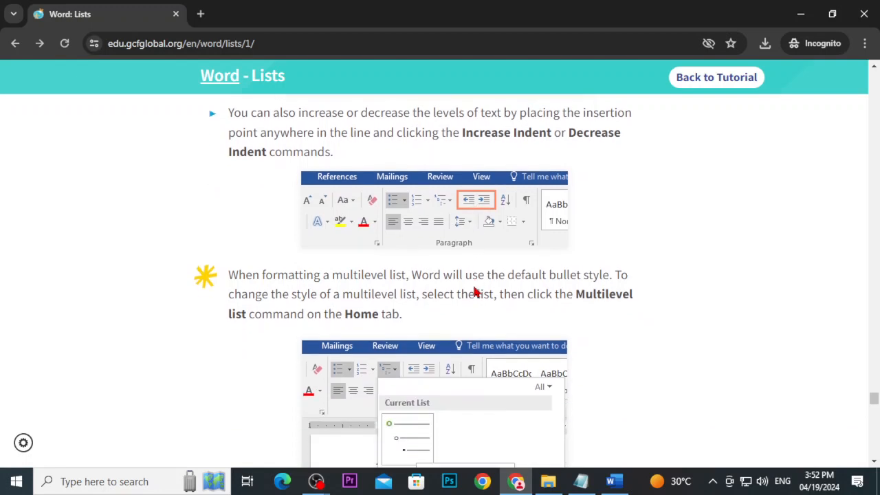
scroll(412, 303, "up", 4)
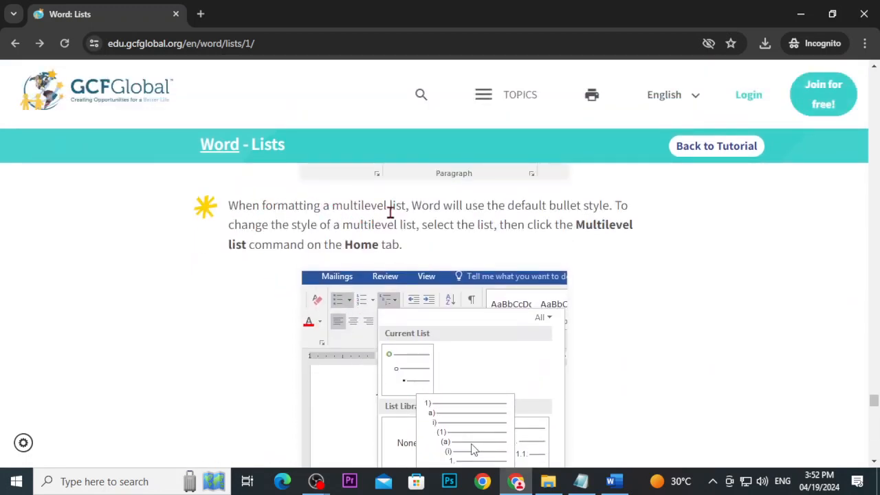
scroll(491, 348, "down", 2)
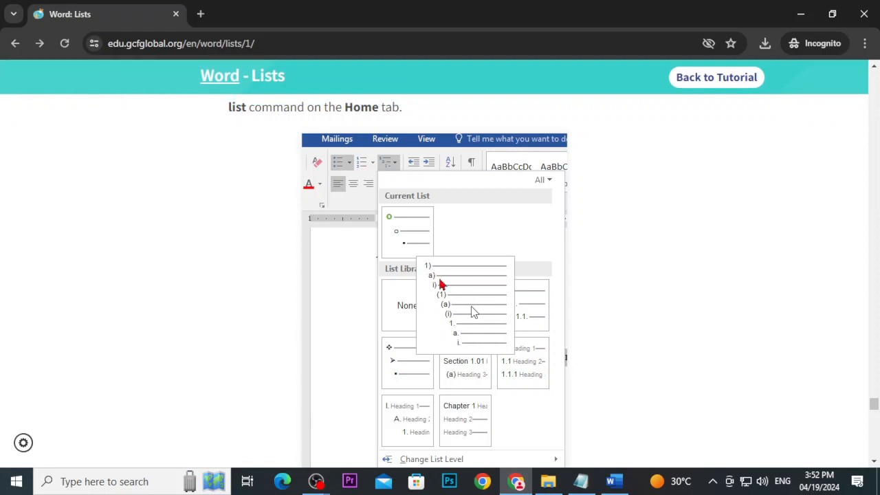
scroll(440, 275, "down", 3)
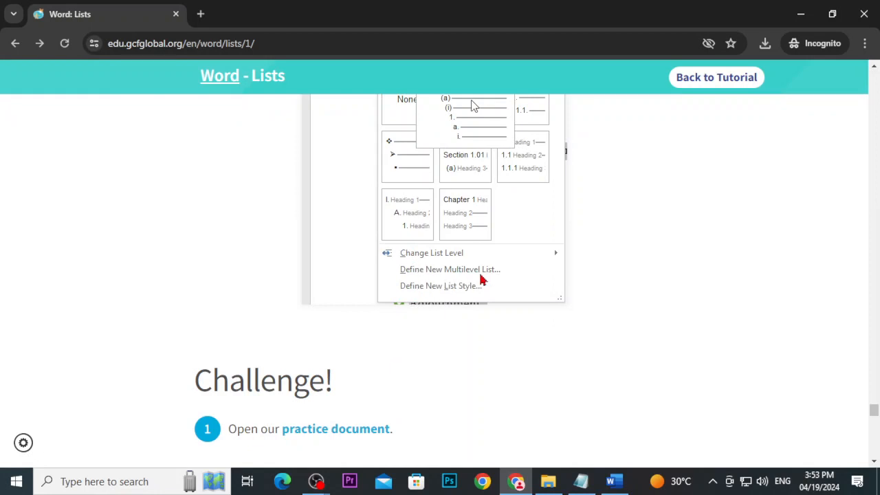
Step: Read the tutorial's Challenge instructions and examine the example of the finished page
scroll(459, 293, "down", 1)
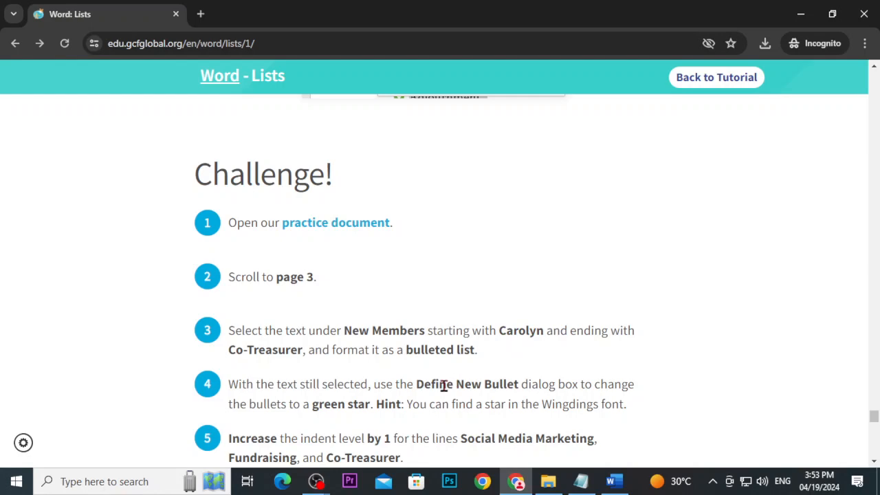
scroll(426, 289, "down", 5)
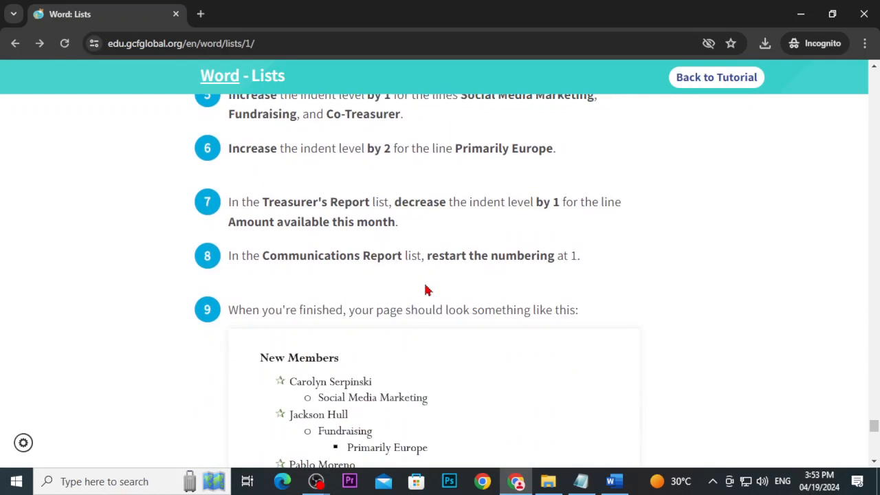
scroll(525, 365, "down", 3)
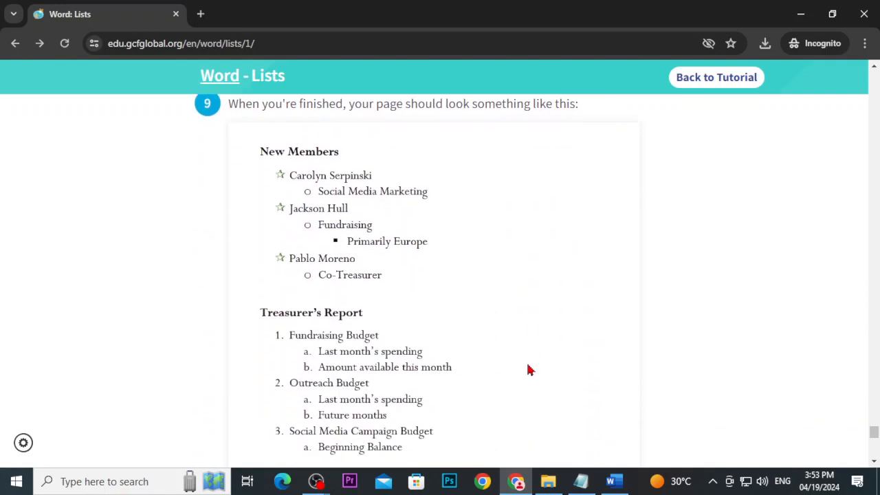
scroll(533, 361, "down", 3)
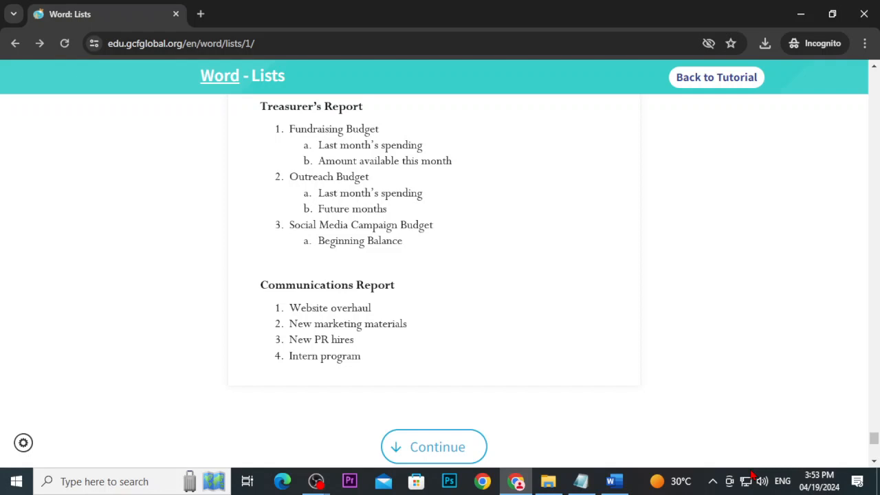
scroll(610, 342, "up", 3)
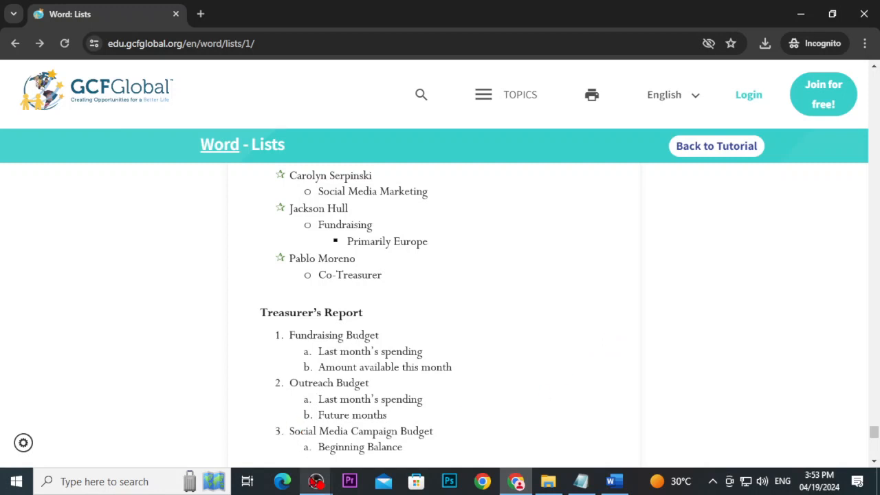
left_click(315, 482)
left_click(256, 417)
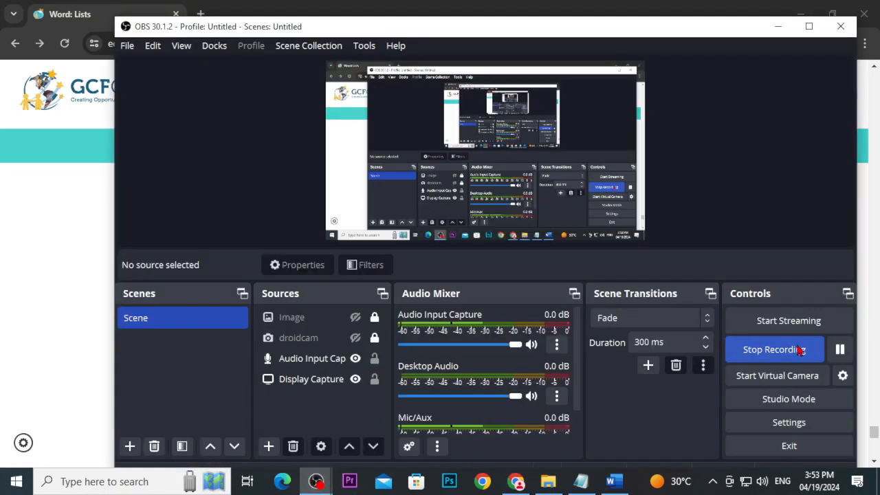
left_click(839, 349)
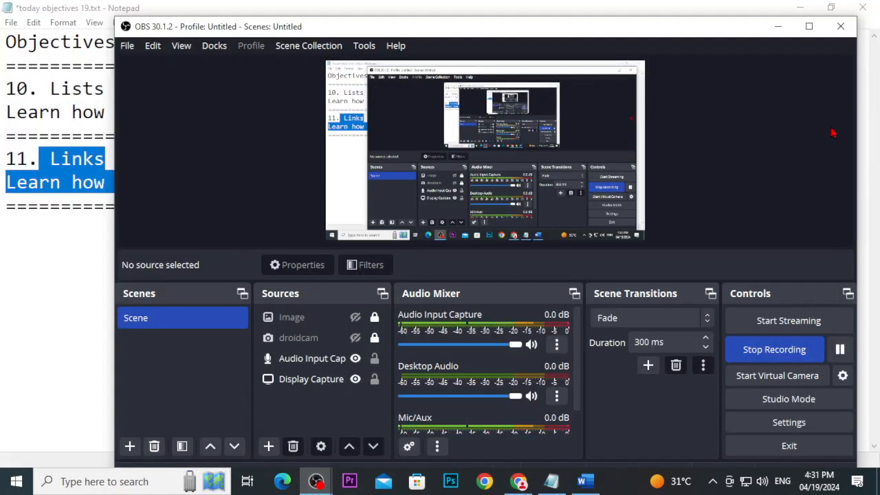
left_click(779, 27)
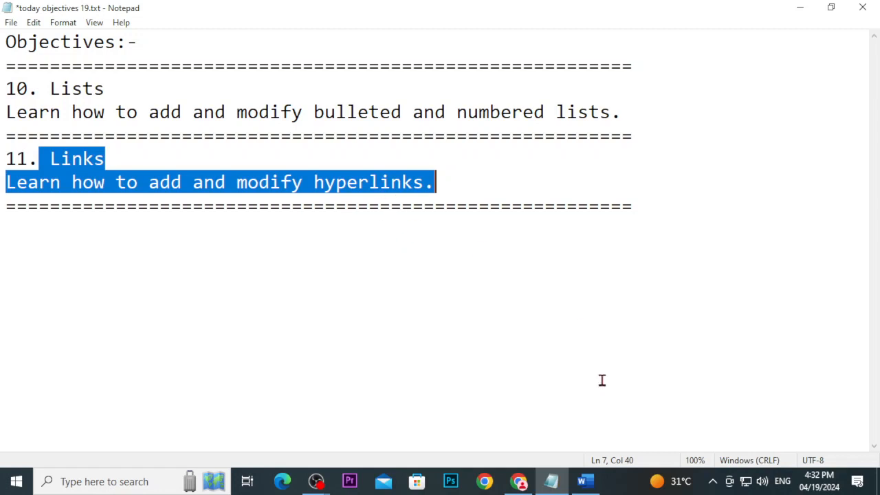
Step: Close the challange # 6.pdf document in Word, switch to Chrome, and open lesson 11, Links, from the GCFGlobal Word tutorial
left_click(586, 482)
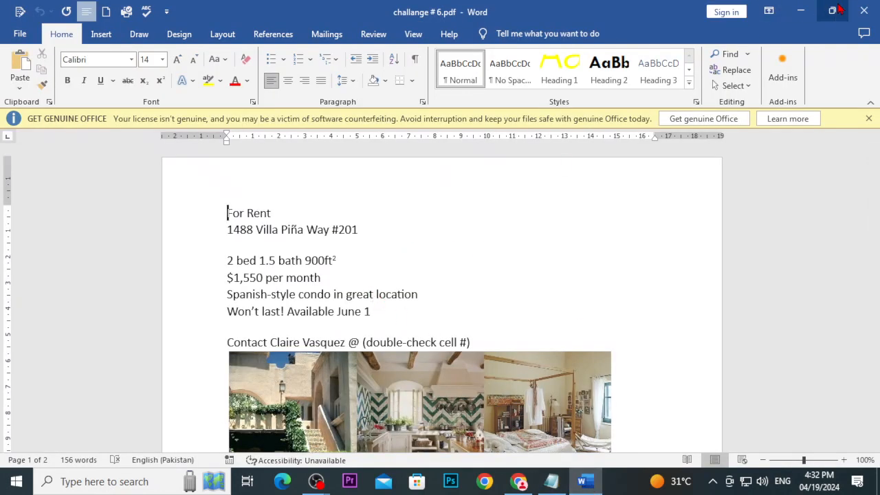
left_click(864, 11)
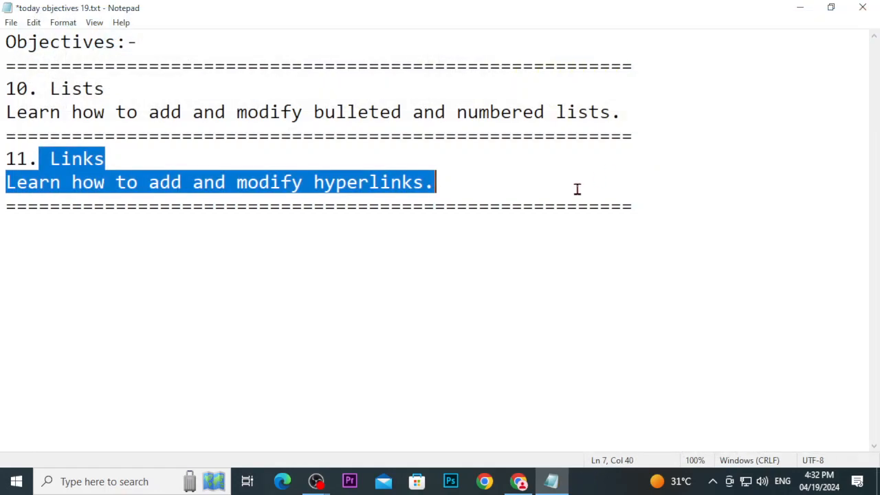
left_click(518, 481)
left_click(271, 13)
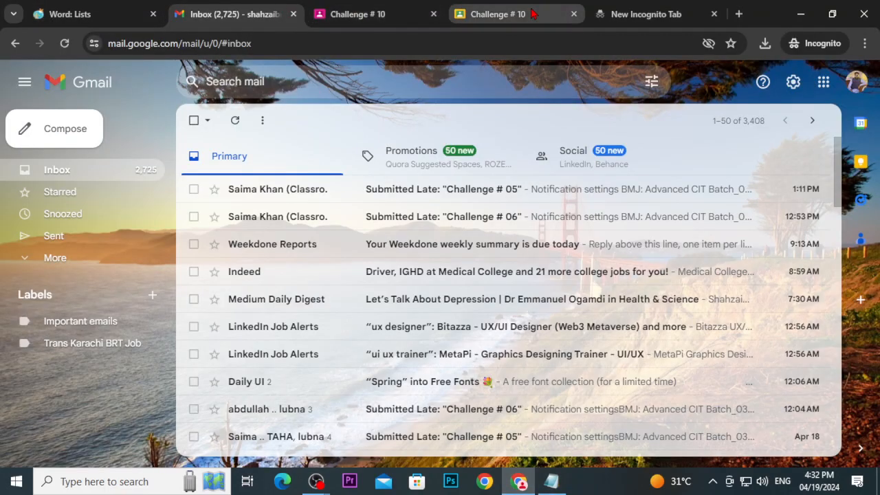
left_click(83, 14)
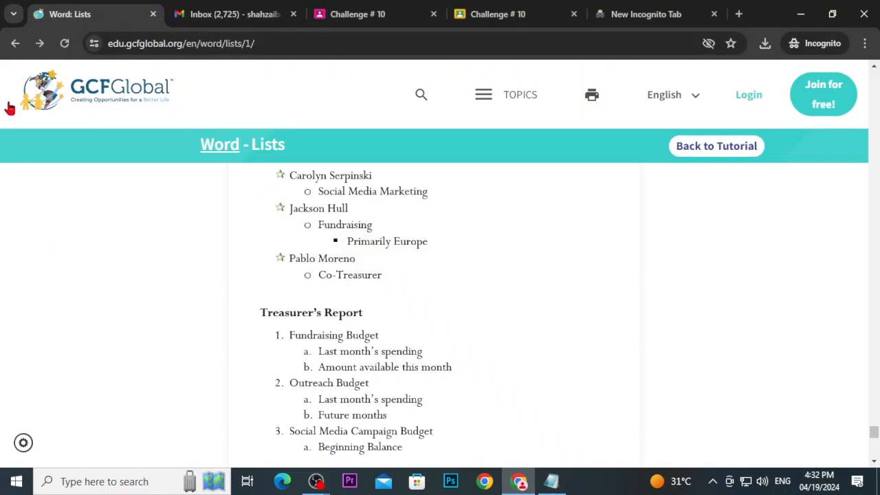
left_click(15, 43)
scroll(176, 350, "down", 2)
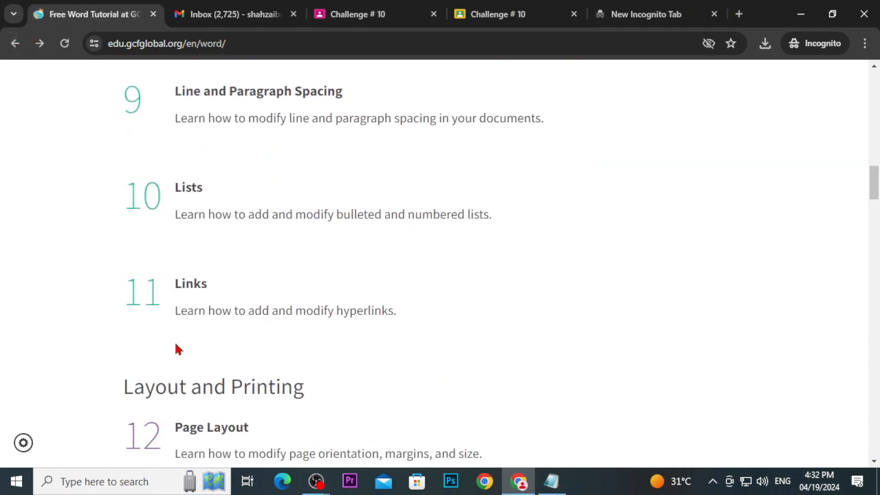
left_click(195, 278)
Step: Download the Links lesson's practice document, word_hyperlinks_practice.docx, to the Downloads folder
scroll(338, 310, "down", 2)
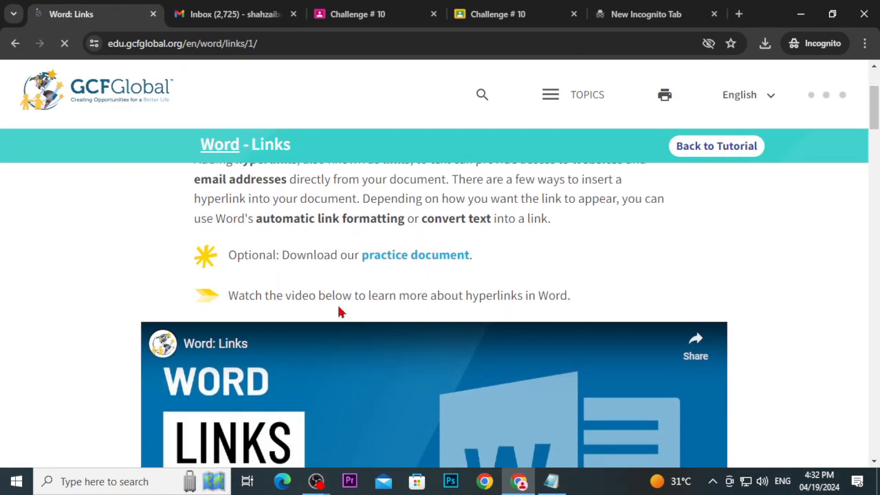
left_click(383, 257)
scroll(110, 165, "up", 1)
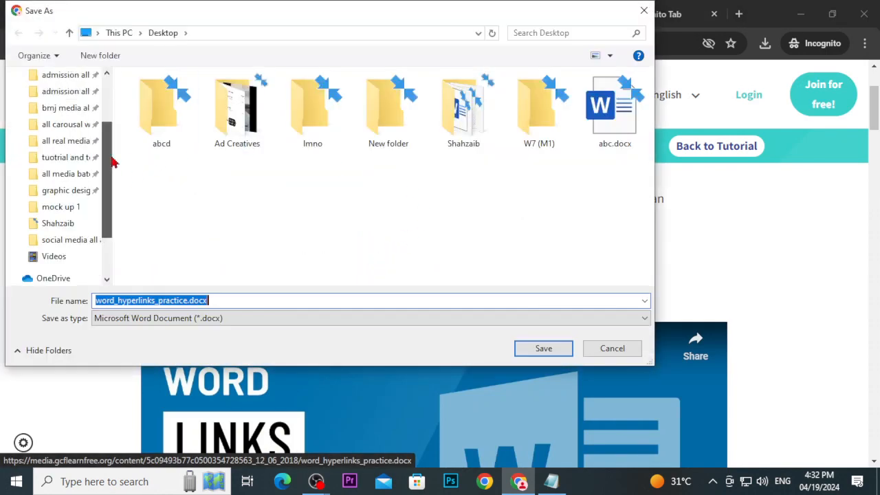
scroll(114, 162, "up", 3)
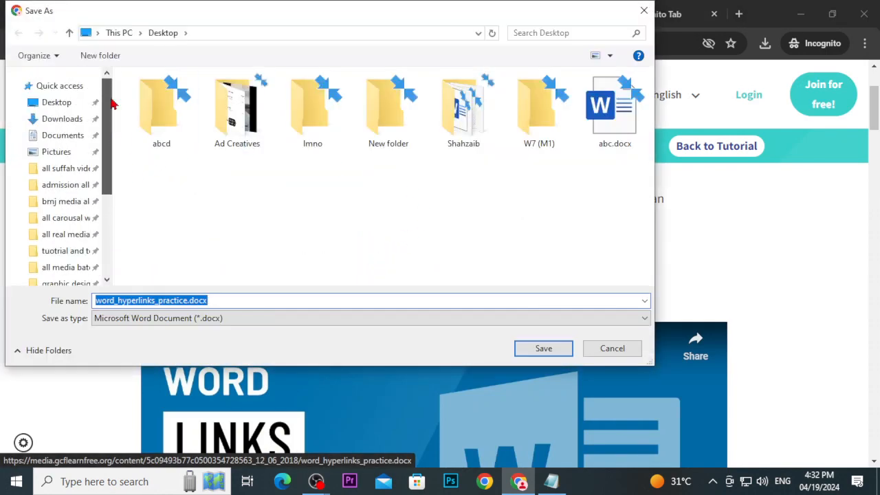
left_click(74, 103)
left_click(71, 117)
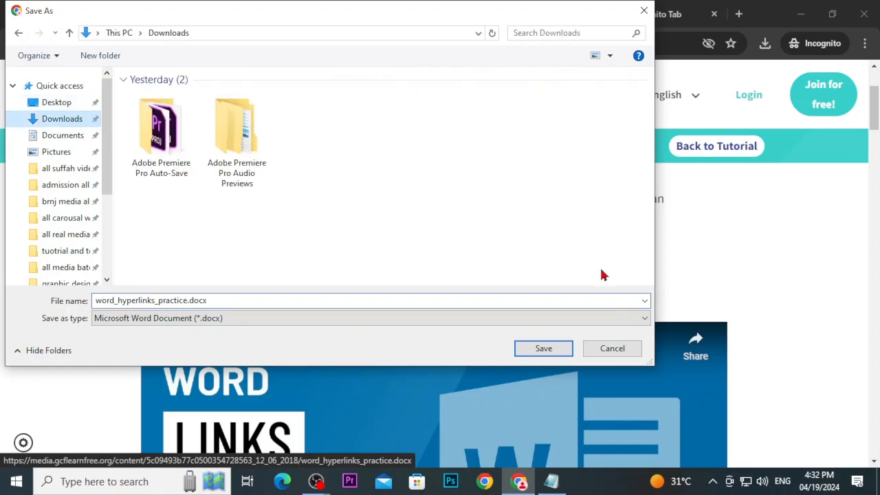
left_click(531, 348)
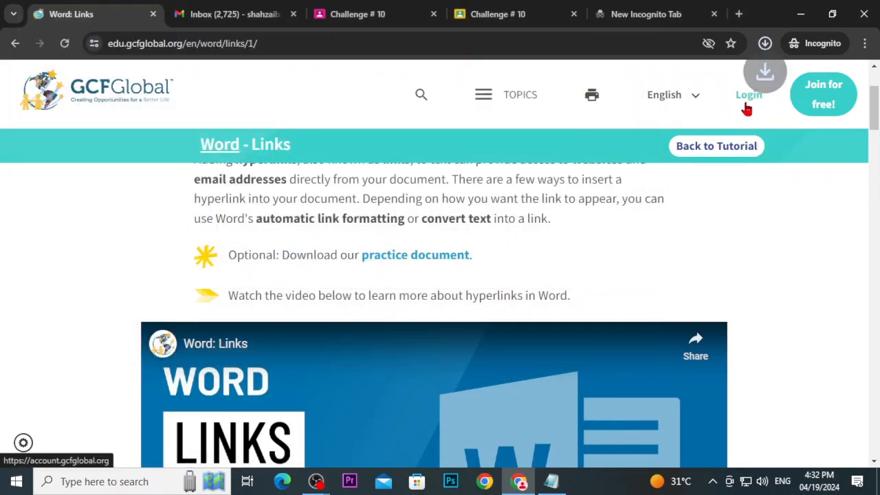
Step: Open the downloaded word_hyperlinks_practice.docx in Word, enable editing, dismiss the genuine Office notice, and minimize the document
left_click(636, 123)
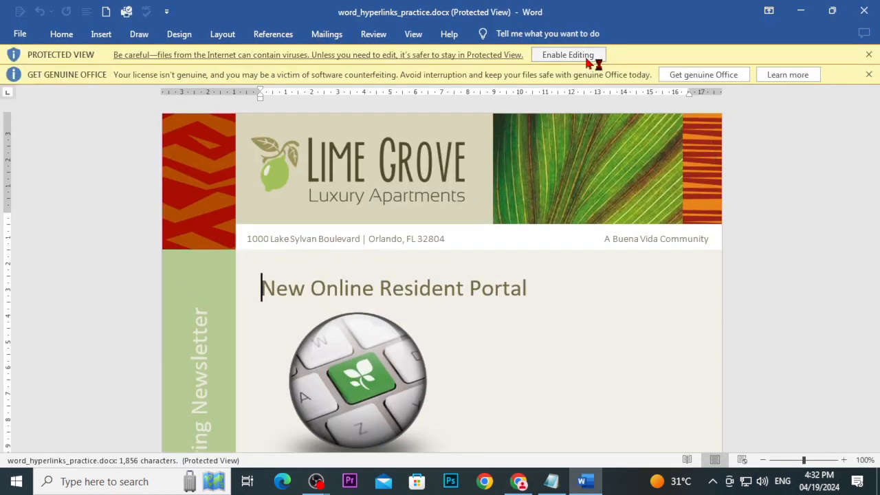
left_click(589, 58)
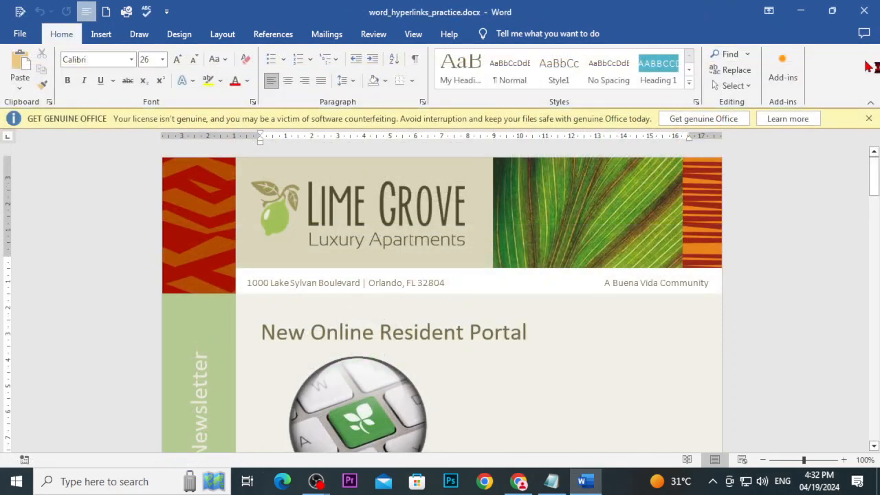
left_click(869, 118)
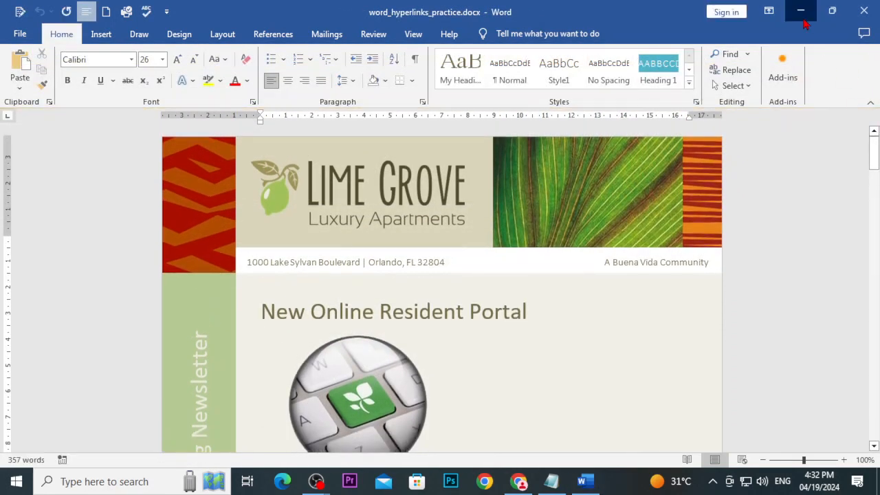
left_click(801, 12)
Step: Read the Links lesson's introduction and its section on understanding and following hyperlinks in Word
scroll(416, 309, "up", 2)
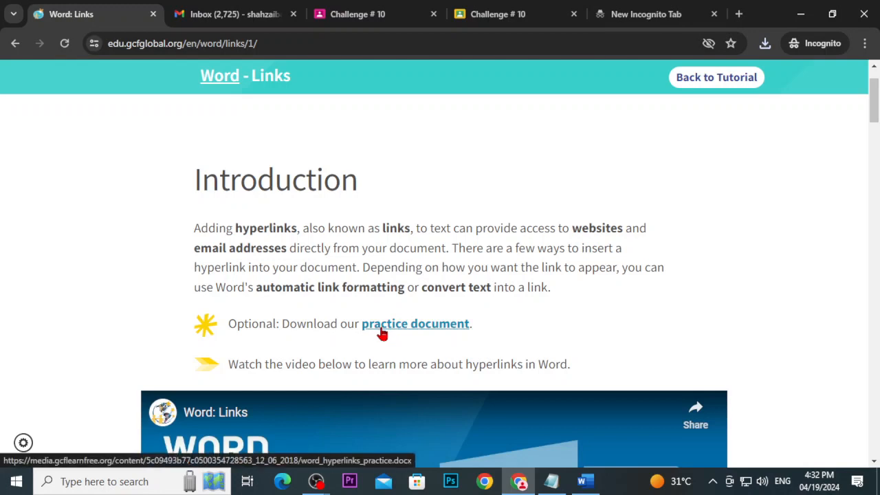
scroll(382, 332, "down", 1)
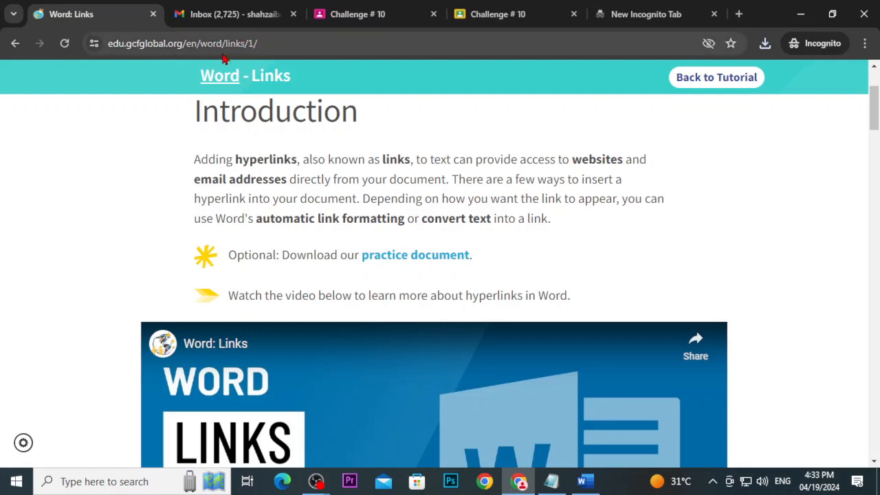
scroll(285, 212, "down", 8)
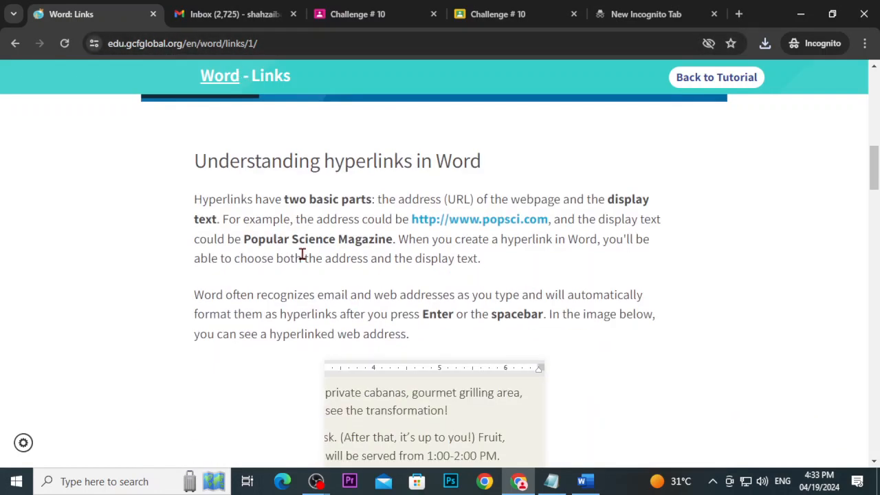
scroll(304, 255, "down", 3)
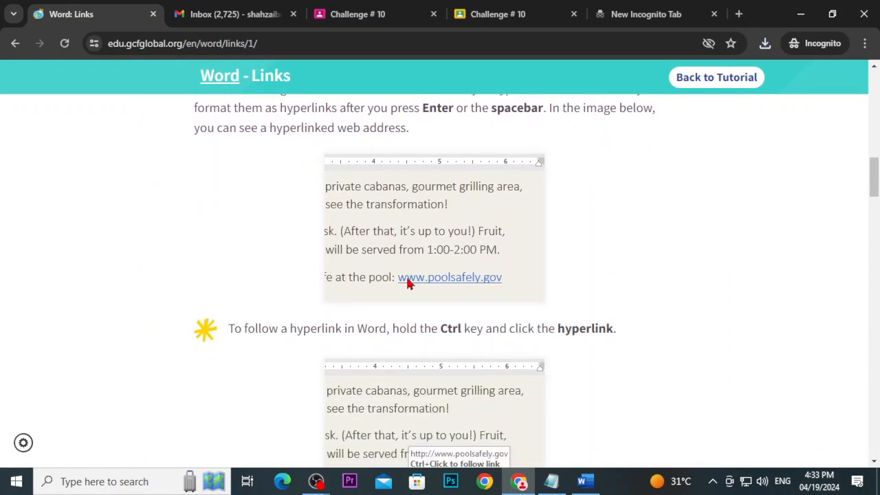
scroll(353, 287, "up", 3)
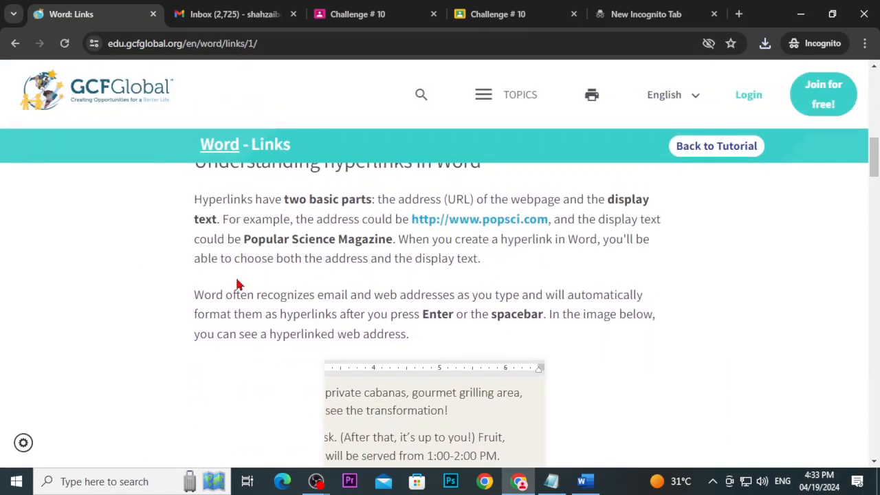
scroll(241, 283, "up", 1)
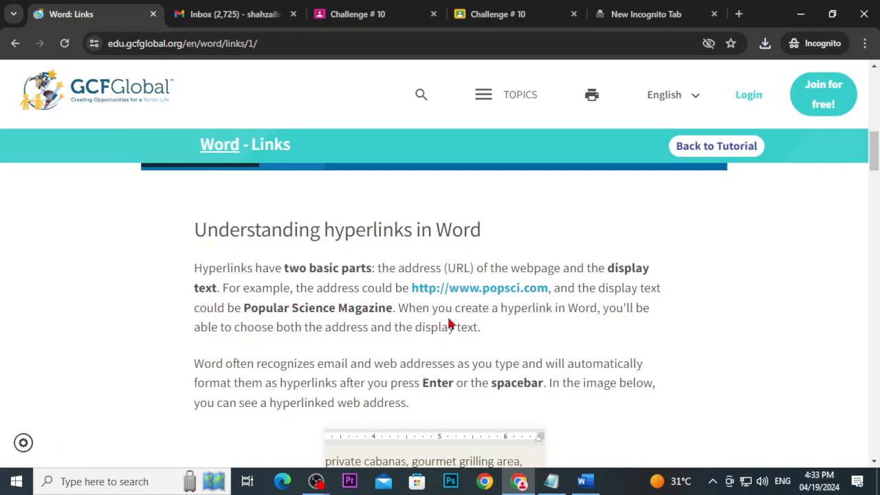
scroll(460, 355, "down", 2)
scroll(460, 355, "down", 1)
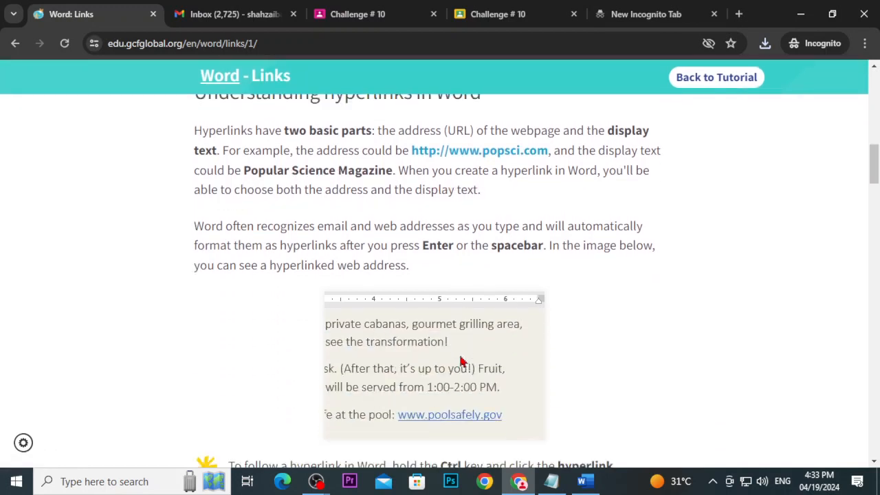
scroll(458, 329, "up", 3)
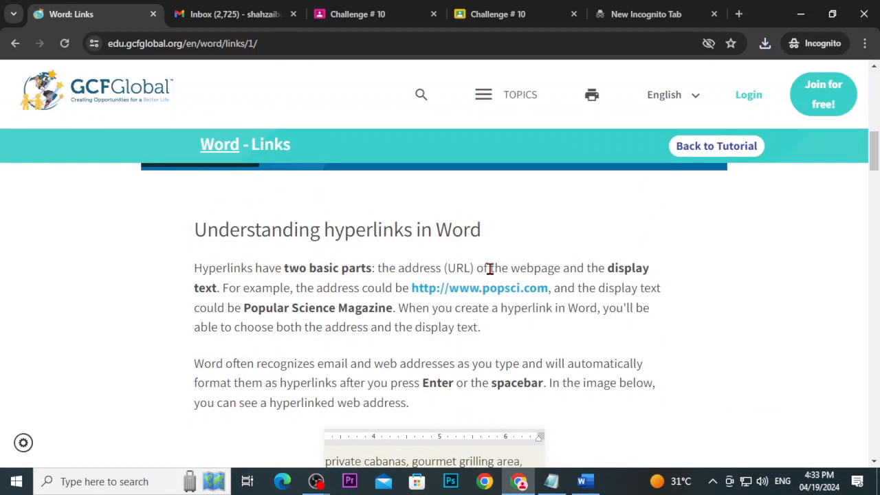
scroll(463, 289, "down", 8)
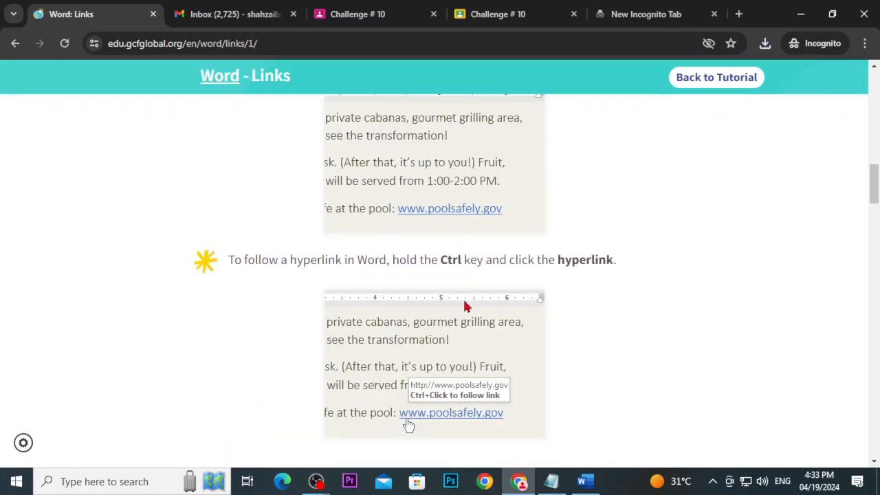
Step: Read the instructions for formatting text with a hyperlink, including the Insert Hyperlink dialog example
scroll(463, 311, "down", 3)
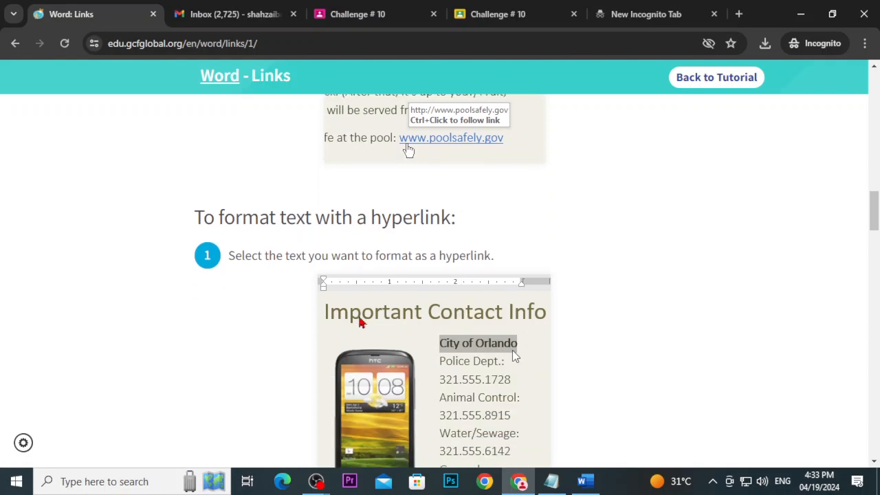
scroll(434, 244, "down", 3)
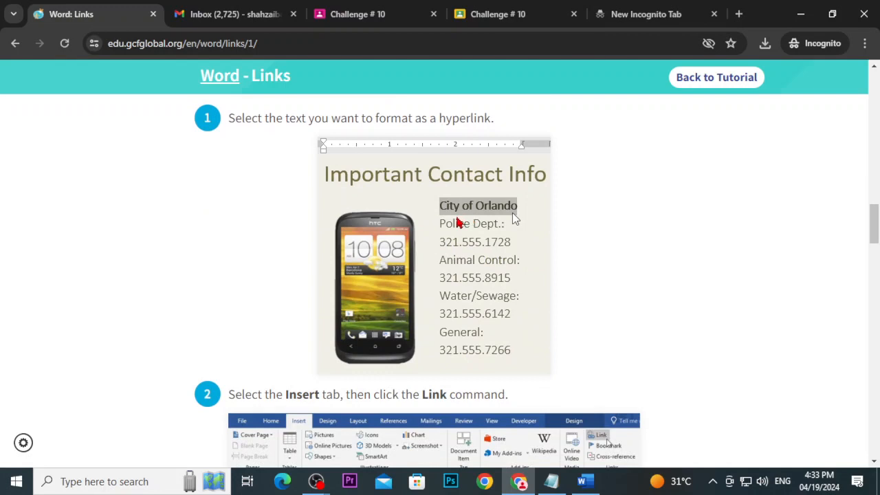
scroll(657, 196, "down", 5)
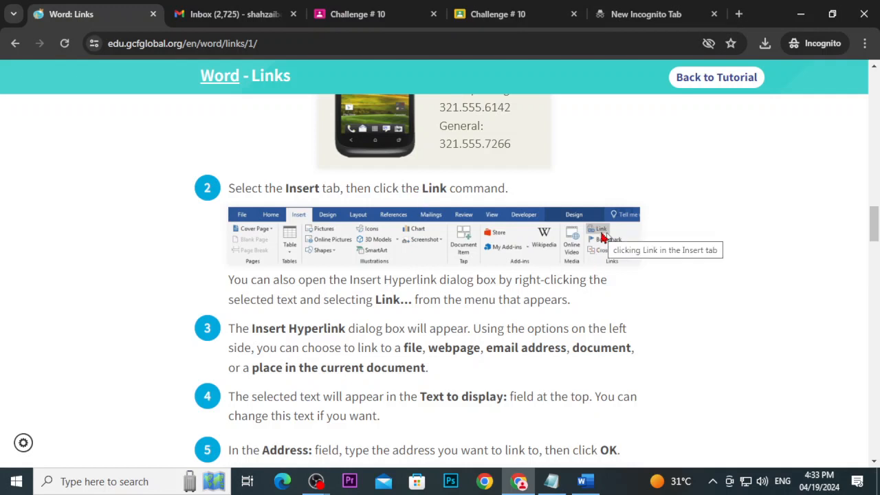
scroll(415, 381, "down", 1)
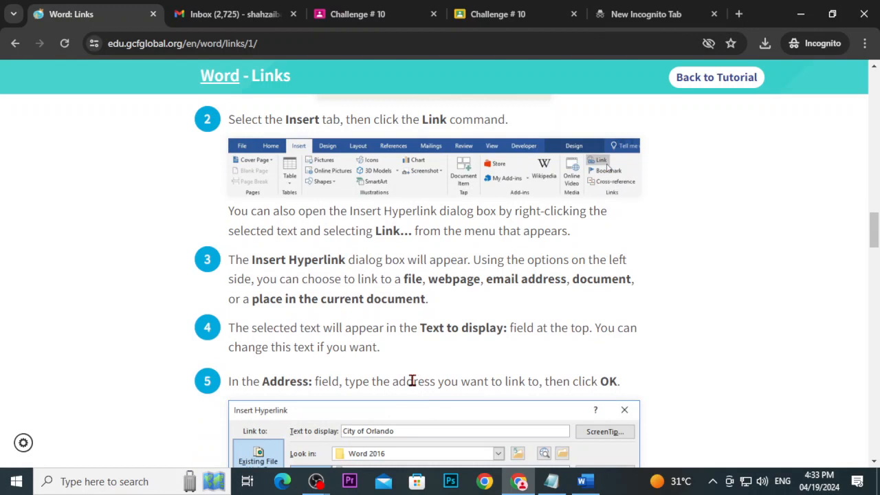
scroll(413, 381, "down", 1)
scroll(413, 380, "up", 2)
scroll(368, 387, "down", 1)
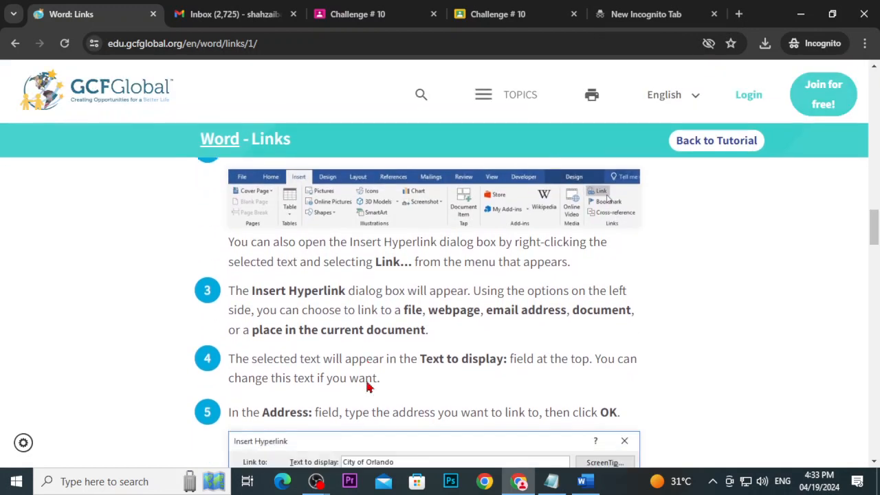
scroll(367, 387, "down", 2)
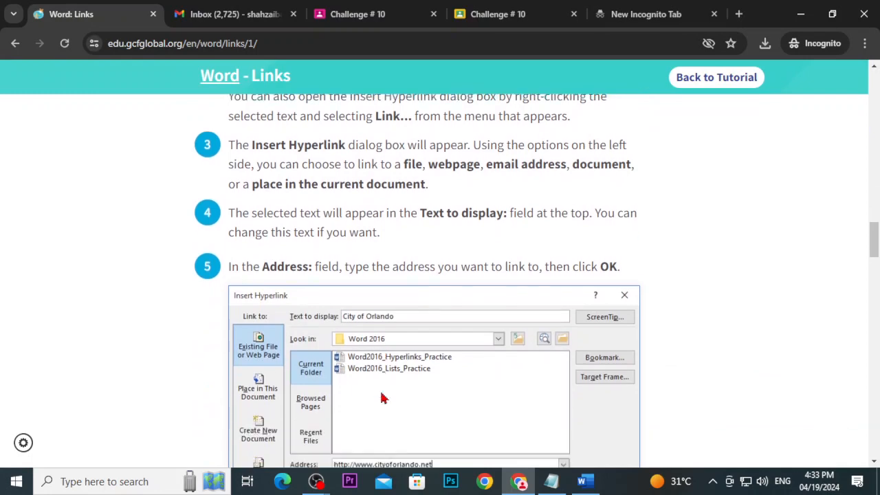
scroll(384, 399, "down", 1)
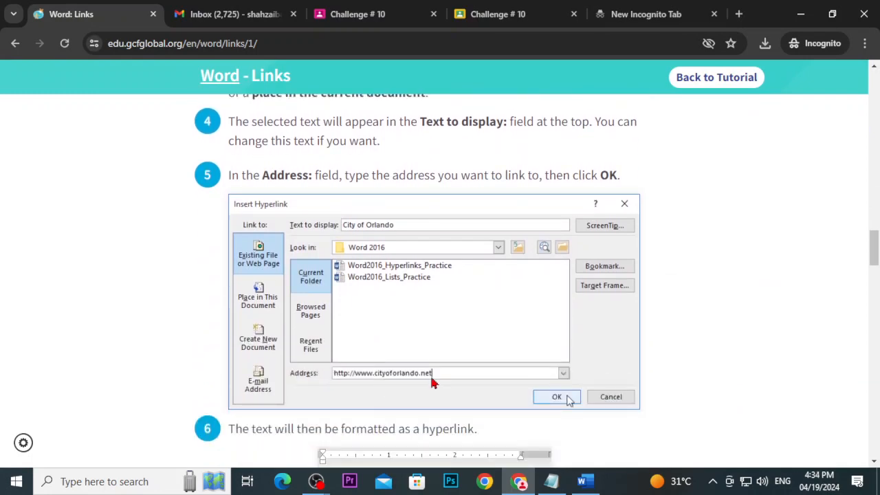
Step: Examine the finished City of Orlando hyperlink example, review the steps that create it, and switch to word_hyperlinks_practice.docx in Word
scroll(424, 375, "up", 2)
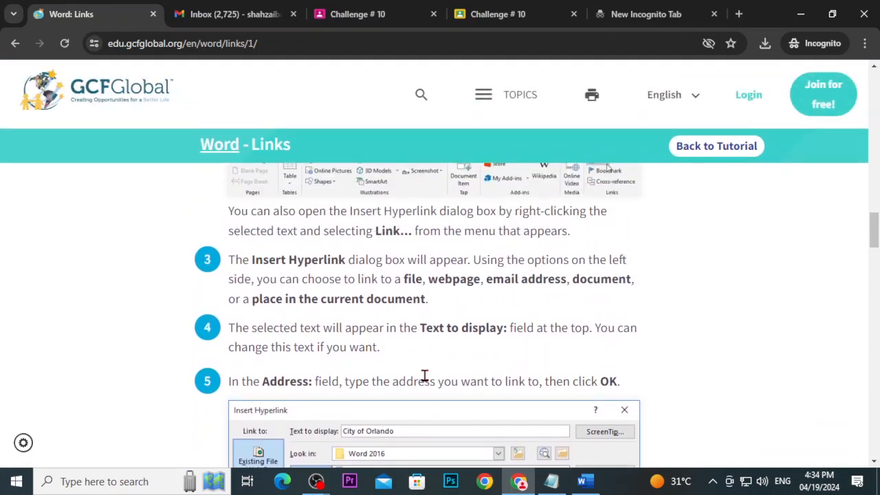
scroll(423, 376, "down", 2)
scroll(421, 378, "down", 2)
scroll(421, 382, "down", 3)
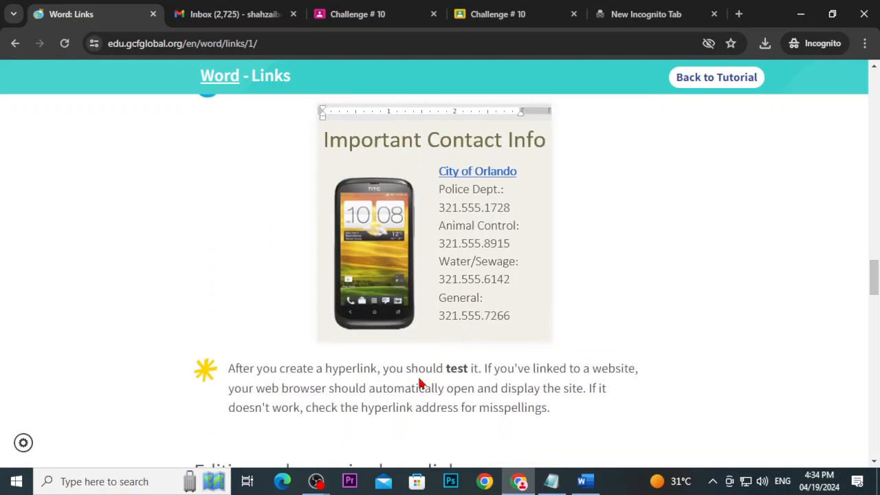
scroll(421, 383, "up", 8)
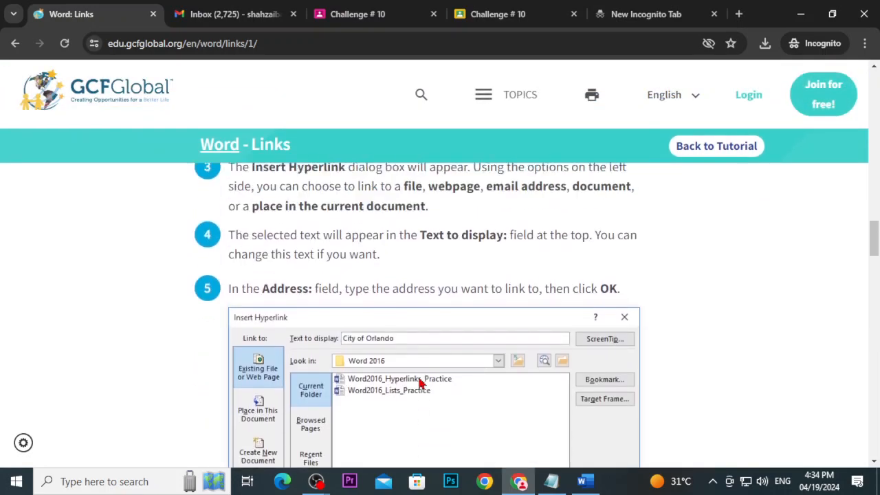
scroll(422, 383, "up", 3)
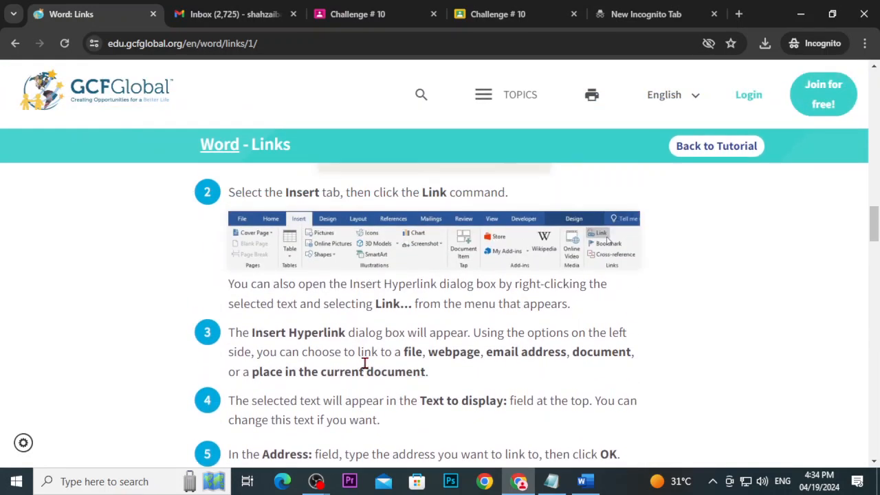
scroll(364, 363, "up", 2)
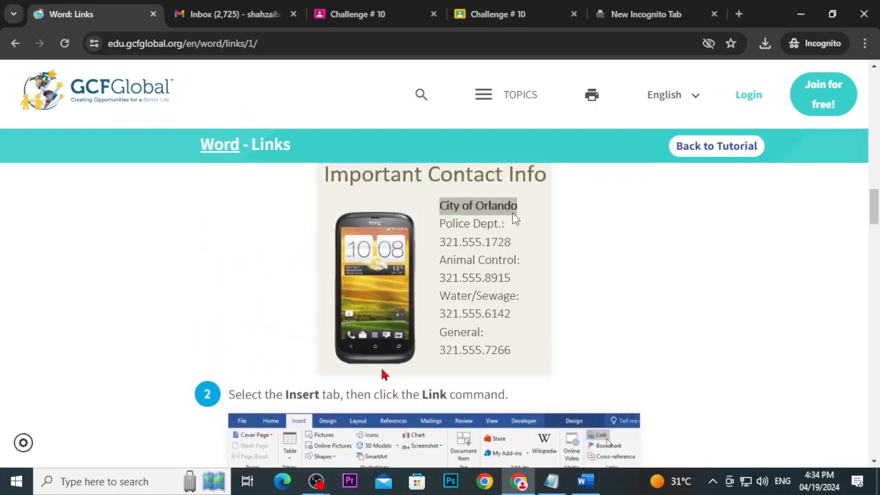
key("alt+Tab")
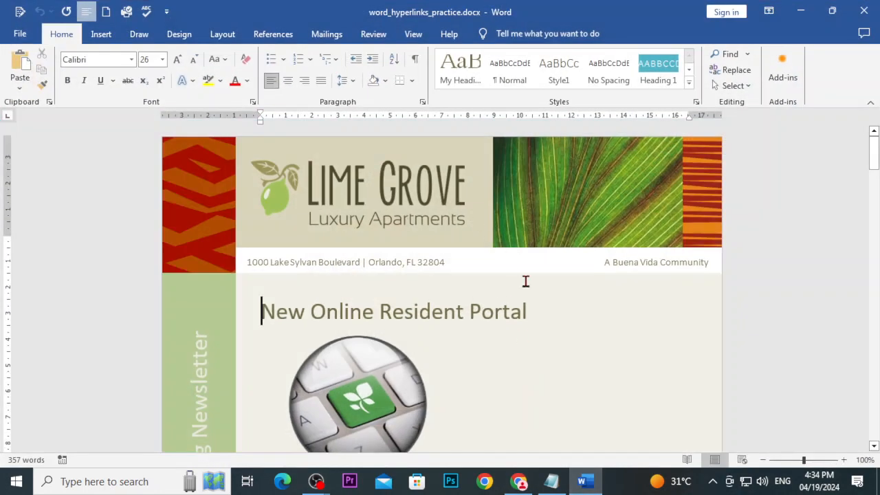
Step: Select the City of Orlando heading under Important Contact Info and open the Insert Hyperlink dialog for it
scroll(523, 282, "down", 3)
scroll(514, 294, "down", 15)
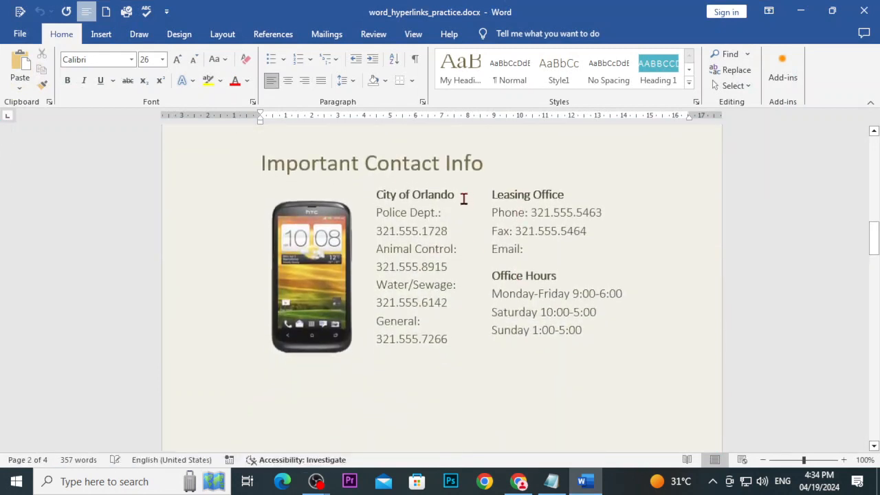
left_click_drag(464, 199, 384, 201)
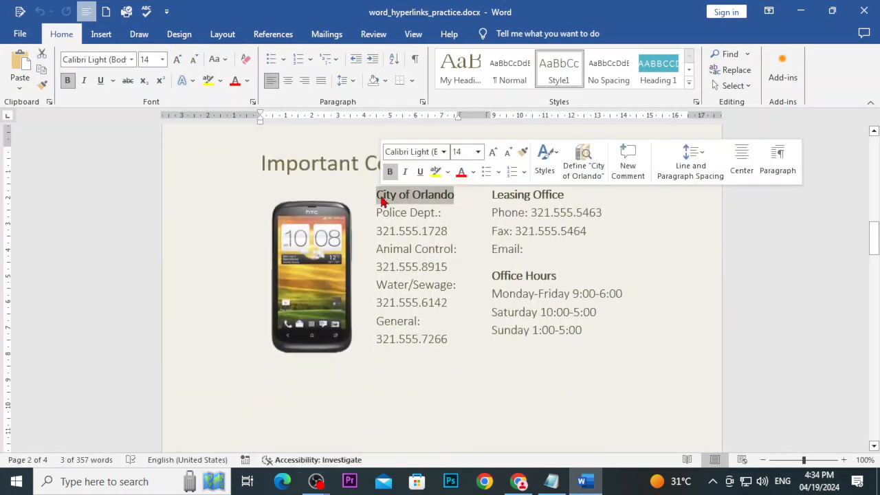
left_click(97, 39)
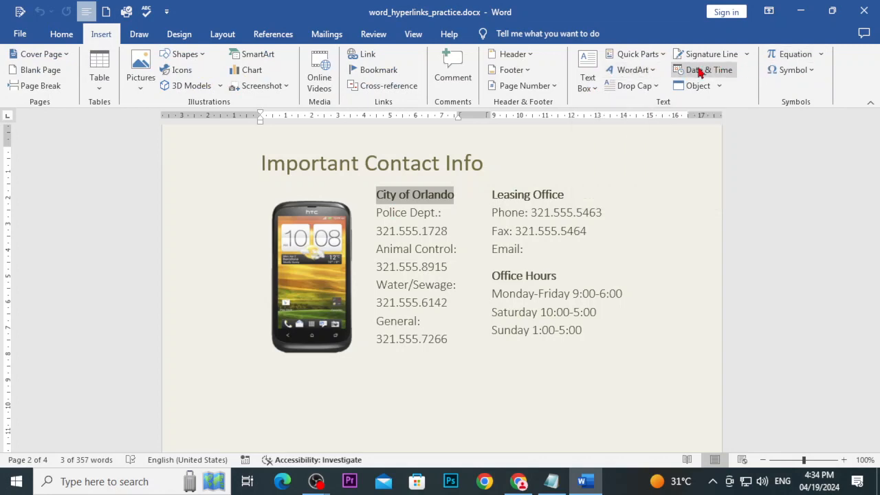
left_click(369, 58)
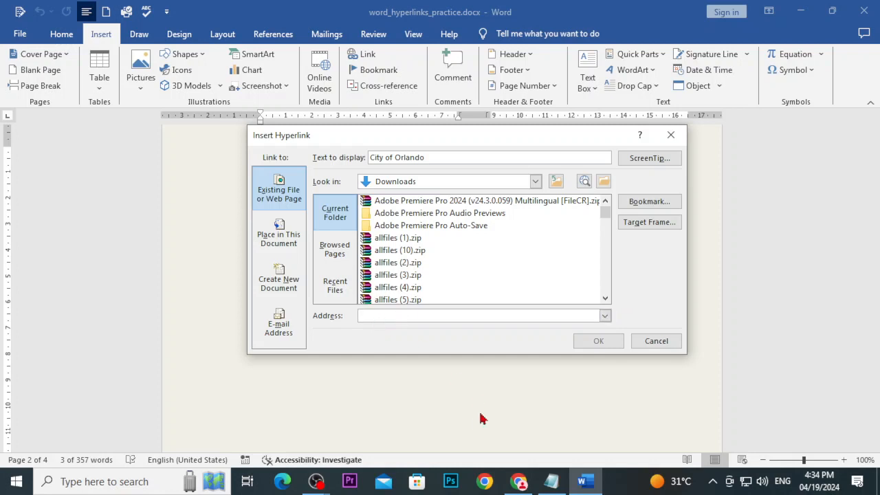
Step: Switch to Chrome, search for youtube in a new tab, open the YouTube home page, and copy its web address
left_click(519, 482)
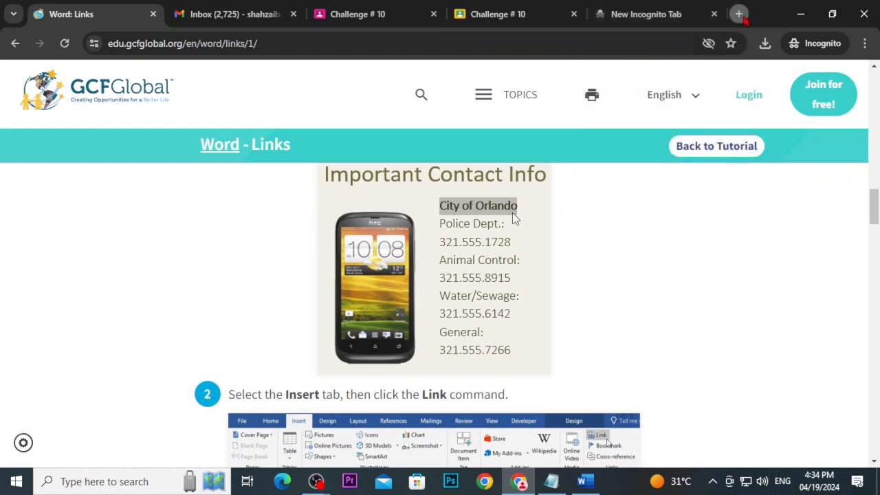
left_click(740, 15)
type("youtube")
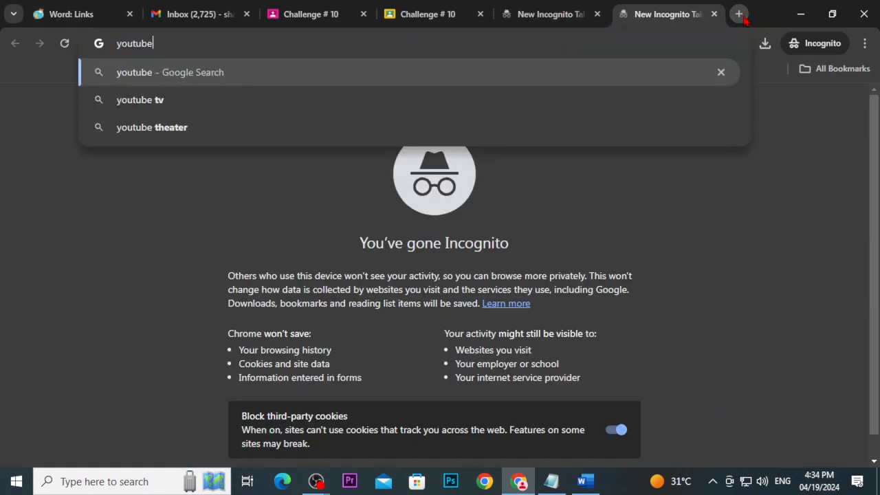
key("Return")
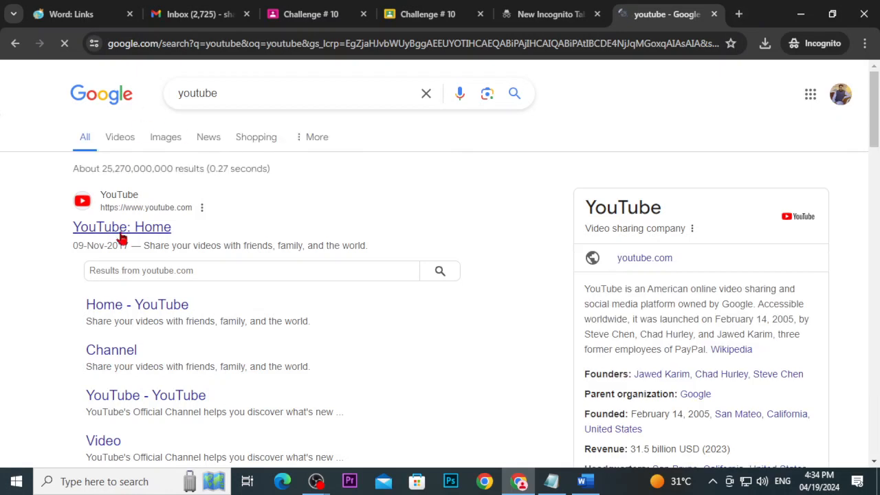
left_click(123, 227)
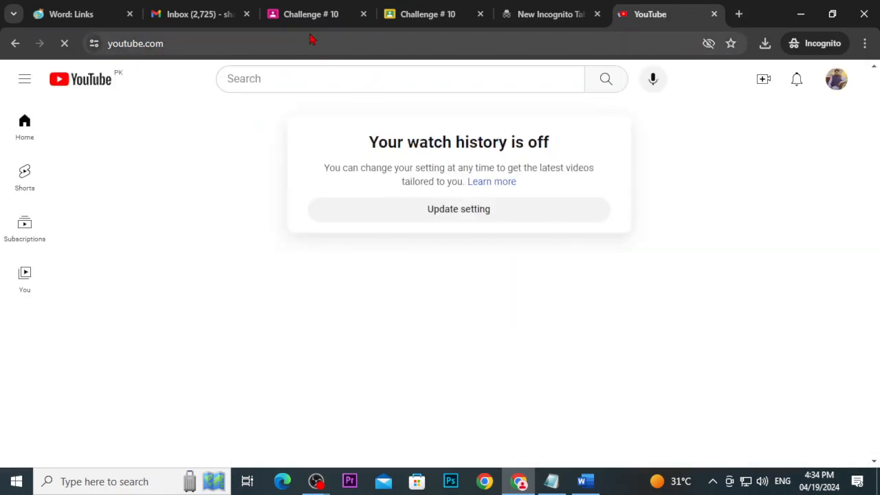
left_click(297, 42)
key("ctrl+c")
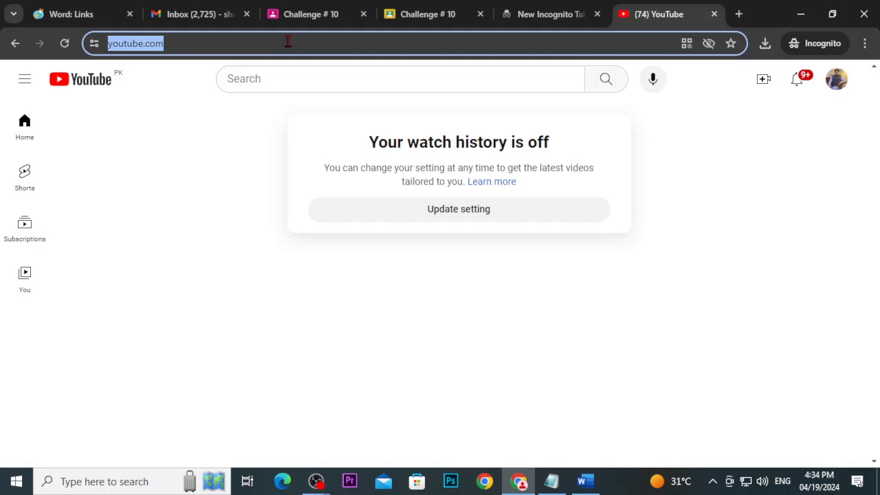
left_click(586, 481)
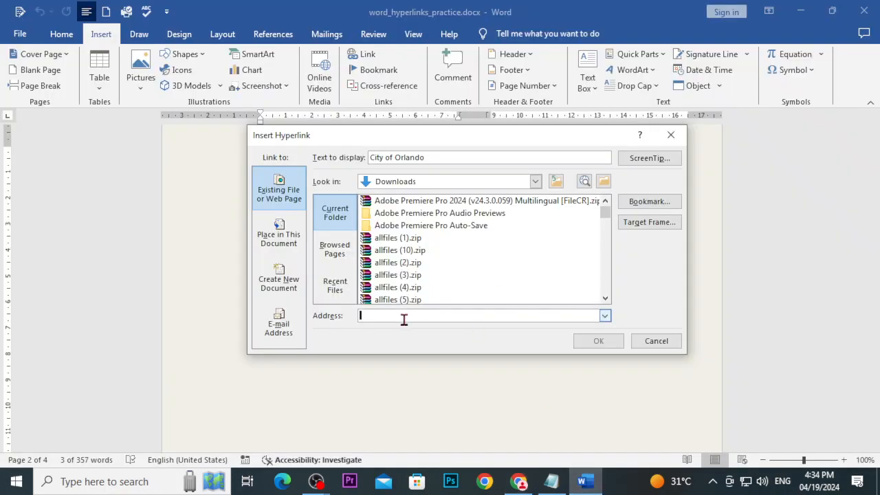
key("ctrl+v")
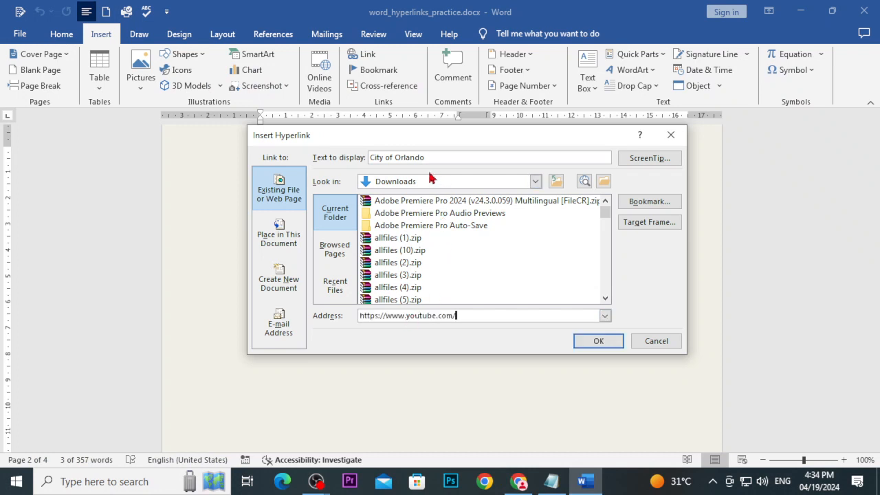
left_click_drag(431, 159, 370, 158)
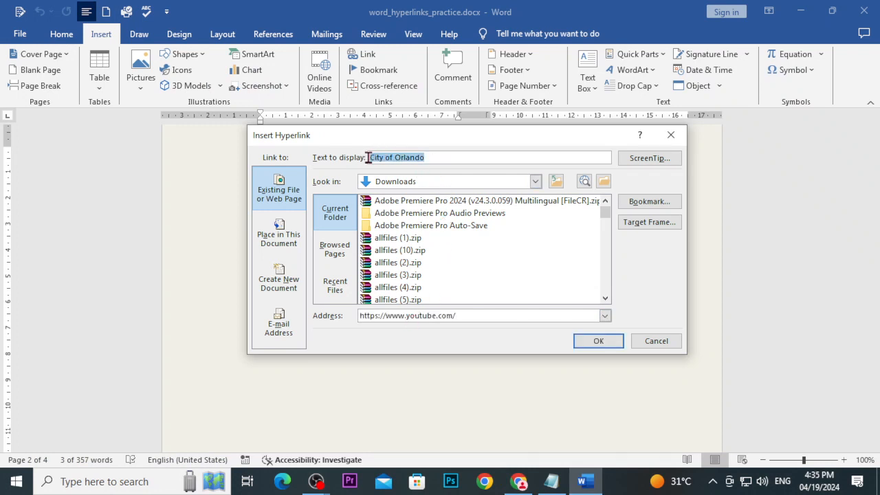
type("MY Youtube")
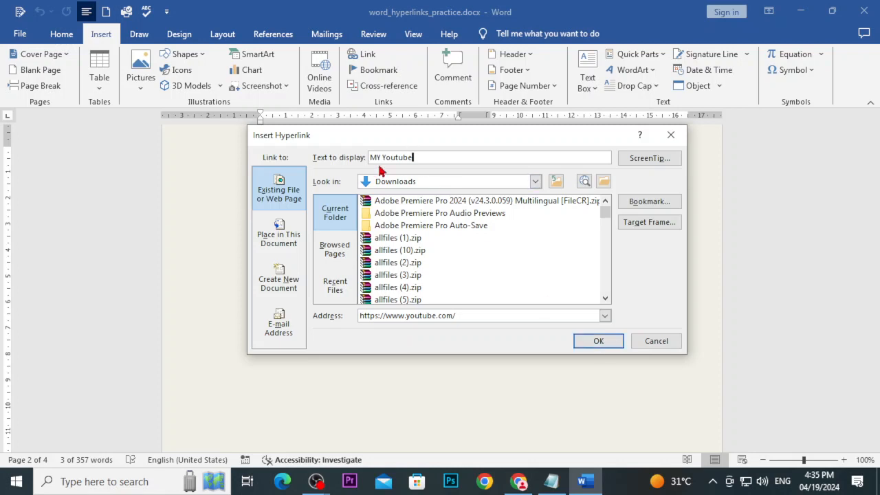
left_click(599, 341)
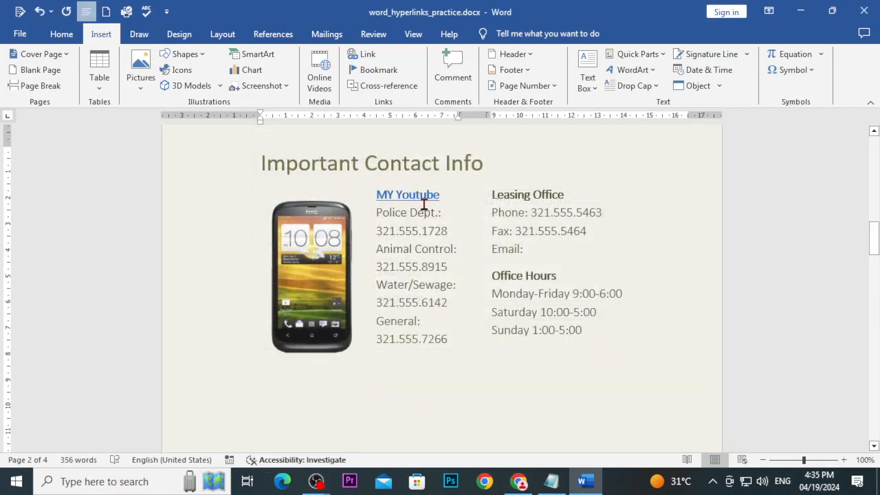
Step: Follow the MY Youtube hyperlink to test it, and close the browser window it opens
mouse_move(422, 198)
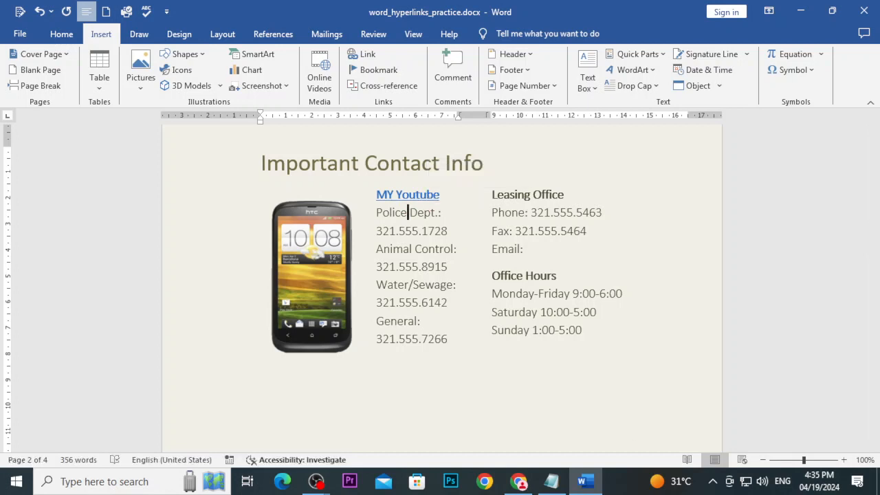
left_click(423, 196, "ctrl")
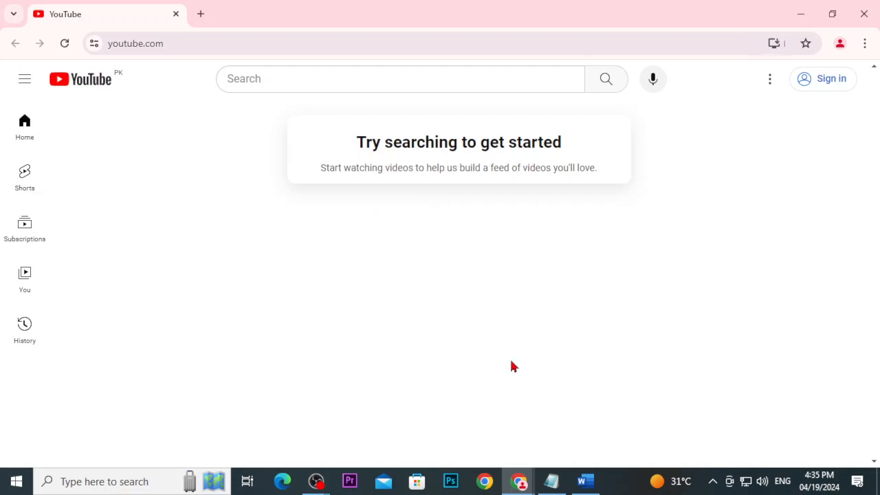
left_click(585, 483)
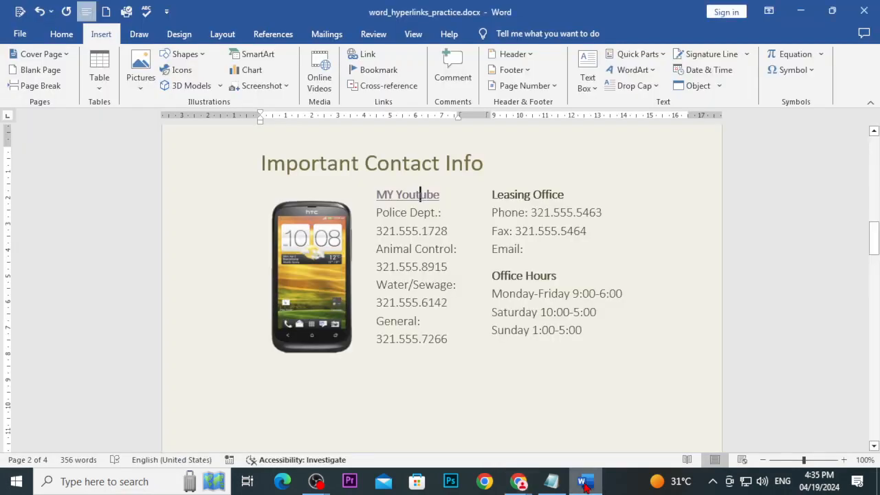
mouse_move(519, 481)
left_click(543, 440)
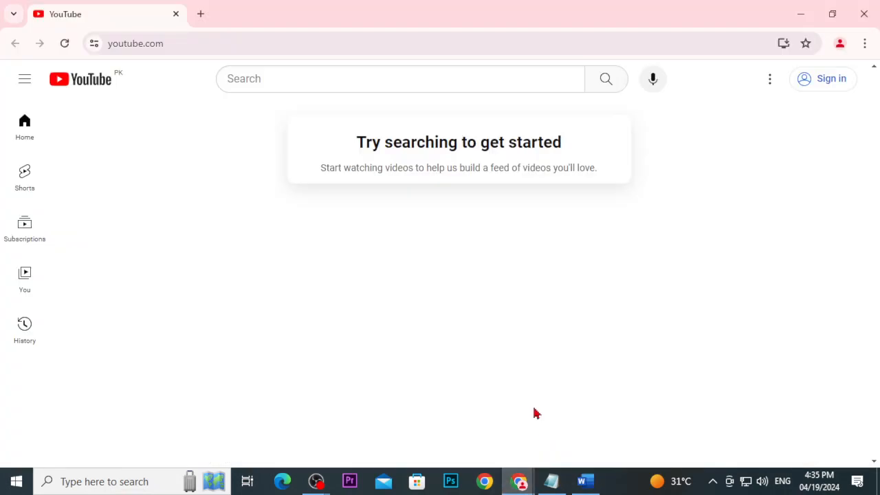
left_click(861, 12)
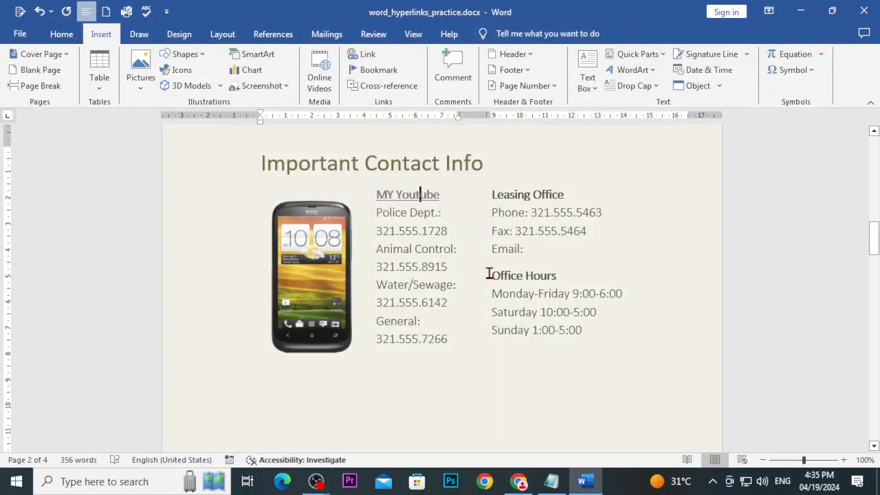
Step: Return to the Word: Links lesson in Chrome and review the Insert Hyperlink steps and the advice on testing a new hyperlink
left_click(517, 478)
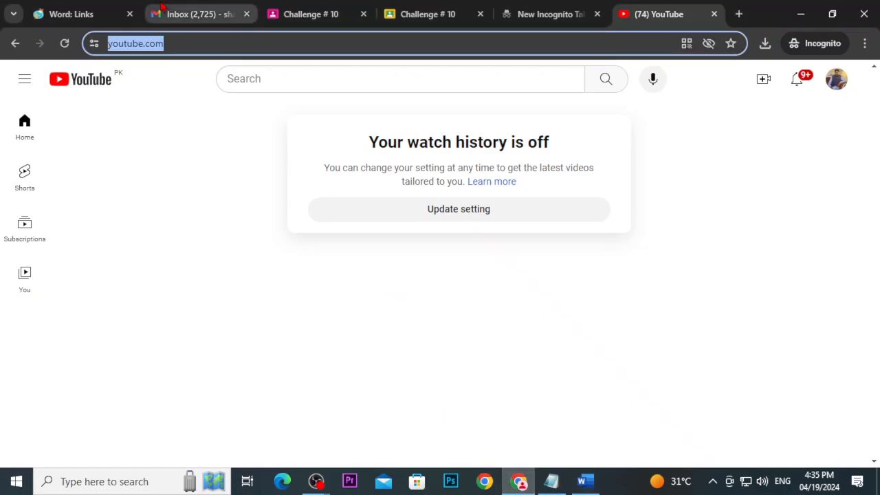
left_click(558, 11)
left_click(627, 13)
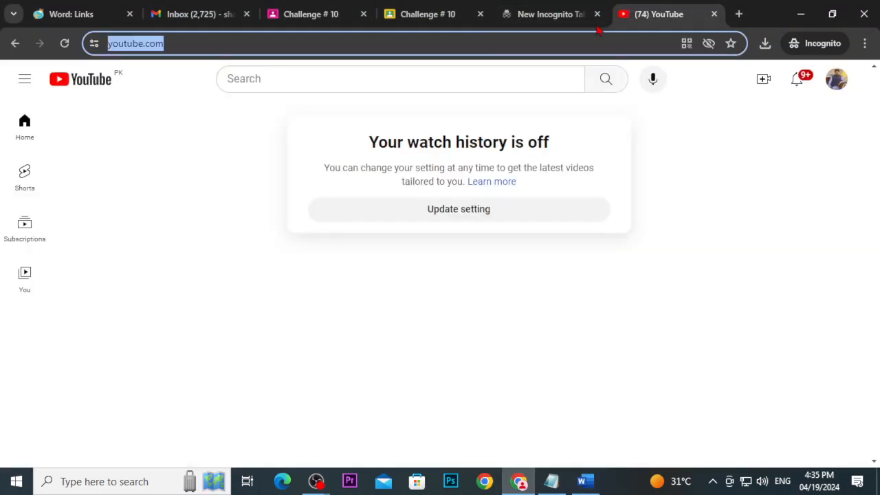
left_click(76, 14)
scroll(522, 406, "down", 8)
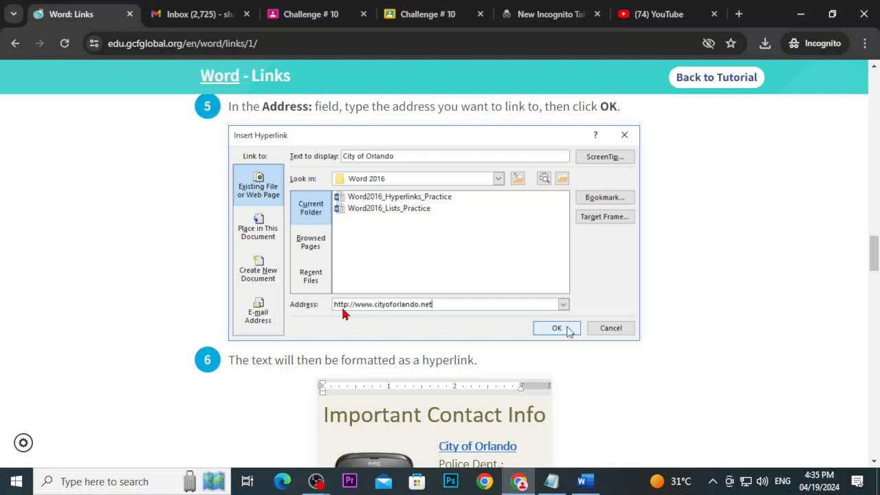
scroll(445, 359, "down", 3)
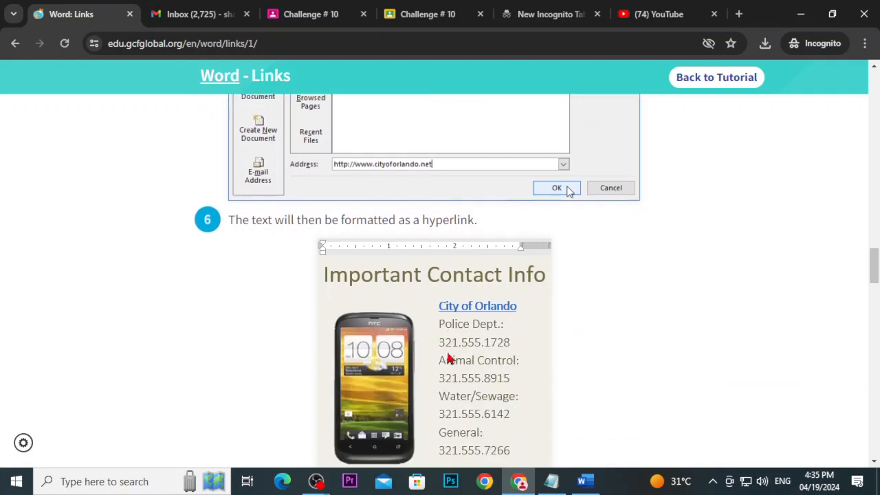
scroll(445, 364, "down", 2)
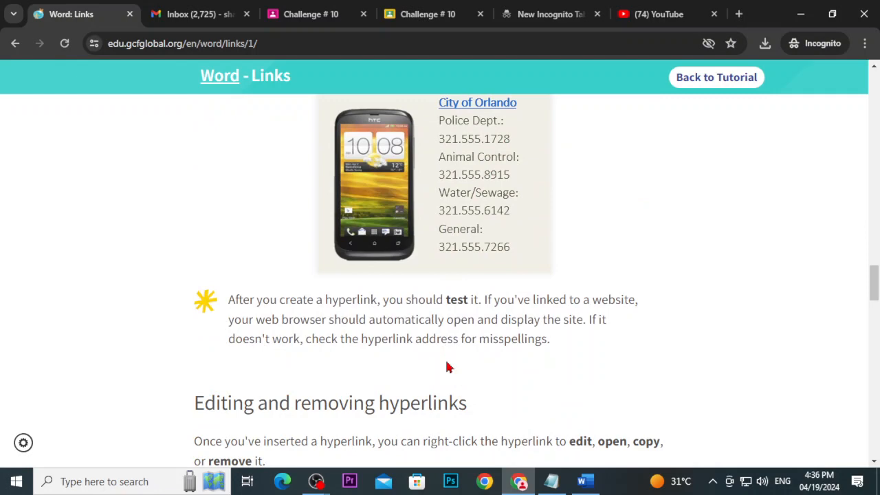
scroll(618, 394, "up", 6)
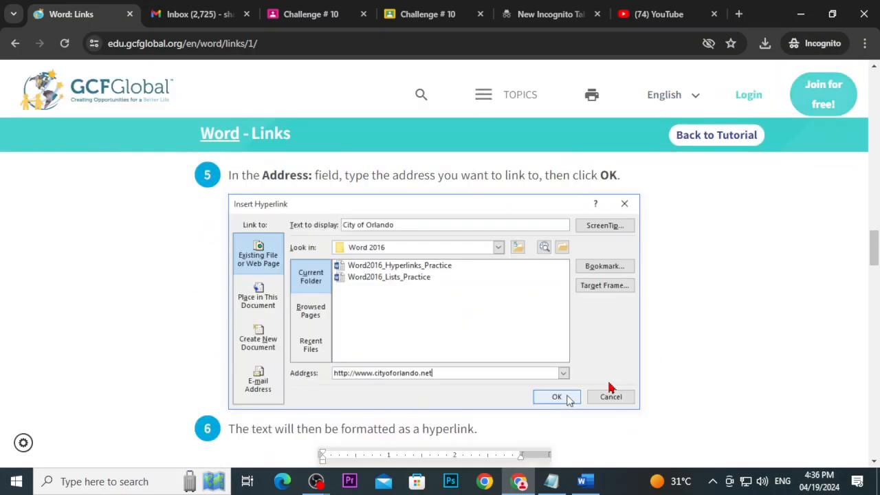
scroll(543, 386, "down", 2)
scroll(569, 264, "up", 5)
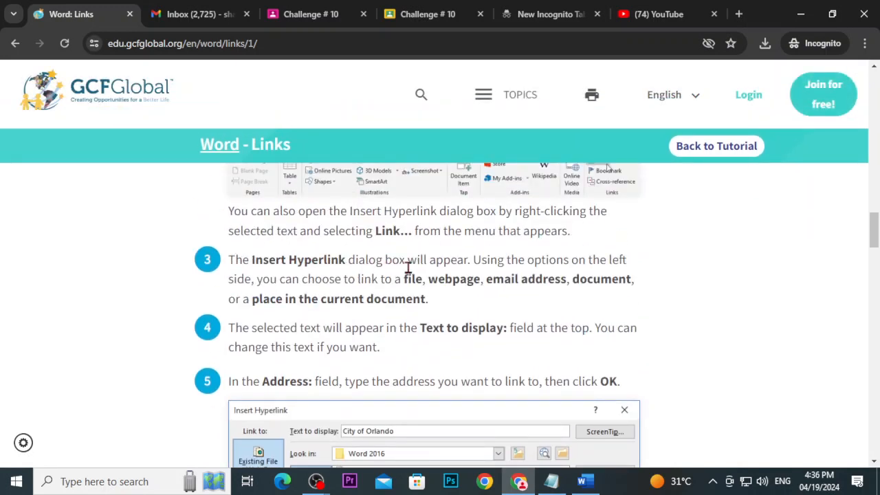
scroll(467, 268, "down", 2)
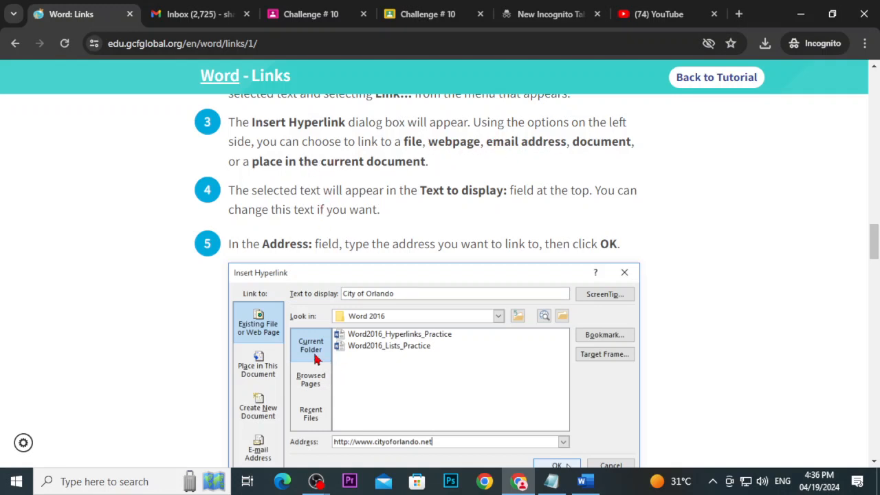
scroll(427, 344, "down", 2)
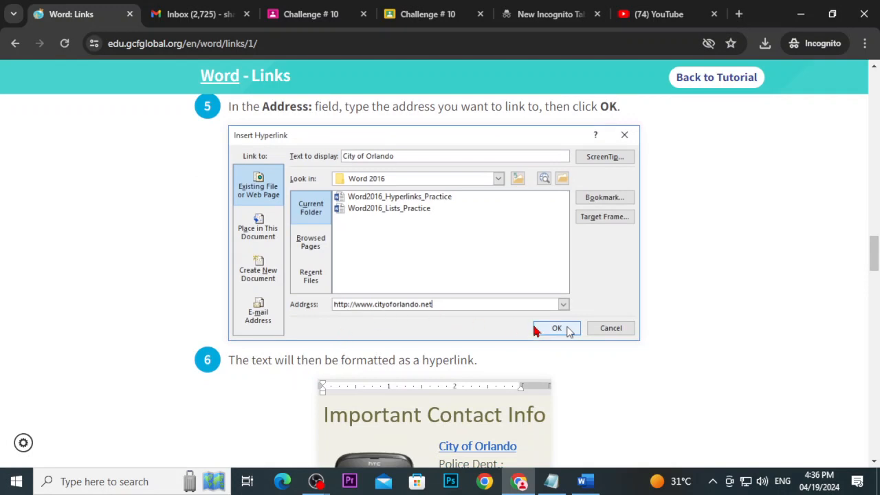
scroll(471, 335, "up", 2)
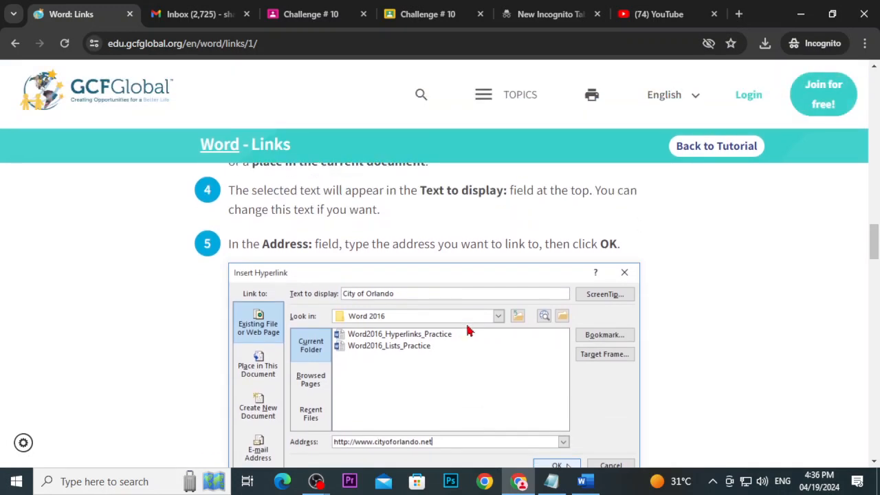
scroll(467, 332, "down", 5)
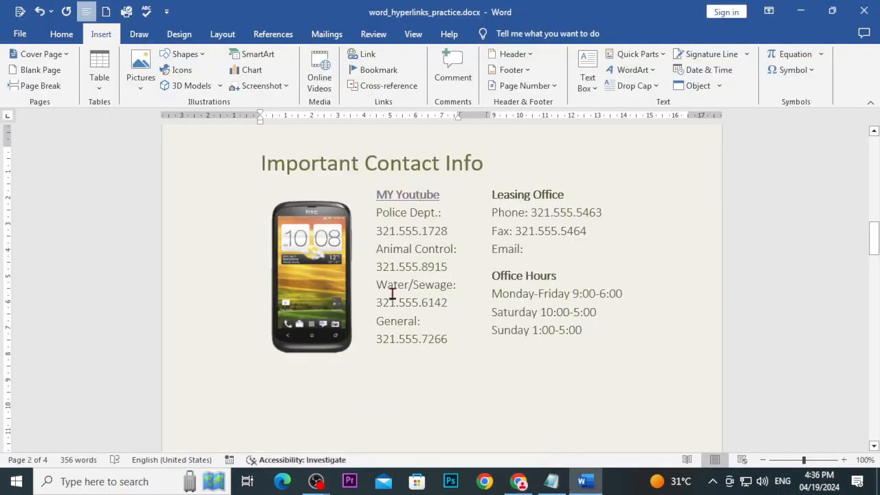
Step: Switch to Word, follow the MY Youtube hyperlink once more, and close the YouTube tab it opens
left_click(585, 481)
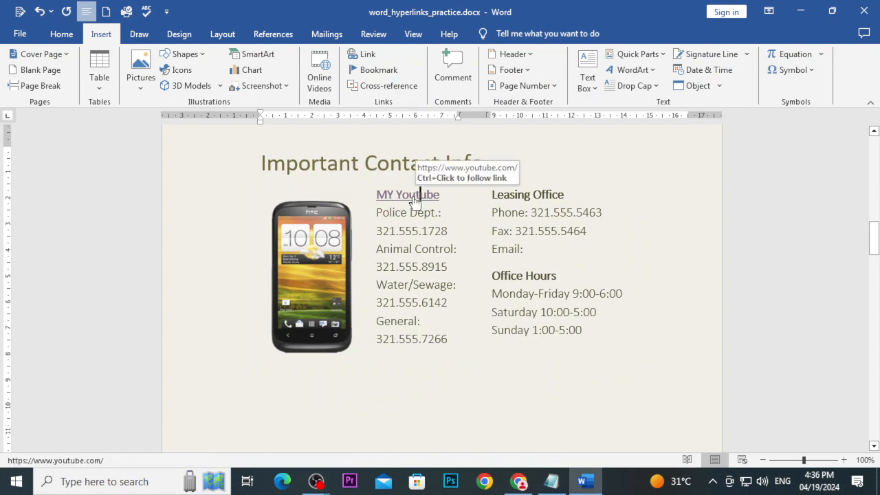
left_click(415, 200, "ctrl")
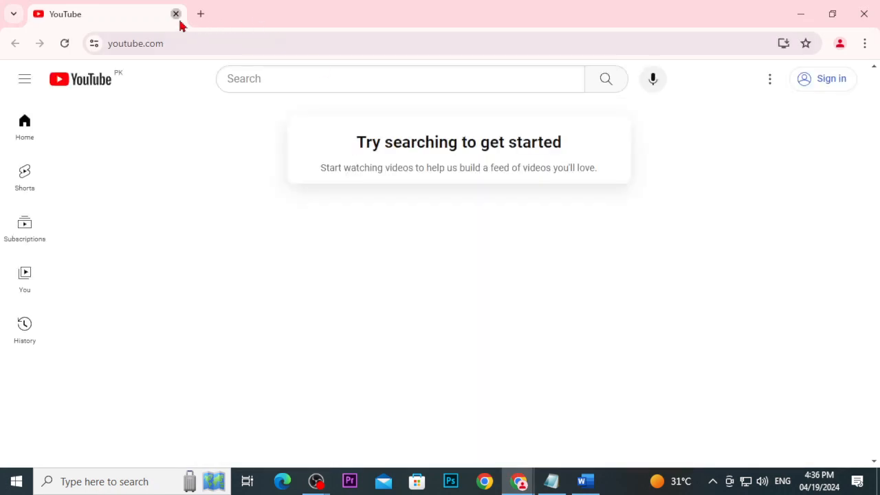
left_click(176, 14)
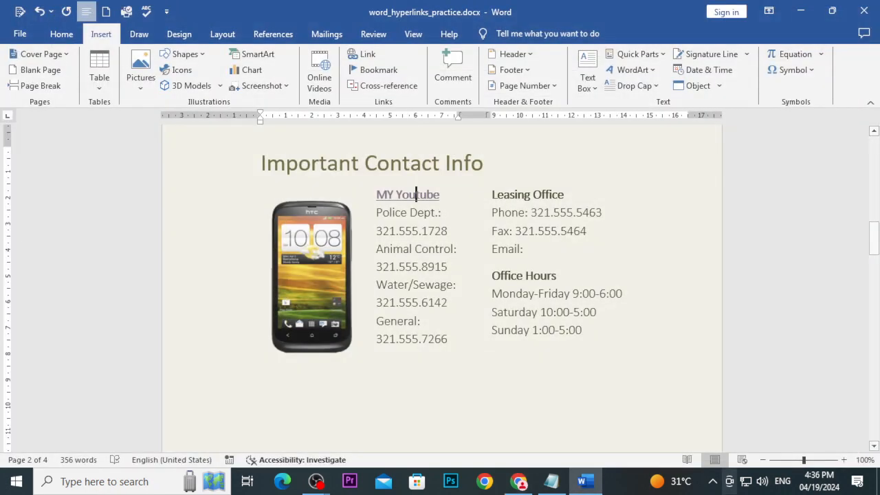
Step: Go back to the Links lesson in Chrome and read the section on editing and removing hyperlinks
left_click(519, 481)
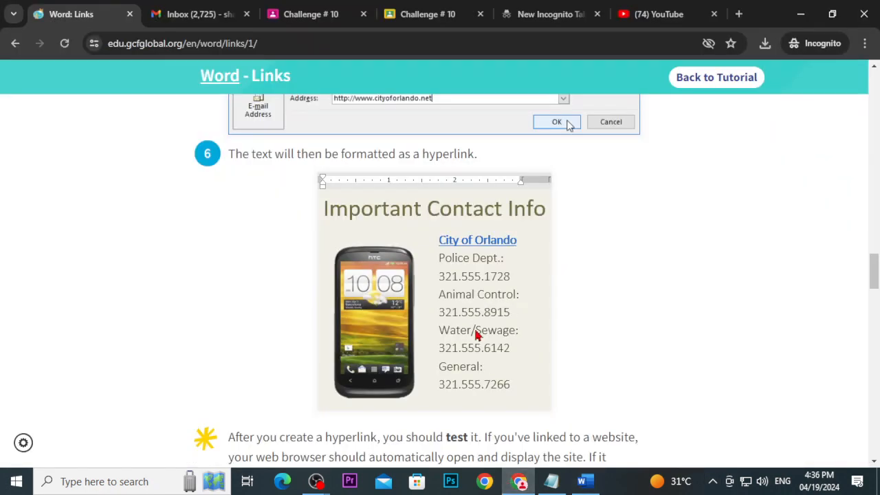
scroll(479, 330, "down", 3)
scroll(483, 326, "down", 1)
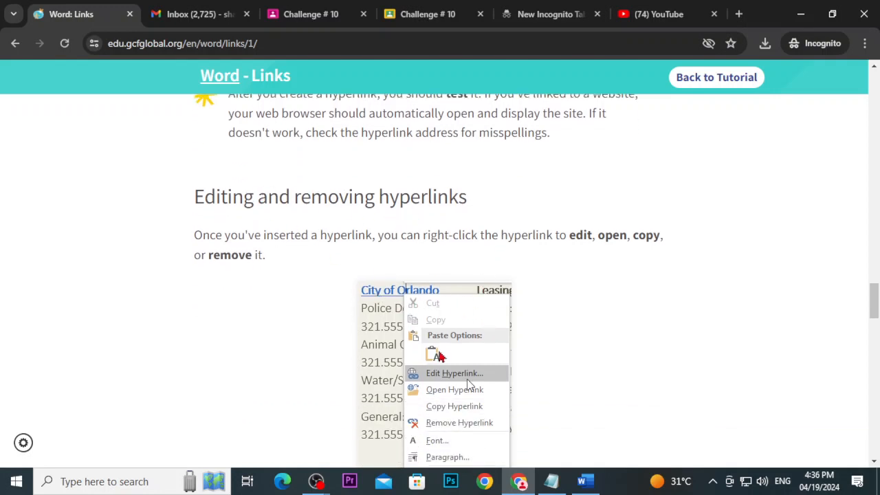
Step: Read the lesson's instructions for removing a hyperlink and the Challenge tasks on page 4 of the practice document
scroll(441, 381, "down", 3)
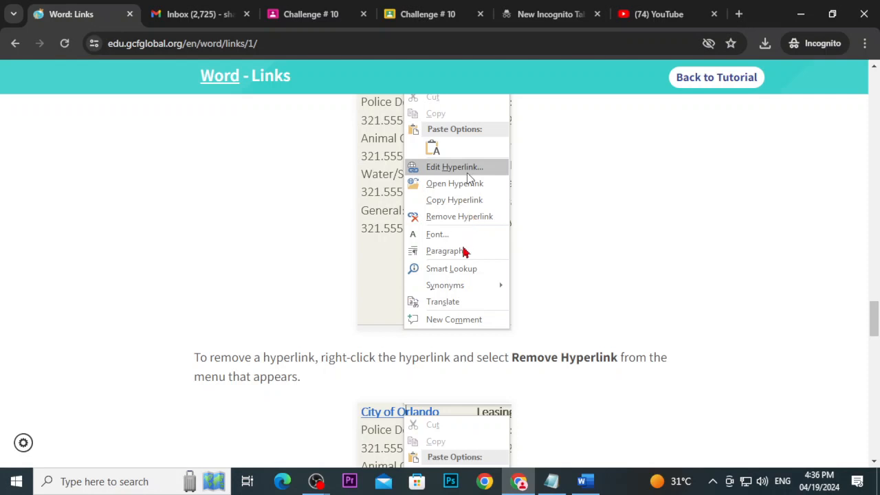
scroll(478, 432, "down", 2)
scroll(477, 431, "down", 1)
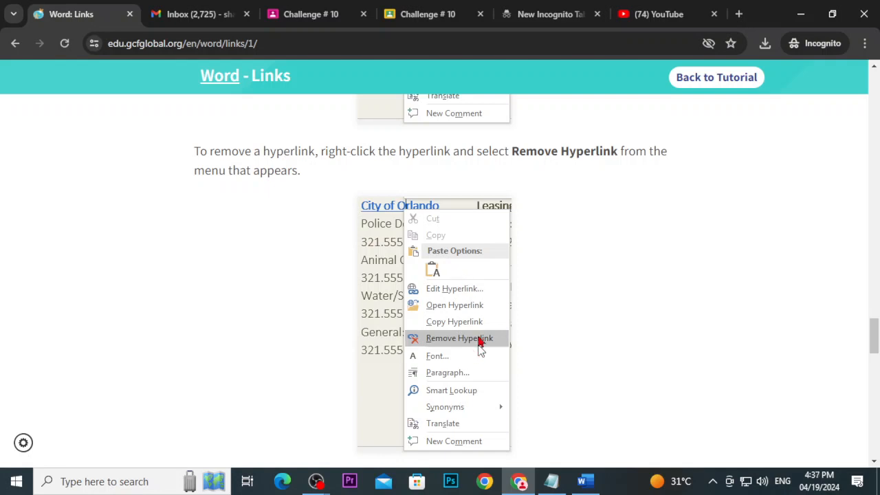
scroll(482, 347, "down", 5)
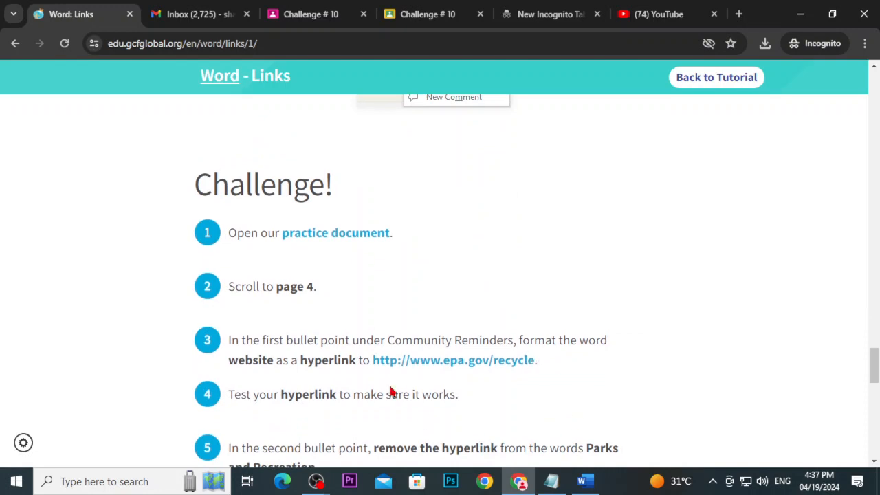
scroll(393, 393, "down", 3)
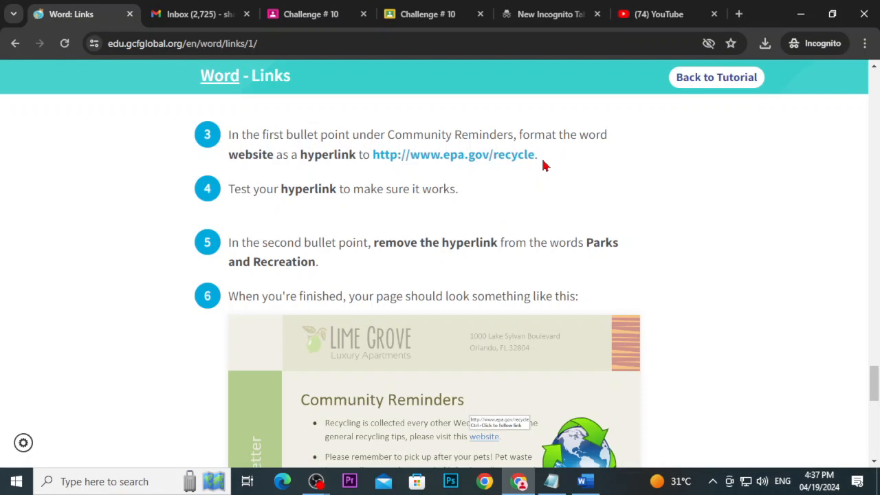
scroll(533, 233, "down", 3)
Step: Go back through the Links lesson to review the steps for formatting text with a hyperlink, including the address example
scroll(523, 271, "up", 9)
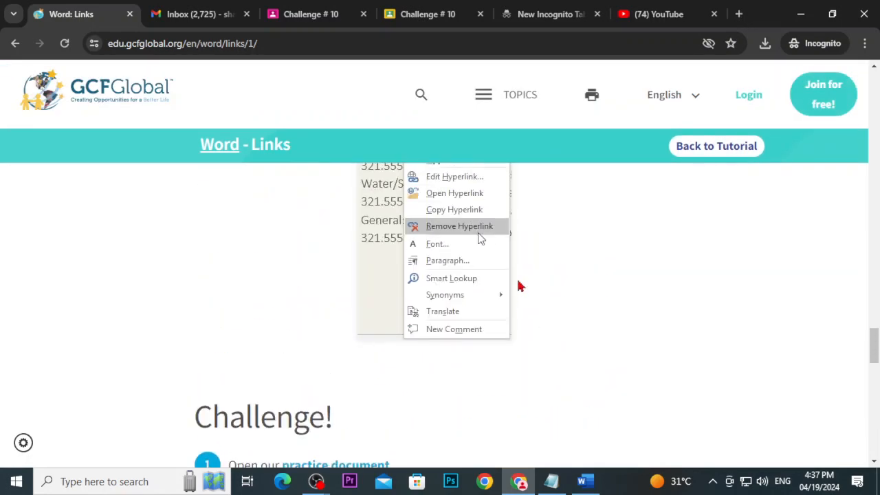
scroll(521, 286, "up", 6)
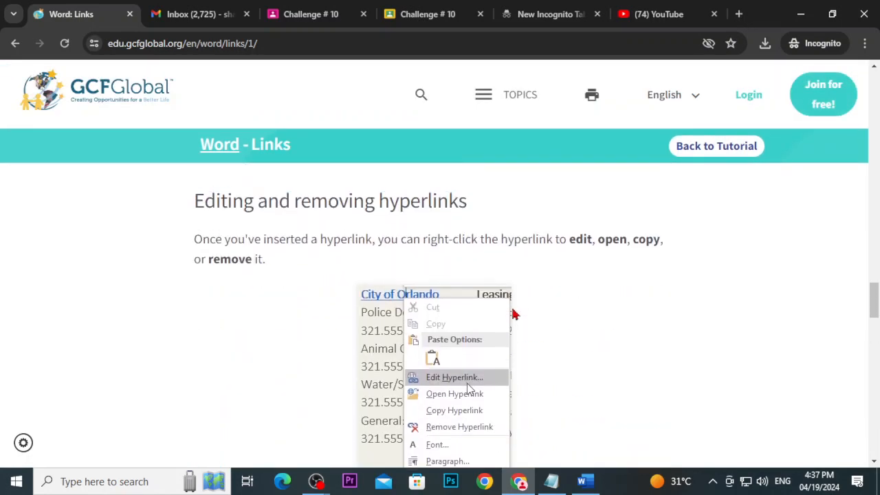
scroll(514, 314, "up", 10)
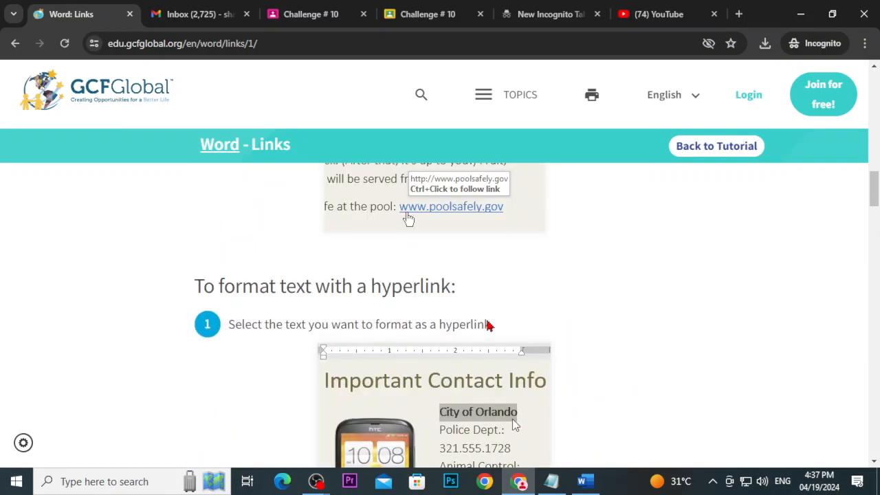
scroll(490, 324, "down", 6)
scroll(493, 333, "up", 4)
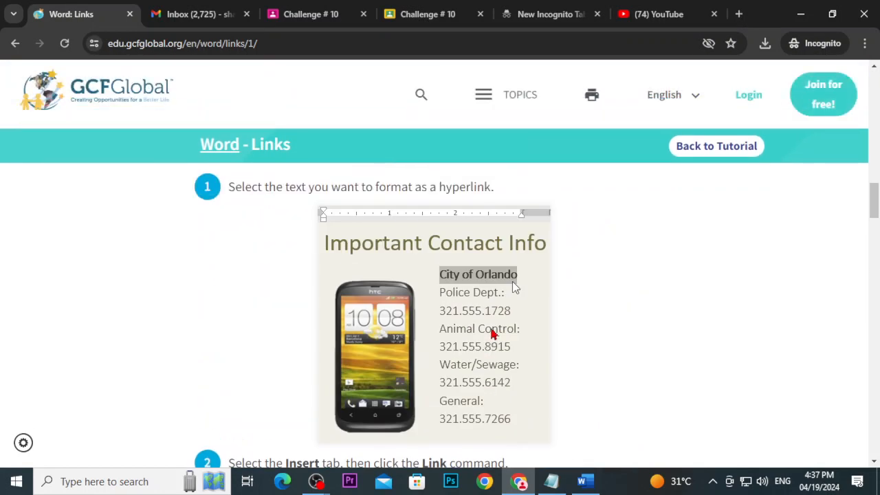
scroll(492, 334, "up", 5)
scroll(491, 333, "up", 10)
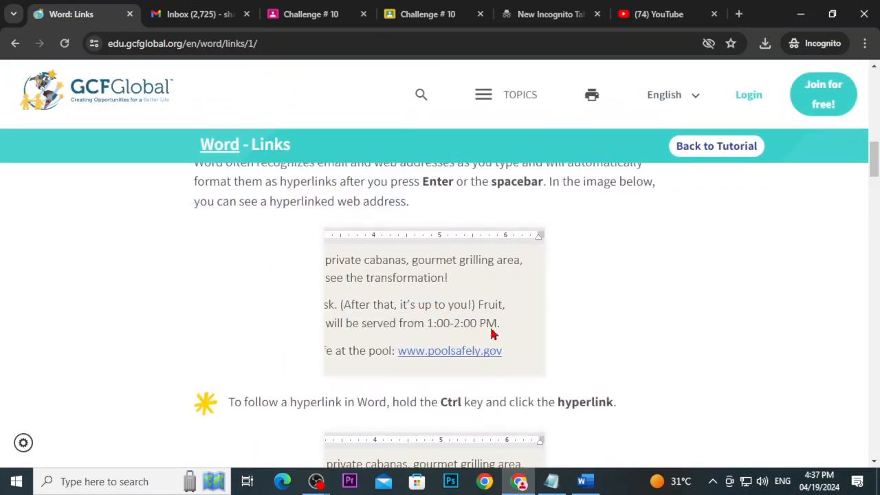
scroll(490, 334, "down", 10)
scroll(504, 344, "down", 3)
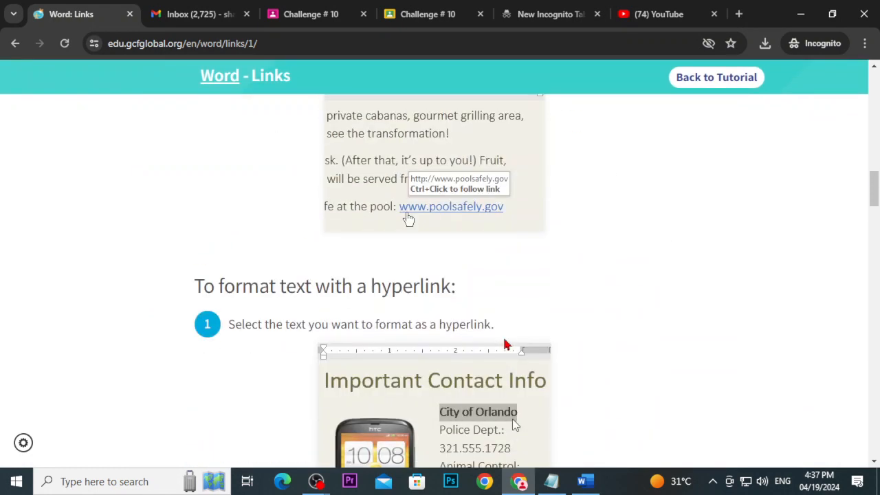
scroll(504, 344, "down", 3)
scroll(504, 344, "down", 8)
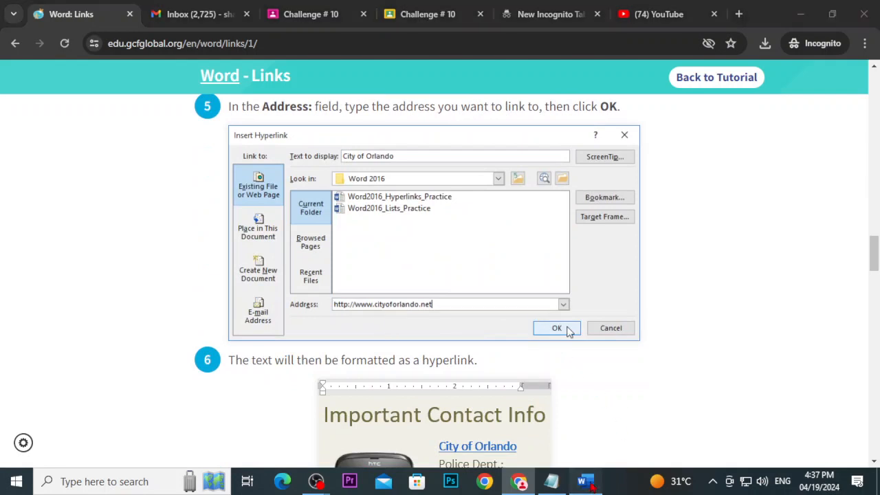
Step: Switch to Word, undo the MY Youtube hyperlink, and start inserting a hyperlink on the City of Orlando text
key("alt+Tab")
key("ctrl+z")
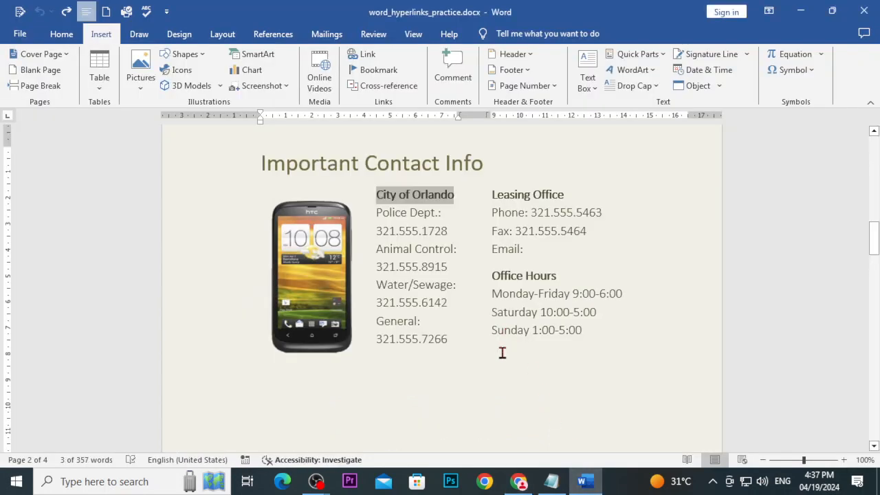
left_click_drag(468, 207, 377, 195)
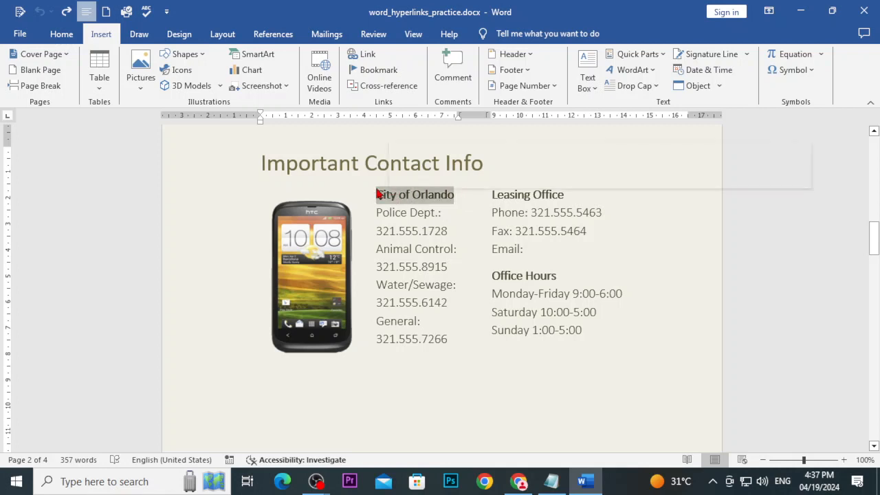
left_click(369, 54)
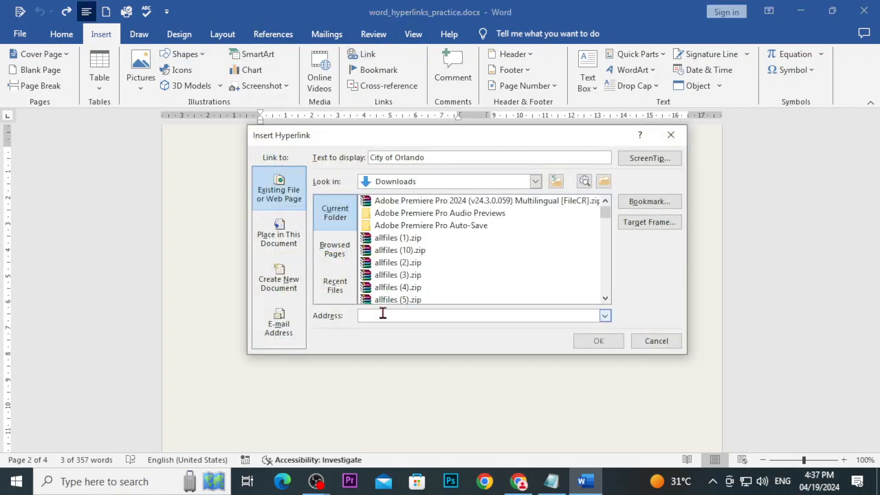
type("https://www.youtube.com/")
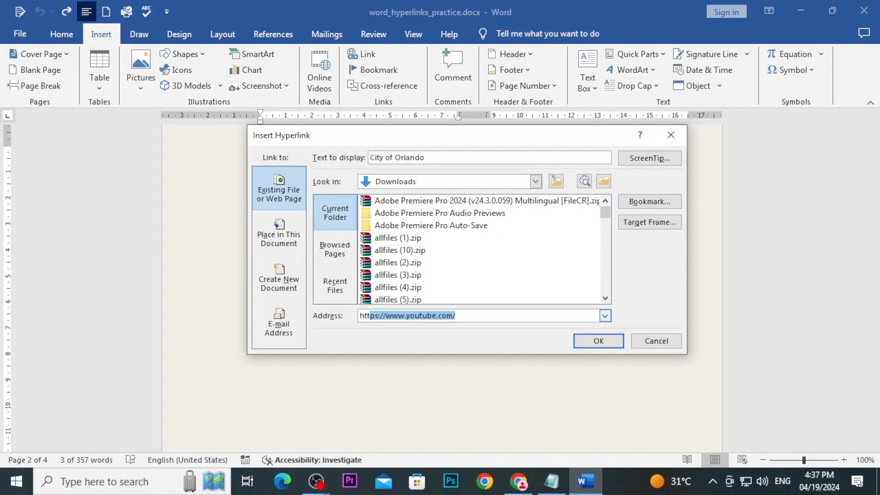
key("End")
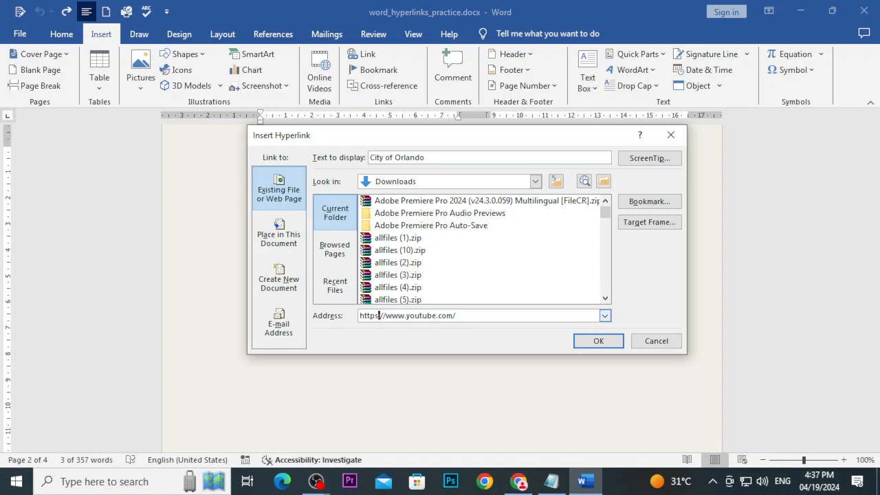
key("BackSpace")
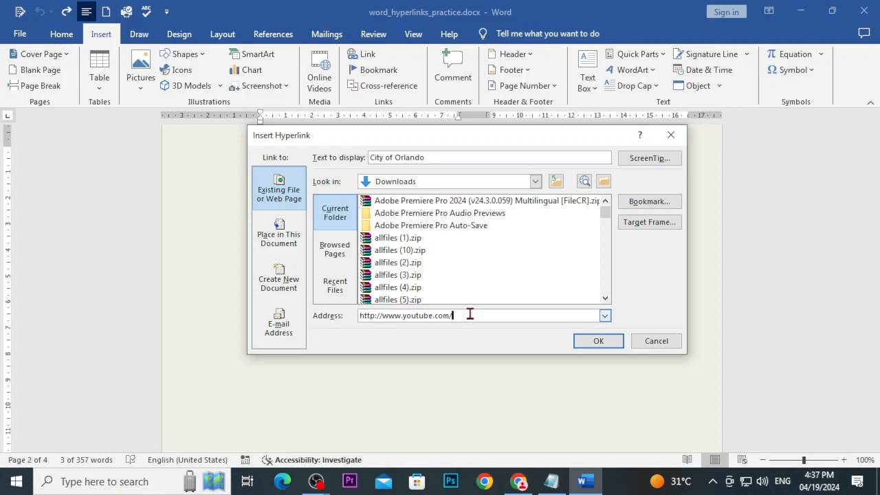
key("BackSpace")
key("BackSpace")
key("BackSpace")
key("BackSpace")
key("BackSpace")
key("BackSpace")
key("BackSpace")
key("BackSpace")
key("BackSpace")
key("BackSpace")
key("BackSpace")
key("BackSpace")
key("BackSpace")
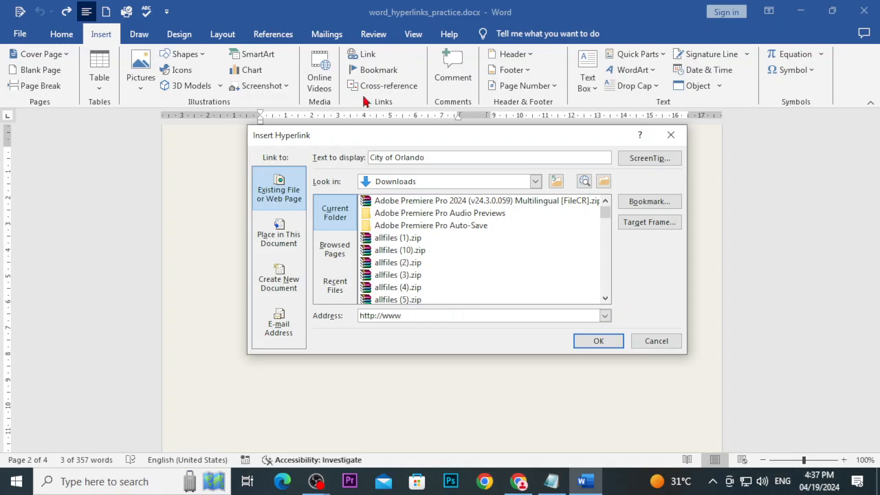
left_click(519, 481)
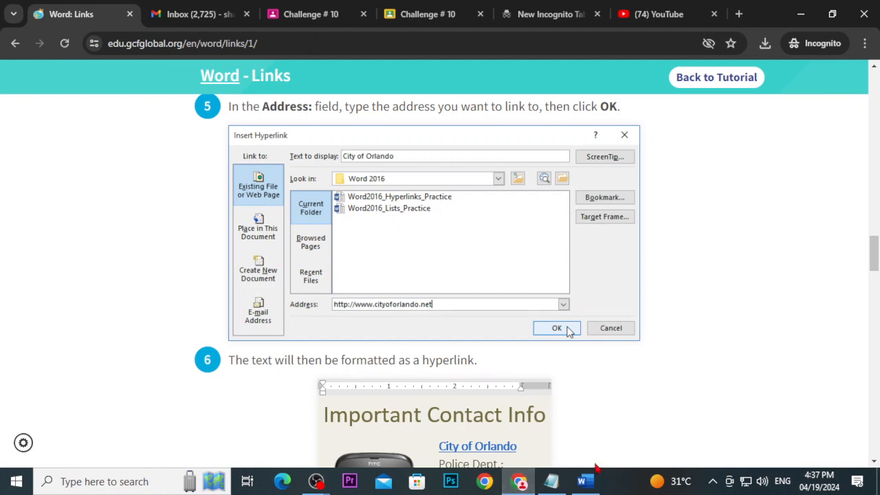
left_click(583, 482)
type("y")
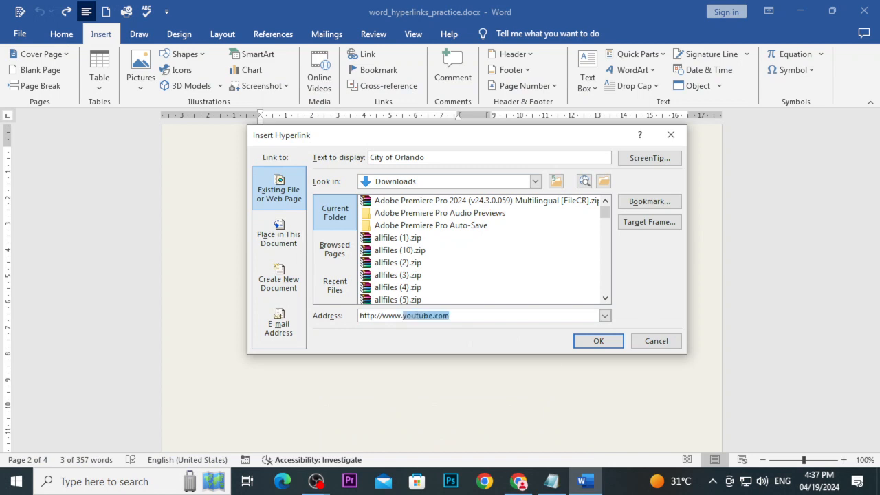
type("cityof")
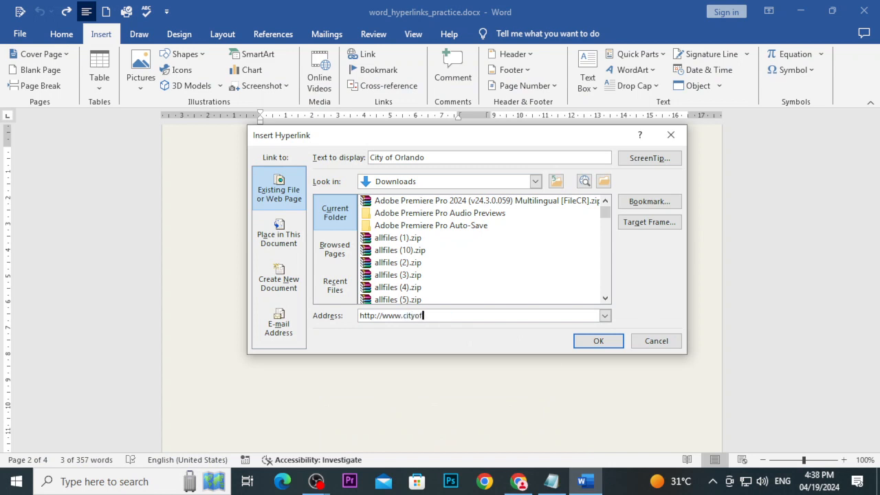
type("orlando.net")
left_click(609, 342)
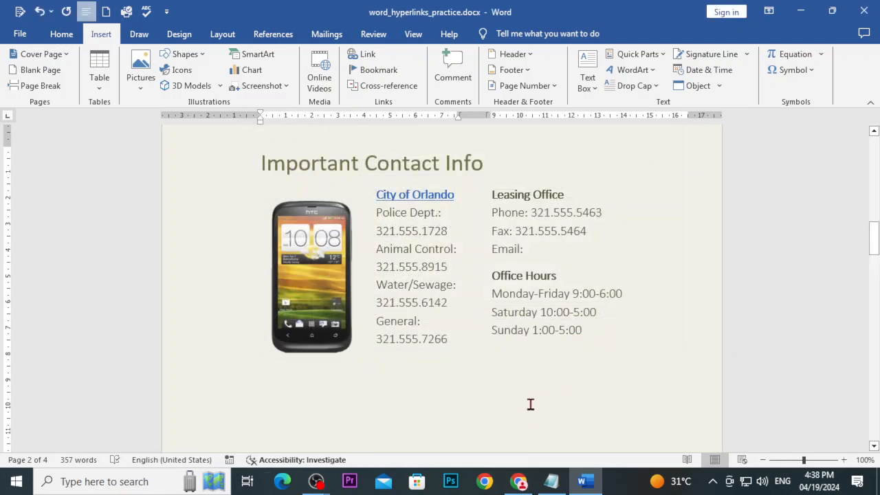
Step: Follow the City of Orlando hyperlink to test it and look over the web page it opens
mouse_move(425, 198)
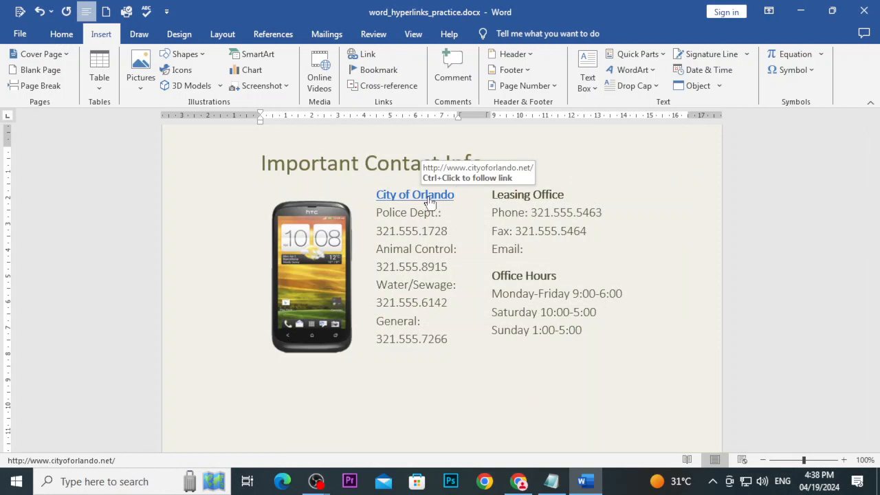
left_click(433, 199, "ctrl")
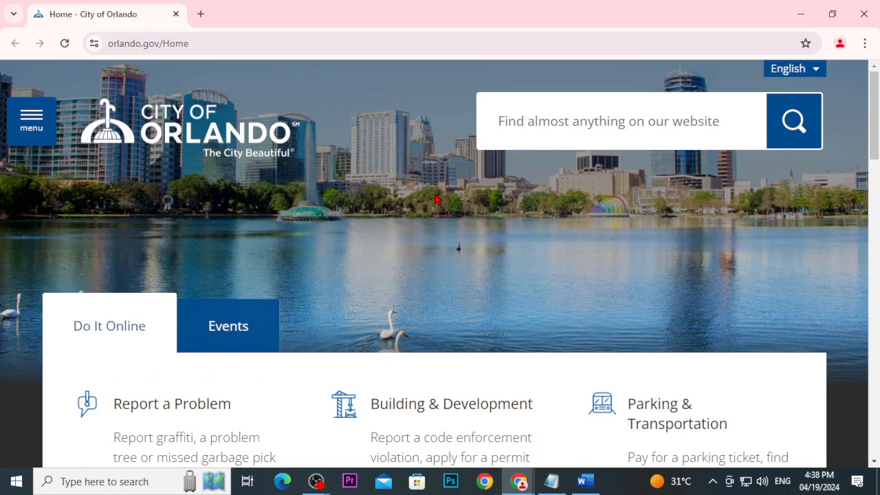
scroll(862, 271, "down", 2)
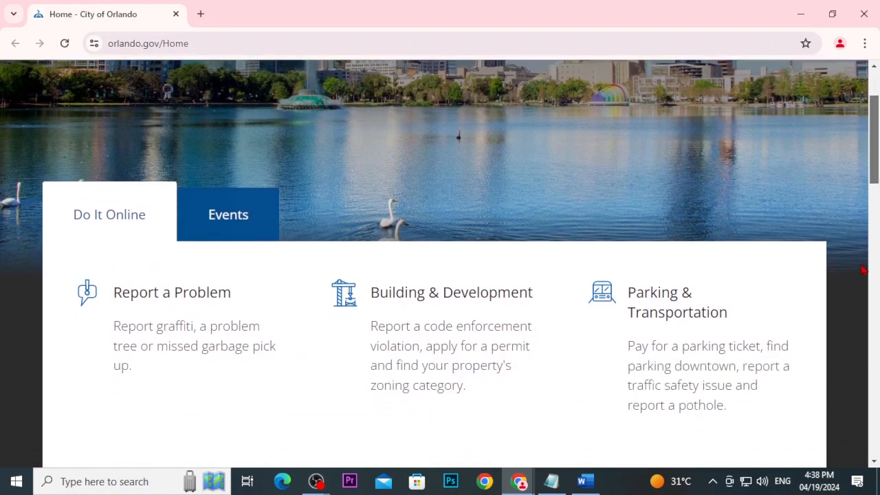